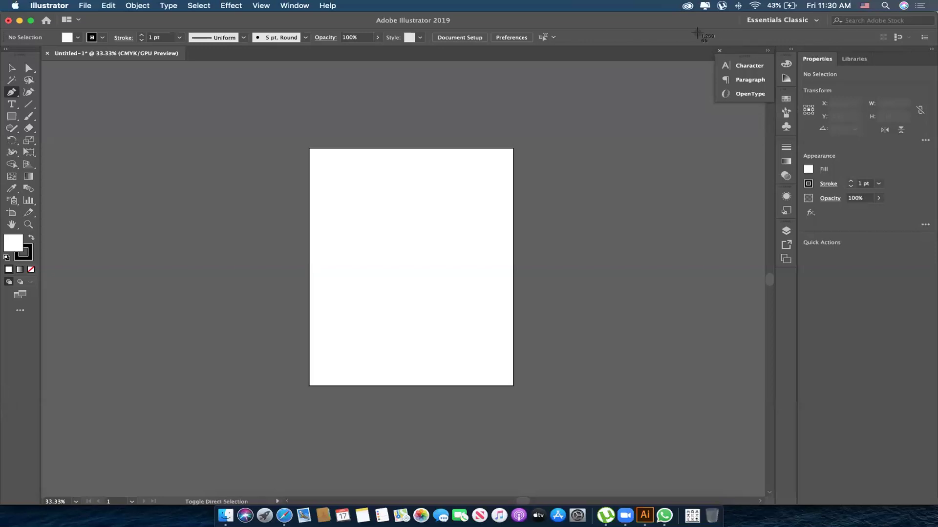
- Arm the plain point Type Tool from the text-tool flyout, with character panels showing
drag(698, 33, 923, 498)
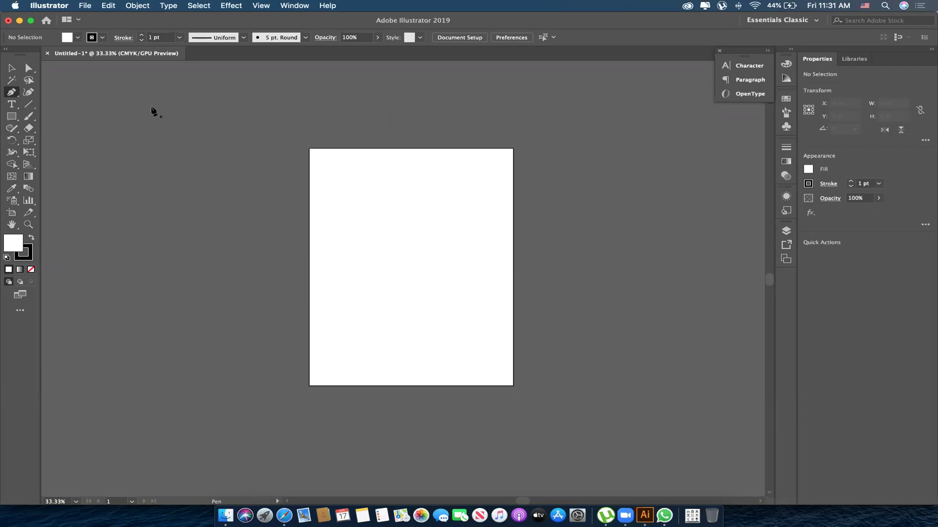
click(17, 107)
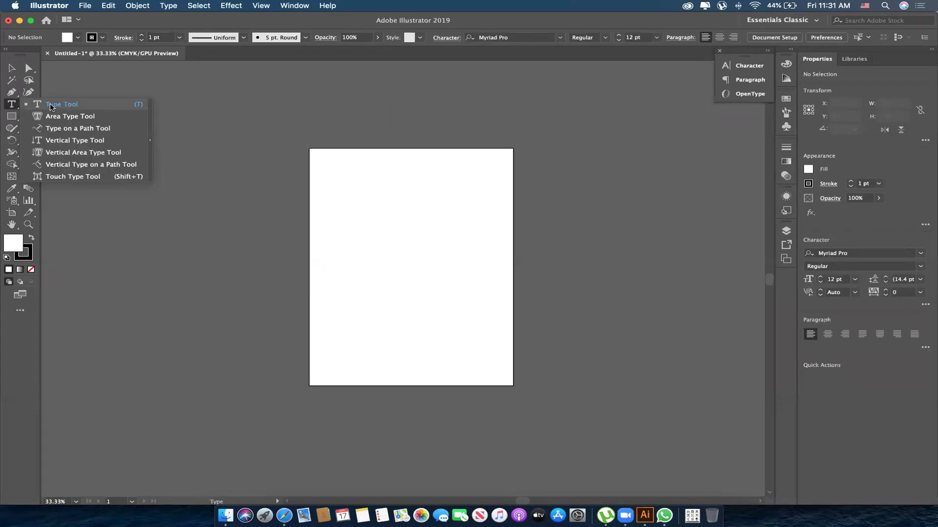
click(50, 106)
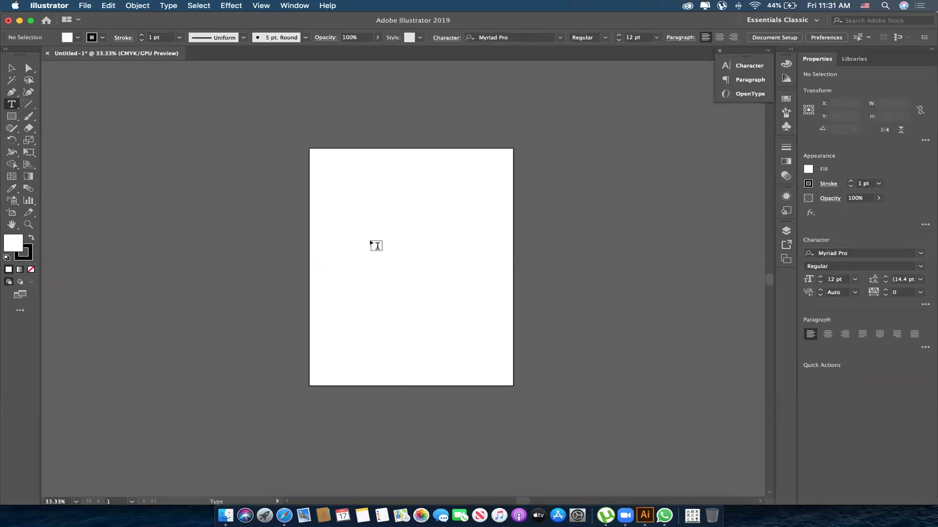
key(v)
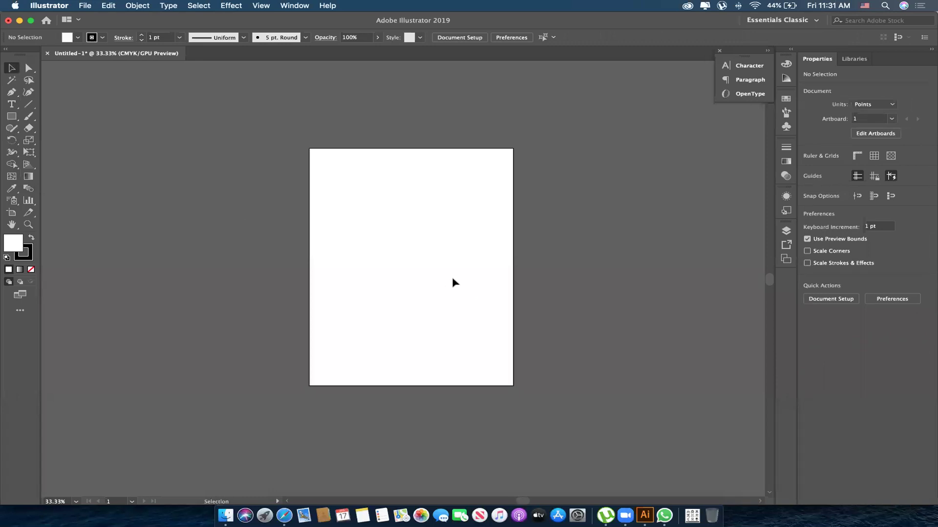
key(t)
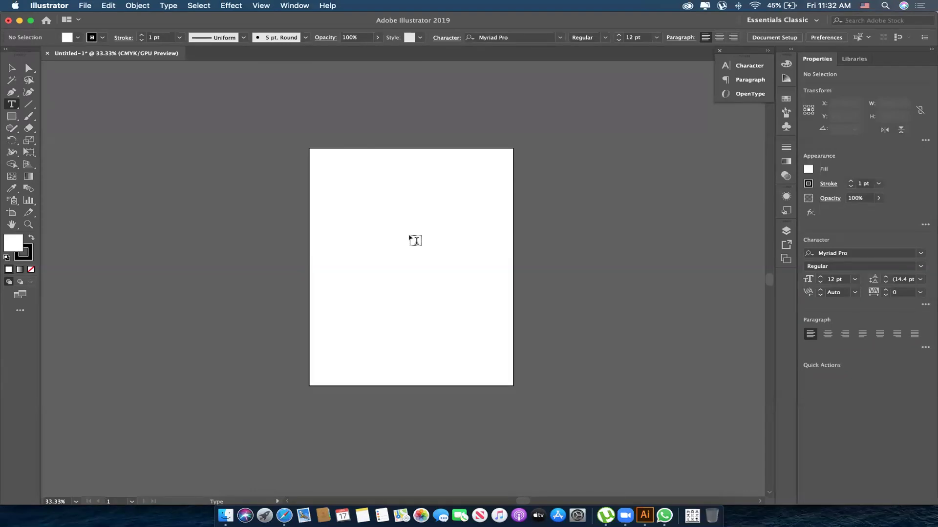
key(z)
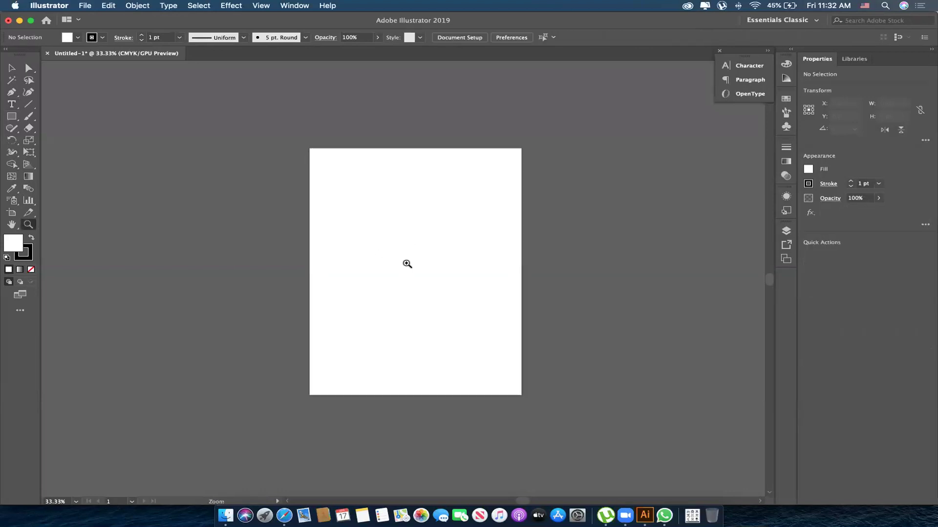
drag(303, 160, 341, 261)
drag(395, 276, 460, 242)
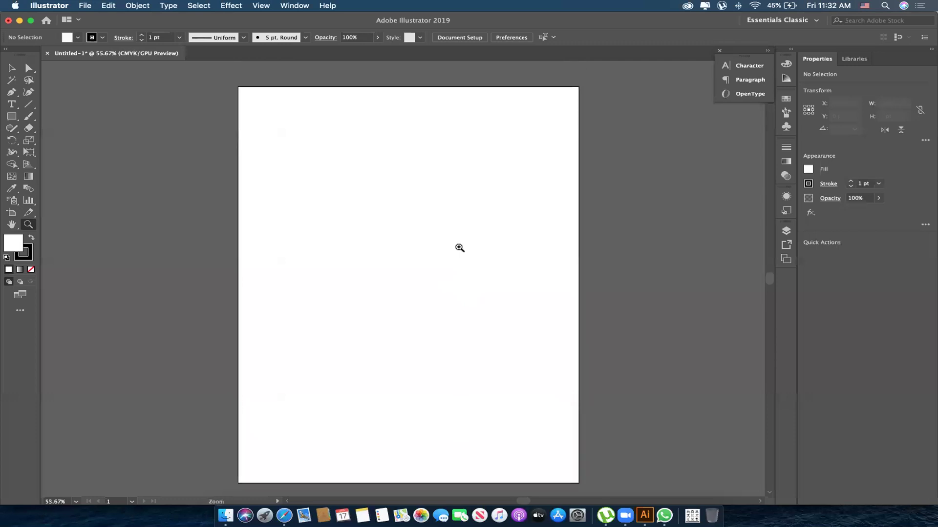
key(t)
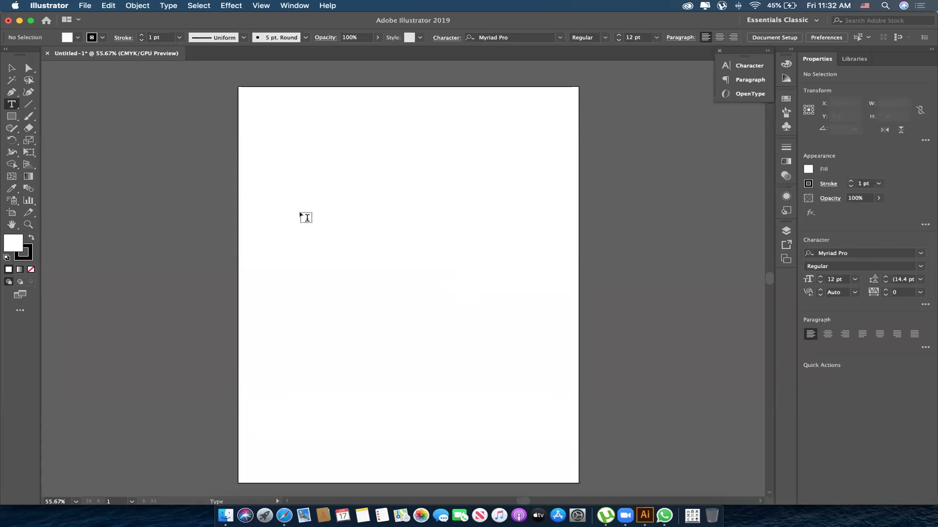
click(300, 213)
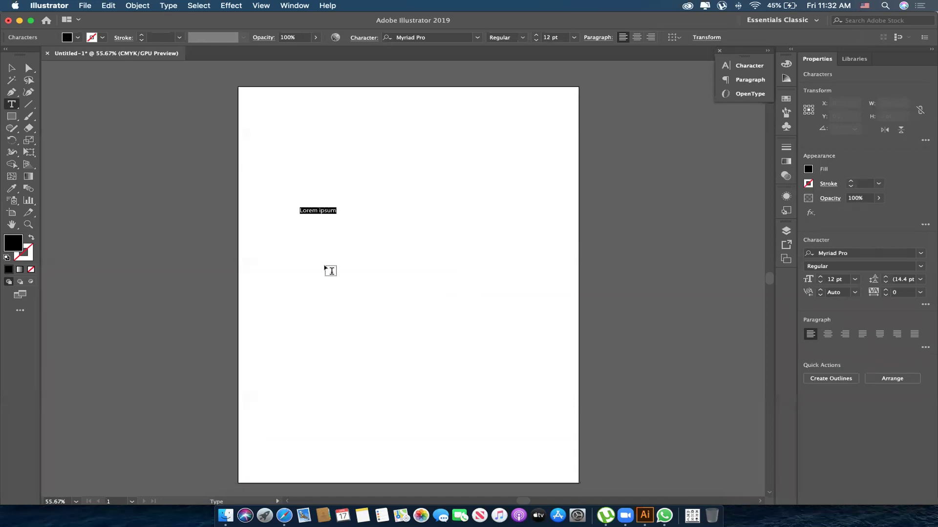
text(WE ARE)
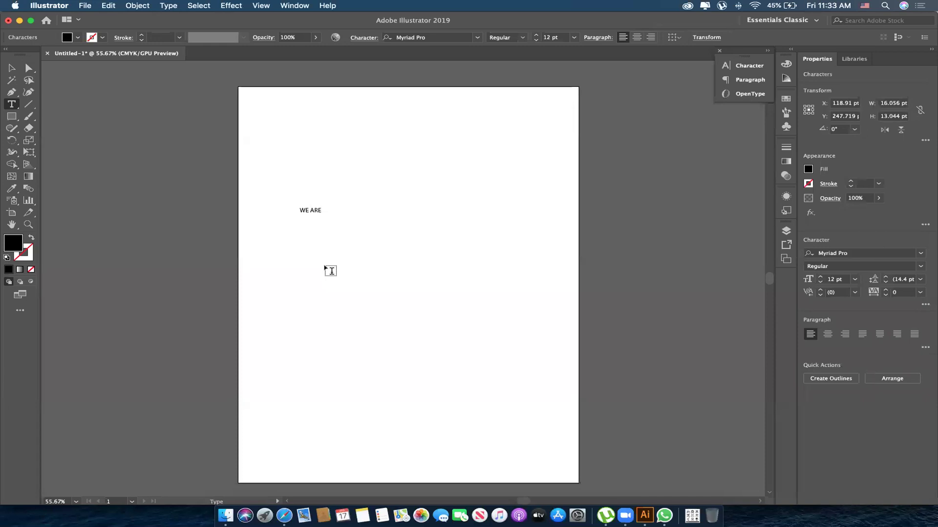
text(  ALKSDJLKA SJDLFK AJSLKD;FJ LAKSDJFLKAJSDFLKAJSD LFAJDLKFJLAKDSJFLKAJSD FLKAJDSLKFJALKDSJF LKASDJFLKADJF LKADSJ FLKAJ )
text(LAJSD KLFJAKL SDFHJKAHSDKJFHAKSJDFHAK LD FHADHF)
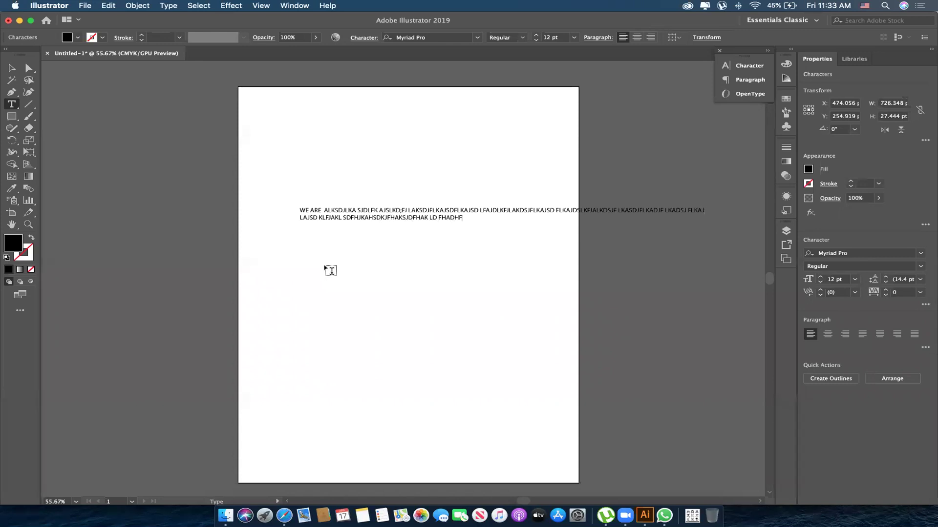
key(Return)
text(LKAJDSFL JAHDSJK FHASDKJFHAJK DHFA)
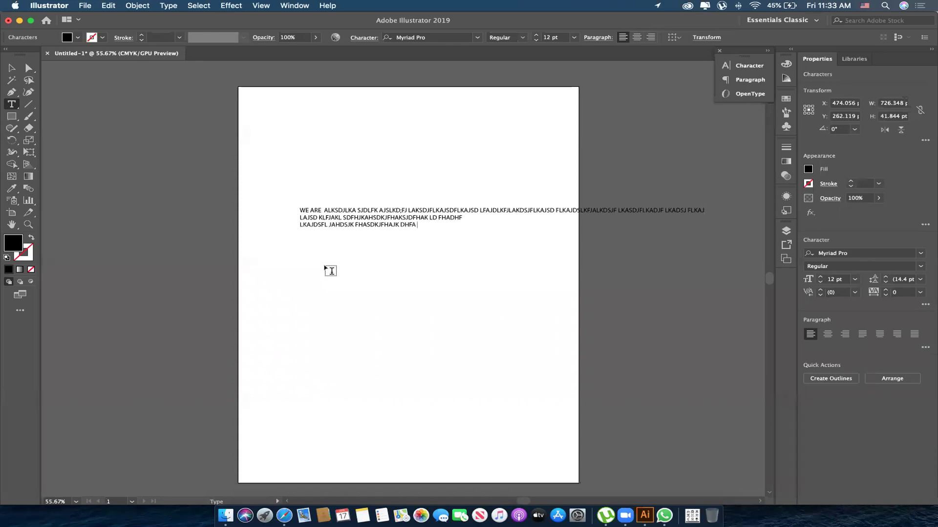
key(ctrl+space)
text(جلكدجف كلكسجدفكلكسجدف)
key(ctrl+space)
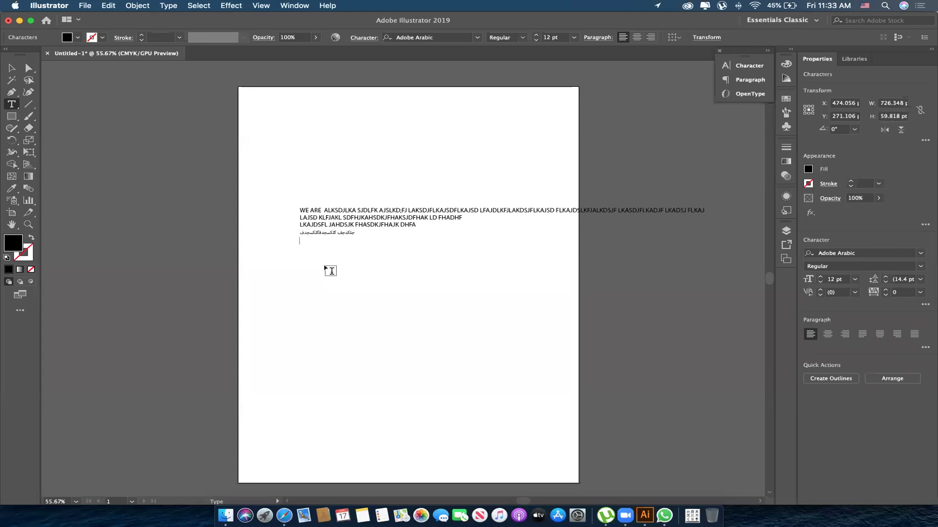
text(jl;kj laksjdlkfajds)
key(Escape)
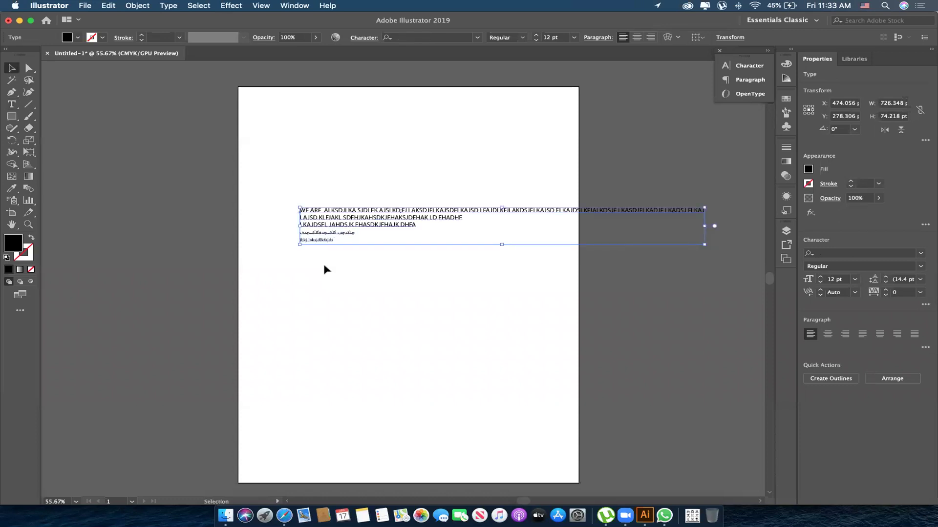
key(Delete)
click(11, 104)
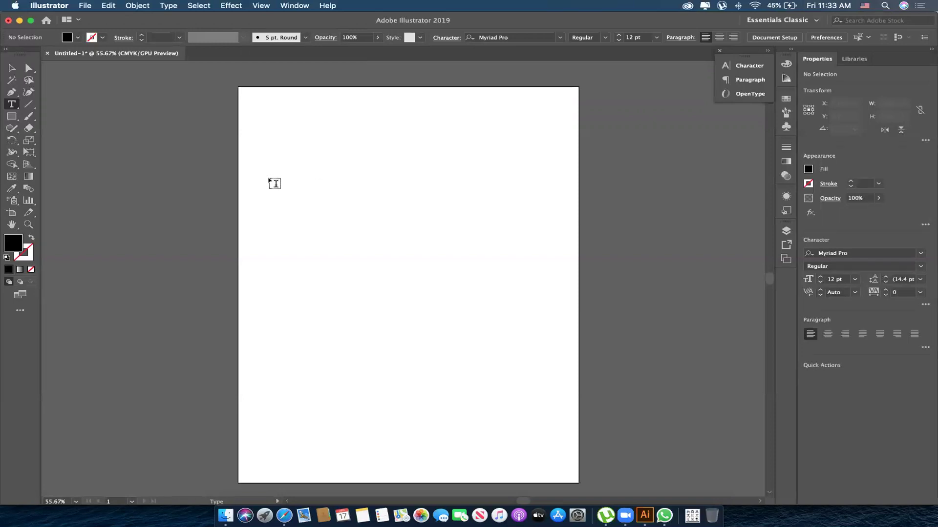
- Draw a test area-type frame of scrambled letters near the upper left, then delete it
drag(269, 180, 468, 333)
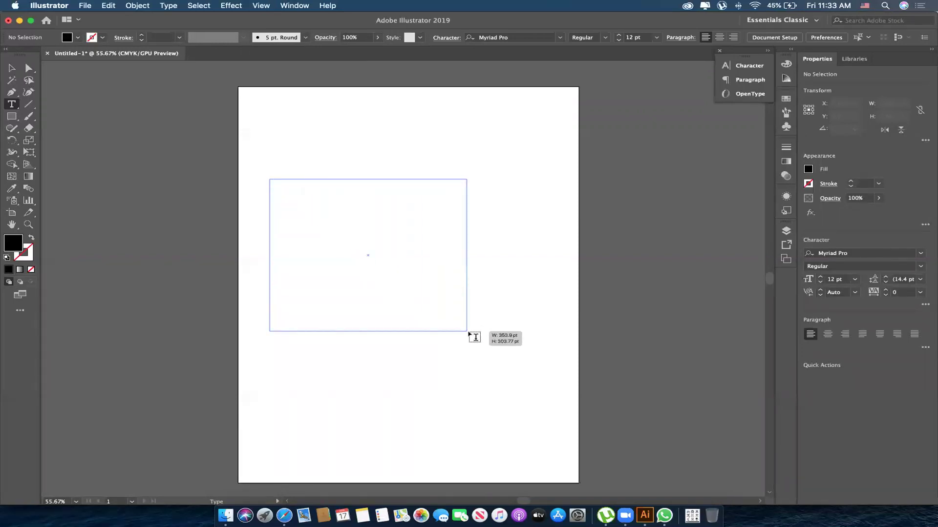
drag(469, 334, 523, 336)
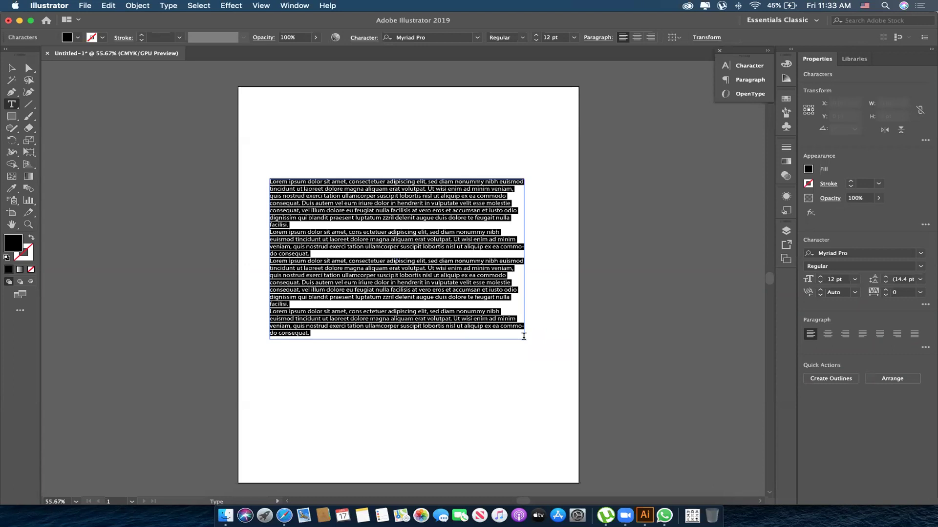
text(ajsdkl fahjsdaf ljsdfjadsfa jdhfjasdfhjahsdkfjhaskljdfhkal jsdf kjasdkfadsfa jsdfhladhfkj kaljshdfjk ahkdjf adhfjk a dsfhakjdf lajdljfaldfkajhdkfjahkdljhfiow euyrqiue rhjkqherjkqhe ejkhqkl erhqklejhrkqjlwherjk qherjklqhew)
key(Escape)
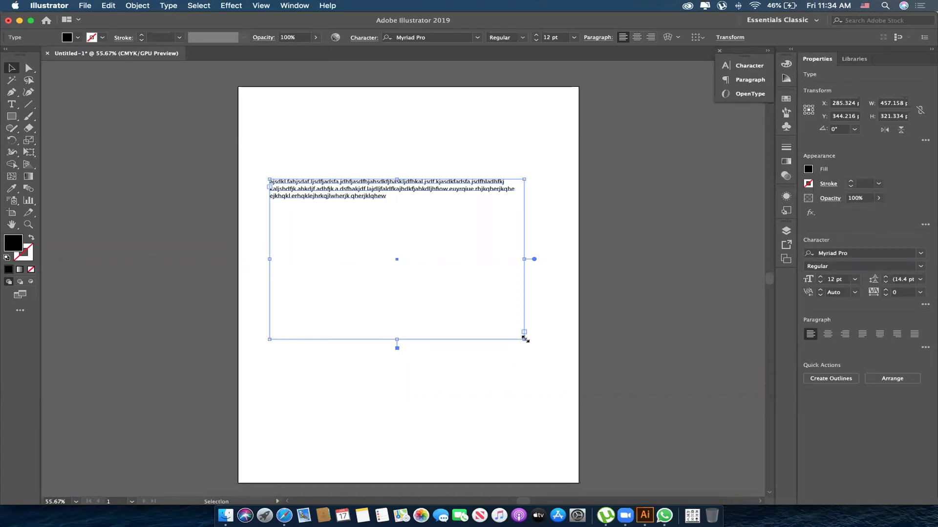
key(Delete)
- Zoom in and back out on the empty artboard, then return to the Type Tool
key(z)
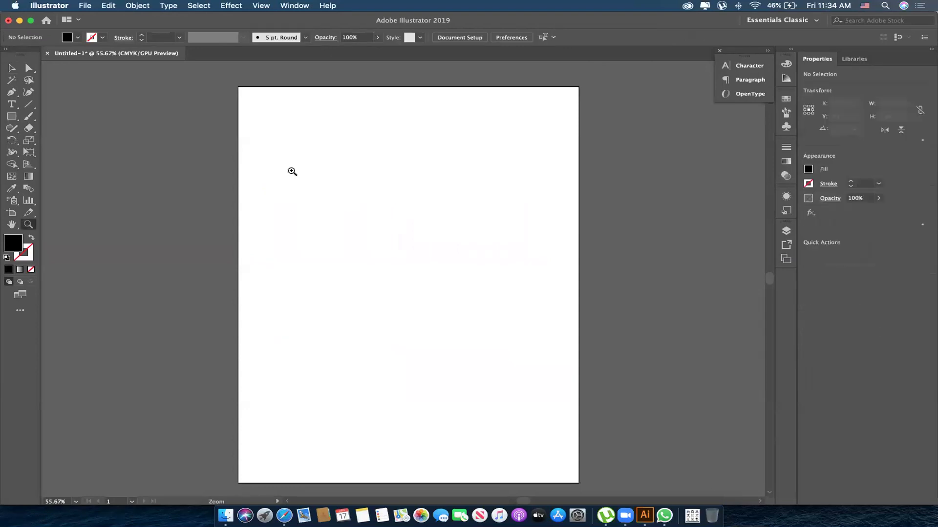
mouse_move(355, 187)
mouse_down()
mouse_move(411, 227)
mouse_move(425, 211)
mouse_up()
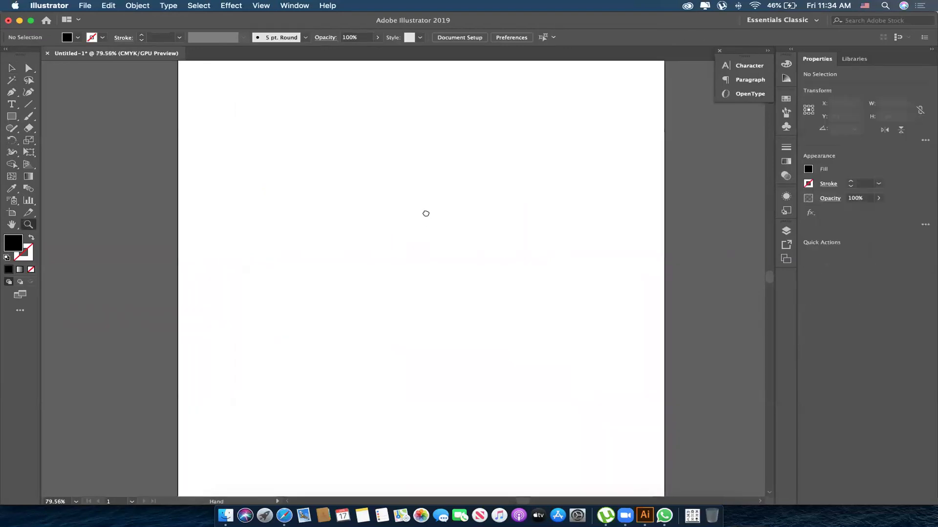
click(492, 182)
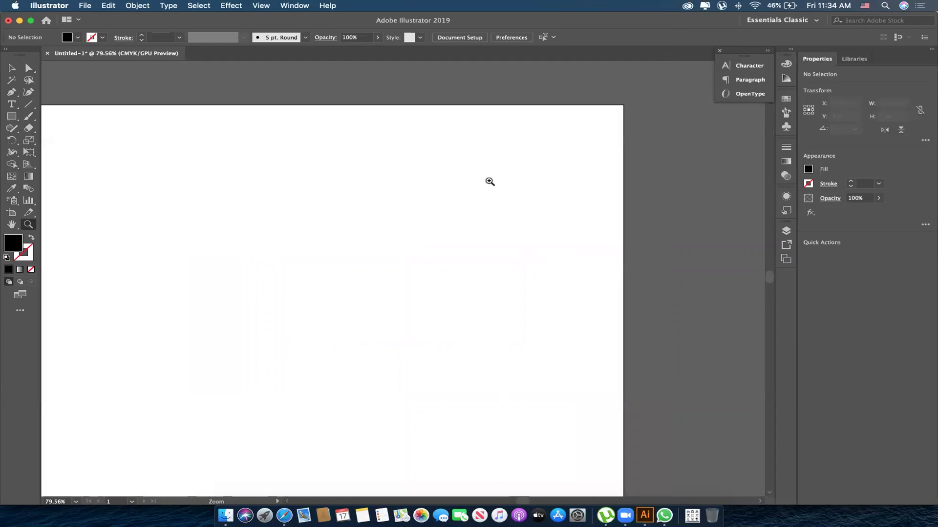
alt+click(347, 265)
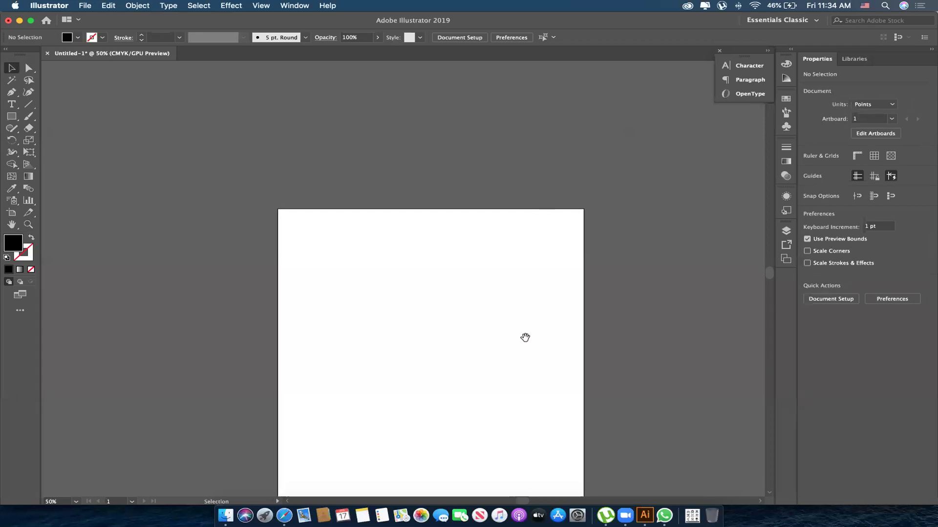
scroll(406, 174, down, 5)
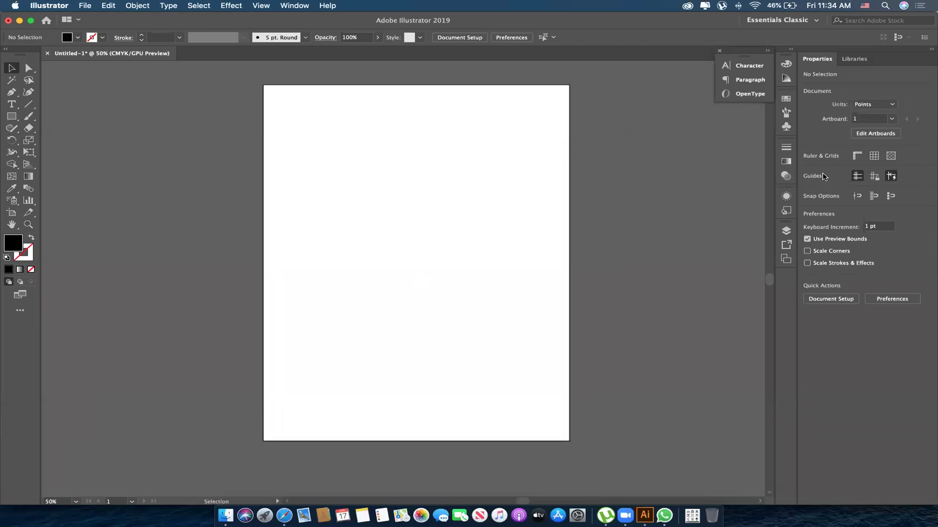
click(10, 106)
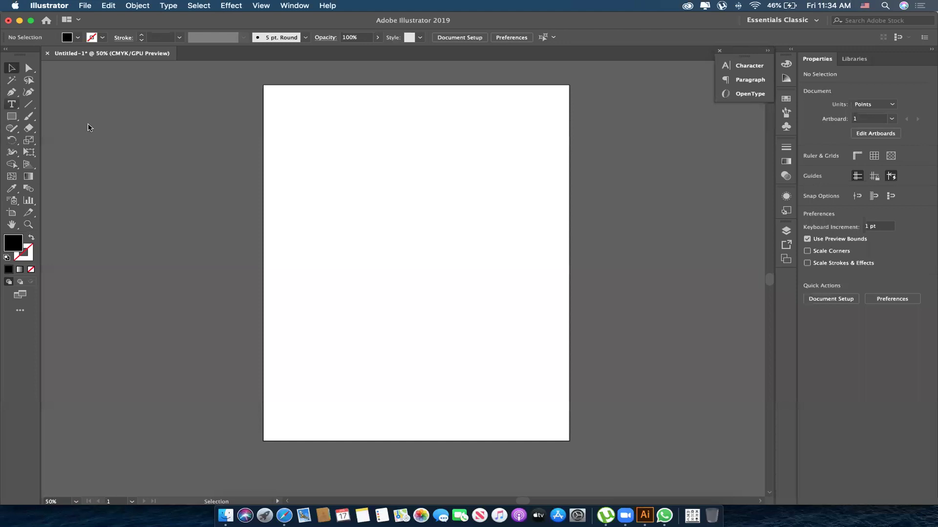
- Add point text 'We are Working here in class and try to make options as per our needs', moved up-left
click(320, 224)
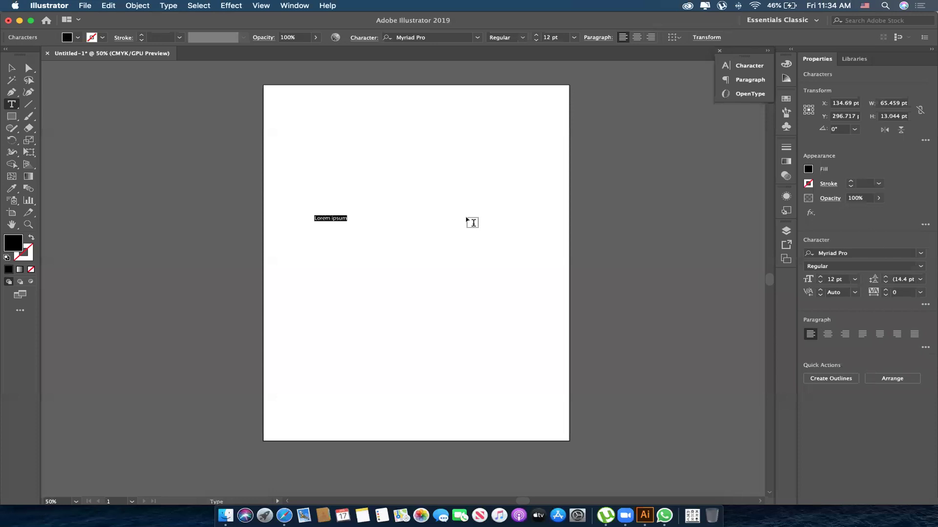
text(We are Working )
text(in)
key(BackSpace)
key(BackSpace)
text(here in class and try to make op)
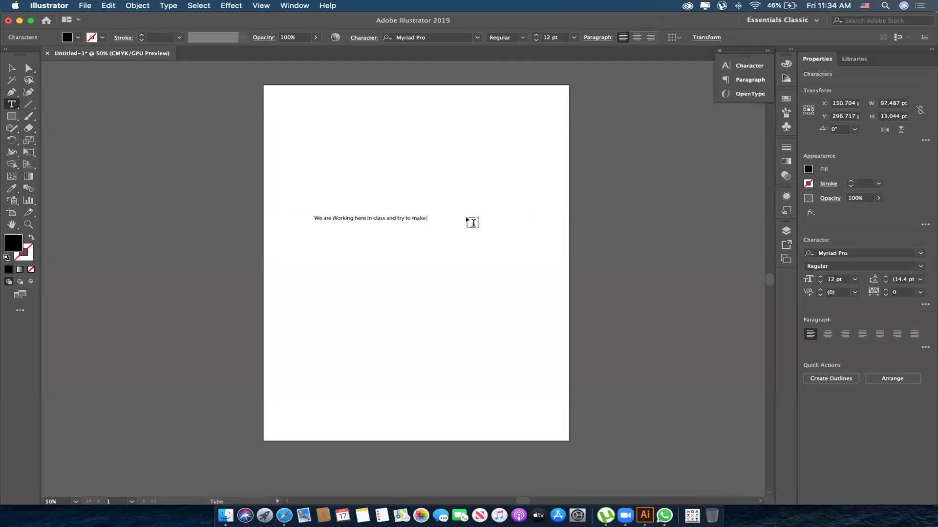
text(tions as per our needs)
key(Escape)
drag(470, 219, 446, 188)
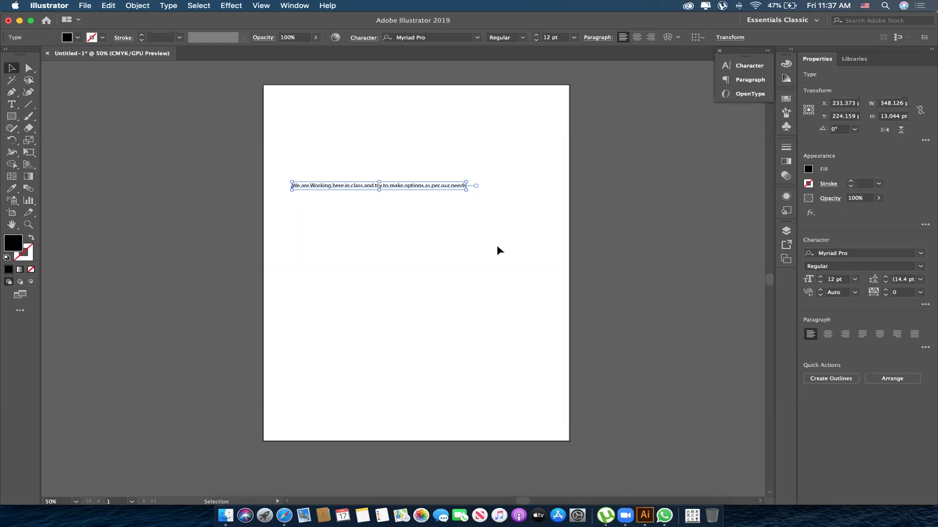
click(336, 242)
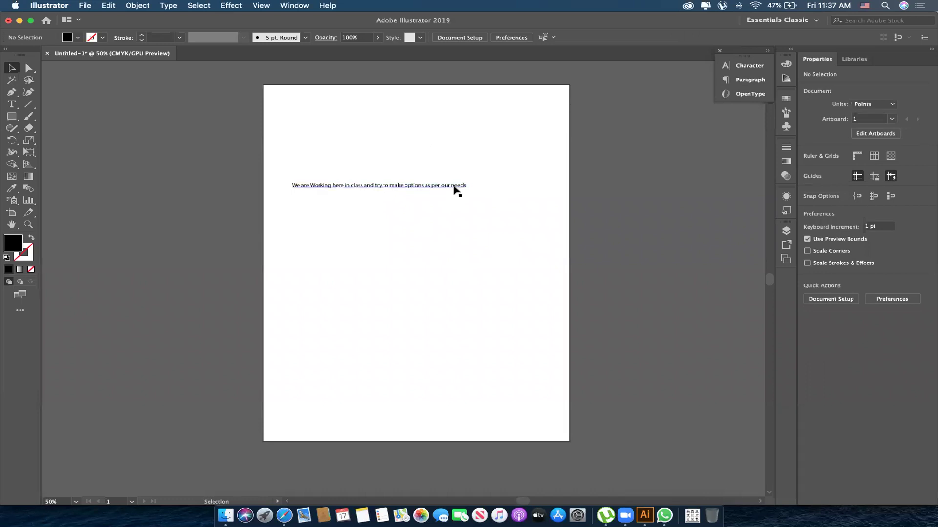
click(455, 188)
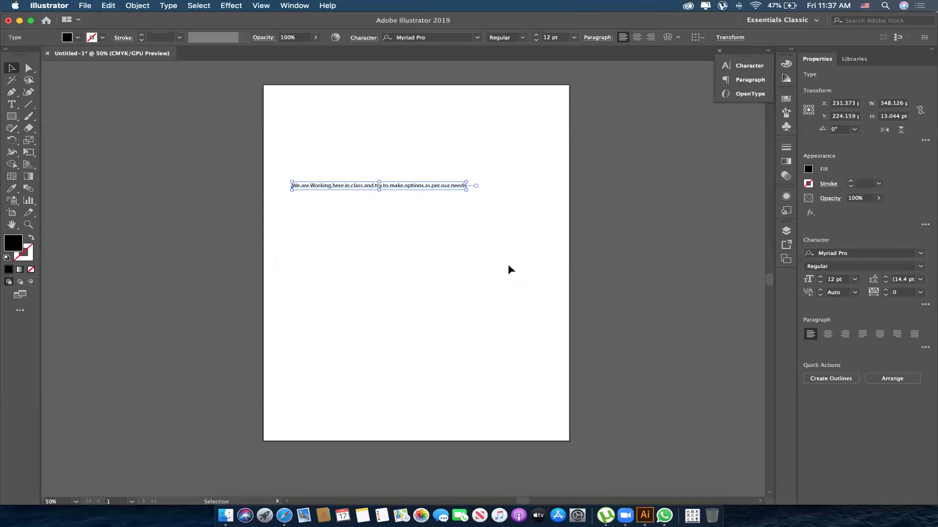
- Add a separate point-text line reading 'working' below the sentence, then deselect
click(417, 244)
click(426, 186)
click(335, 260)
key(t)
click(320, 256)
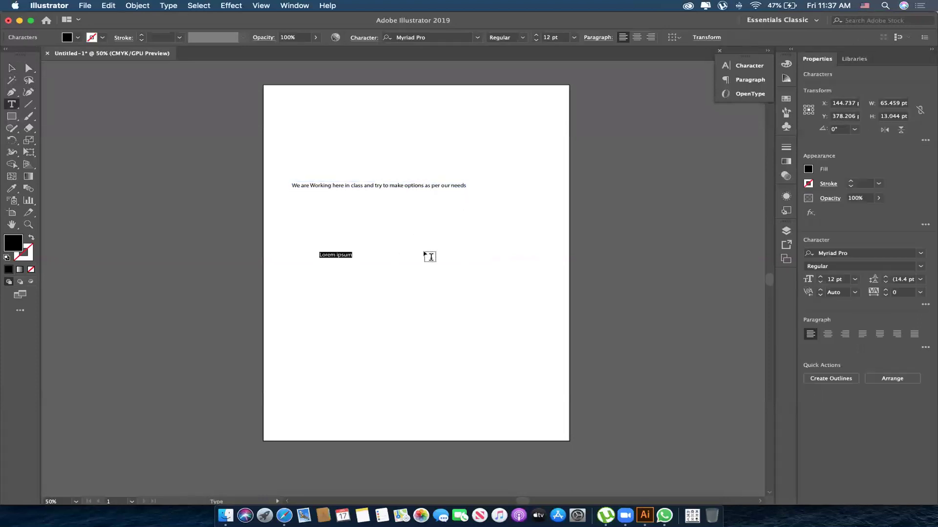
text(wro)
key(BackSpace)
key(BackSpace)
key(BackSpace)
text(working)
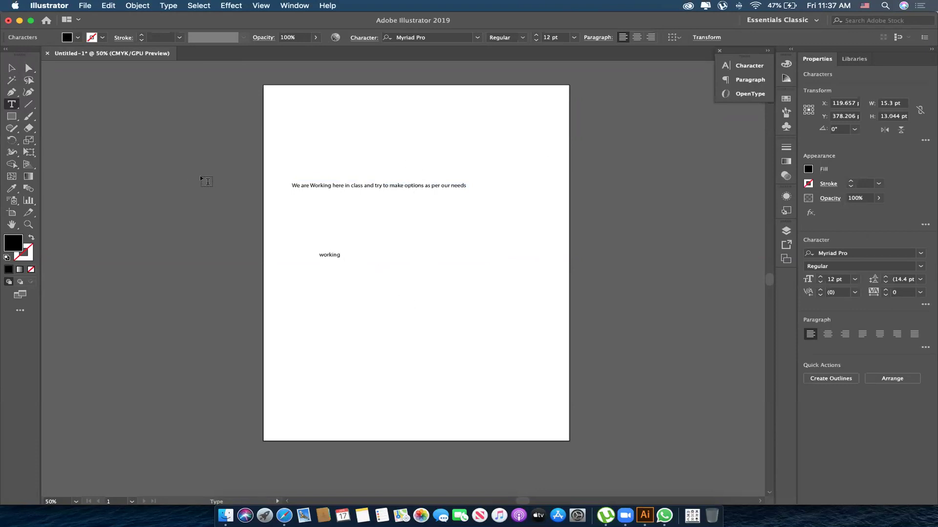
click(12, 68)
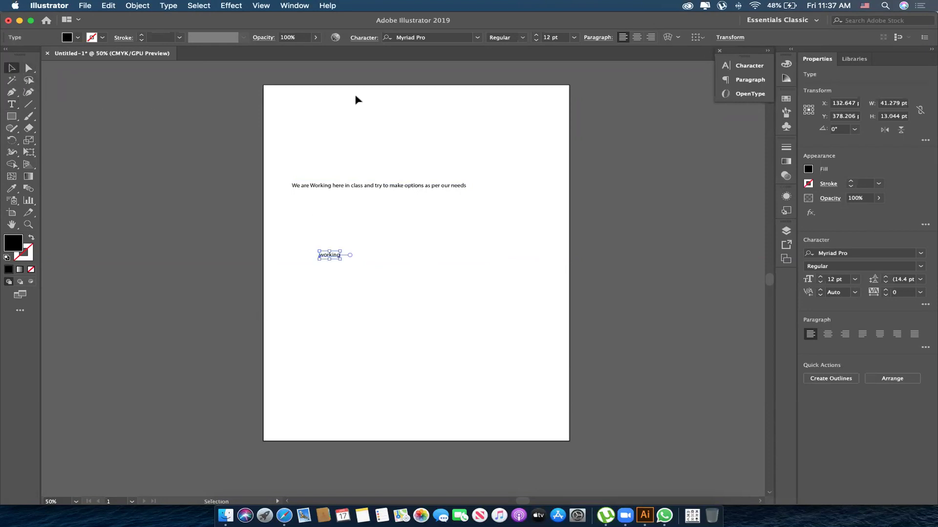
click(454, 301)
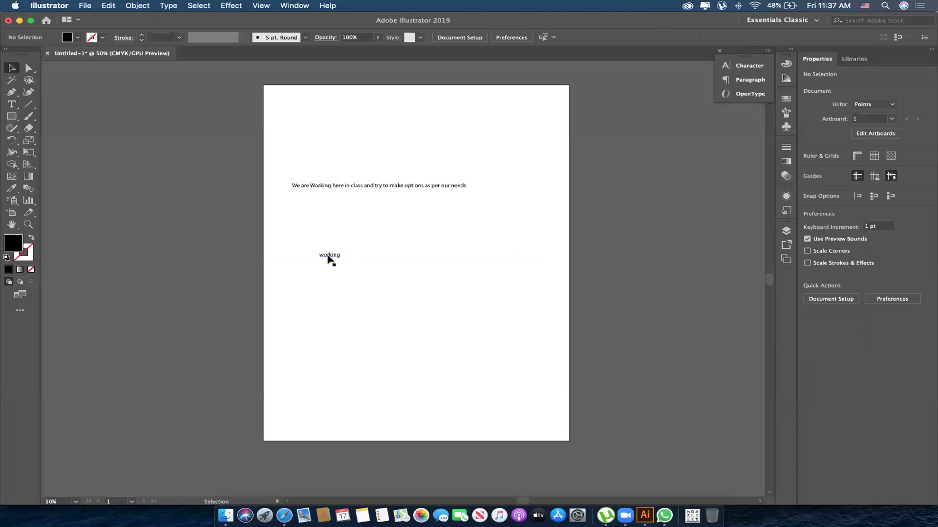
- Move the sentence to the artboard top and the 'working' line up and left beneath it
drag(438, 188, 494, 134)
mouse_move(337, 256)
mouse_down()
mouse_move(450, 141)
mouse_move(425, 133)
mouse_up()
drag(408, 214, 408, 217)
drag(444, 295, 376, 221)
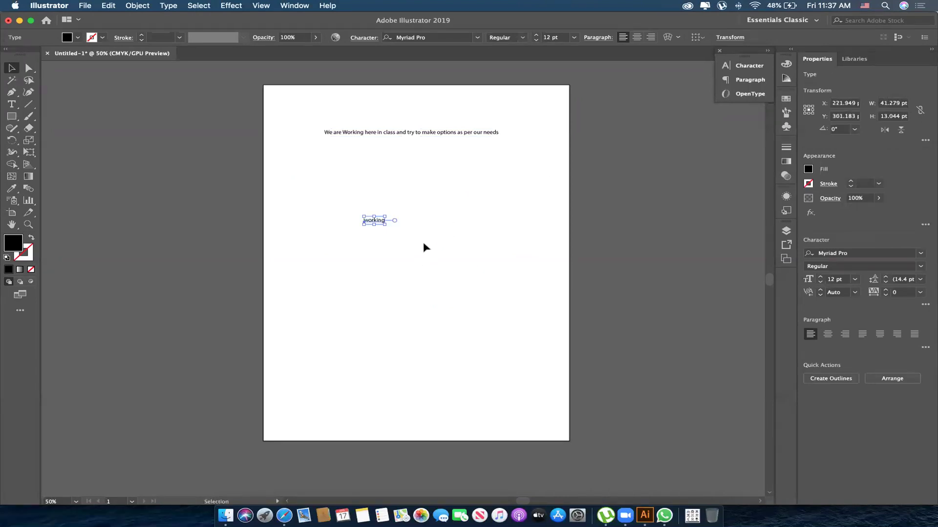
click(481, 133)
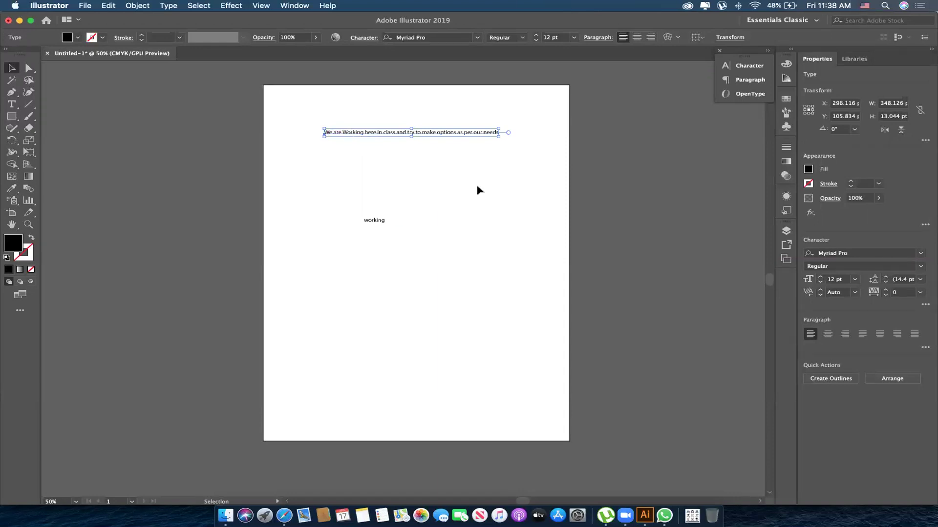
click(376, 221)
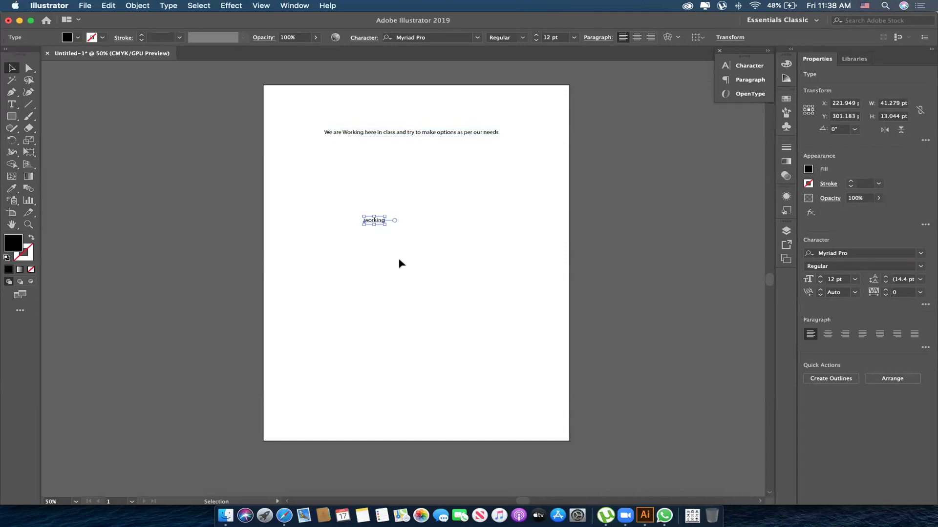
key(shift)
- Scale 'working' up from its corner, undoing a distorted stretch, and shift it left
drag(387, 226, 537, 301)
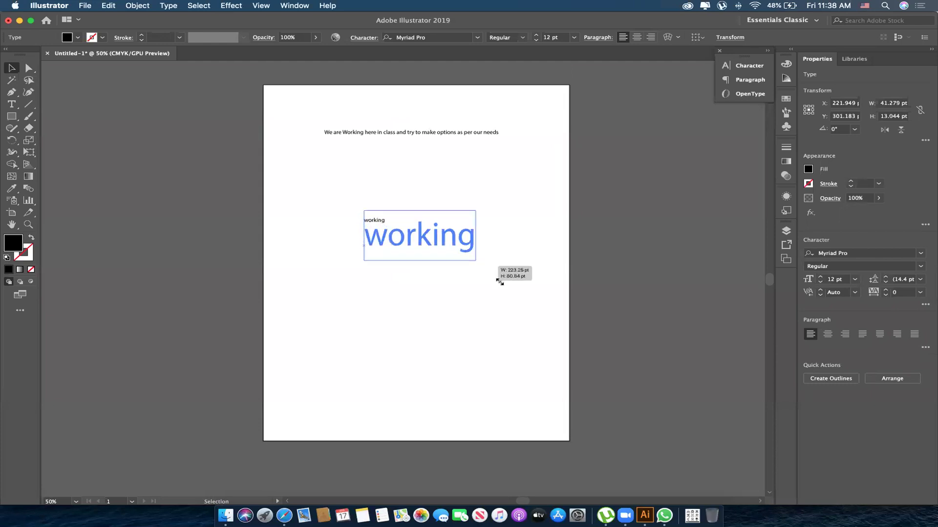
mouse_move(536, 300)
mouse_down()
mouse_move(523, 343)
mouse_move(501, 348)
mouse_up()
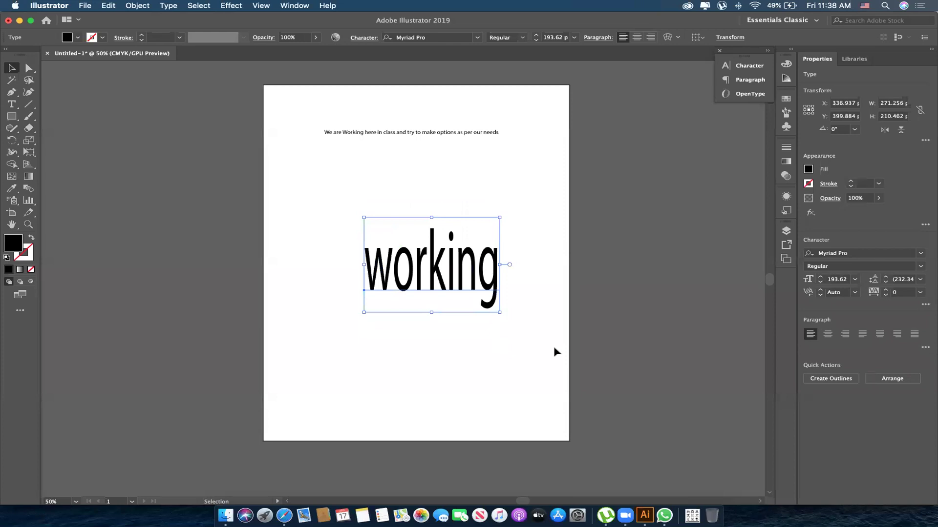
key(ctrl+z)
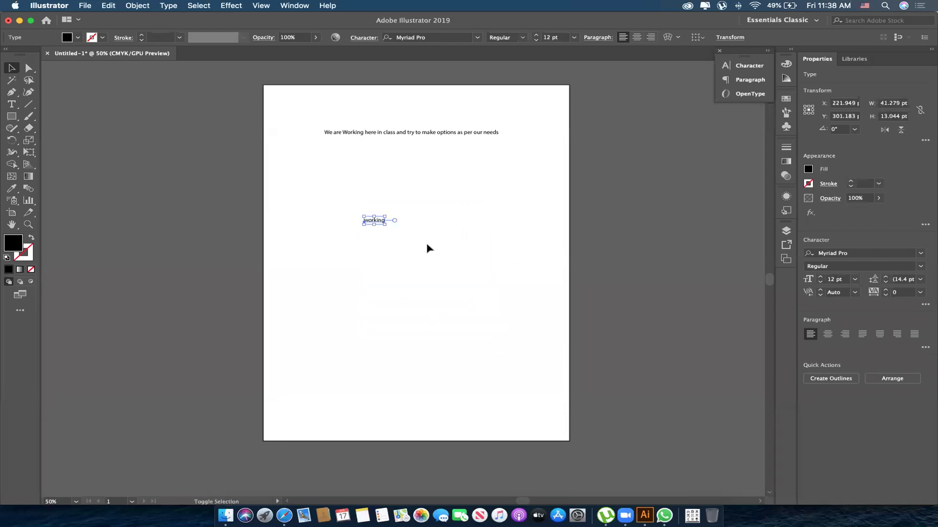
drag(385, 224, 647, 297)
drag(543, 257, 457, 252)
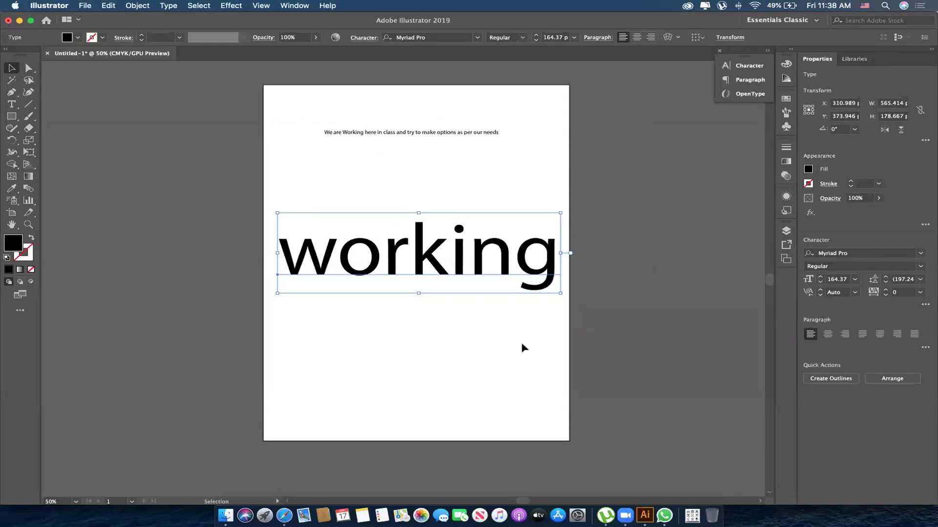
key(shift)
- Resize 'working' to about 135.61 pt under the sentence, then draw a trial area-text box below
mouse_move(559, 212)
mouse_down()
mouse_move(383, 263)
mouse_move(646, 171)
mouse_up()
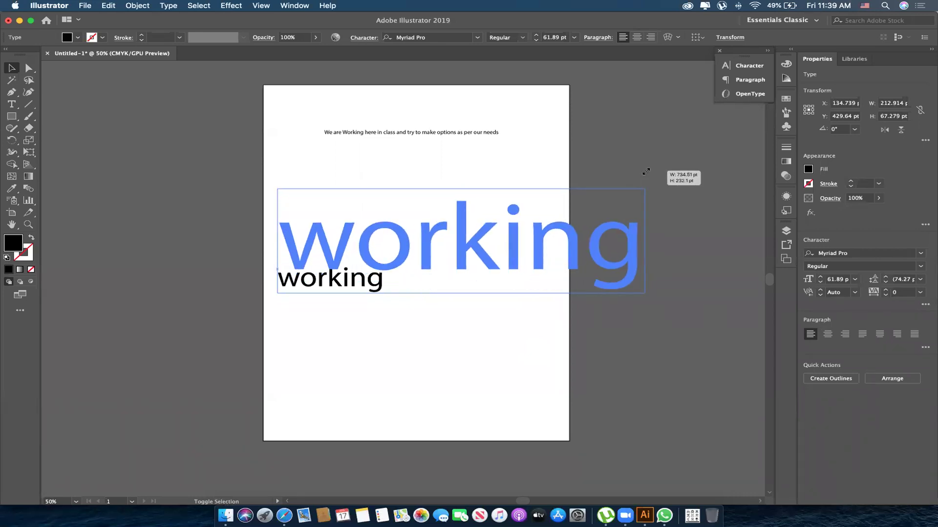
drag(646, 171, 570, 221)
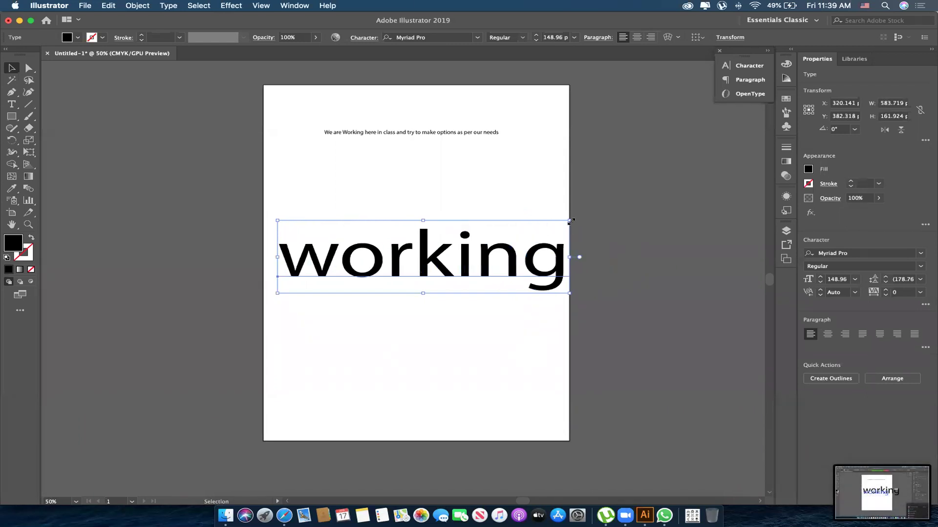
mouse_move(569, 221)
mouse_down()
mouse_move(539, 153)
mouse_move(562, 143)
mouse_up()
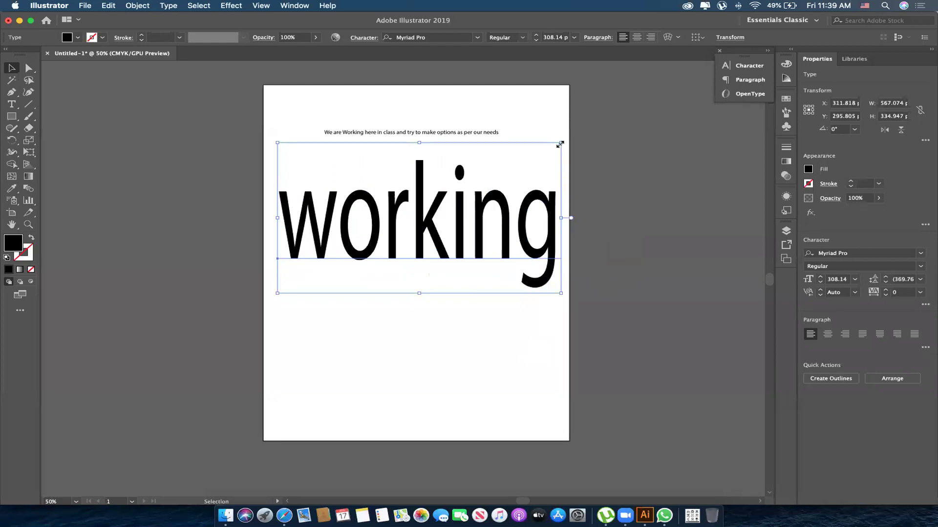
key(a)
key(ctrl+z)
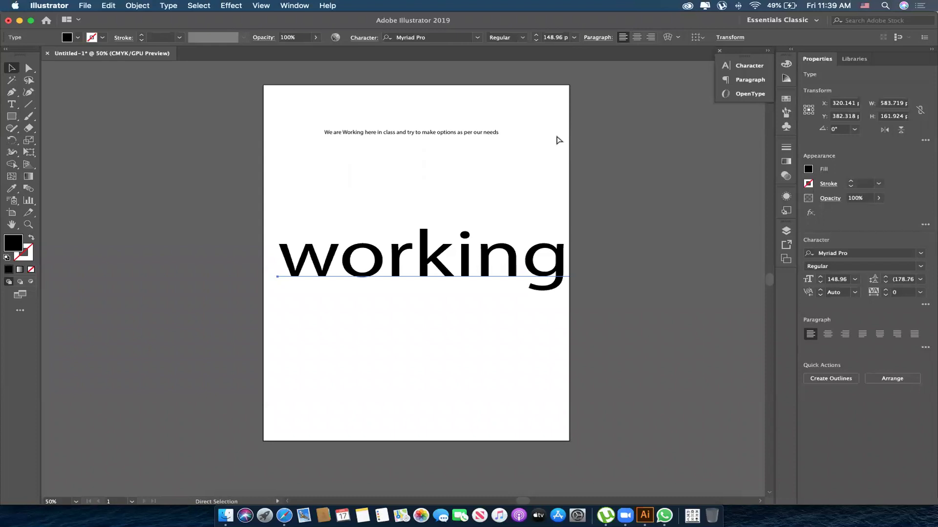
key(ctrl+shift+z)
key(v)
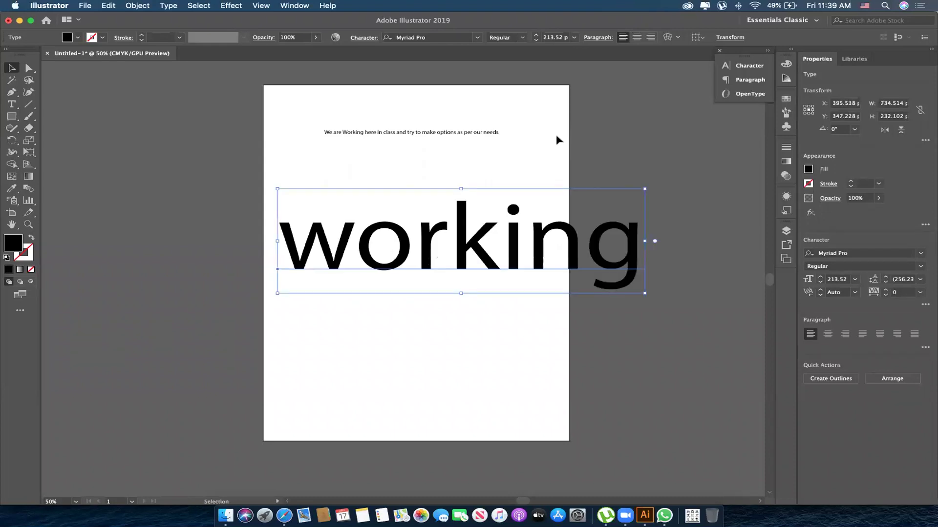
drag(645, 189, 514, 230)
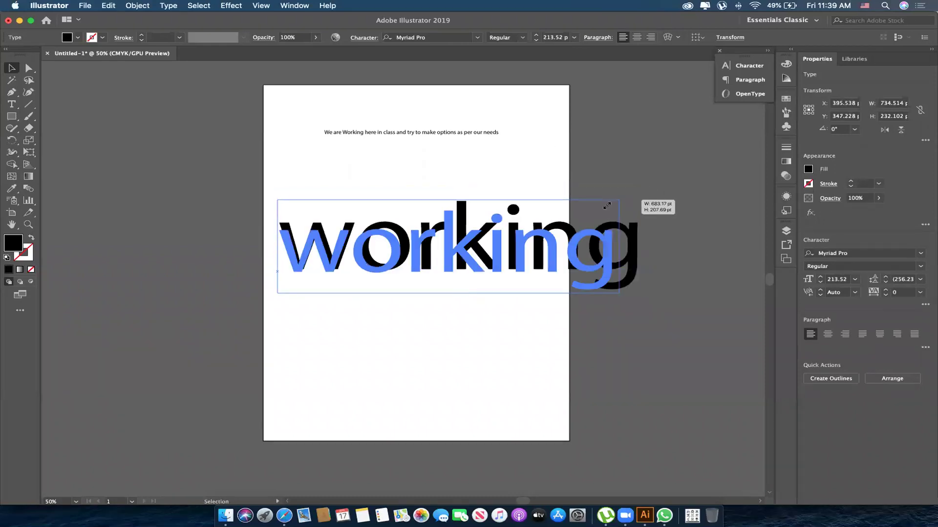
drag(429, 261, 471, 195)
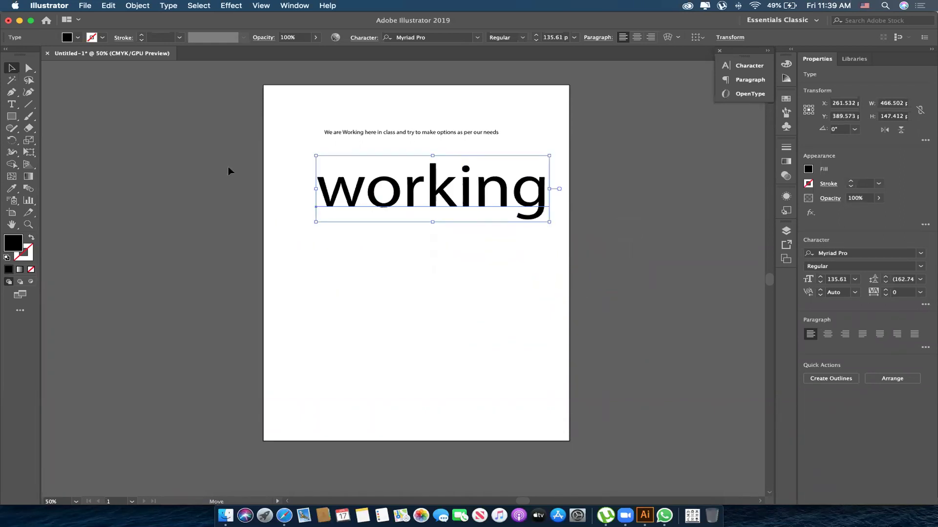
key(ctrl+shift+a)
drag(295, 245, 548, 394)
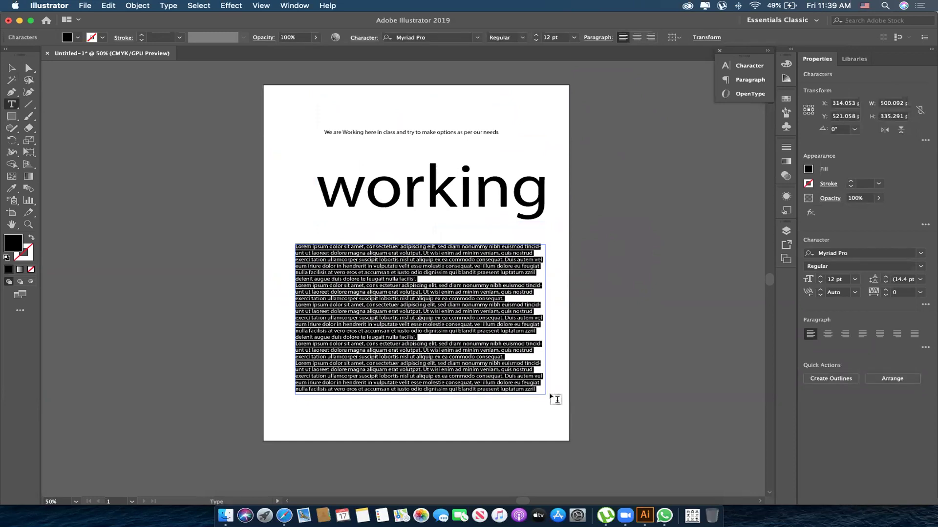
- Remove the trial area-text box and nudge 'working' slightly up and left
key(super+z)
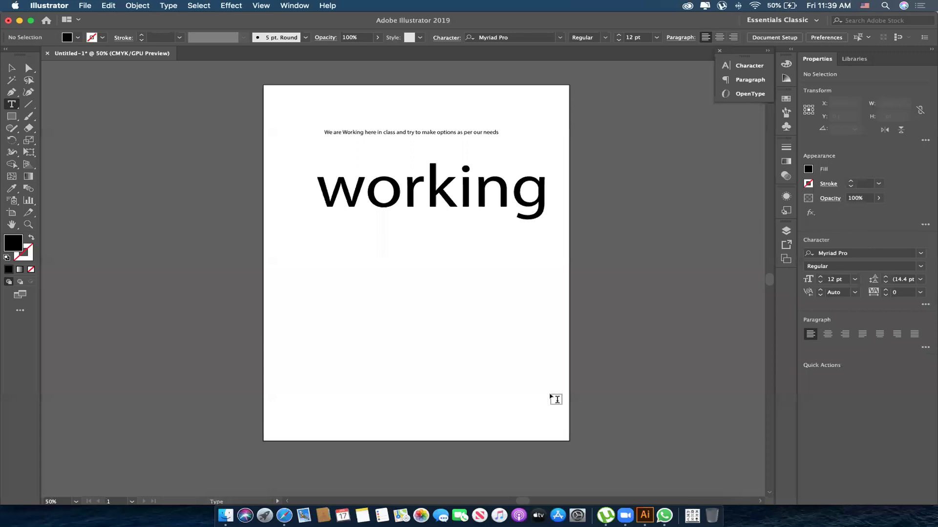
key(v)
drag(488, 211, 475, 206)
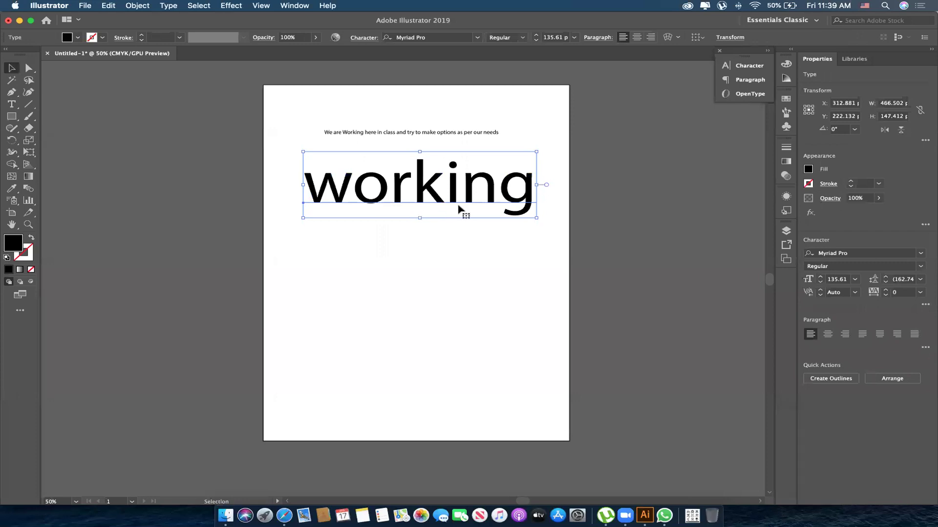
- Nudge 'working' up-left, then move the sentence below it and enlarge it
drag(433, 190, 428, 185)
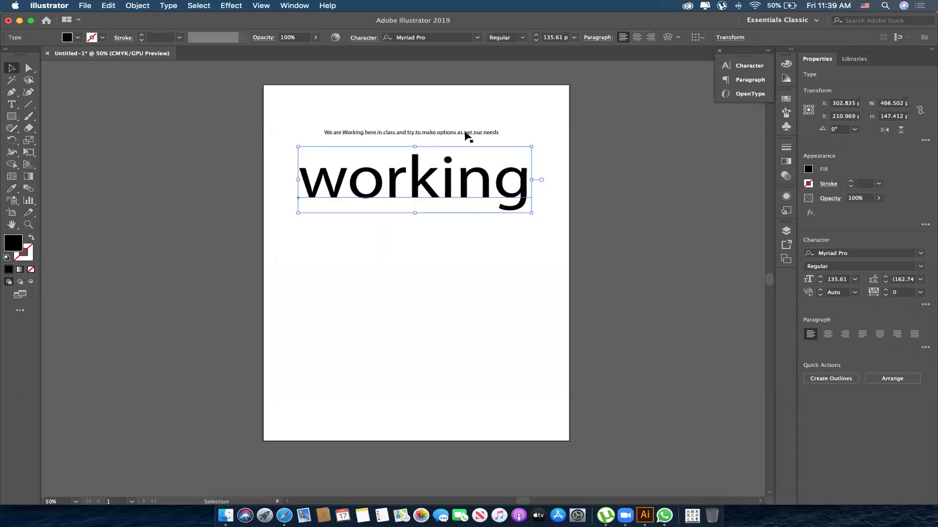
drag(461, 133, 419, 278)
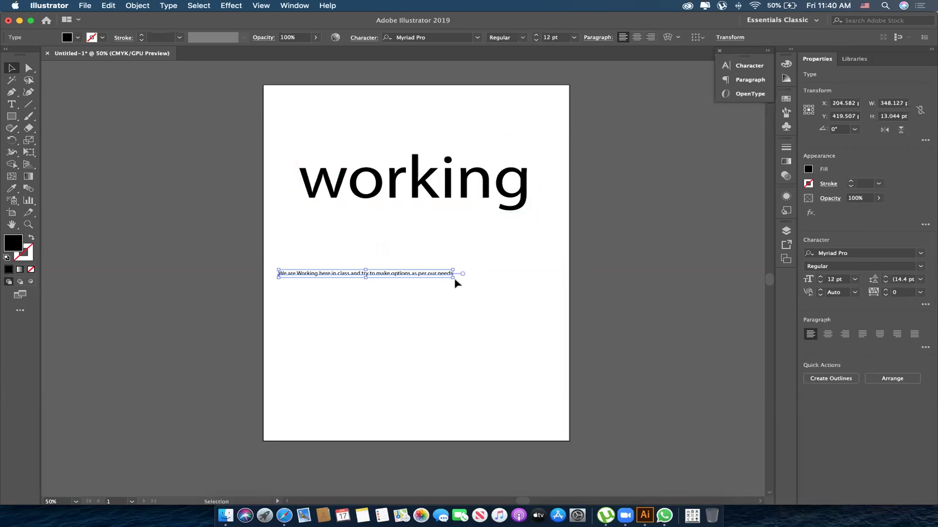
mouse_move(453, 277)
mouse_down()
mouse_move(704, 344)
mouse_move(658, 295)
mouse_move(653, 318)
mouse_move(661, 321)
mouse_move(720, 293)
mouse_move(702, 317)
mouse_move(711, 298)
mouse_move(681, 284)
mouse_move(703, 293)
mouse_move(559, 293)
mouse_move(567, 279)
mouse_move(636, 248)
mouse_move(733, 299)
mouse_move(602, 280)
mouse_move(518, 281)
mouse_move(648, 297)
mouse_move(746, 286)
mouse_up()
mouse_move(279, 287)
mouse_down()
mouse_move(108, 357)
mouse_move(71, 360)
mouse_up()
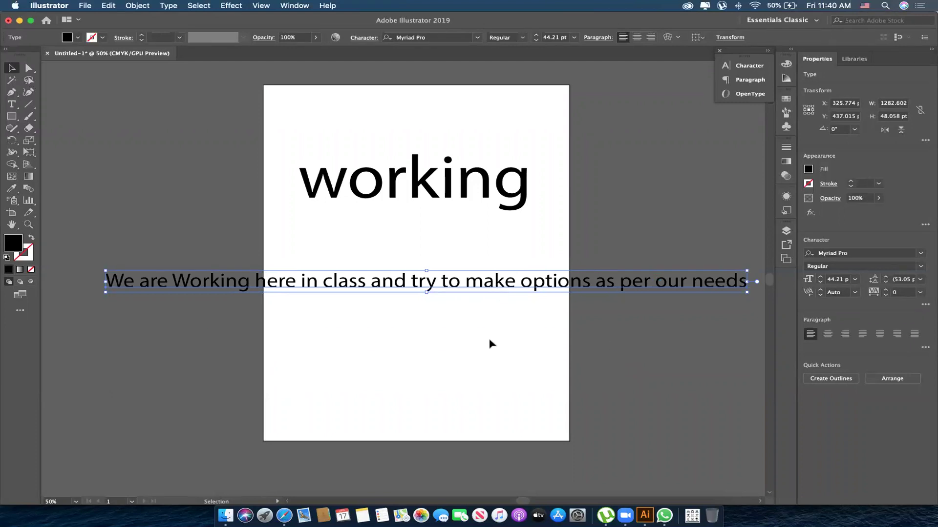
drag(508, 283, 500, 363)
- Enlarge 'working' and raise the sentence toward the artboard's middle, then deselect
click(517, 230)
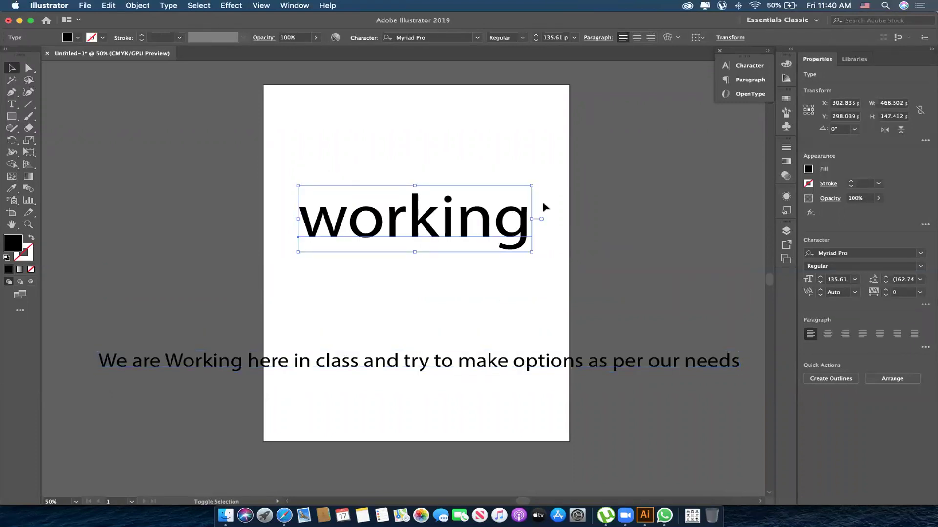
mouse_move(531, 252)
mouse_down()
mouse_move(650, 286)
mouse_move(468, 244)
mouse_move(625, 278)
mouse_up()
click(461, 350)
mouse_move(517, 363)
mouse_down()
mouse_move(521, 313)
mouse_move(523, 337)
mouse_up()
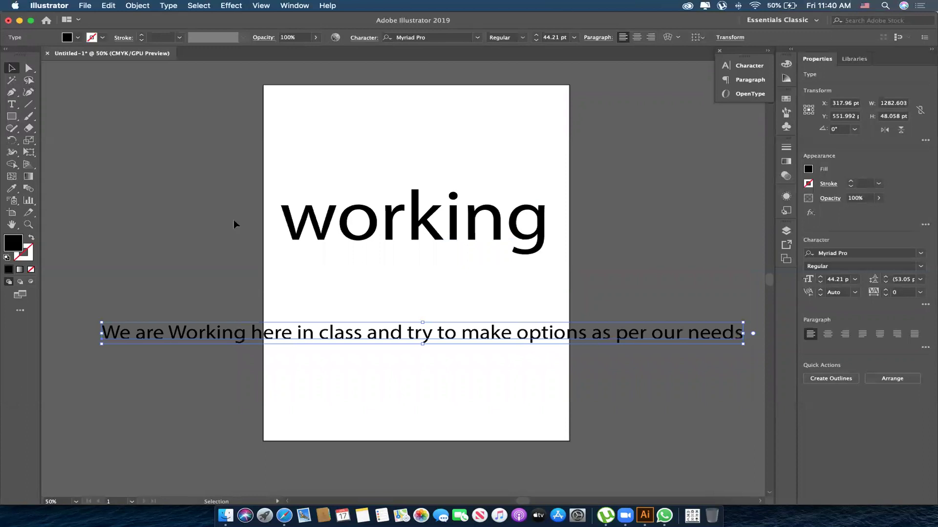
click(393, 143)
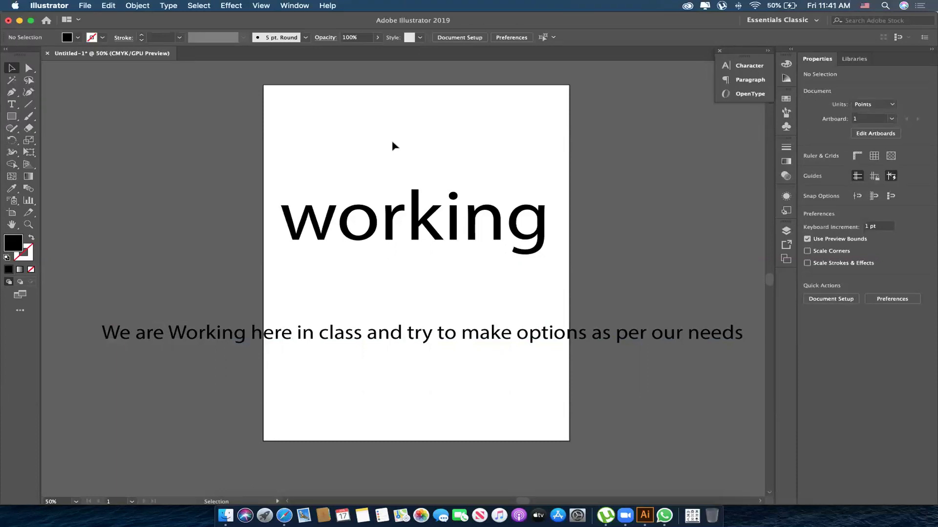
- Shrink 'working' and move it up and right, off the artboard
click(457, 217)
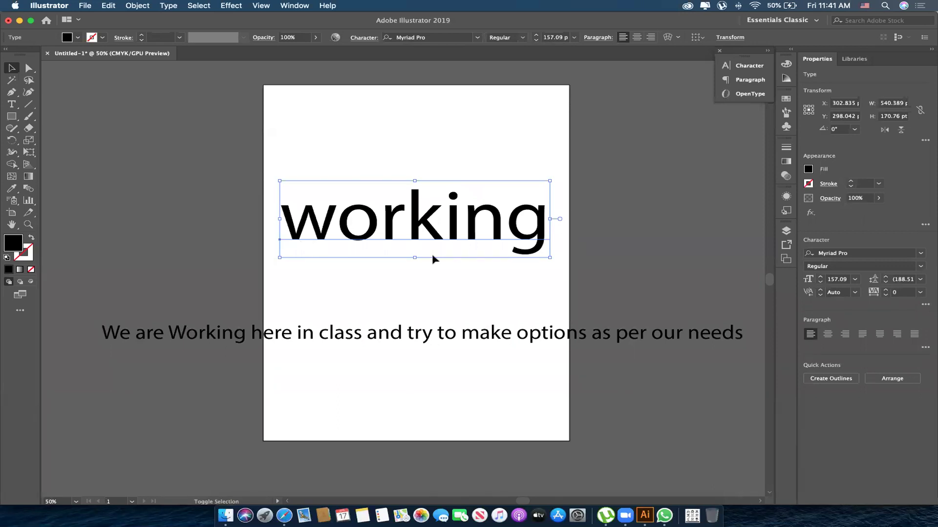
mouse_move(550, 257)
mouse_down()
mouse_move(606, 297)
mouse_move(607, 273)
mouse_move(497, 243)
mouse_up()
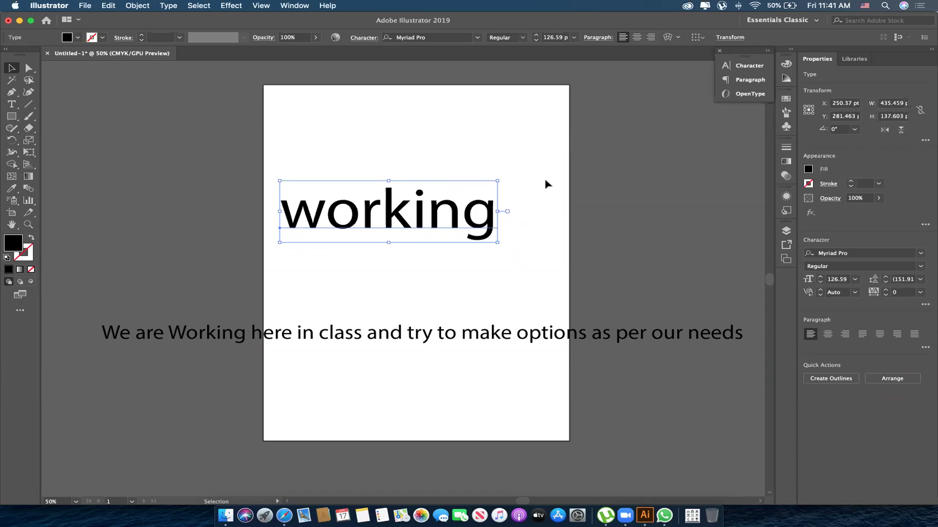
drag(304, 241, 566, 184)
- Draw a black square and move it onto the canvas left of the artboard
click(11, 116)
drag(323, 152, 476, 277)
key(Delete)
mouse_move(330, 160)
mouse_down()
mouse_move(470, 243)
mouse_move(481, 233)
mouse_up()
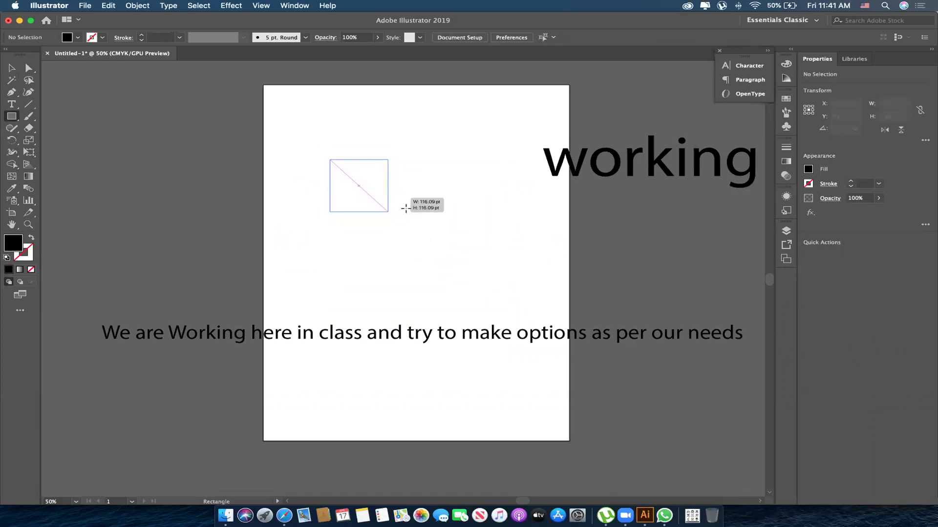
mouse_move(481, 233)
mouse_down()
mouse_move(386, 188)
mouse_move(154, 179)
mouse_up()
key(v)
mouse_move(677, 180)
mouse_down()
mouse_move(503, 208)
mouse_move(436, 229)
mouse_up()
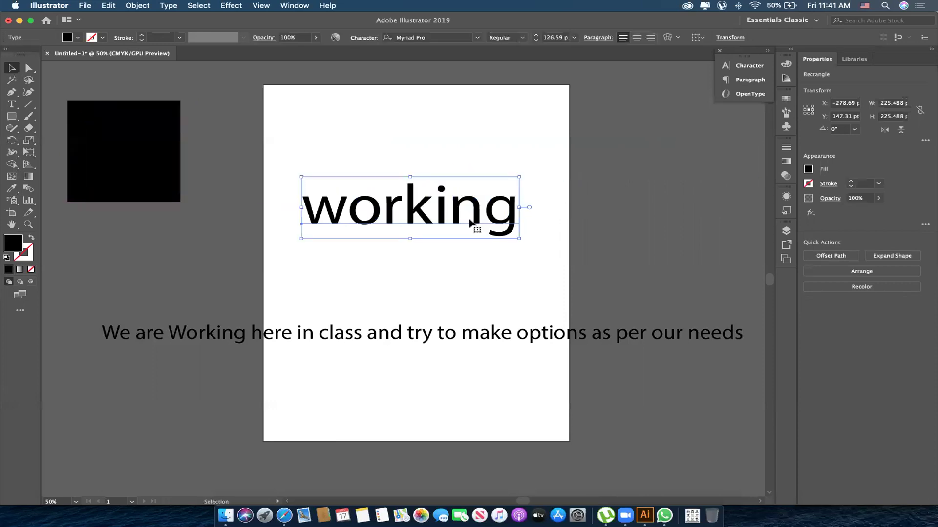
- Enlarge 'working' to about 162 pt and nudge it slightly left near the top
drag(520, 239, 506, 251)
mouse_move(507, 180)
mouse_down()
mouse_move(690, 173)
mouse_move(675, 214)
mouse_up()
click(657, 218)
drag(641, 249, 556, 241)
click(591, 189)
click(517, 196)
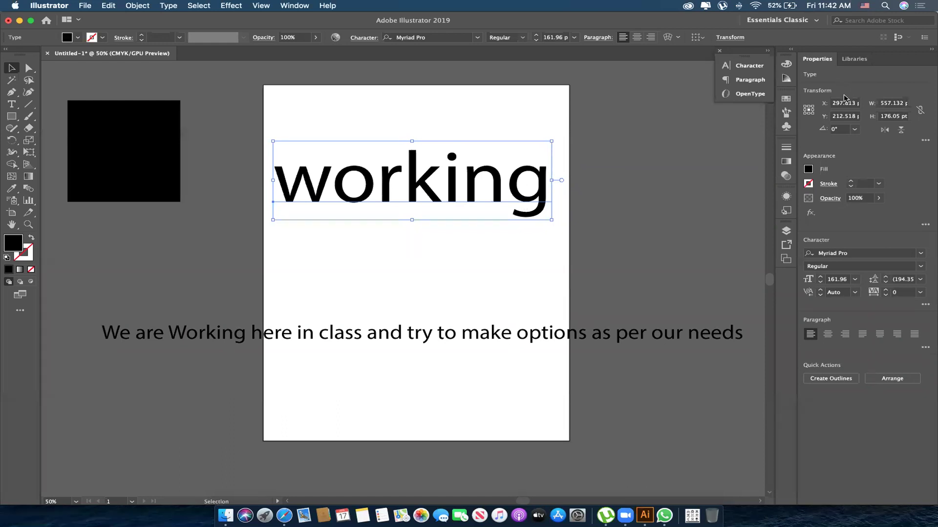
- Capture a screenshot of the artboard region, then deselect 'working'
key(super+shift+4)
drag(685, 89, 911, 505)
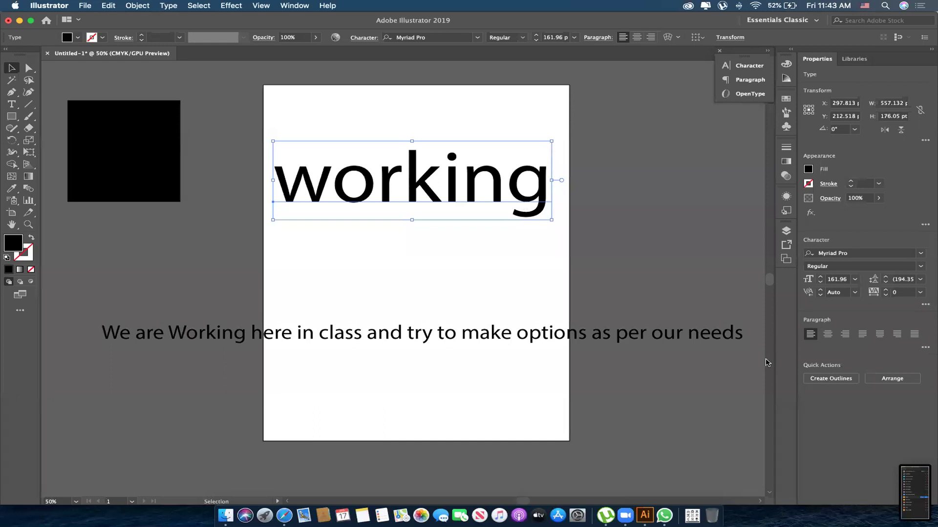
click(538, 280)
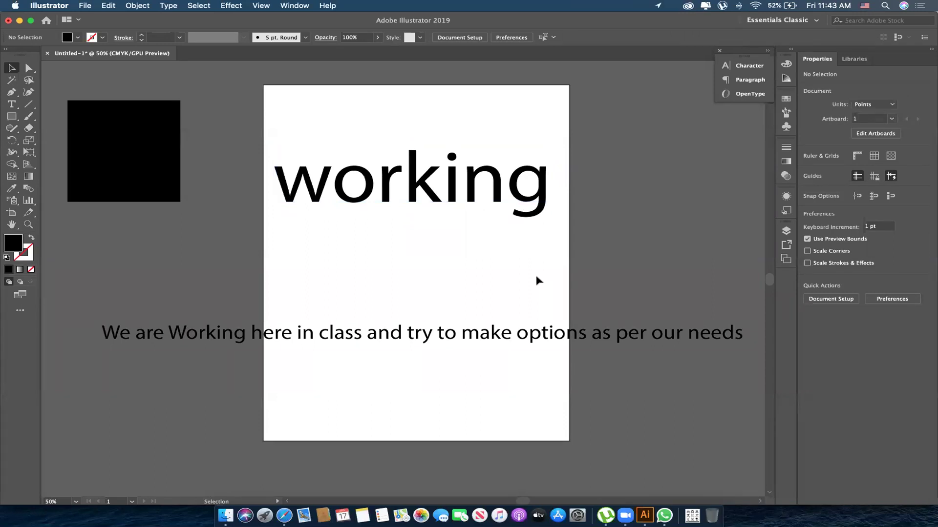
- Move 'working' slightly higher and close the expanded Character panel
click(502, 193)
click(517, 276)
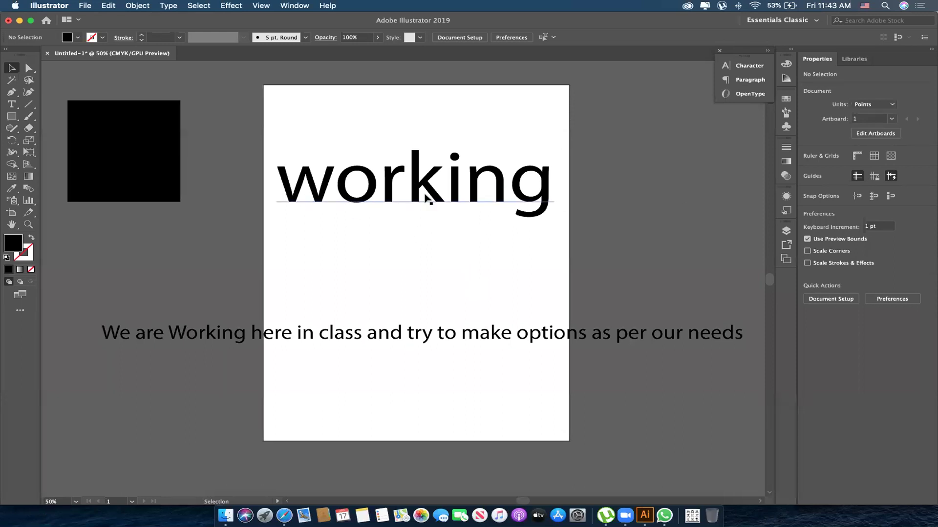
drag(440, 203, 438, 196)
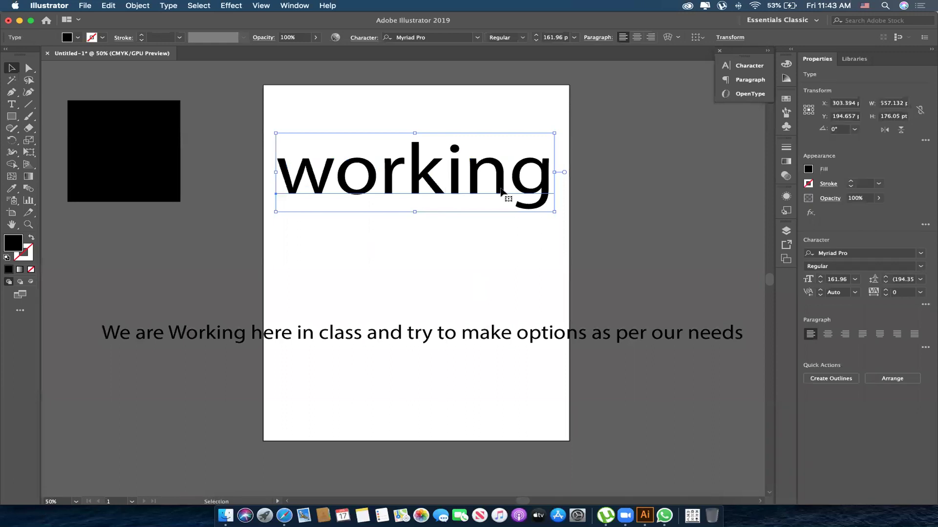
click(720, 51)
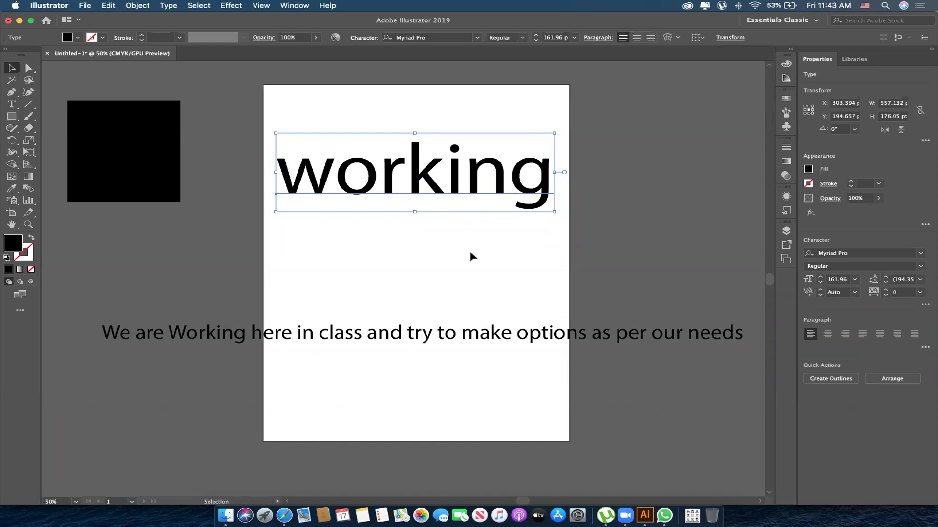
- Select 'working', bring up the Character panel, and look through the Character, Paragraph and Type panels
key(super+shift+a)
click(473, 178)
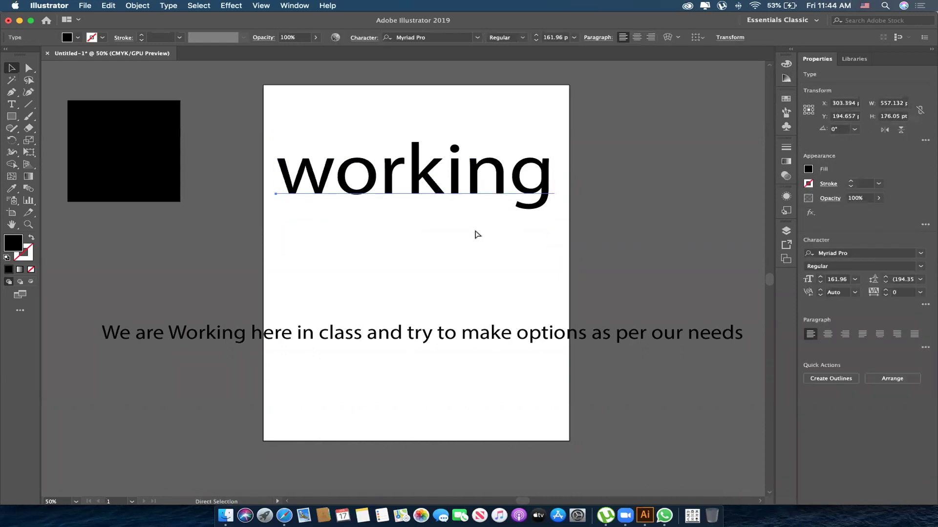
key(super+t)
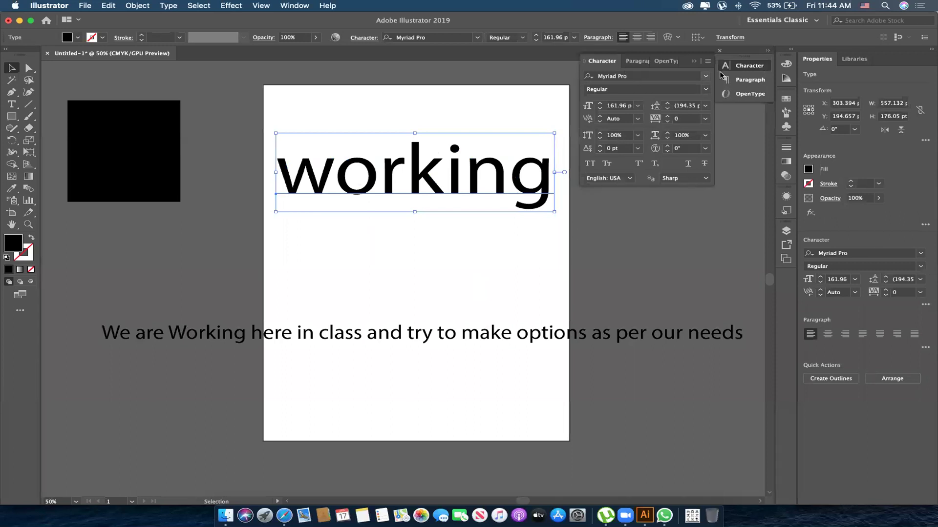
click(730, 80)
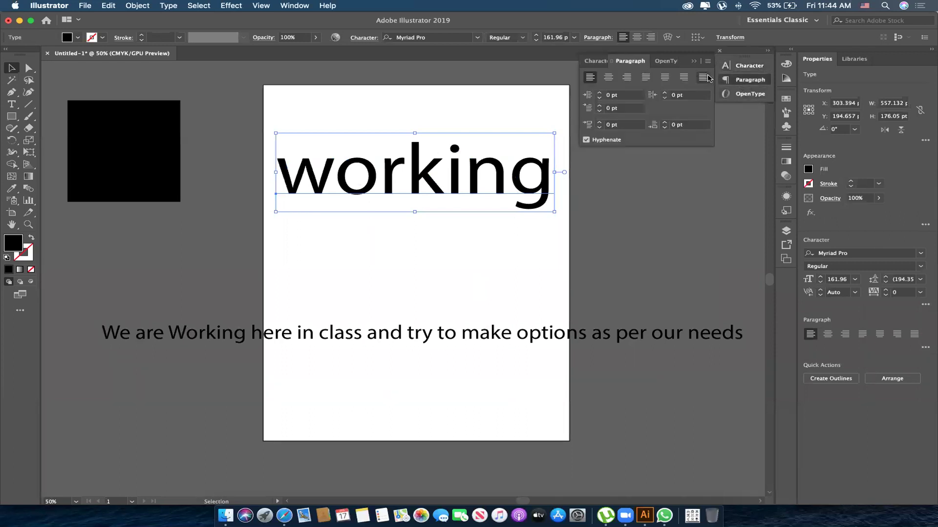
click(742, 80)
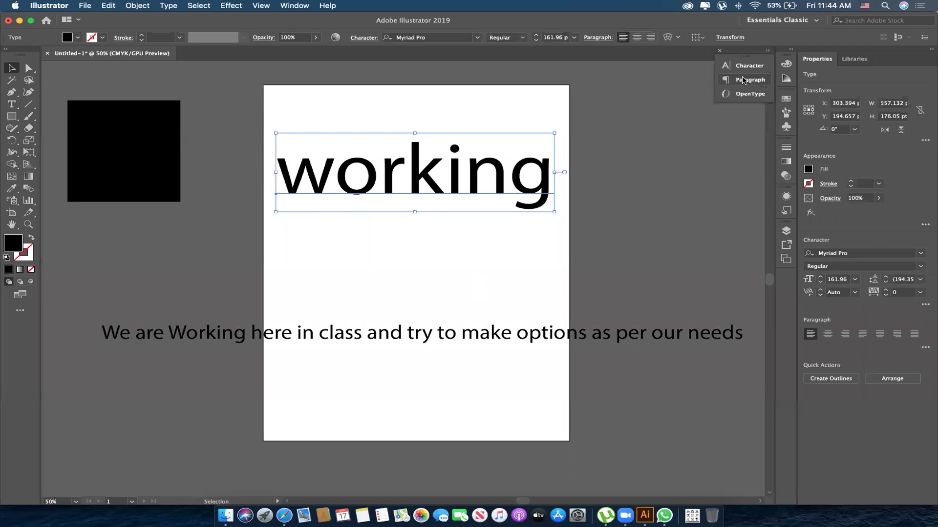
click(742, 80)
click(735, 65)
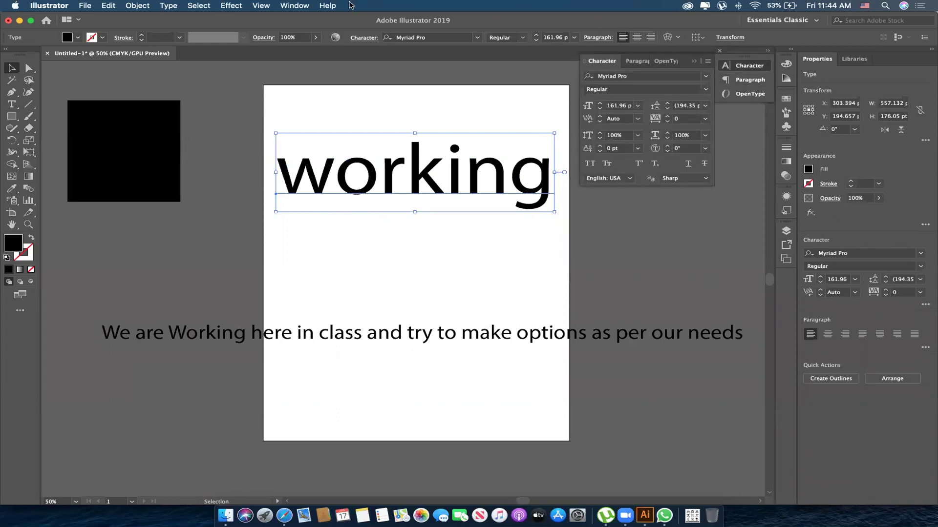
click(293, 6)
mouse_move(296, 442)
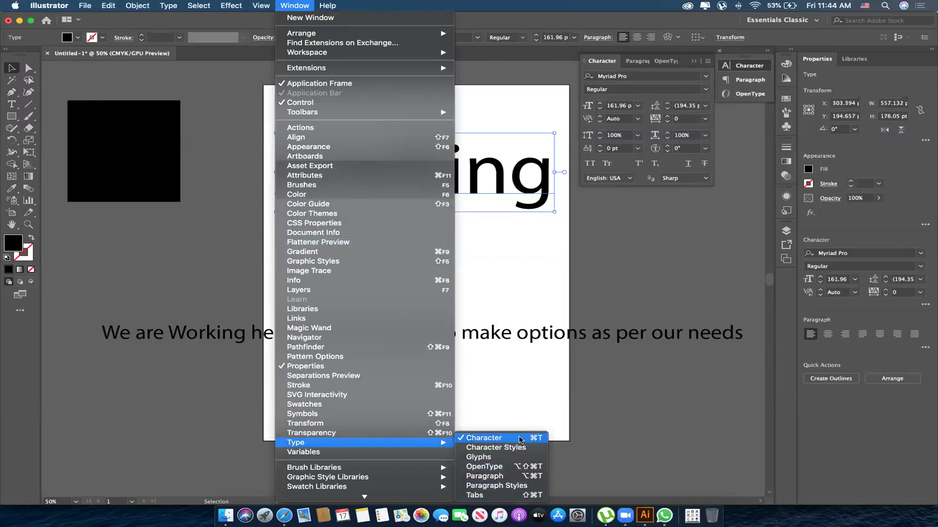
click(722, 52)
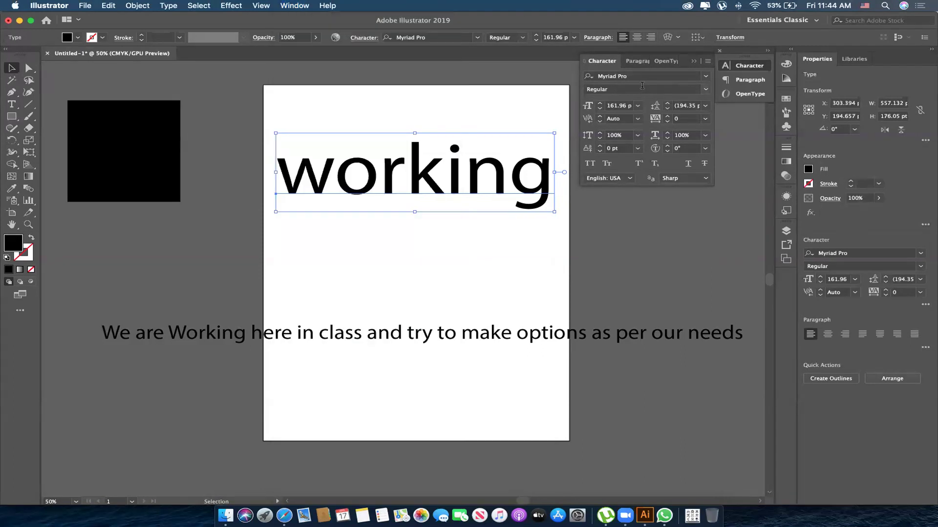
- Preview Bold Condensed Italic on 'working', undo it, and show the font family list
drag(637, 89, 614, 142)
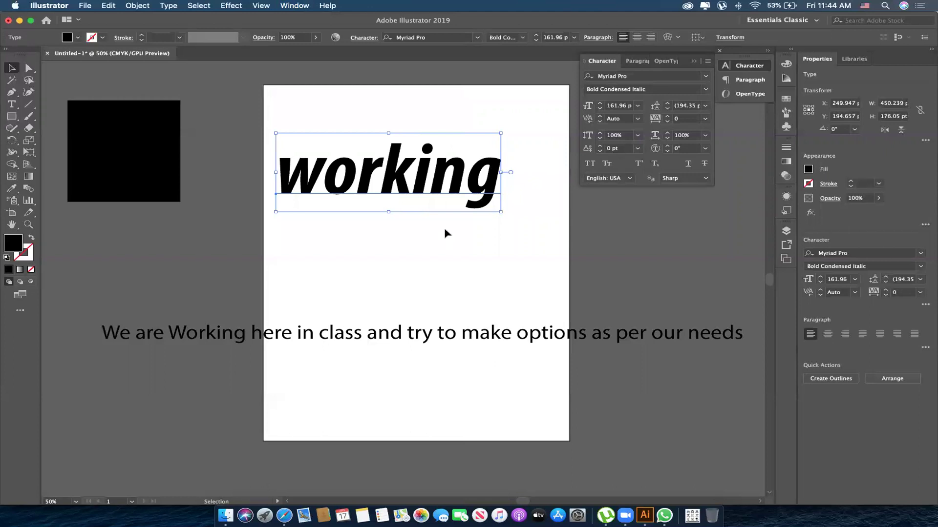
key(ctrl+z)
click(750, 67)
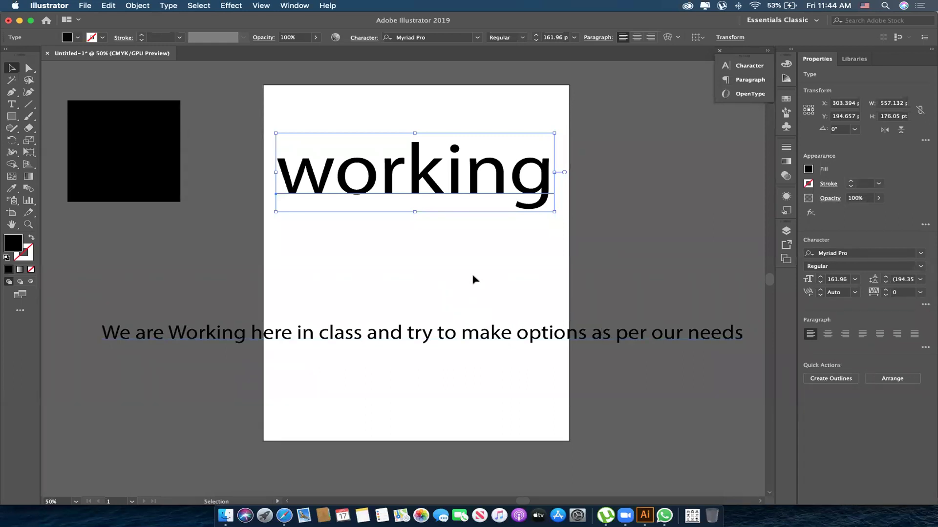
click(474, 251)
click(494, 197)
click(755, 67)
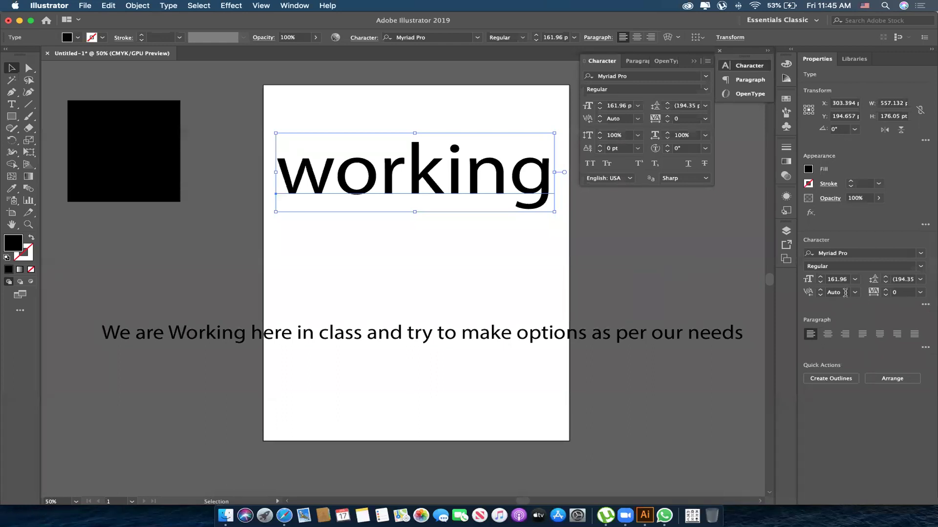
click(705, 76)
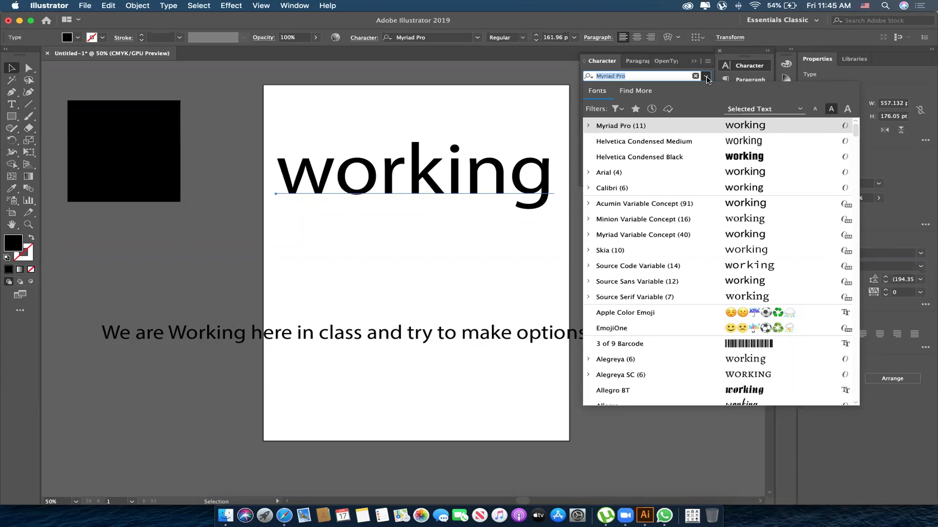
- Apply Helvetica Condensed Black to 'working', check its styles, and expand the Arial family
click(706, 80)
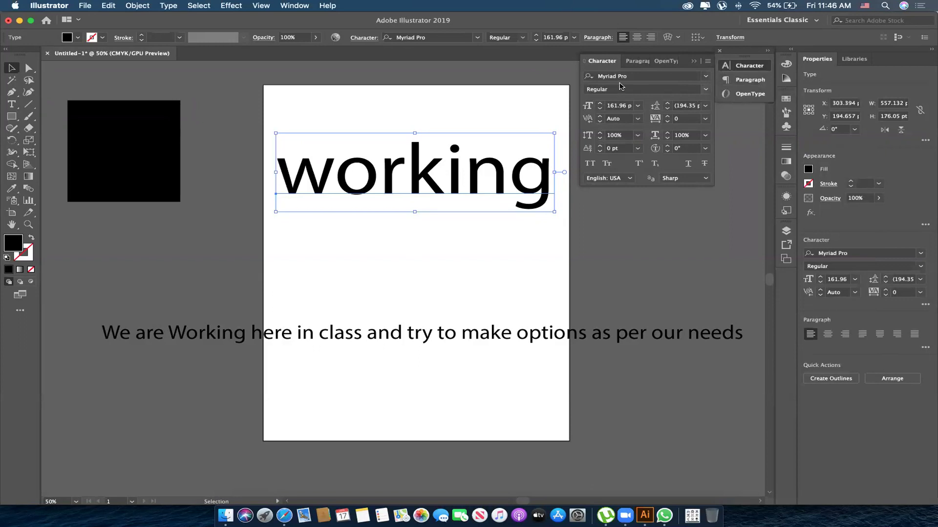
click(706, 76)
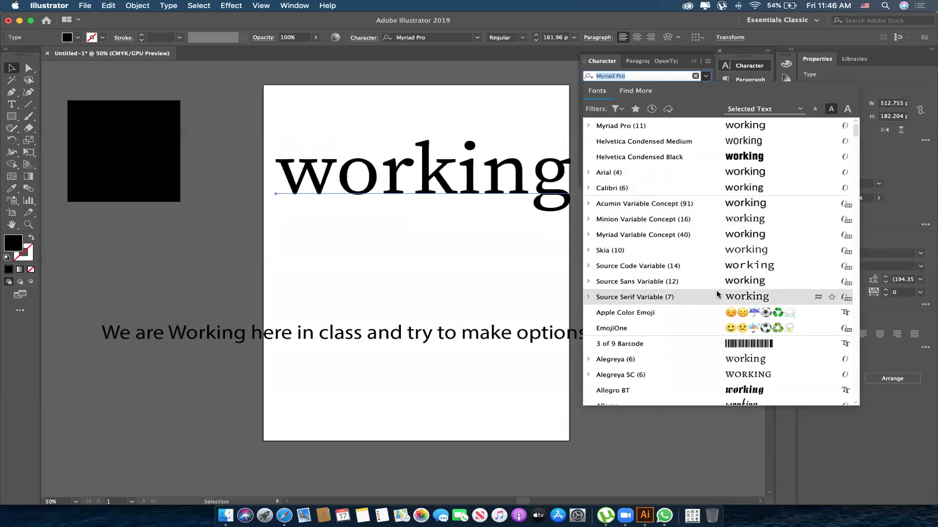
click(729, 159)
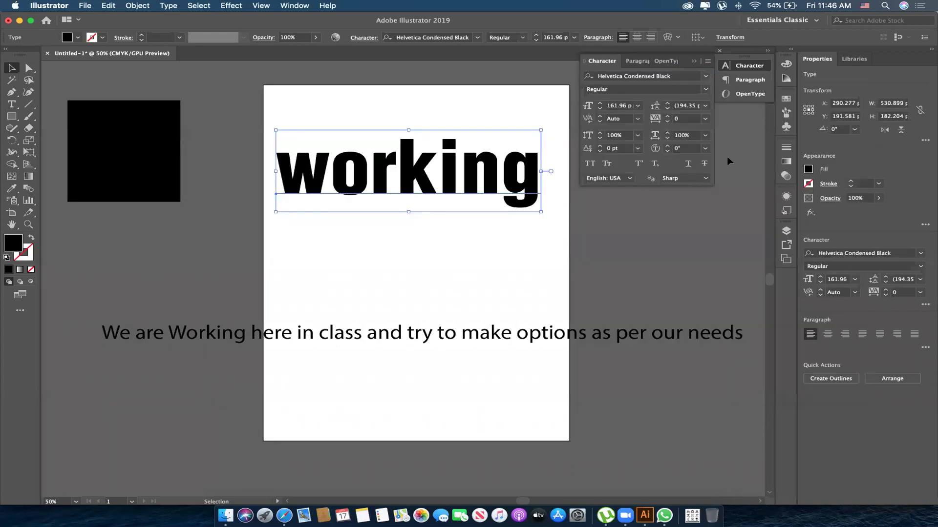
click(705, 90)
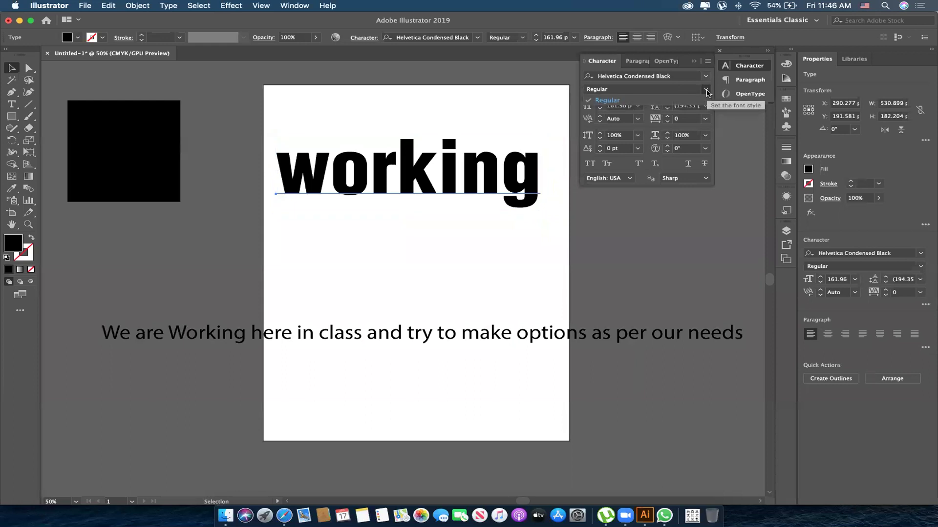
click(707, 88)
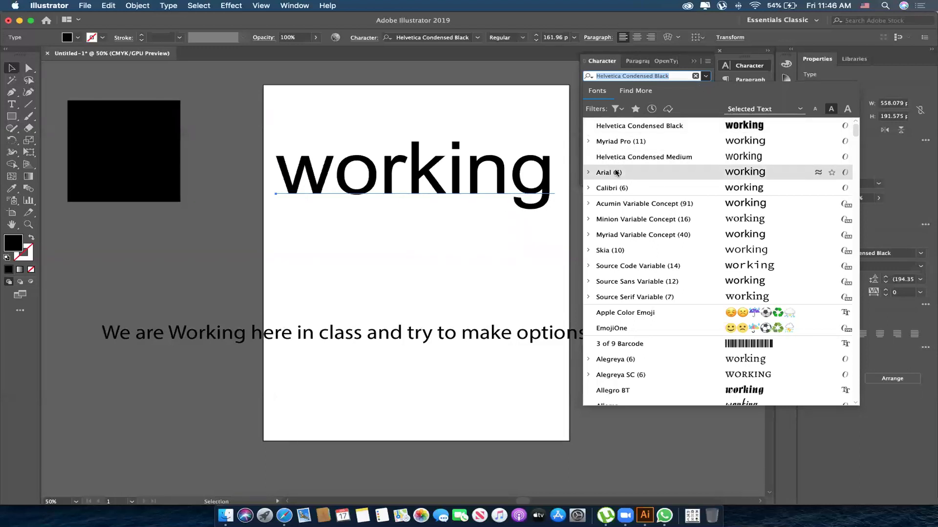
click(588, 173)
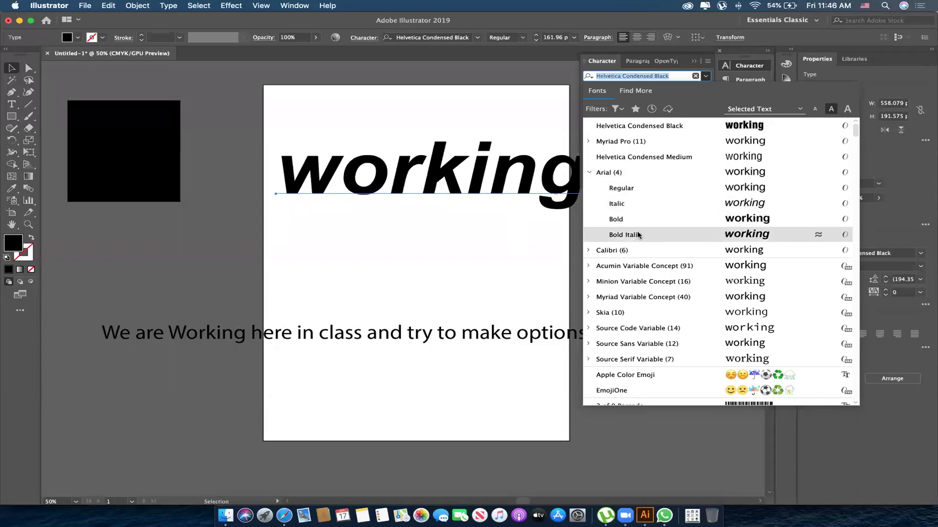
- Collapse Arial's styles and scroll through the font family list
click(590, 173)
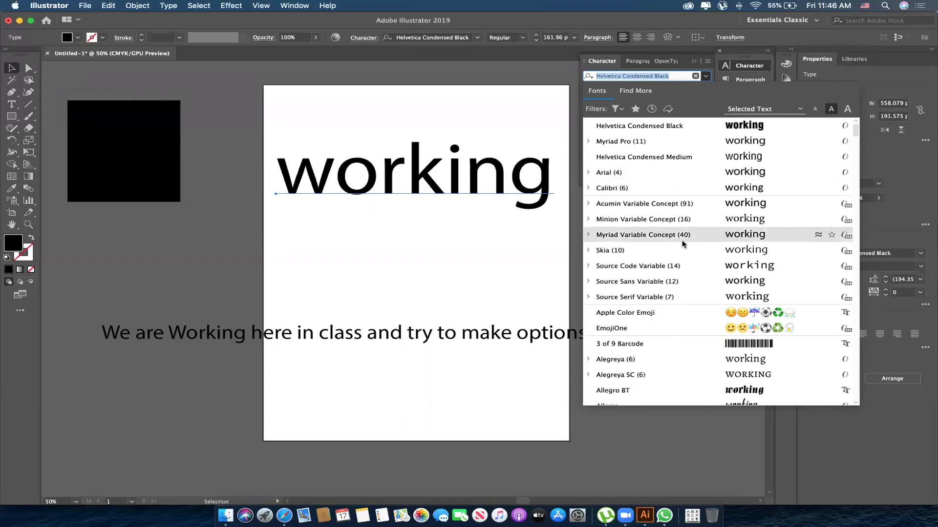
scroll(682, 243, down, 10)
scroll(683, 243, down, 5)
scroll(682, 243, down, 10)
scroll(682, 243, down, 10)
scroll(682, 243, down, 2)
scroll(682, 243, down, 10)
scroll(682, 244, up, 2)
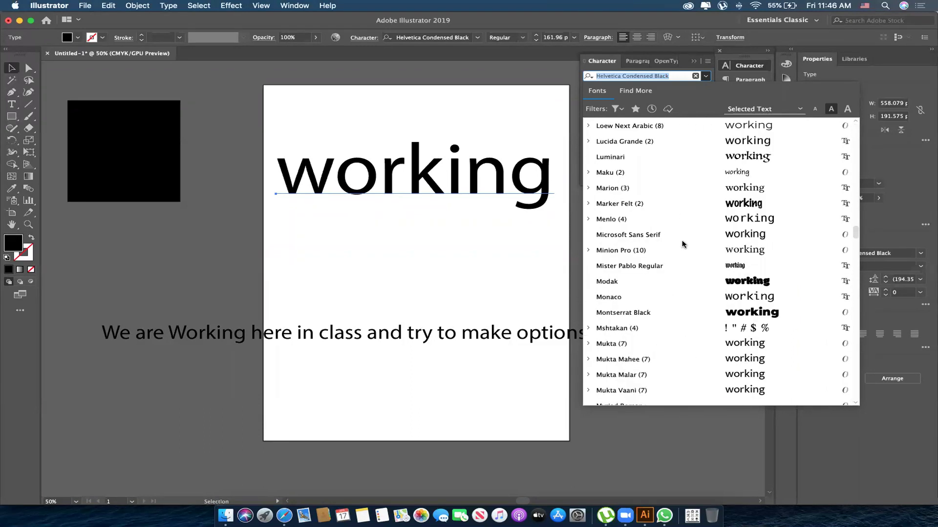
scroll(682, 243, up, 5)
scroll(682, 243, up, 5)
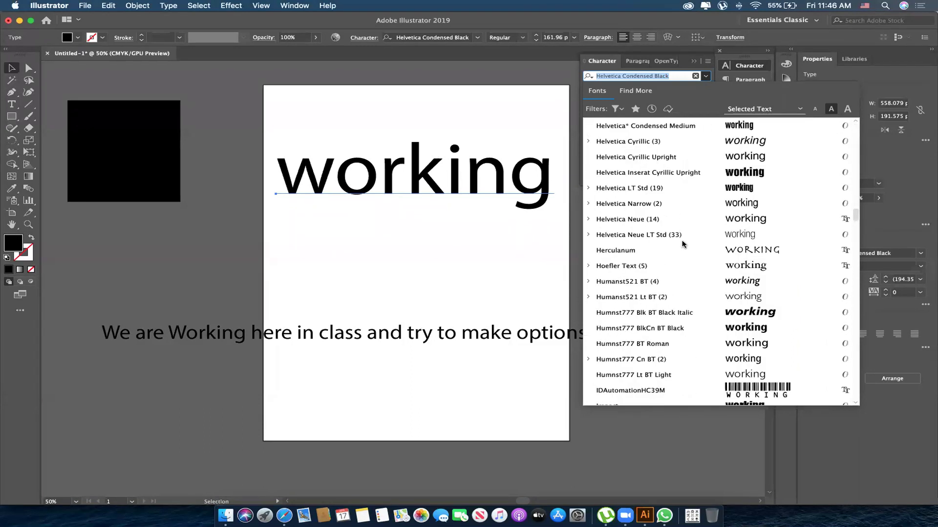
- Preview the Helvetica LT Std styles and set 'working' in Helvetica LT Std Roman
click(588, 189)
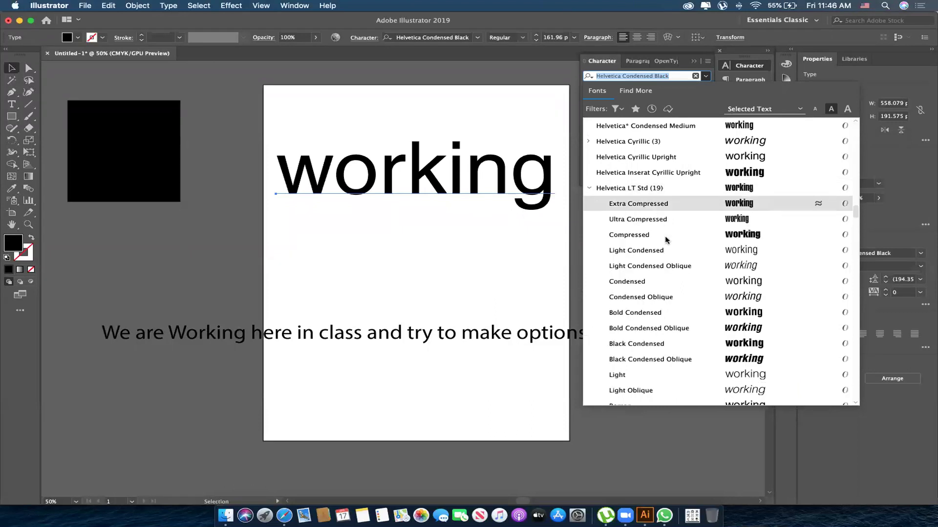
scroll(678, 342, down, 5)
scroll(677, 342, down, 2)
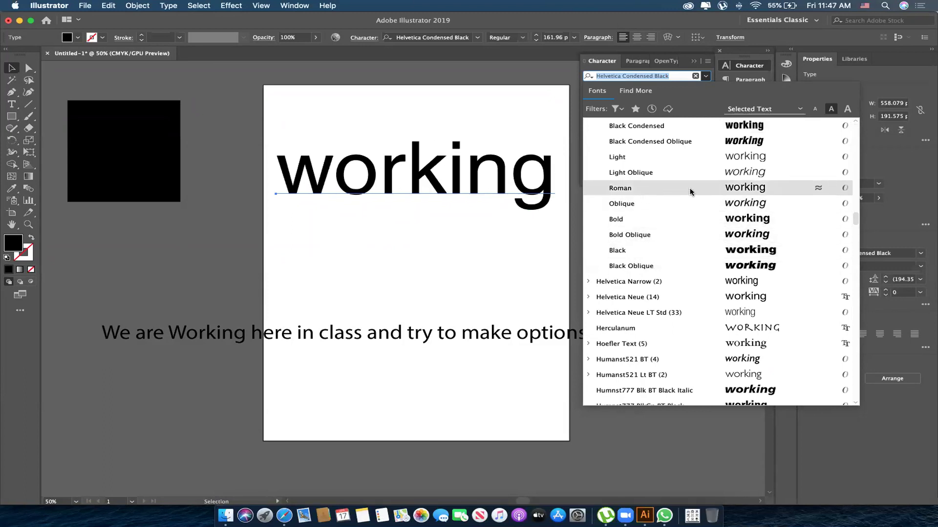
scroll(690, 191, up, 2)
scroll(690, 192, up, 1)
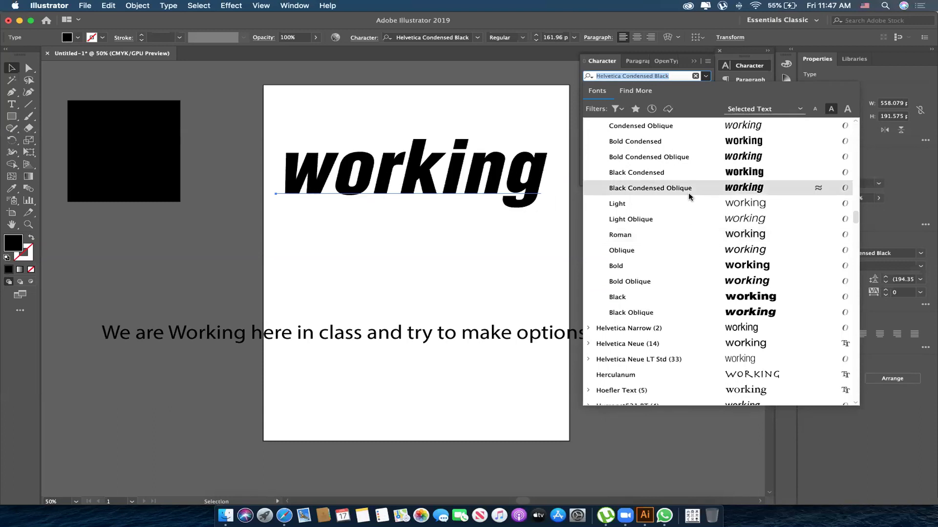
scroll(690, 195, up, 7)
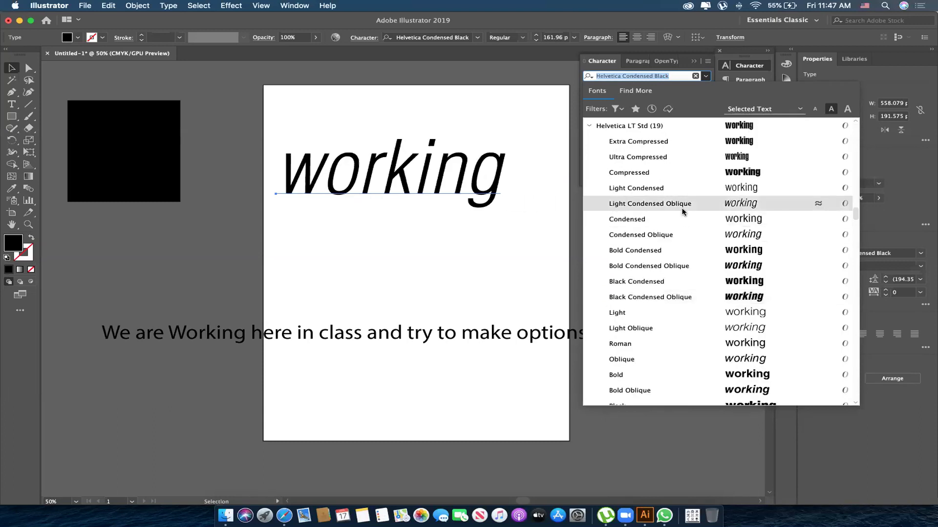
scroll(683, 211, up, 7)
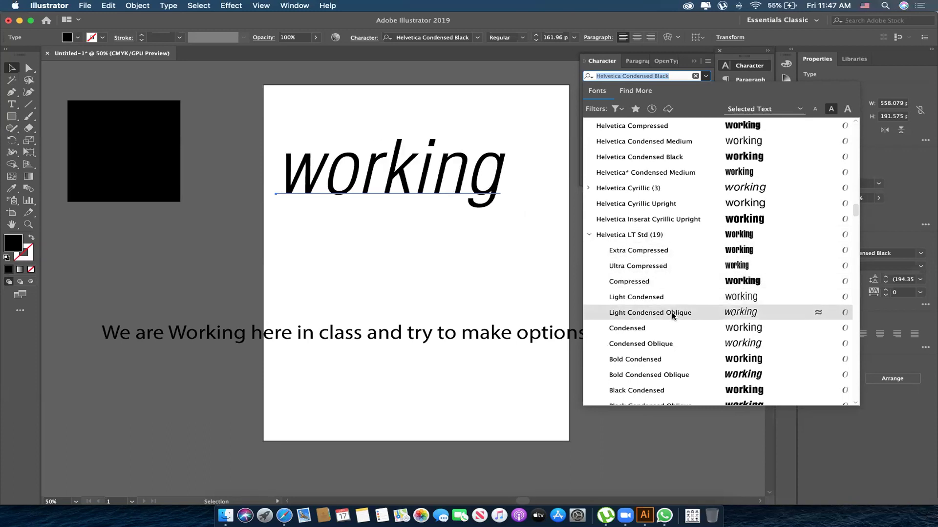
scroll(665, 310, down, 2)
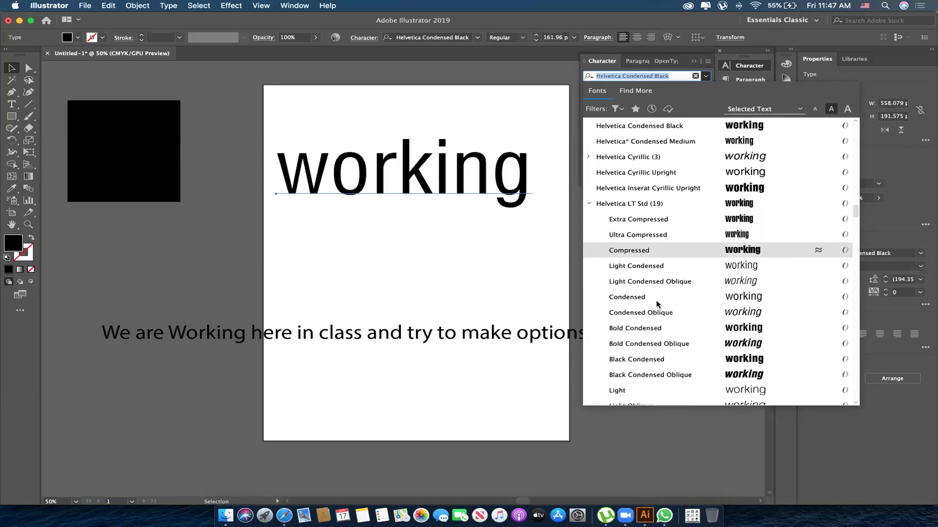
click(589, 204)
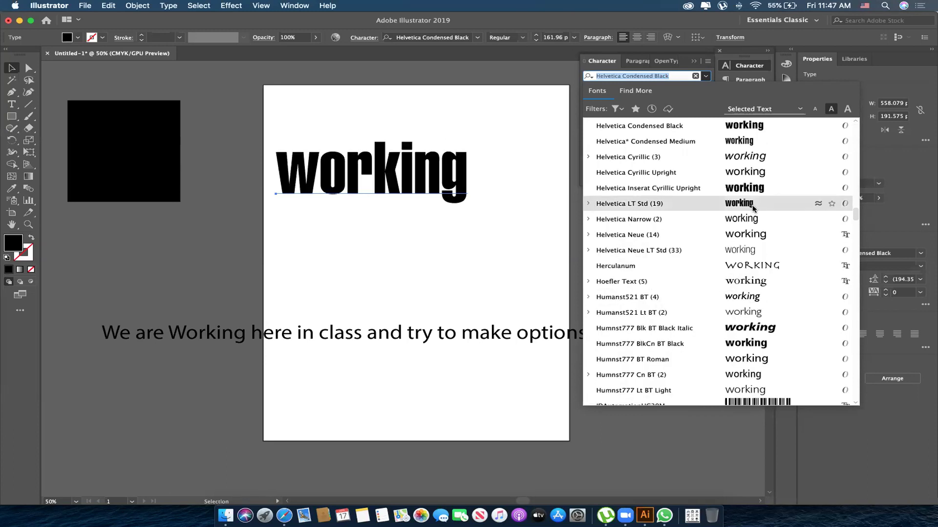
click(735, 205)
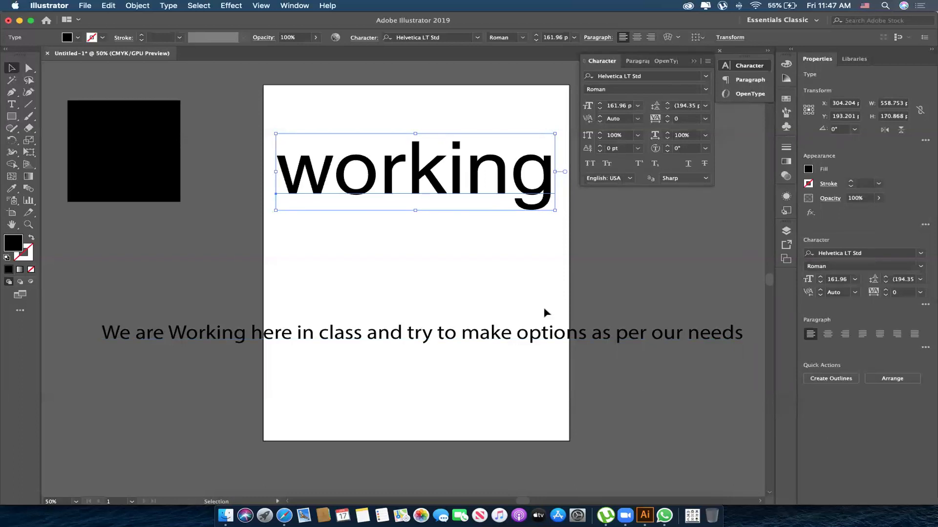
key(super+shift+a)
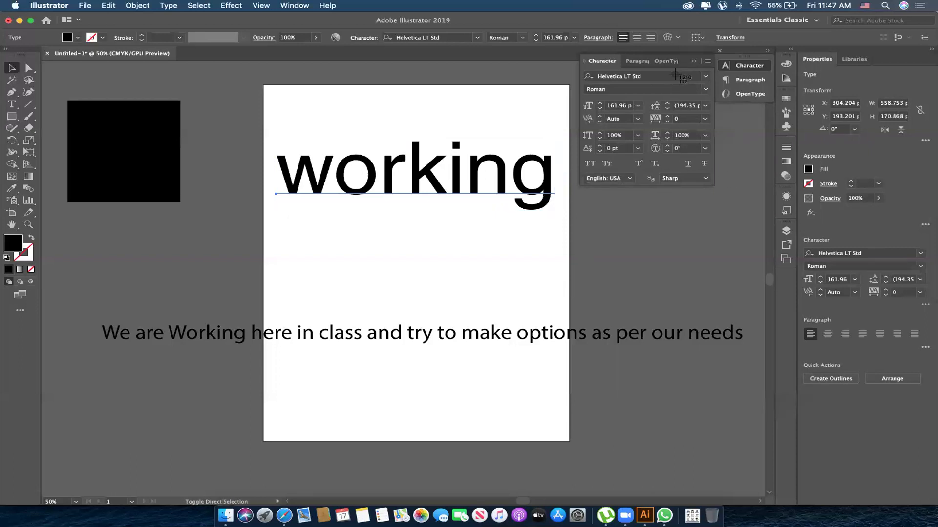
drag(676, 75, 915, 493)
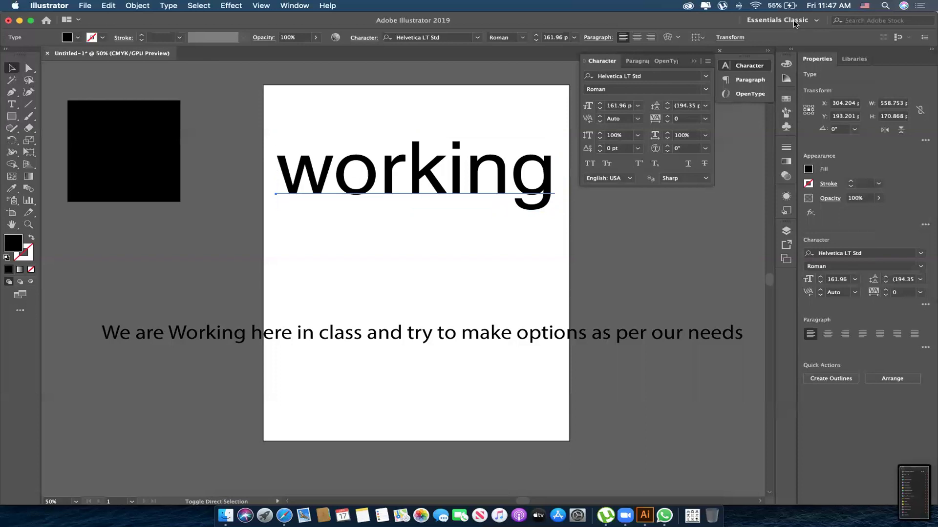
click(342, 178)
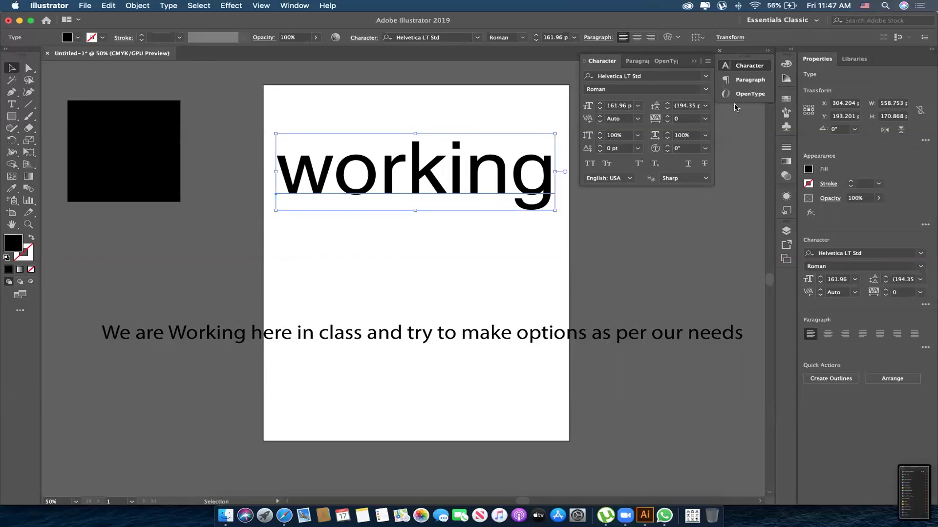
key(super+shift+3)
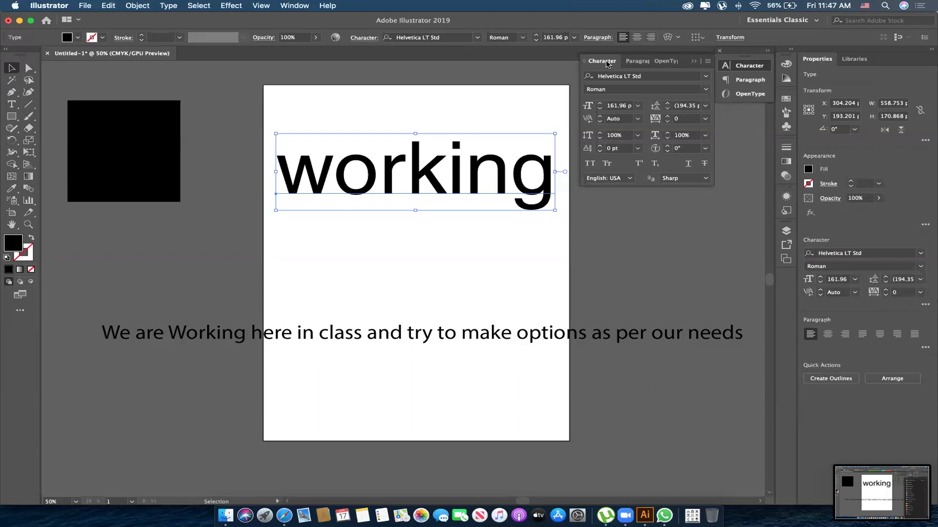
click(708, 78)
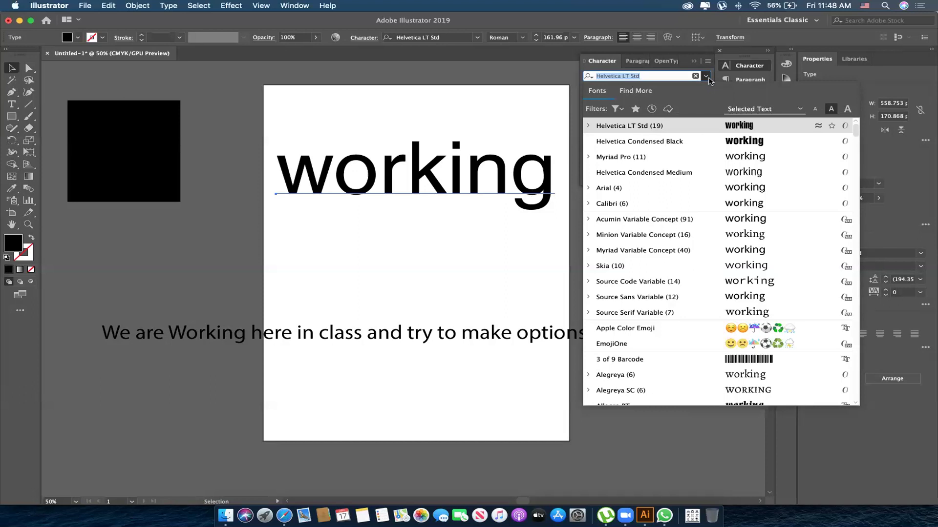
click(707, 77)
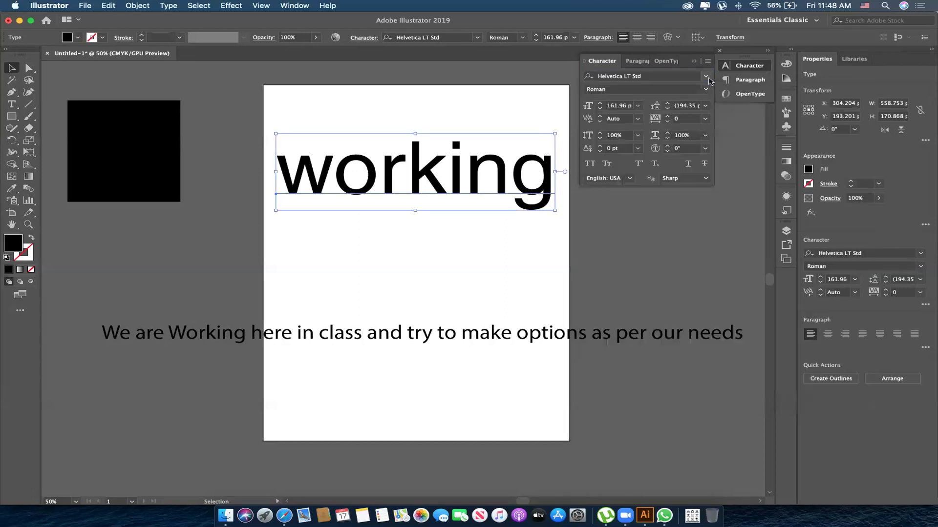
click(601, 61)
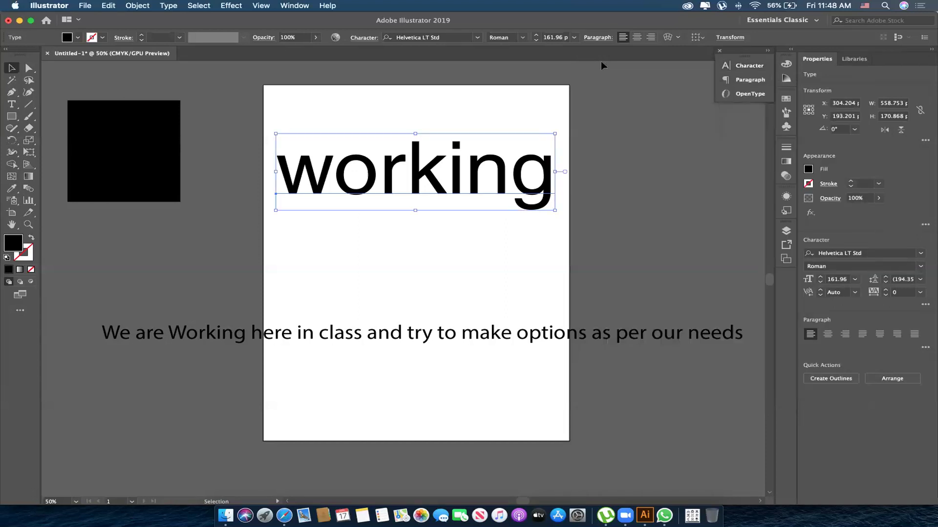
click(749, 66)
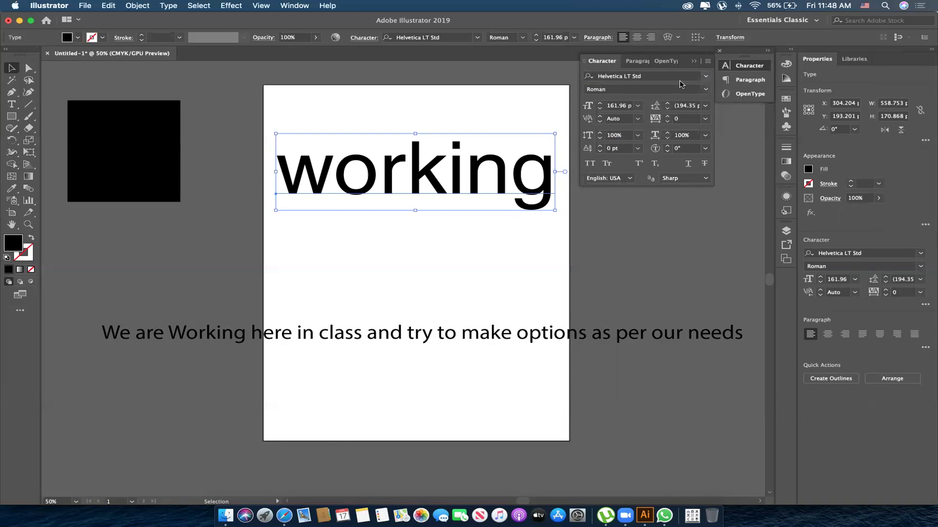
click(705, 76)
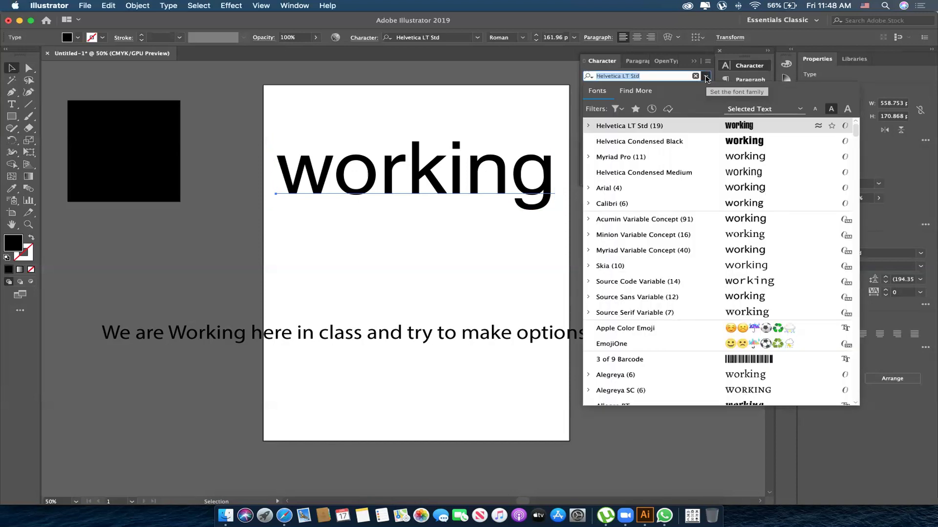
click(706, 77)
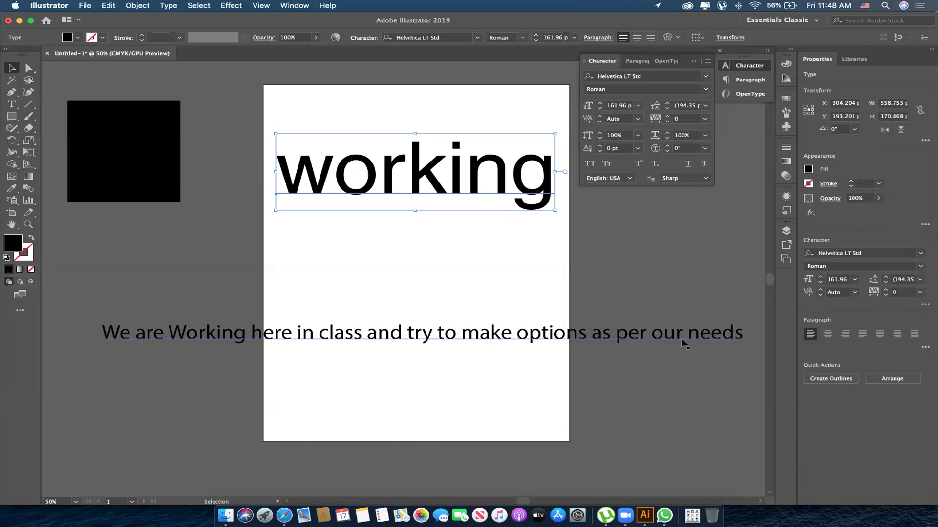
drag(446, 333, 446, 405)
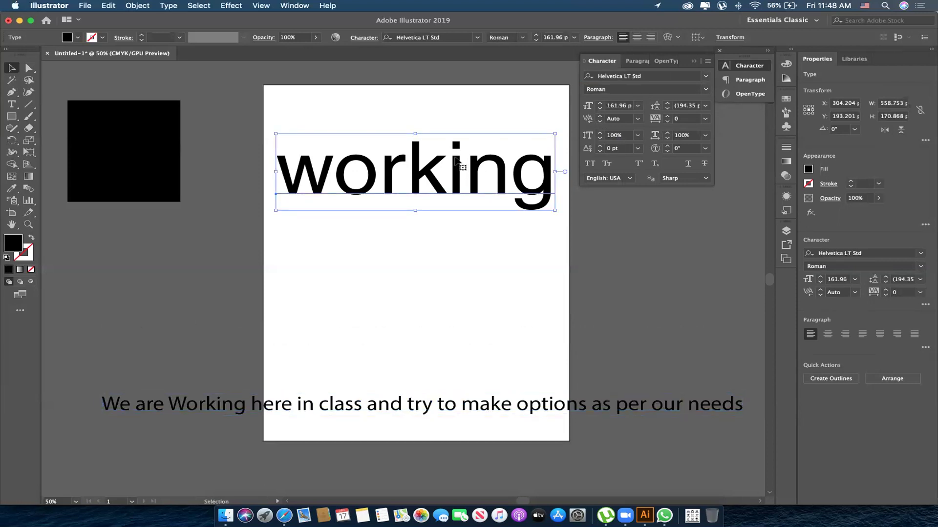
- Move 'working' down to mid-artboard, pan the view, and show the font family list
drag(459, 169, 455, 261)
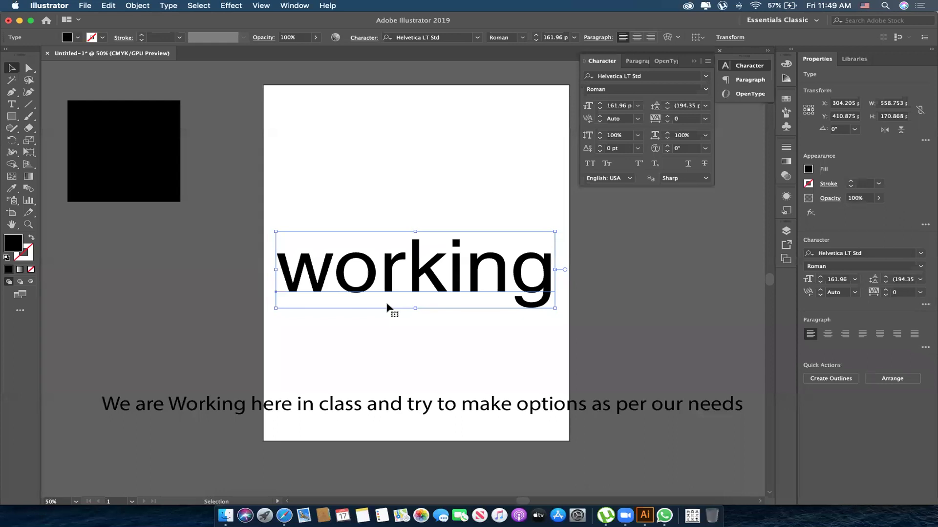
drag(575, 285, 485, 288)
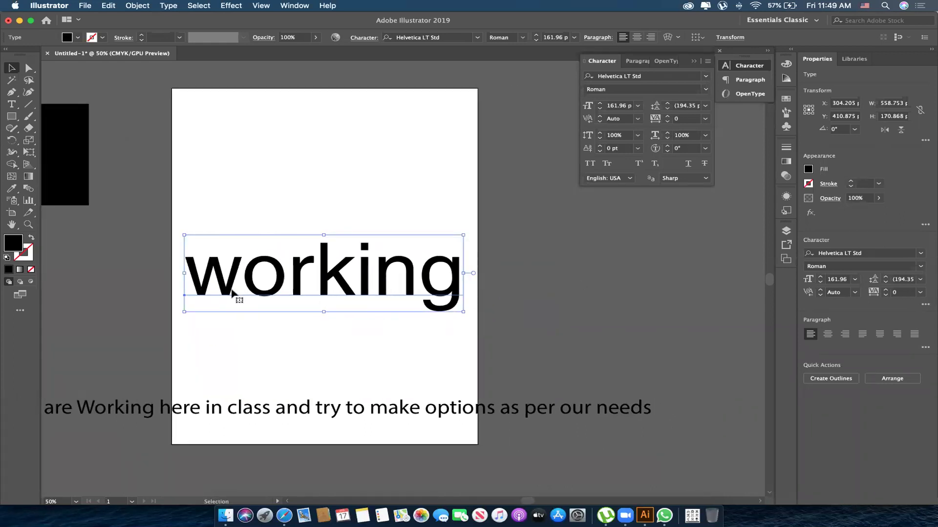
click(705, 77)
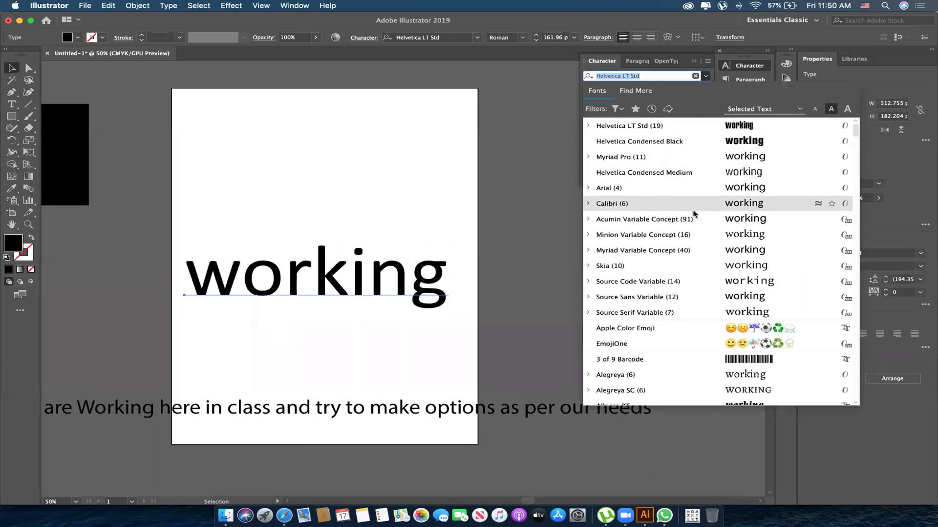
- Try Calibri, then set 'working' in Aquarius CG No8 and resize it by dragging
click(728, 205)
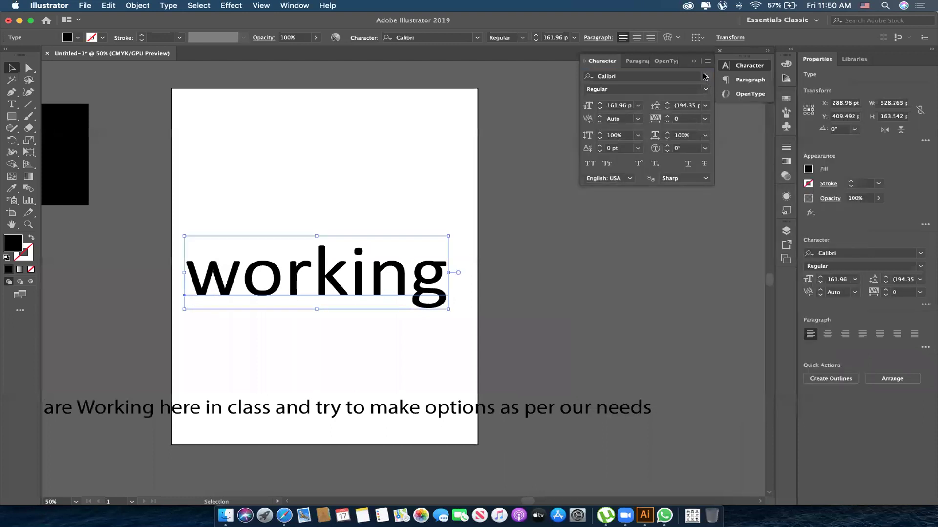
click(705, 76)
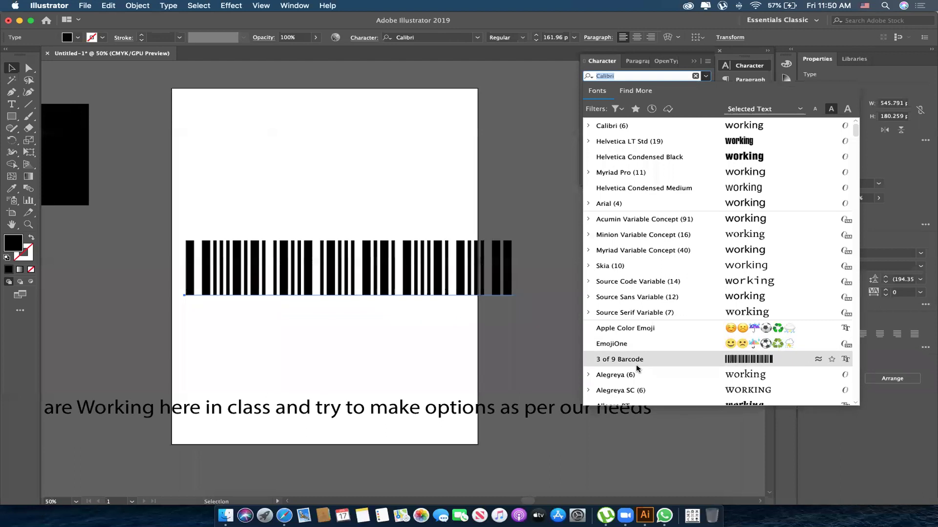
scroll(636, 364, down, 5)
scroll(634, 363, down, 5)
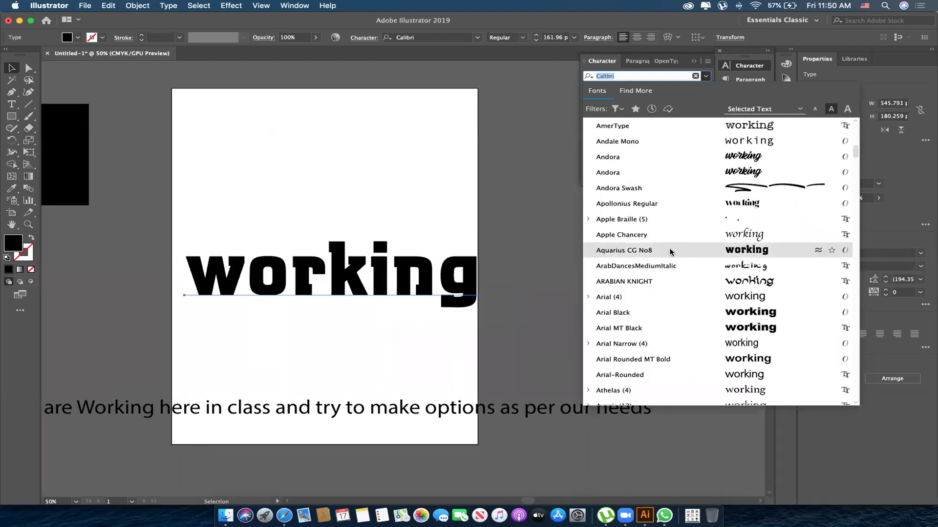
click(669, 251)
mouse_move(479, 315)
mouse_down()
mouse_move(443, 303)
mouse_move(412, 211)
mouse_up()
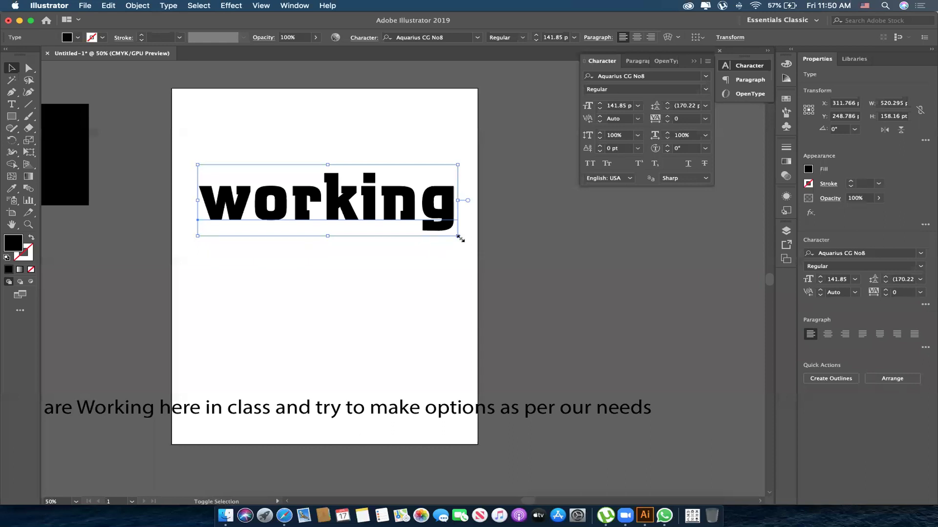
mouse_move(457, 236)
mouse_down()
mouse_move(401, 229)
mouse_move(320, 193)
mouse_move(388, 251)
mouse_up()
mouse_move(609, 324)
mouse_down()
mouse_move(610, 271)
mouse_move(452, 277)
mouse_move(450, 230)
mouse_move(344, 205)
mouse_move(465, 268)
mouse_up()
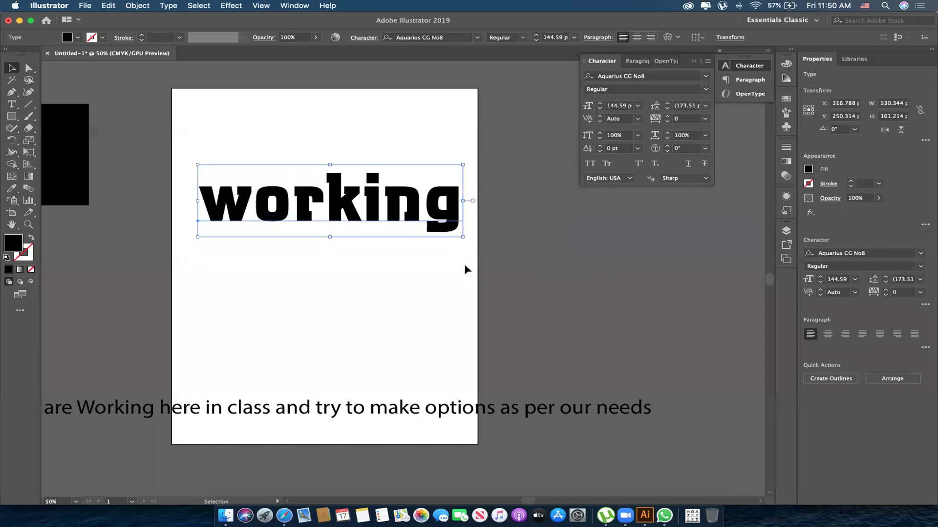
- Step the font size through 21 and 36 pt, settling on 48 pt
click(638, 106)
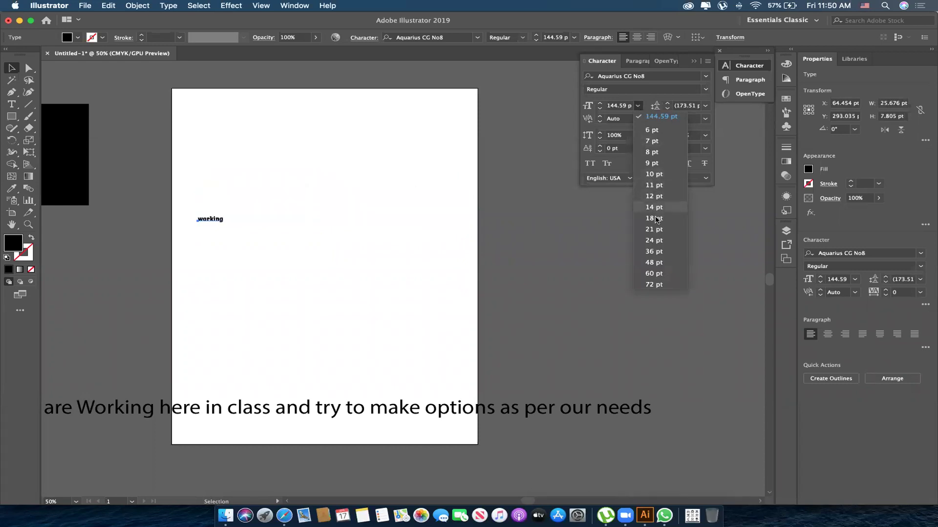
click(654, 229)
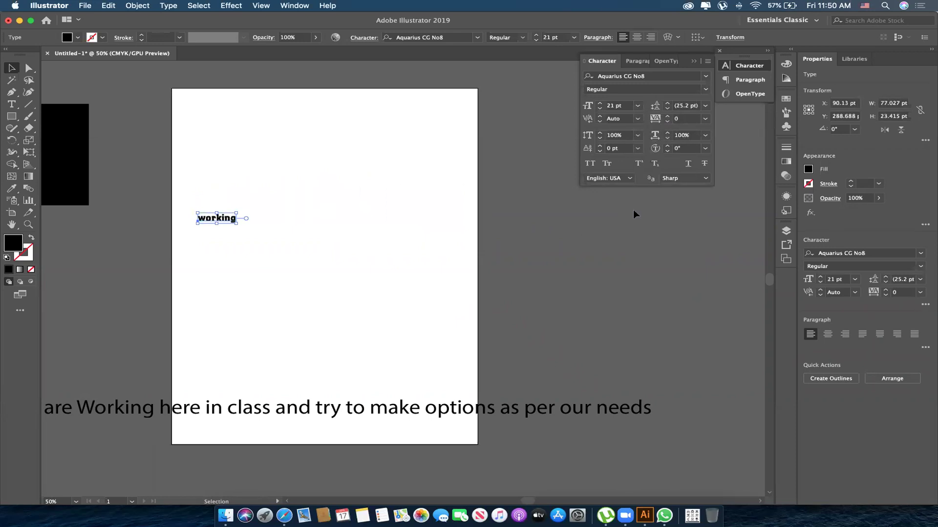
click(637, 105)
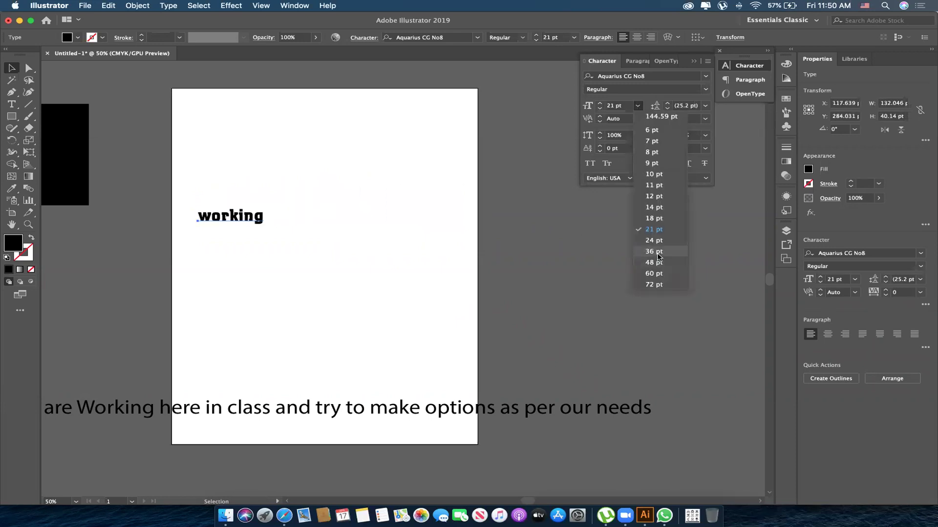
click(657, 252)
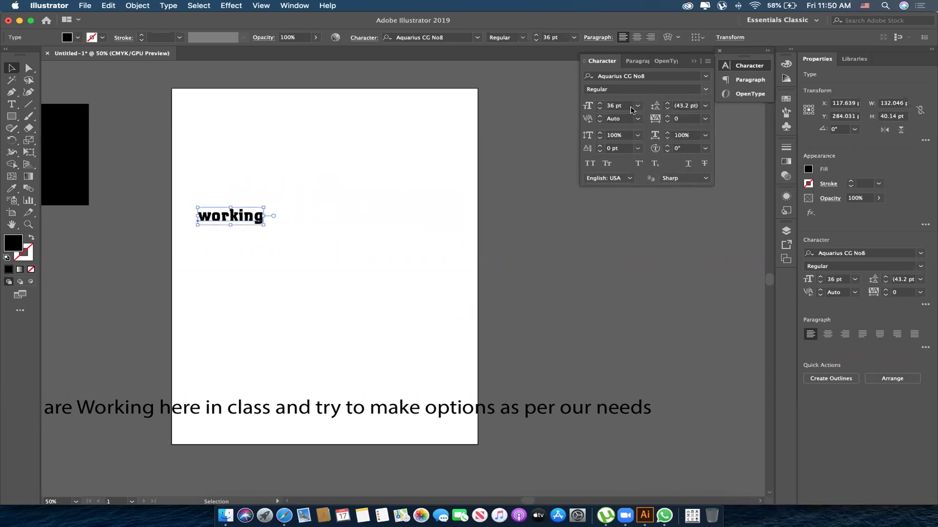
click(637, 106)
click(657, 259)
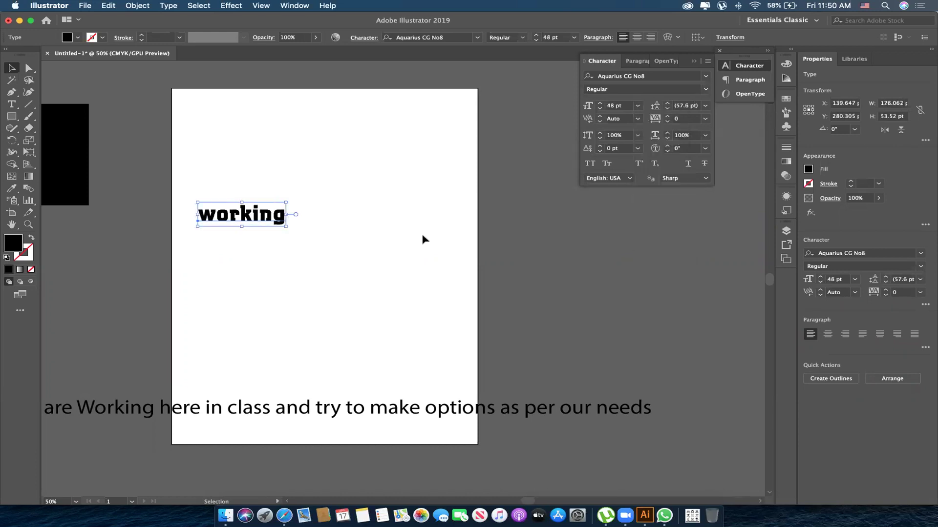
click(637, 106)
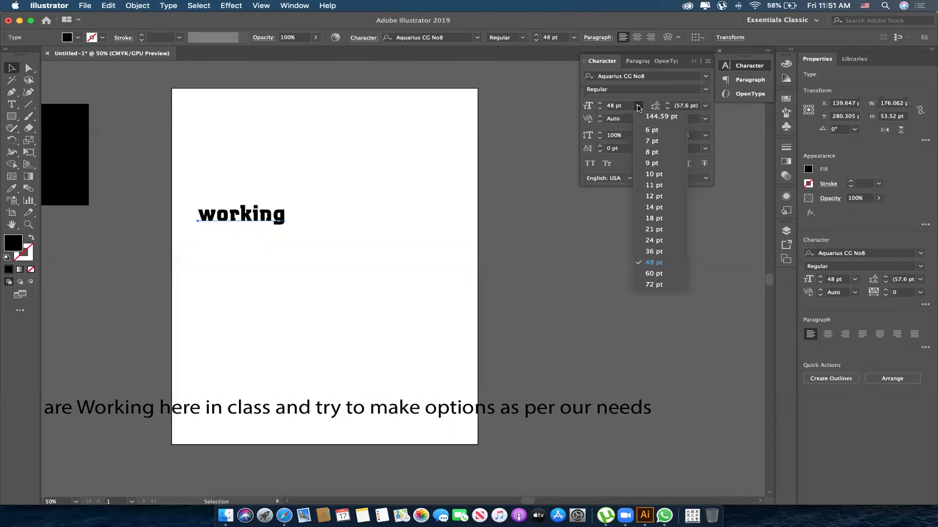
click(638, 107)
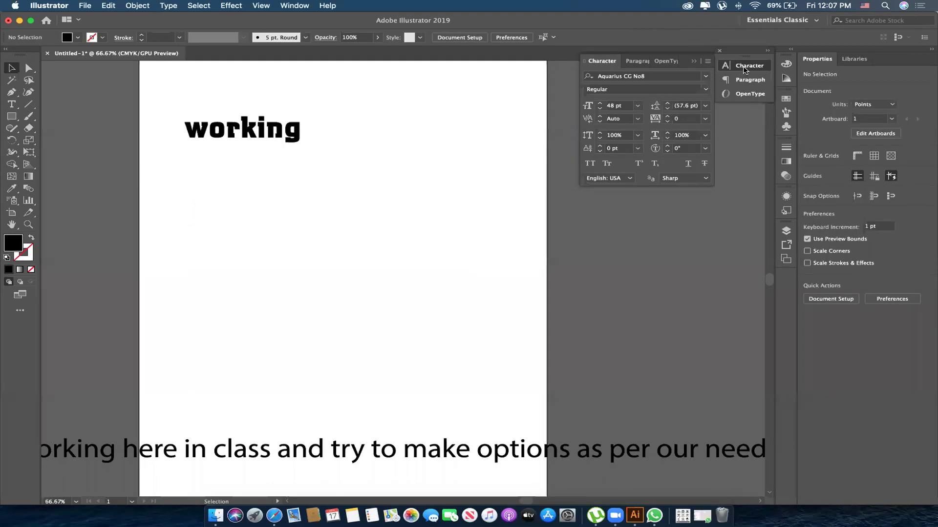
- Select 'working', nudge it up-left, and scale it up to about 124.5 pt
click(259, 138)
drag(251, 132, 243, 128)
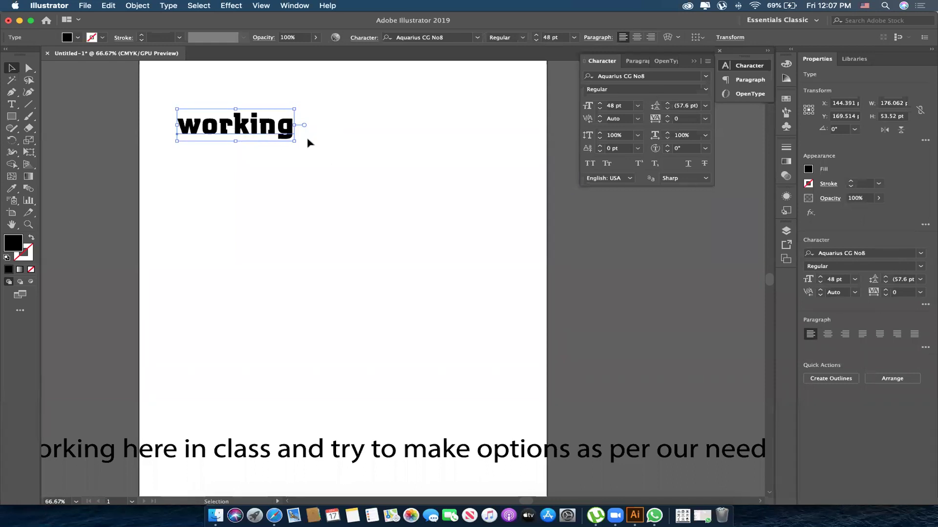
drag(294, 140, 481, 192)
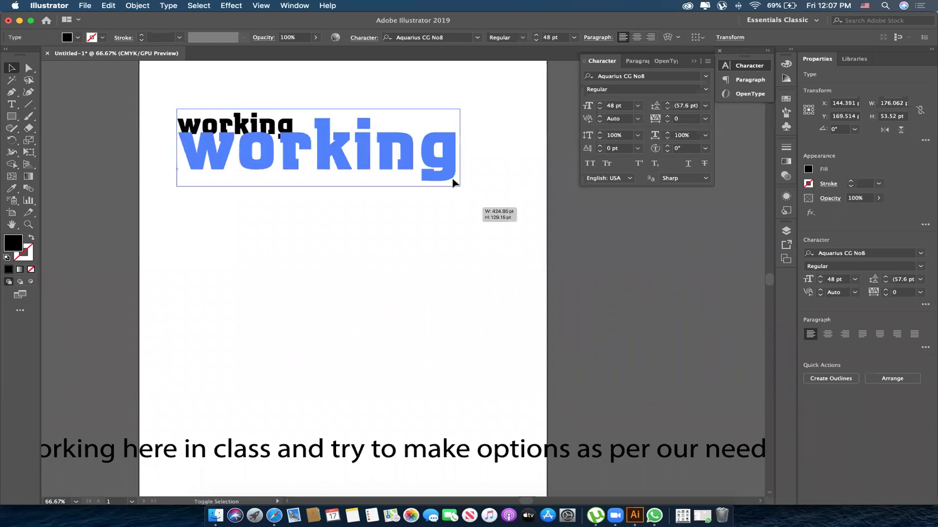
drag(423, 170, 423, 179)
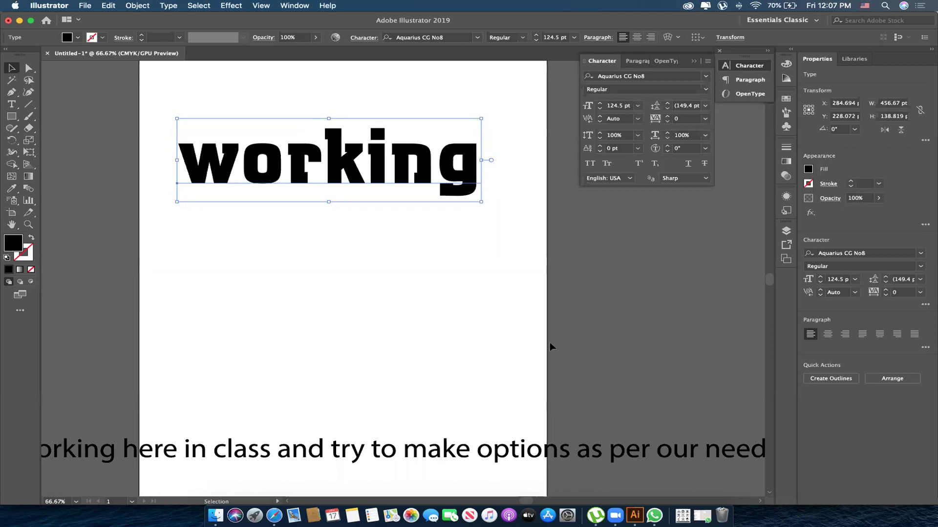
- Add 'College' and 'Joher Town' as new lines under 'working', then scale the block to about 74.6 pt
double_click(475, 178)
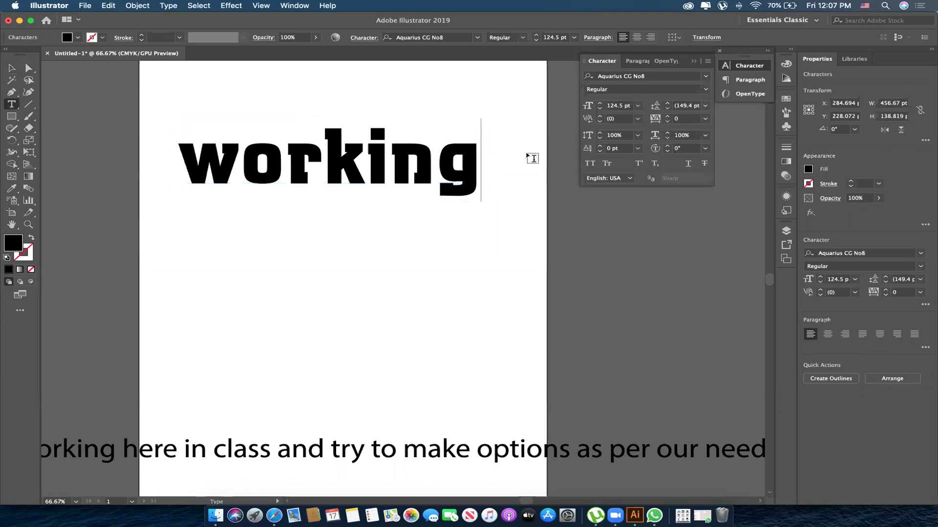
key(Return)
text(Co)
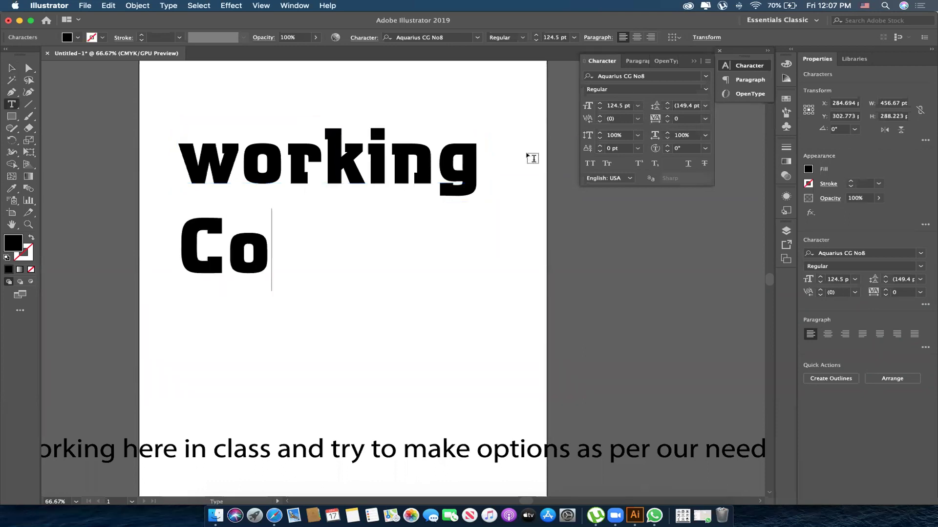
text(ll)
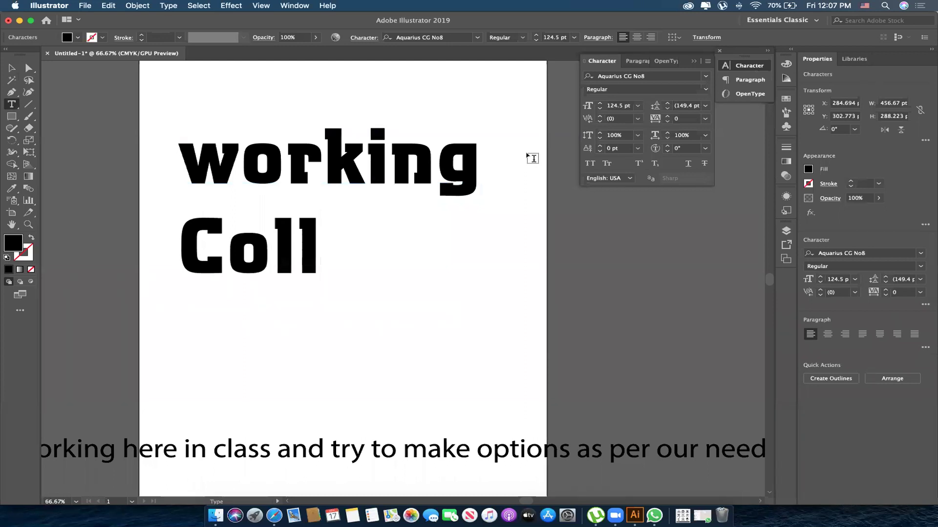
text(ege)
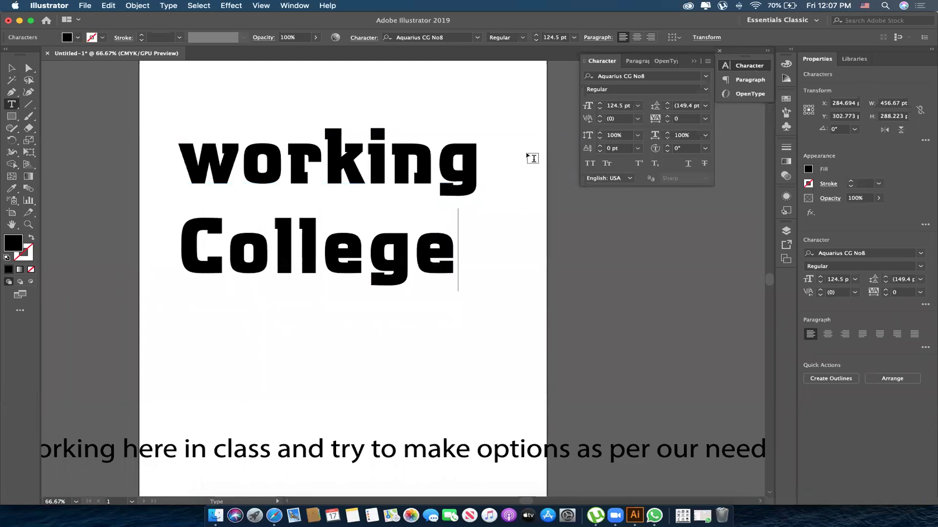
key(Return)
text(H)
key(BackSpace)
key(BackSpace)
text(Jo)
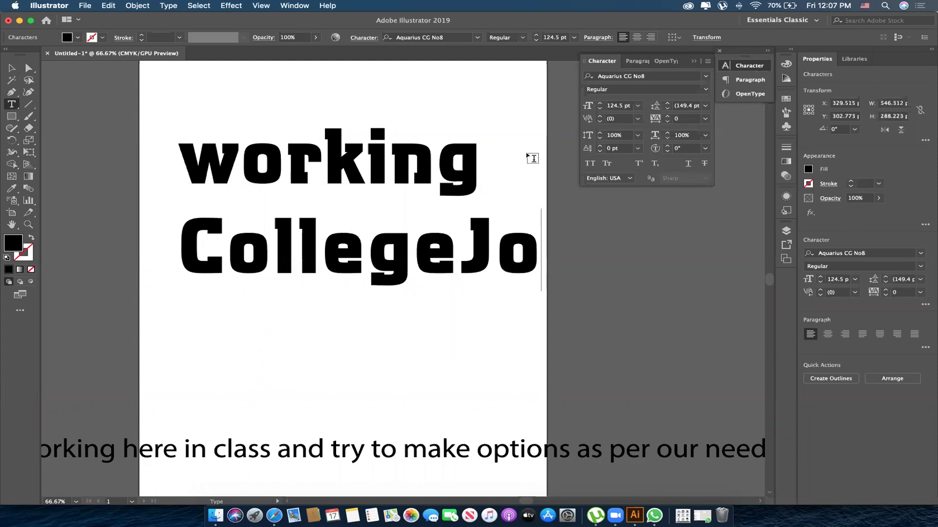
key(BackSpace)
key(BackSpace)
key(Return)
text(Joher)
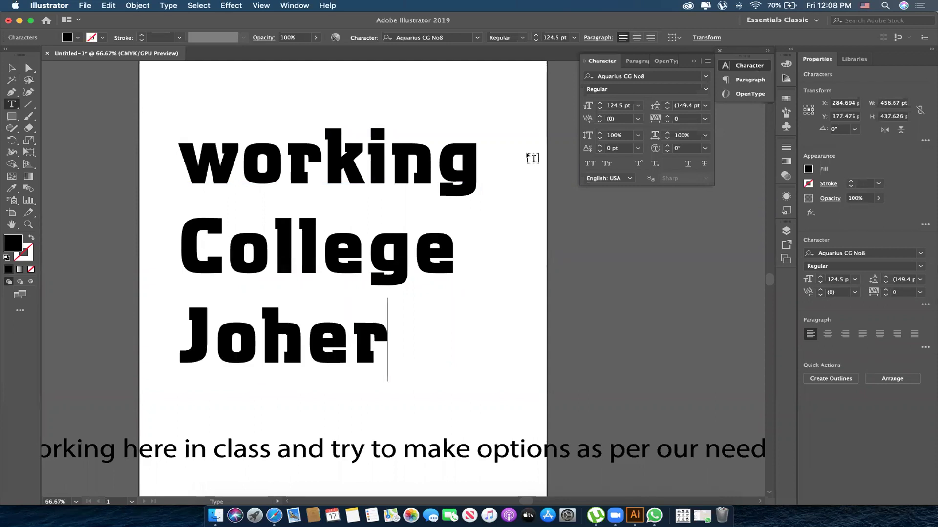
text( Town)
key(Escape)
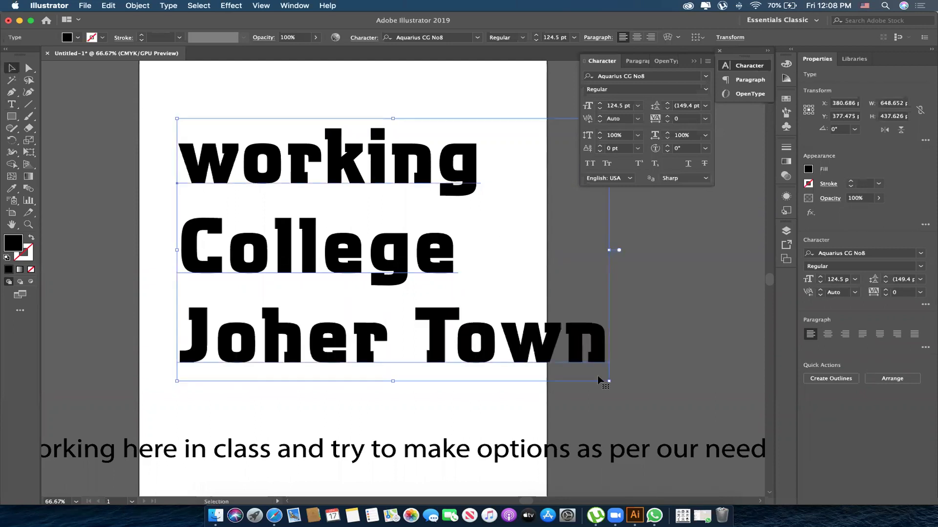
mouse_move(599, 378)
mouse_down()
mouse_move(332, 236)
mouse_move(320, 205)
mouse_up()
- Set the three-line text block's leading to 72 pt in the Character panel
click(320, 205)
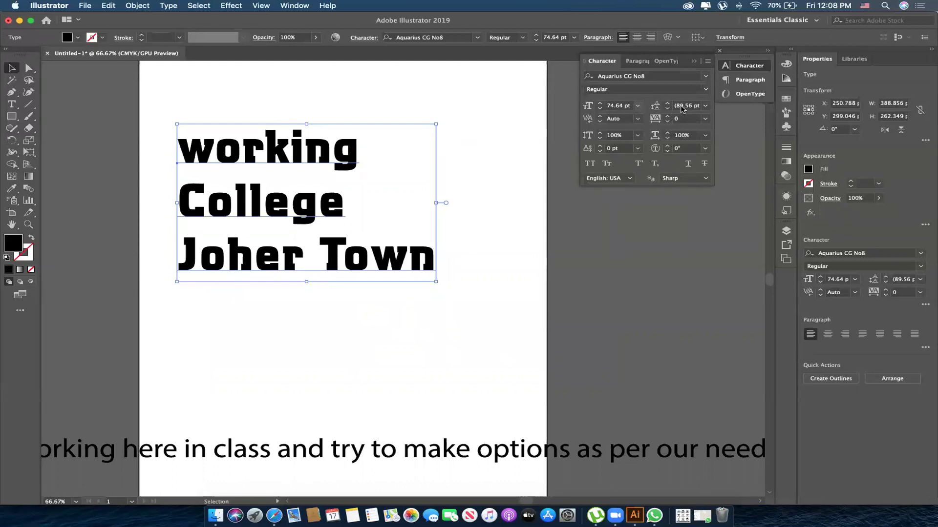
click(704, 106)
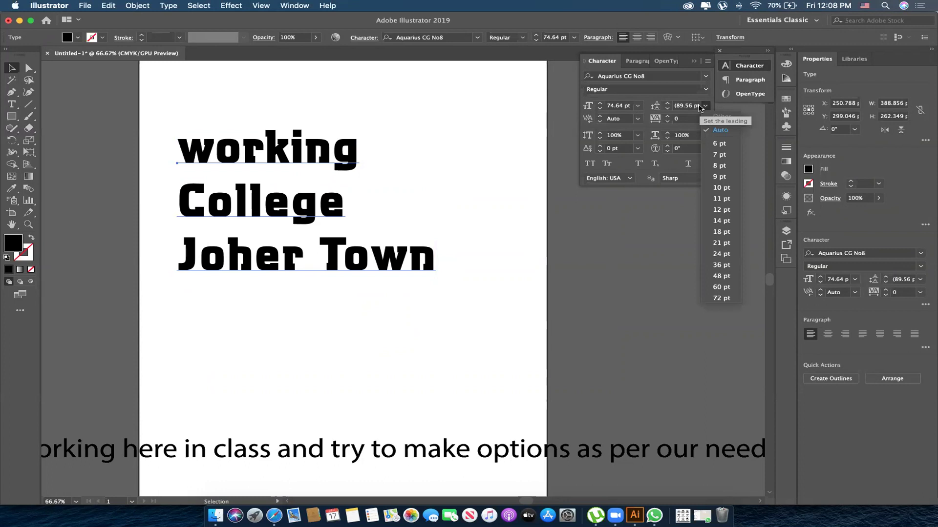
click(915, 361)
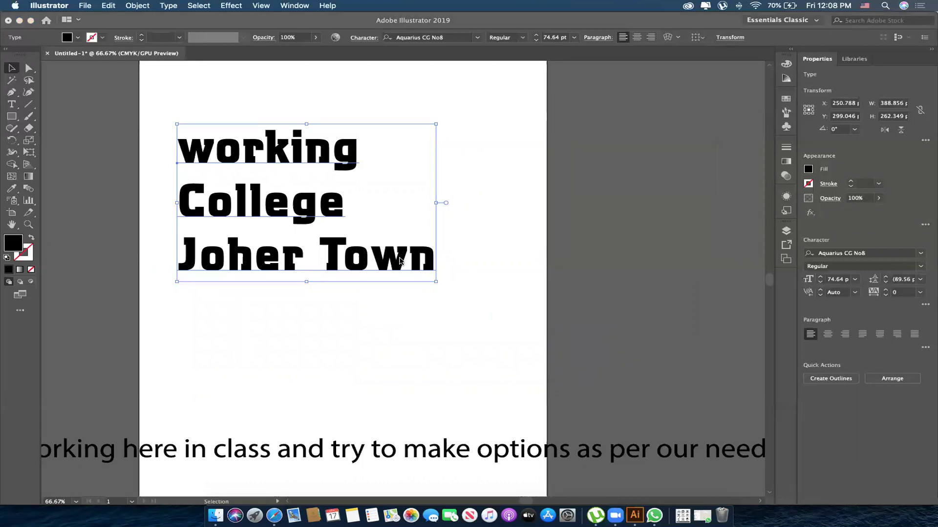
key(ctrl+t)
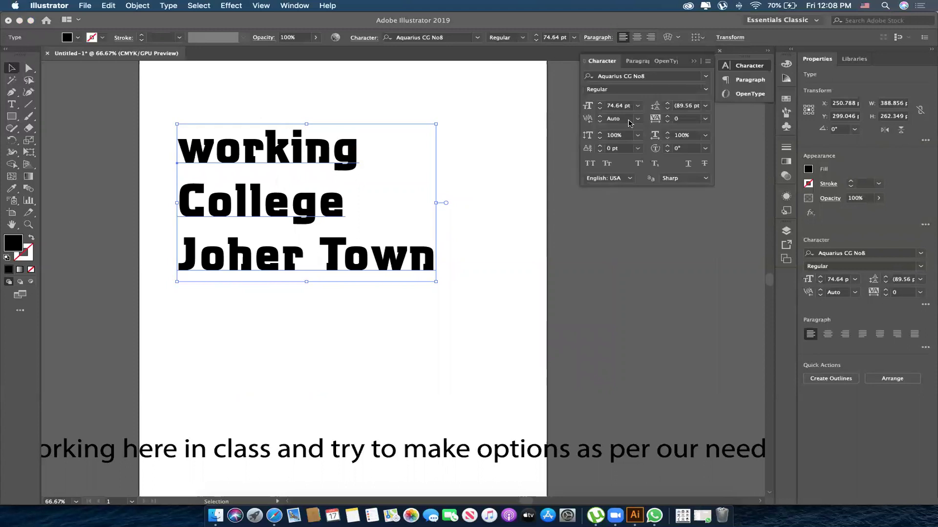
click(705, 105)
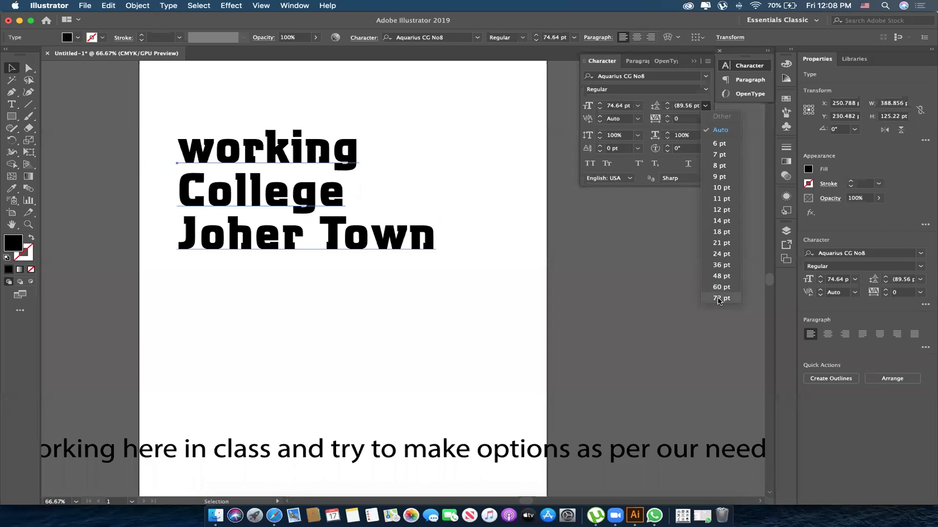
click(717, 298)
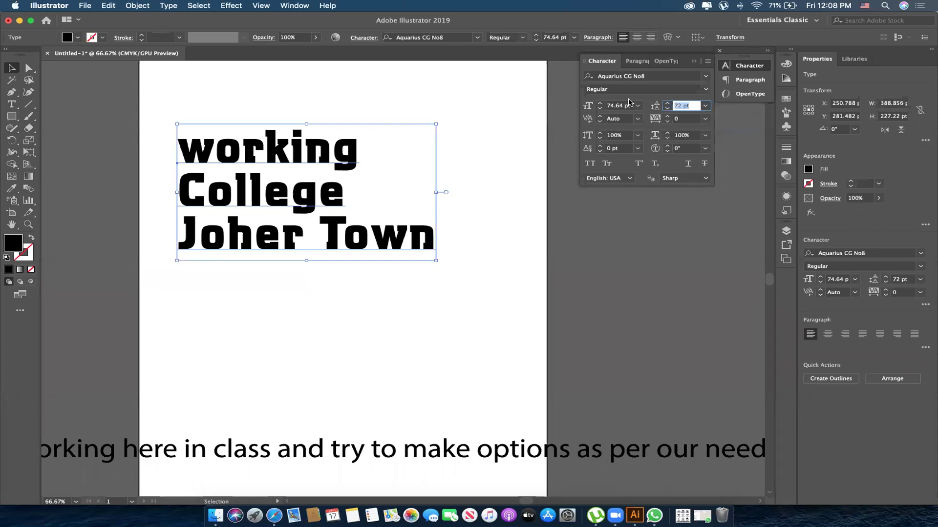
- Change the leading to 200 pt, then to 10 pt, and deselect the text
text(200)
key(Return)
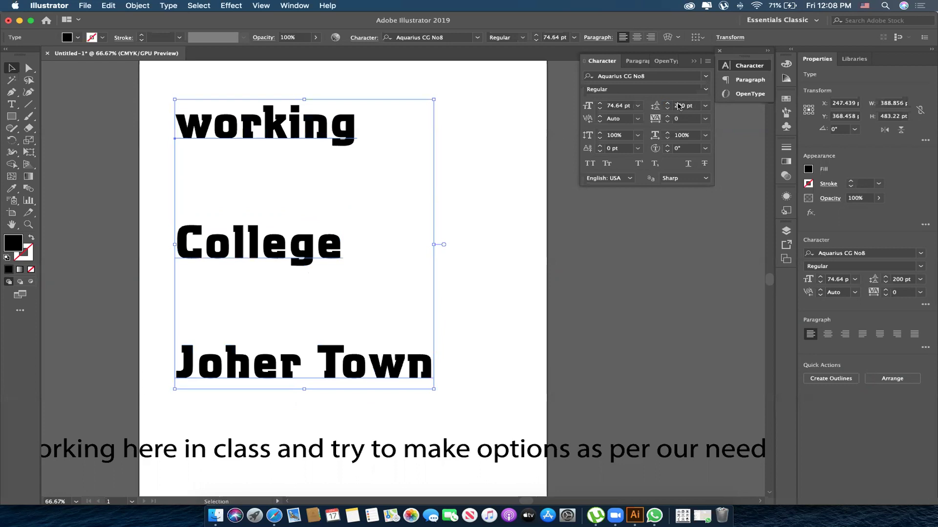
click(655, 105)
text(10)
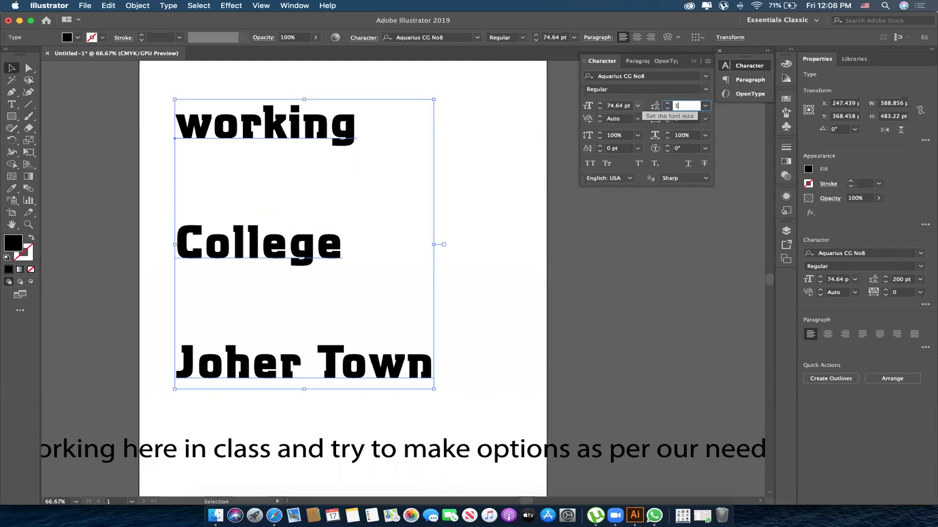
key(Return)
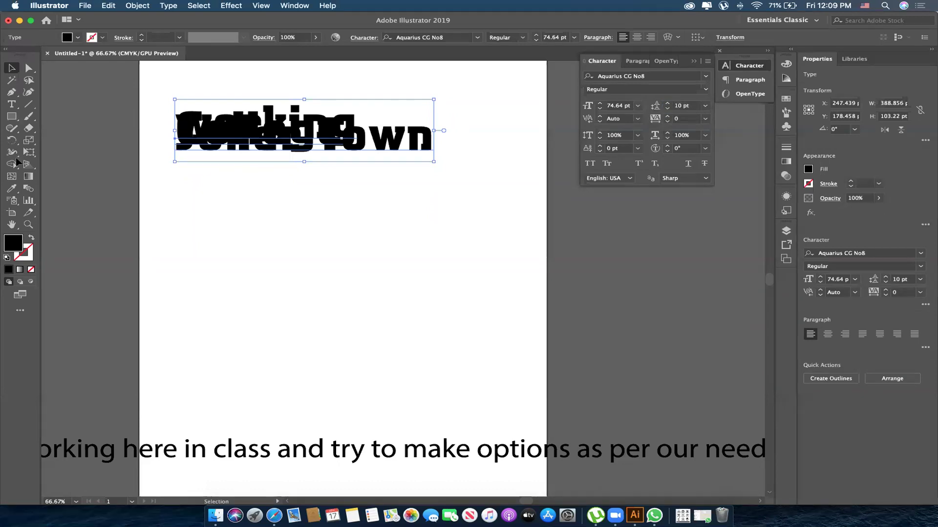
click(240, 215)
- Draw a large grey-filled rectangle over the upper artboard behind the three-line text
key(m)
drag(164, 102, 476, 376)
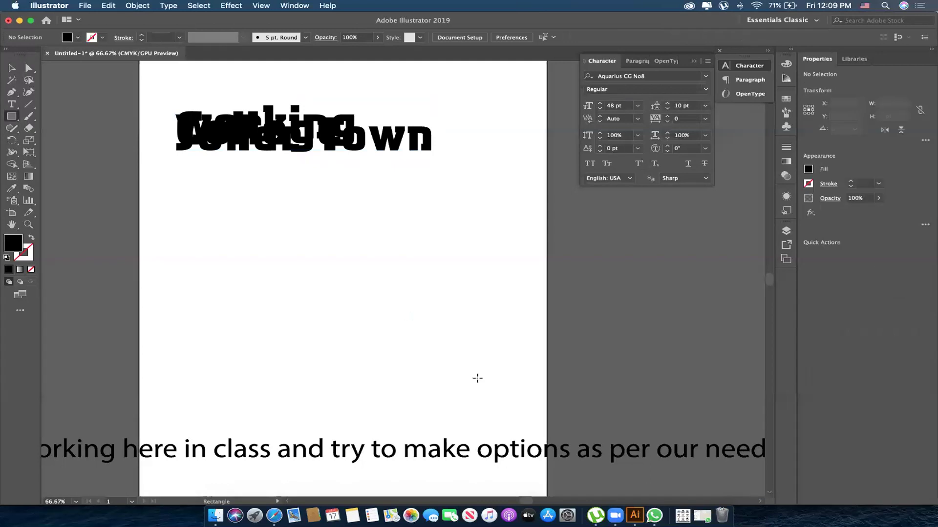
drag(554, 312, 550, 292)
key(v)
click(808, 169)
click(745, 236)
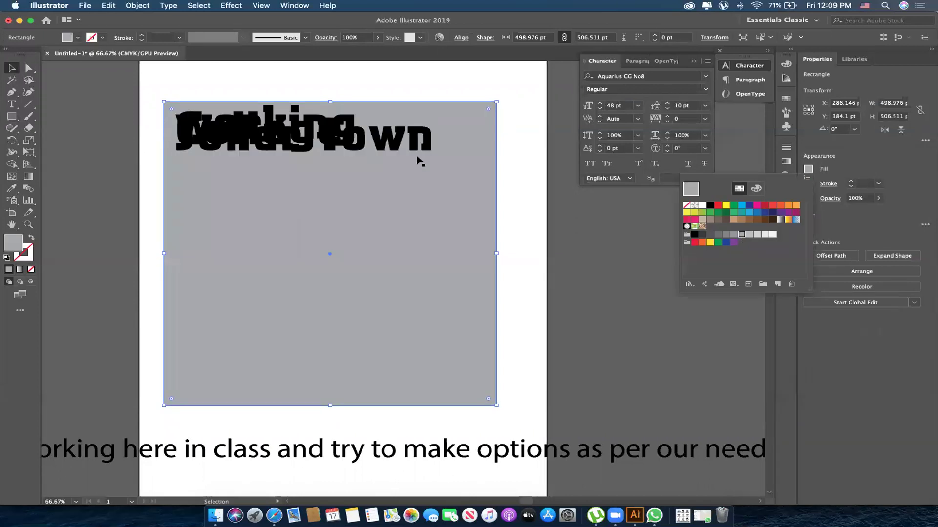
click(246, 118)
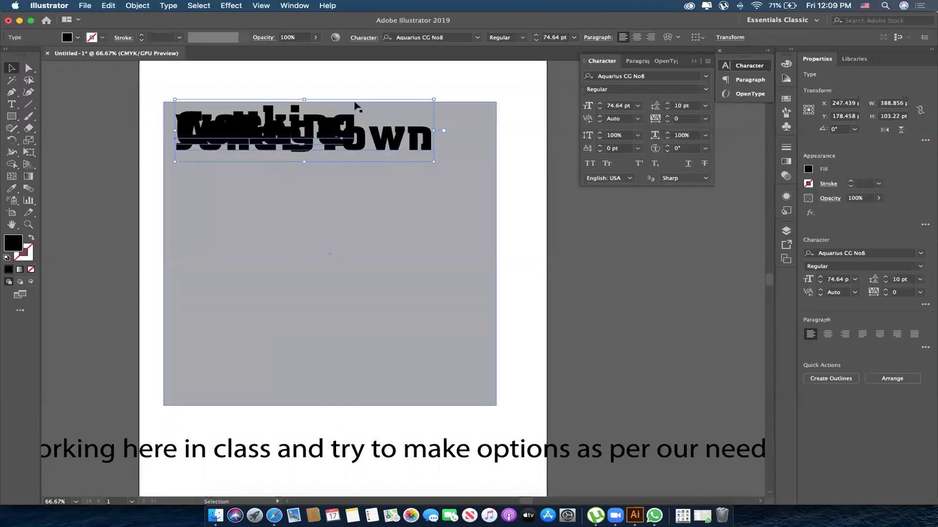
click(705, 106)
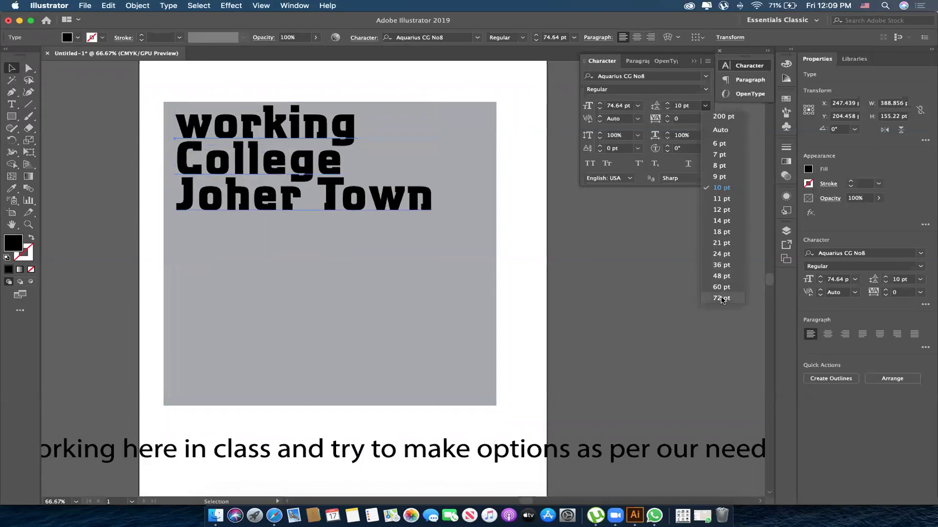
- Set the three-line block's leading to 72 pt, try wider spacings with Alt+Down, then step back
click(606, 279)
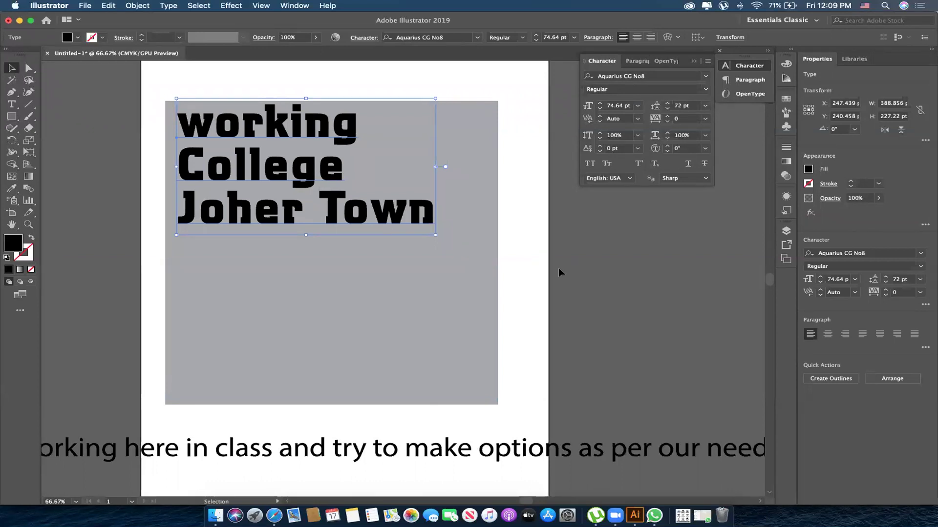
key(alt+Down)
key(alt+Down)
key(alt+Down)
key(alt+Down)
key(alt+Down)
key(alt+Down)
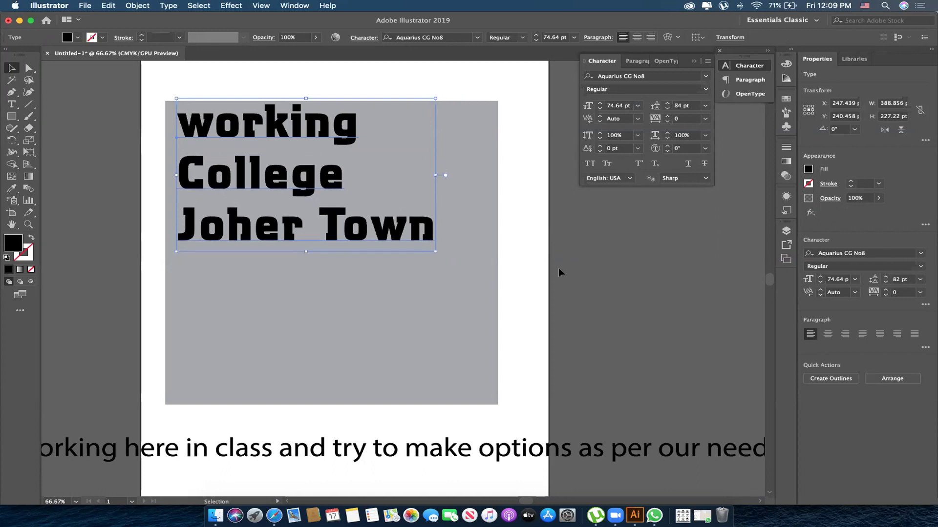
key(alt+Down)
key(alt+Down)
key(alt+Down)
key(alt+Down)
key(alt+Down)
key(alt+Down)
key(alt+Down)
key(alt+Down)
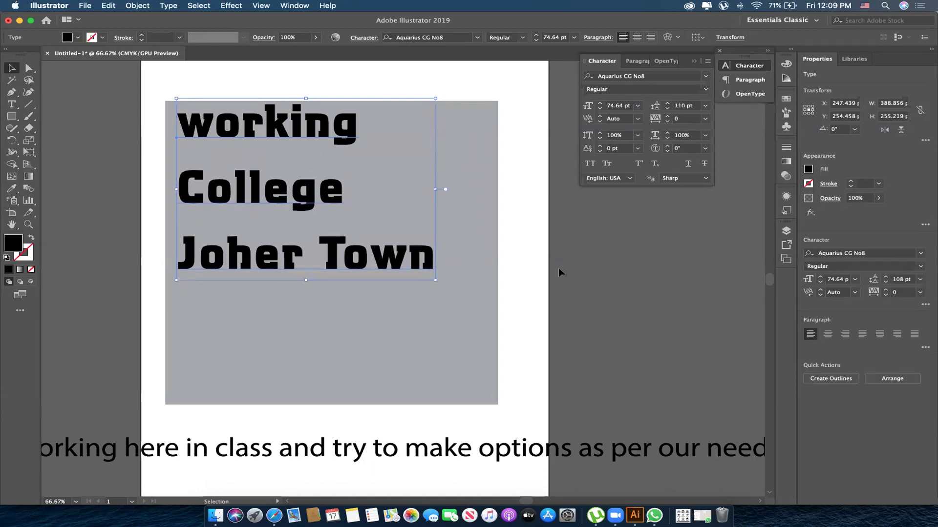
key(alt+Down)
key(alt+Down)
key(alt+Down)
key(alt+Down)
key(alt+Down)
key(alt+Down)
key(alt+Down)
key(alt+Down)
key(alt+Down)
key(alt+Down)
key(alt+Down)
key(alt+Down)
key(alt+Down)
key(alt+Down)
key(alt+Down)
key(alt+Down)
key(alt+Down)
key(alt+Down)
key(alt+Down)
key(alt+Down)
key(alt+Down)
key(alt+Down)
key(alt+Down)
key(alt+Down)
key(alt+Down)
key(alt+Down)
key(alt+Down)
key(alt+Down)
key(alt+Down)
key(alt+Down)
key(alt+Down)
key(alt+Down)
key(alt+Down)
key(alt+Down)
key(alt+Down)
key(alt+Down)
key(alt+Down)
key(alt+Down)
key(alt+Down)
key(alt+Down)
key(alt+Down)
key(alt+Down)
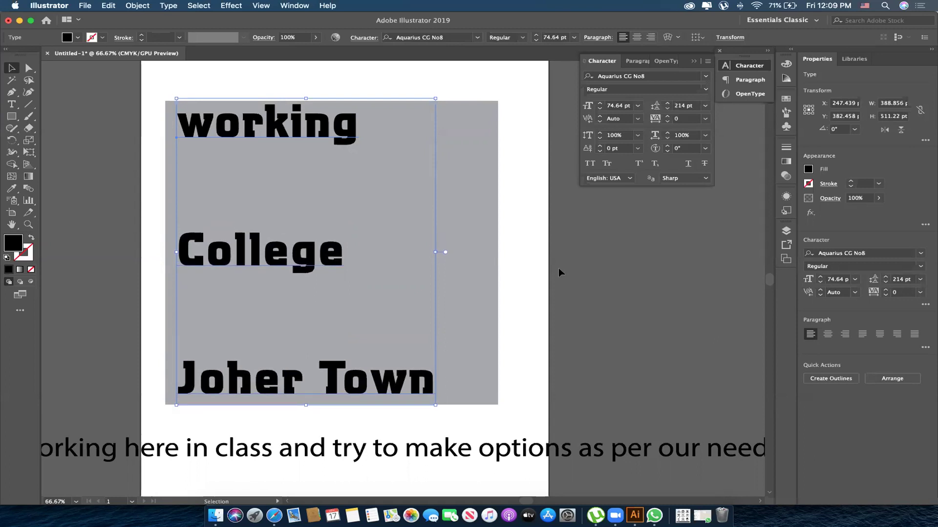
key(alt+Down)
key(alt+Down)
key(alt+Down)
key(alt+Down)
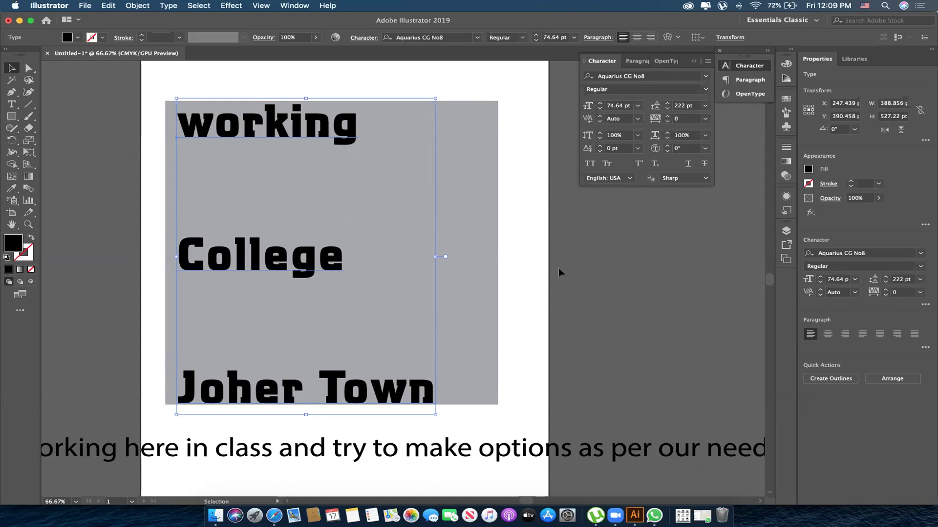
key(alt+Up)
key(alt+Up)
key(alt+Up)
key(alt+Up)
key(alt+Up)
key(alt+Up)
key(alt+Up)
key(alt+Up)
key(alt+Up)
key(alt+Up)
key(alt+Up)
key(alt+Up)
key(alt+Up)
key(alt+Up)
key(alt+Up)
key(alt+Up)
key(alt+Up)
key(alt+Up)
key(alt+Up)
key(alt+Up)
key(alt+Up)
key(alt+Up)
key(alt+Up)
key(alt+Up)
key(alt+Up)
key(alt+Up)
key(alt+Up)
key(alt+Up)
key(alt+Up)
key(alt+Up)
key(alt+Up)
key(alt+Up)
key(alt+Up)
key(alt+Up)
key(alt+Up)
key(alt+Up)
key(alt+Up)
key(alt+Up)
key(alt+Up)
key(alt+Up)
key(alt+Up)
key(alt+Up)
key(alt+Up)
key(alt+Up)
key(alt+Up)
key(alt+Up)
key(alt+Up)
key(alt+Up)
key(alt+Up)
key(alt+Up)
key(alt+Up)
key(alt+Up)
key(alt+Up)
key(alt+Up)
key(alt+Up)
key(alt+Up)
key(alt+Up)
key(alt+Up)
key(alt+Up)
key(alt+Up)
key(alt+Up)
key(alt+Up)
key(alt+Up)
key(alt+Up)
key(alt+Up)
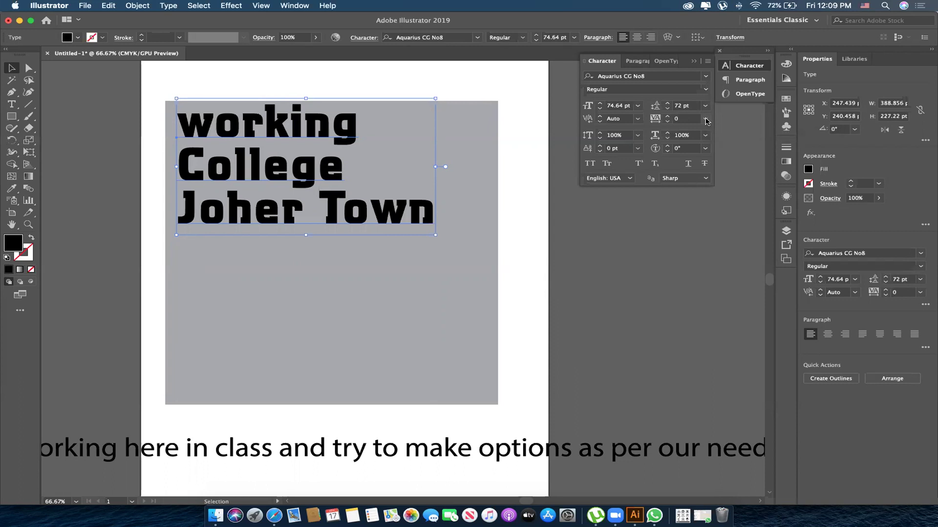
- Try tracking of 200 on the text, then apply a tracking of 500
click(706, 121)
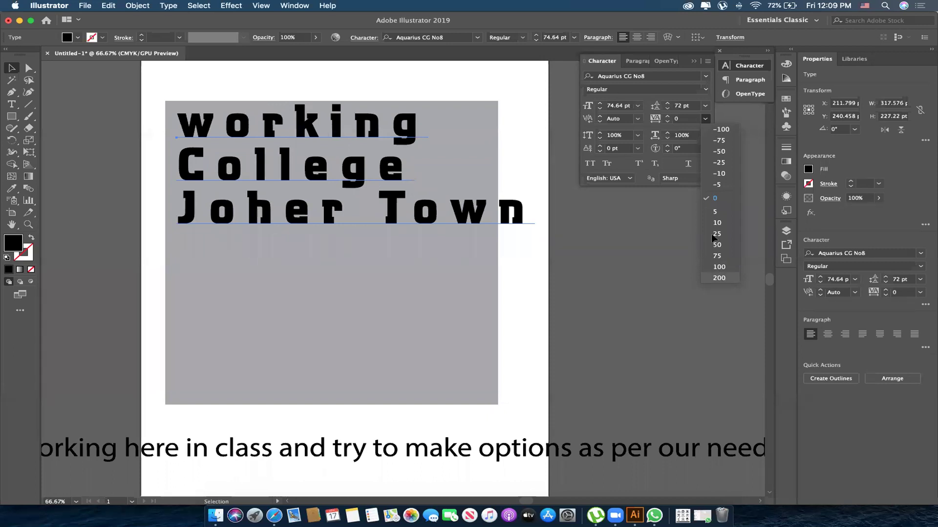
click(720, 278)
click(684, 119)
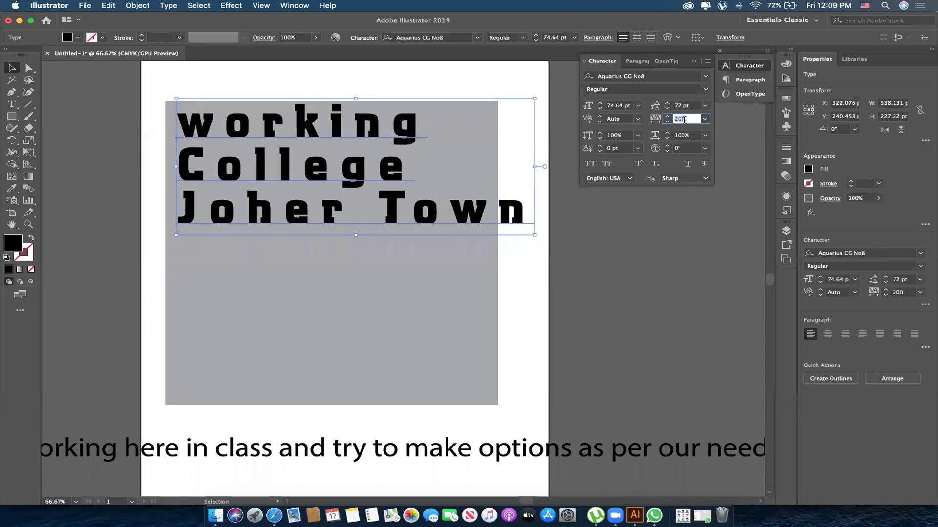
text(500)
key(Return)
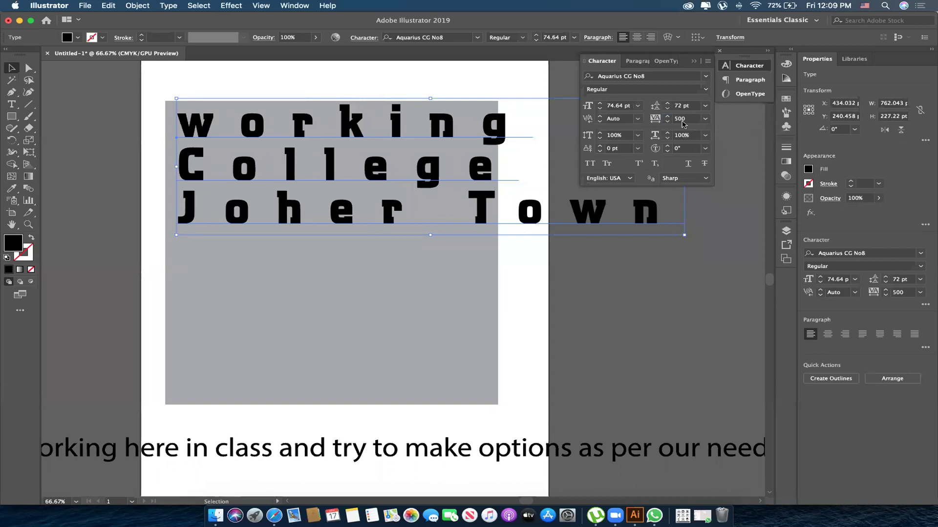
- Hide the bounding box, reset tracking to 0 and leading to Auto, then reselect the block
key(ctrl+shift+b)
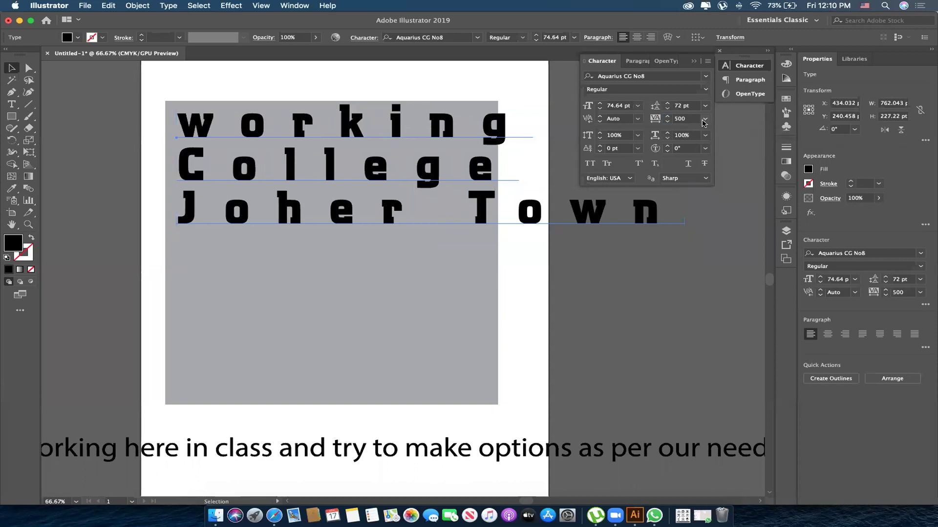
click(705, 119)
click(707, 109)
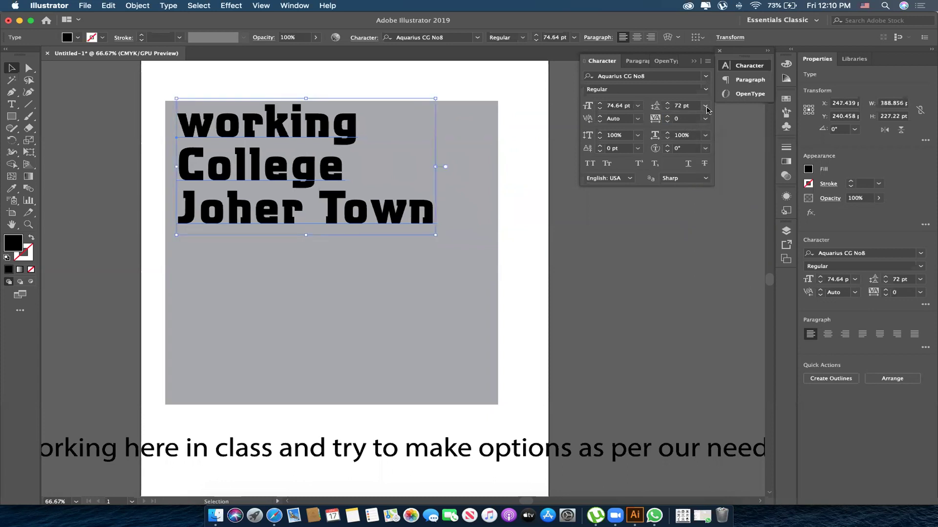
click(706, 108)
click(708, 133)
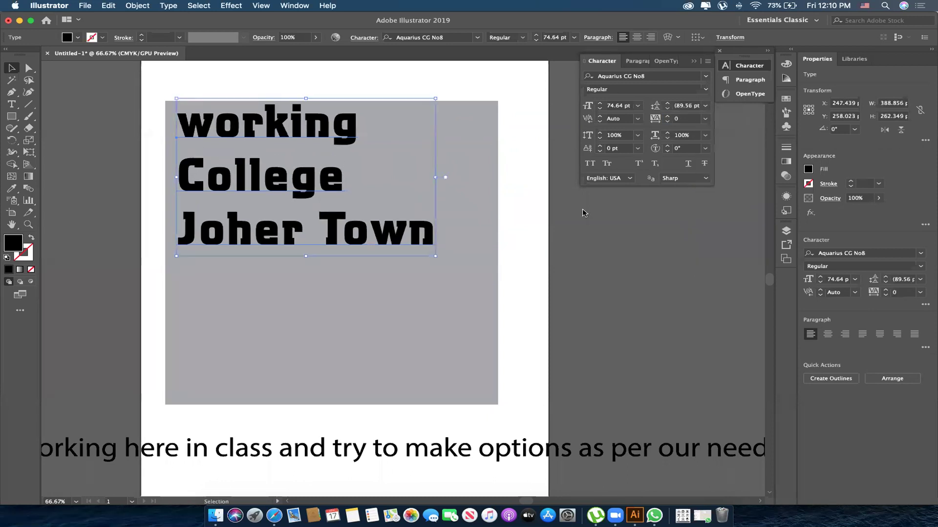
click(541, 220)
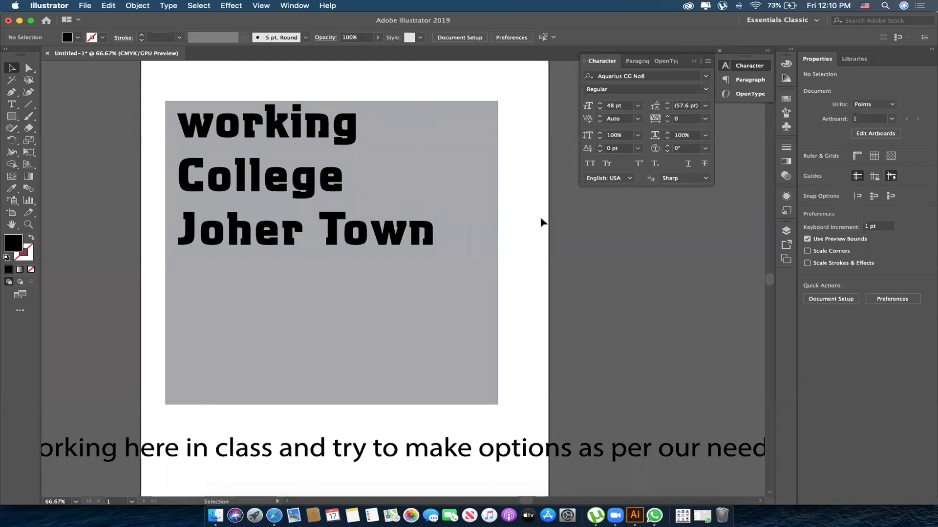
click(299, 190)
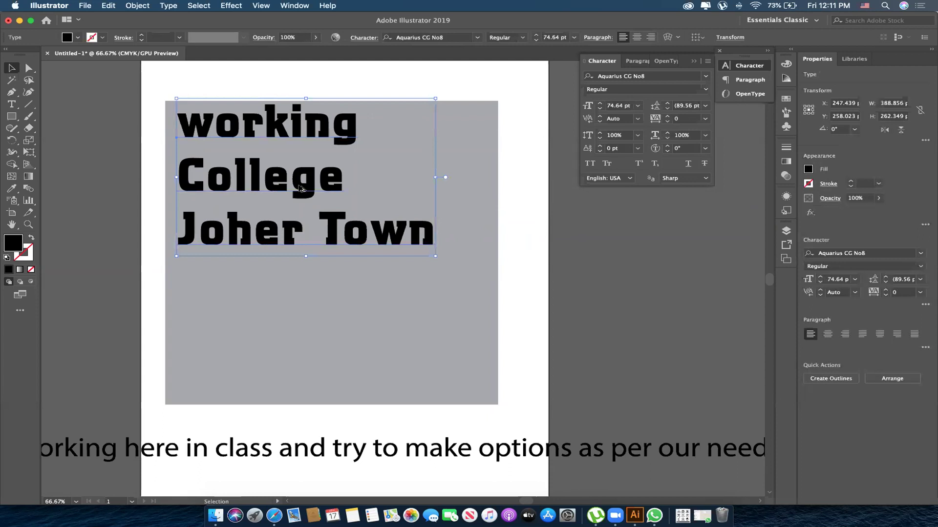
- Adjust the block to 81.56 pt leading and tracking 100, then Alt-drag a copy downward
key(alt+Up)
key(alt+Up)
key(alt+Up)
key(alt+Up)
key(alt+Up)
key(alt+Up)
key(alt+Up)
key(alt+Up)
key(alt+Up)
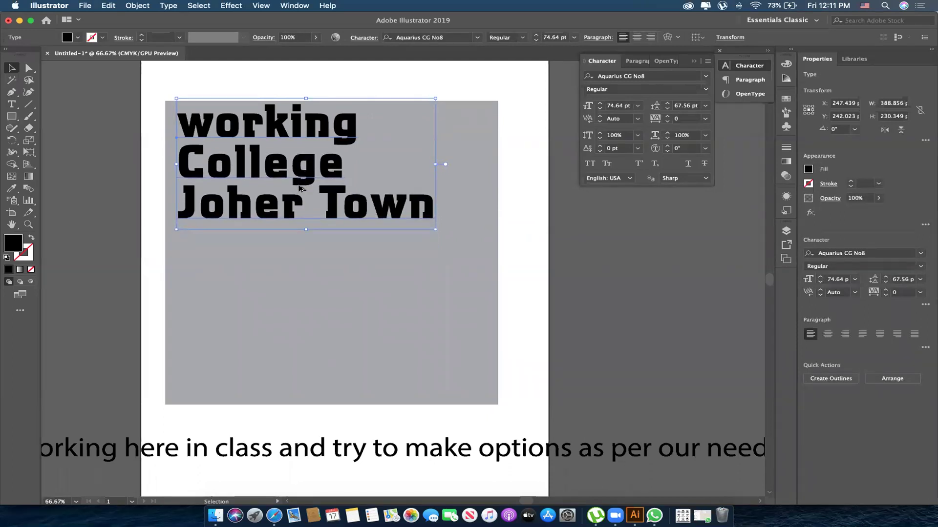
key(alt+Down)
key(alt+Down)
key(alt+Down)
key(alt+Down)
key(alt+Down)
key(alt+Down)
key(alt+Down)
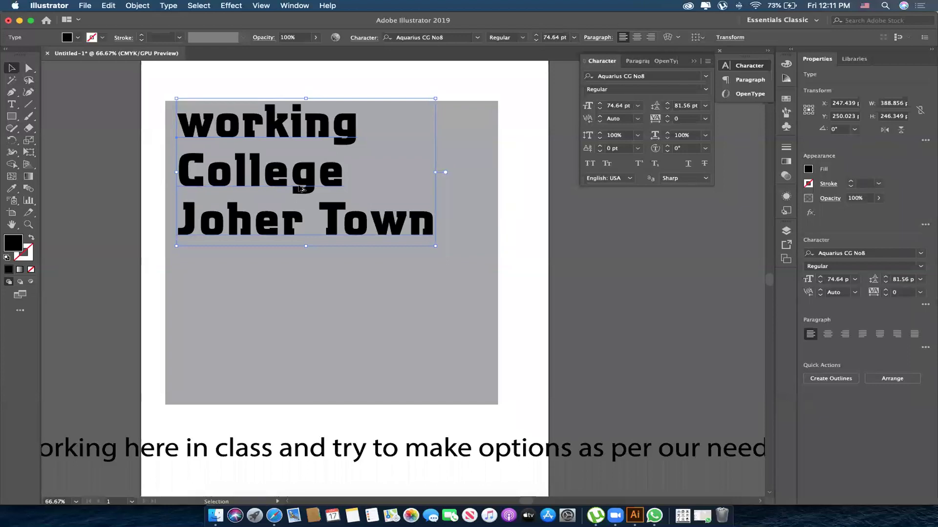
key(alt+Right)
key(alt+Right)
key(alt+Right)
key(alt+Right)
key(alt+Right)
key(alt+Right)
key(alt+Right)
key(alt+Right)
key(alt+Right)
key(alt+Right)
key(alt+Right)
key(alt+Right)
key(alt+Right)
key(alt+Right)
key(alt+Right)
key(alt+Right)
key(alt+Right)
key(alt+Right)
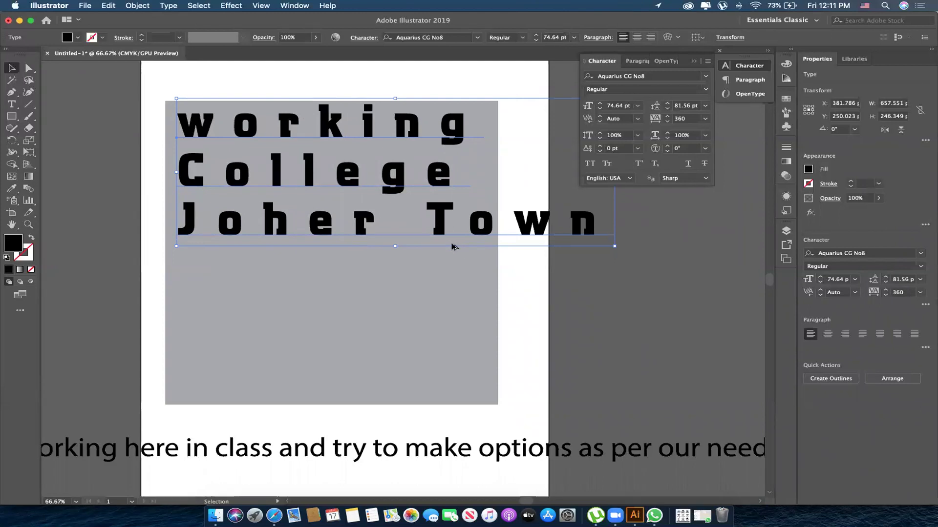
key(alt+Left)
key(alt+Left)
key(alt+Left)
key(alt+Left)
key(alt+Left)
key(alt+Left)
key(alt+Left)
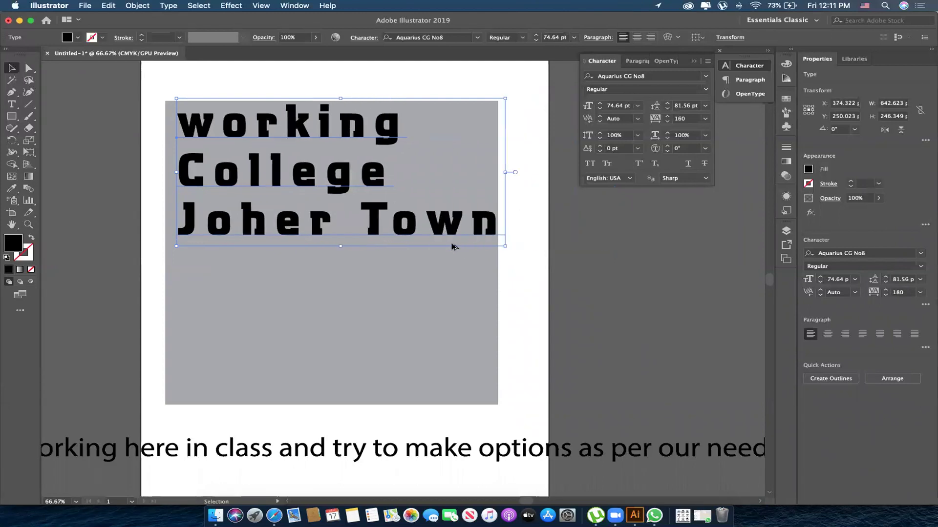
key(alt+Left)
key(alt+Left)
drag(379, 138, 380, 296)
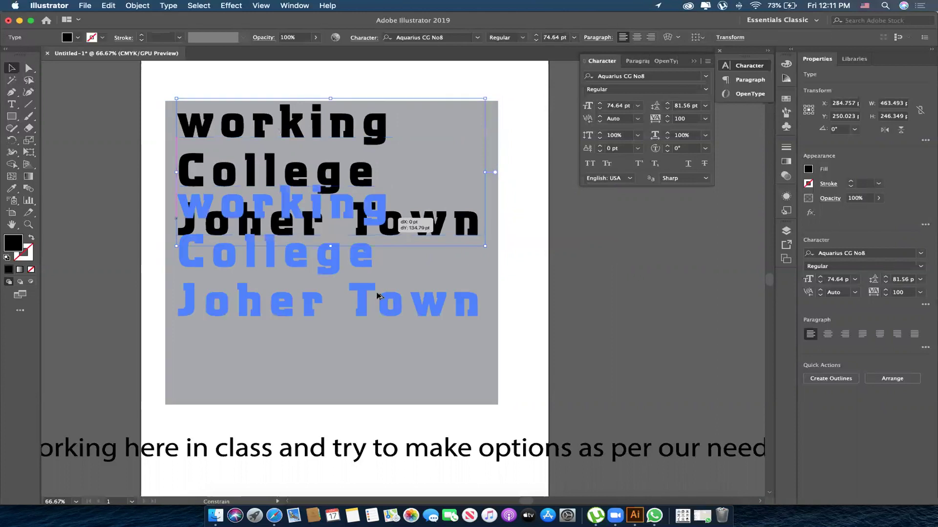
- Delete the 'College' and 'Joher Town' lines from the copy and move 'working' lower
key(shift+Up)
key(shift+Up)
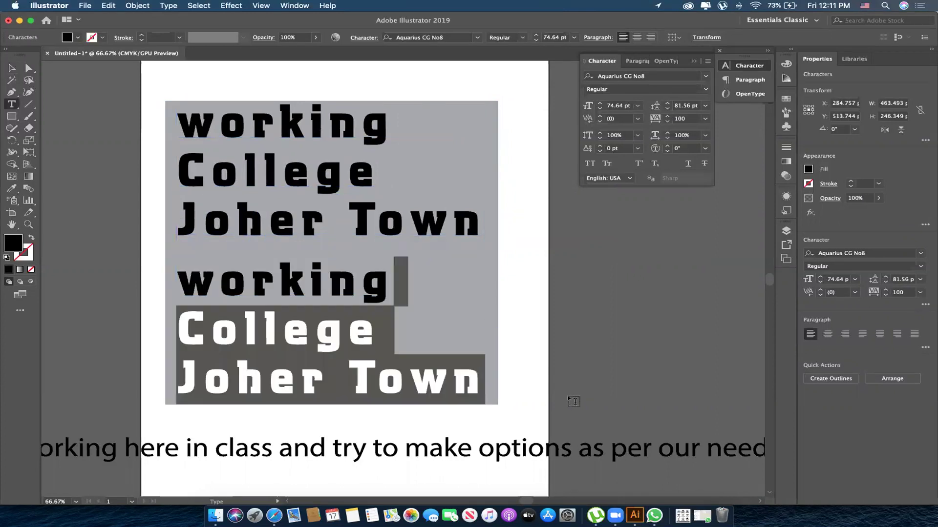
key(BackSpace)
key(Escape)
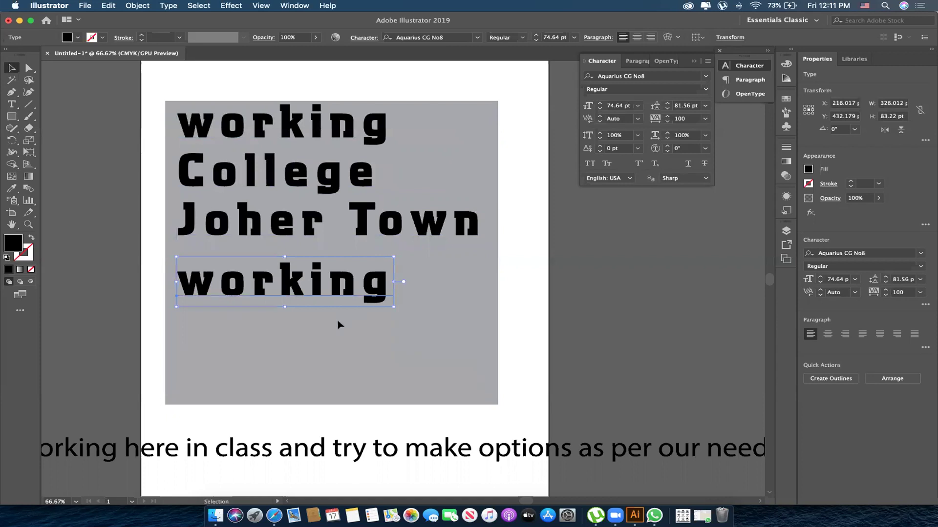
drag(339, 289, 455, 349)
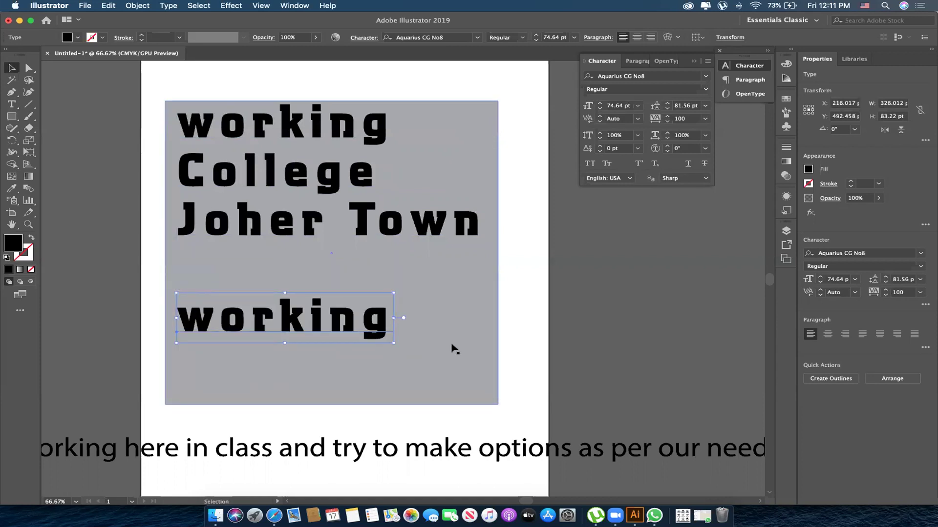
- Test wider and tighter letter spacing on 'working', then deselect and zoom out to the artboard
key(alt+Right)
key(alt+Right)
key(alt+Right)
key(alt+Right)
key(alt+Right)
key(alt+Right)
key(alt+Right)
key(alt+Right)
key(alt+Right)
key(alt+Right)
key(alt+Right)
key(alt+Right)
key(alt+Right)
key(alt+Right)
key(alt+Right)
key(alt+Right)
key(alt+Right)
key(alt+Right)
key(alt+Right)
key(alt+Right)
key(alt+Right)
key(alt+Right)
key(alt+Right)
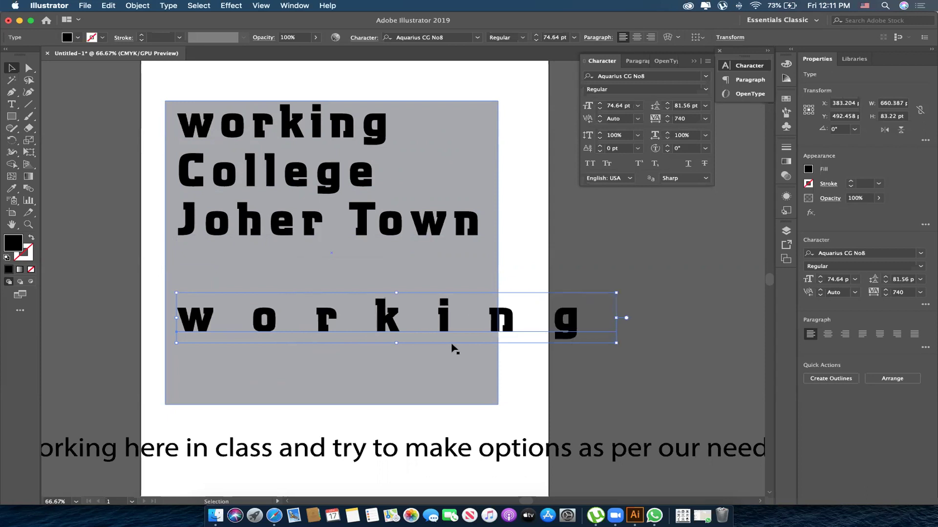
key(alt+Left)
key(alt+Left)
key(alt+Left)
key(alt+Left)
key(alt+Left)
key(alt+Left)
key(alt+Left)
key(alt+Left)
key(alt+Left)
key(alt+Left)
key(alt+Left)
key(alt+Left)
key(alt+Left)
key(alt+Left)
key(alt+Left)
key(alt+Left)
key(alt+Left)
key(alt+Left)
key(alt+Left)
key(alt+Left)
key(alt+Left)
key(alt+Left)
key(alt+Left)
key(alt+Left)
key(alt+Left)
key(alt+Left)
key(alt+Left)
key(alt+Left)
key(alt+Right)
key(alt+Right)
key(alt+Right)
key(alt+Right)
key(alt+Right)
key(alt+Right)
key(alt+Right)
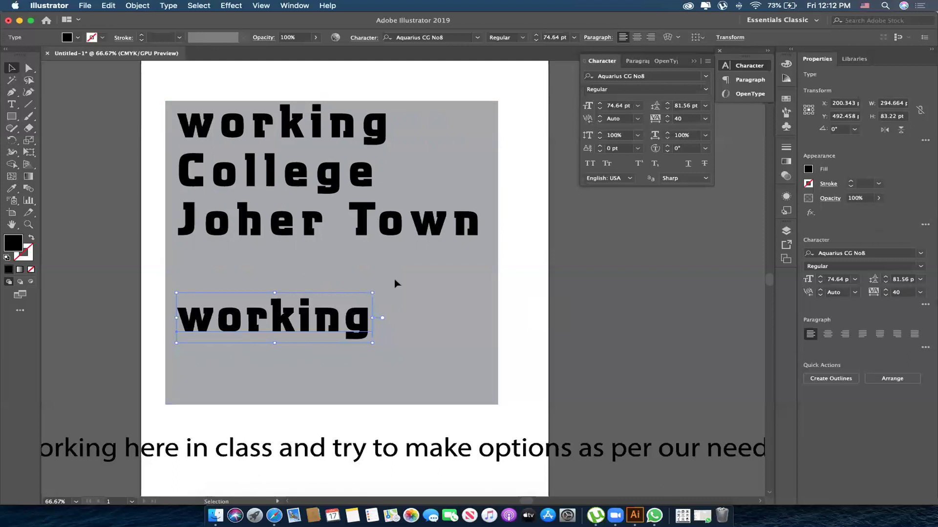
key(super+shift+a)
key(super+minus)
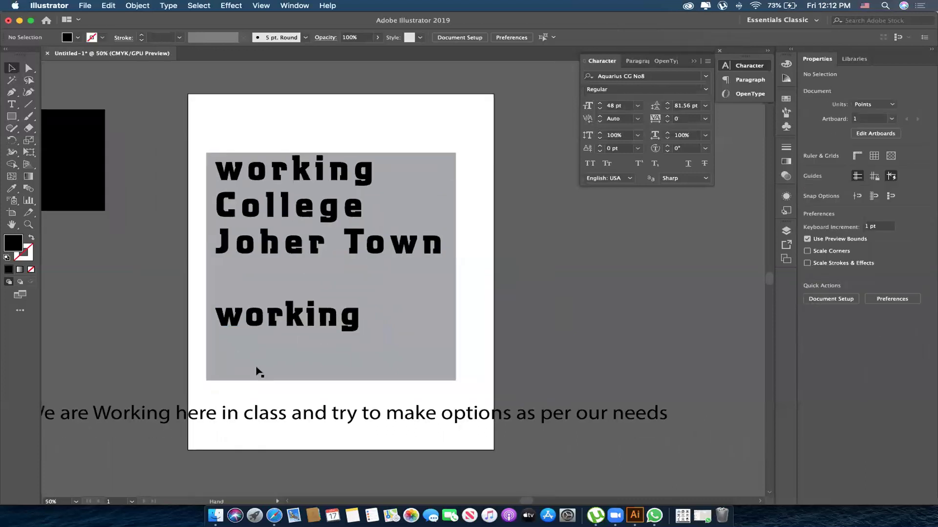
scroll(257, 372, down, 2)
- Set the separate 'working' line's tracking to 0
click(320, 245)
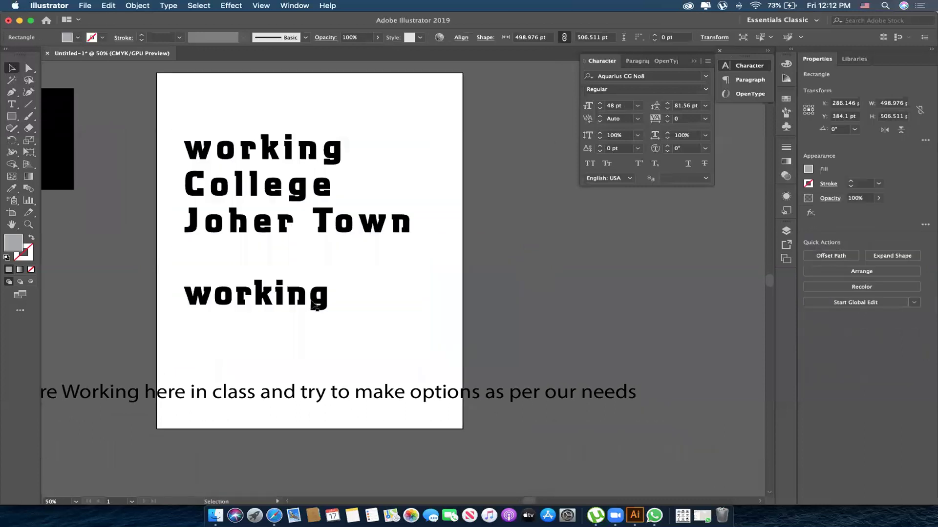
click(318, 304)
key(alt+Right)
key(alt+Left)
key(alt+Left)
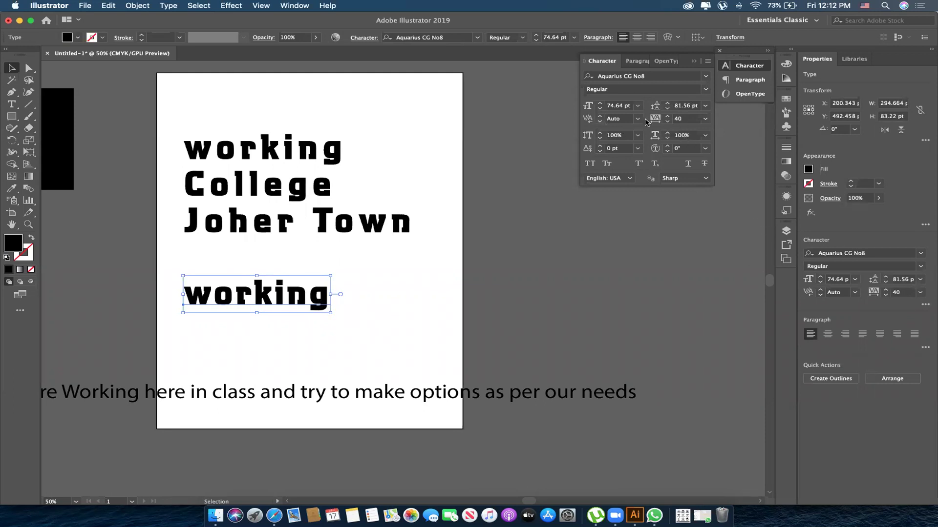
click(704, 119)
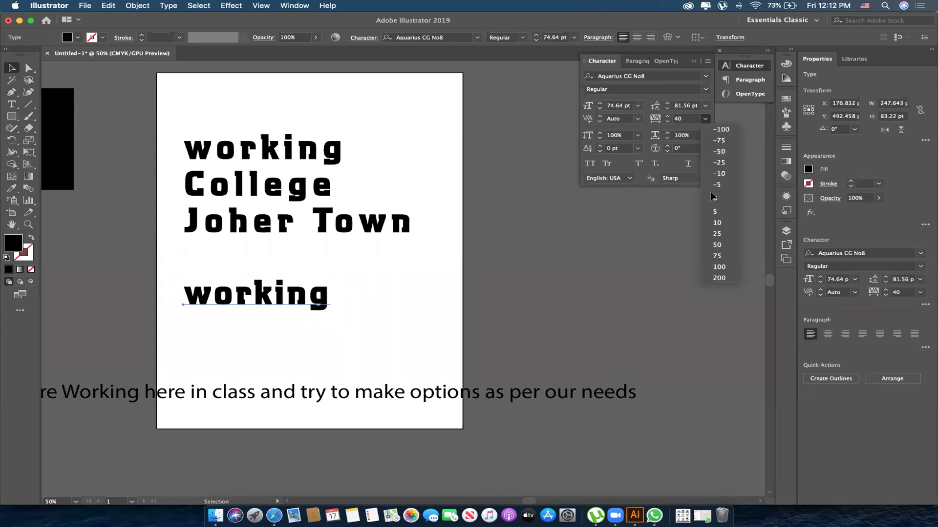
click(713, 196)
- Give the three-line block Auto leading and tracking of 0
click(705, 106)
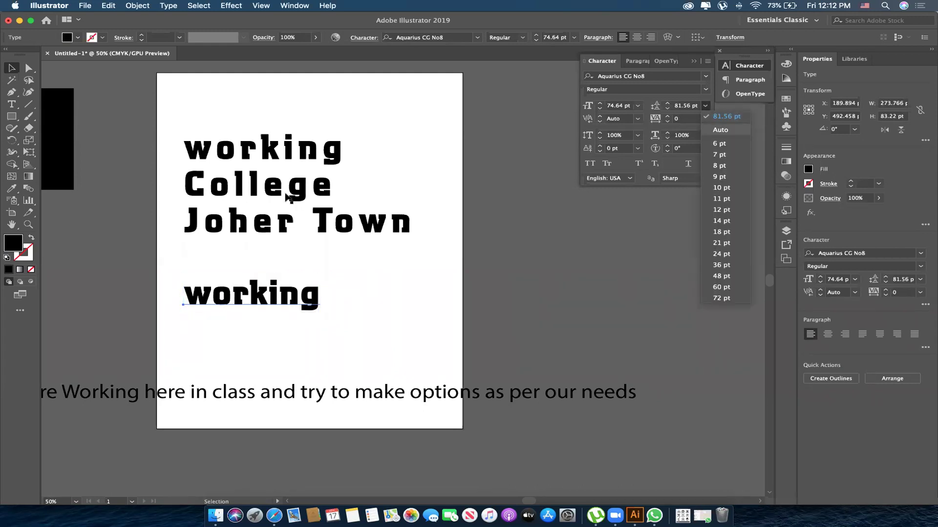
click(289, 197)
click(705, 106)
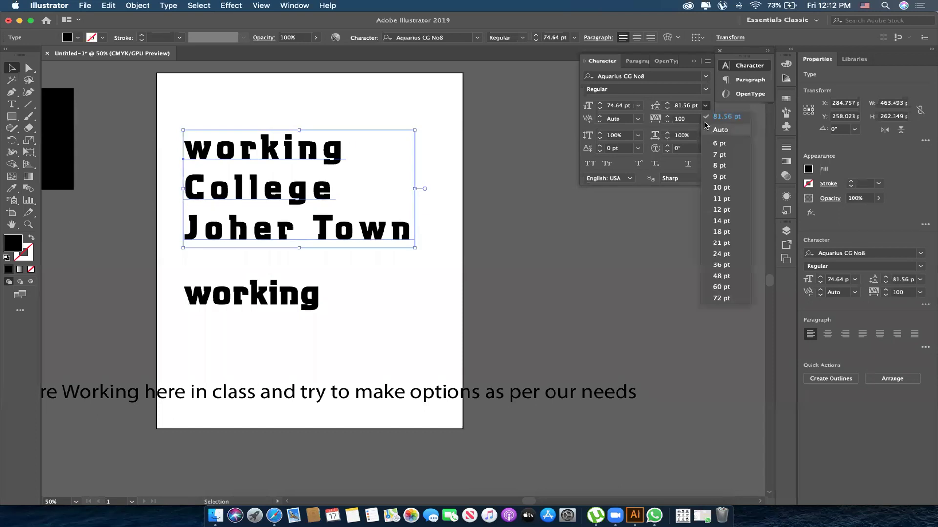
click(719, 129)
click(713, 196)
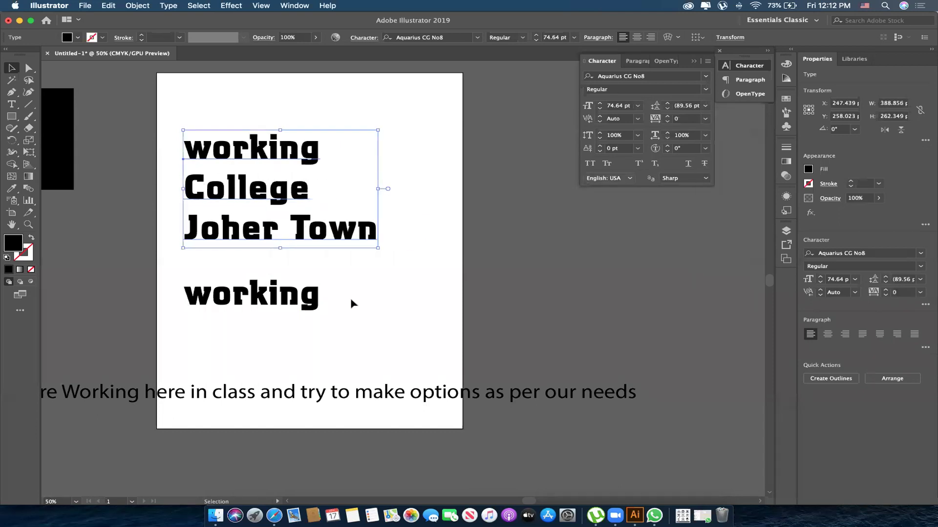
- Reselect the three-line block and check its kerning options and vertical and horizontal scale values
click(342, 273)
click(293, 220)
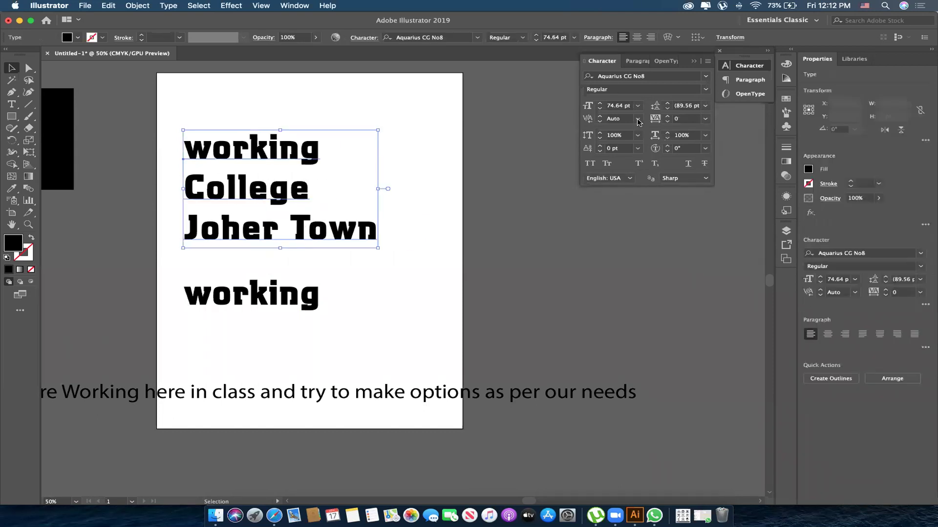
click(637, 119)
click(628, 128)
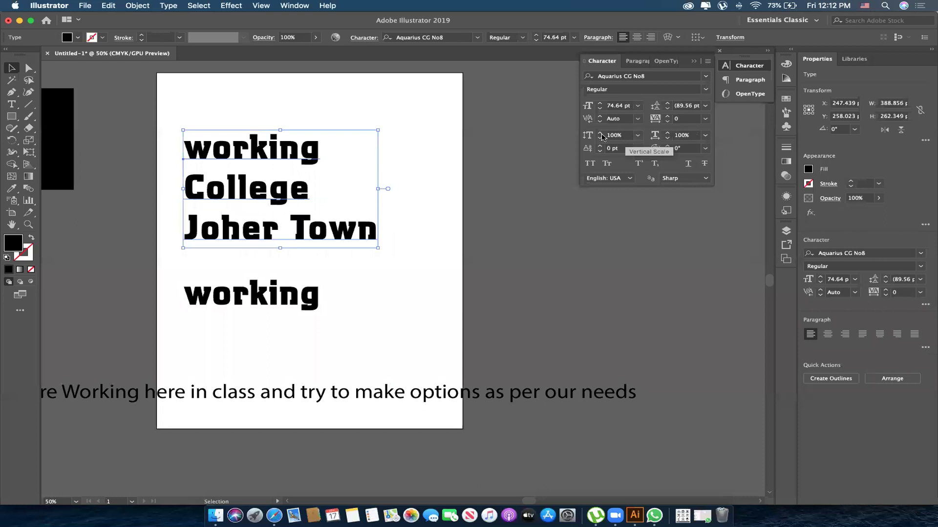
click(604, 134)
key(Tab)
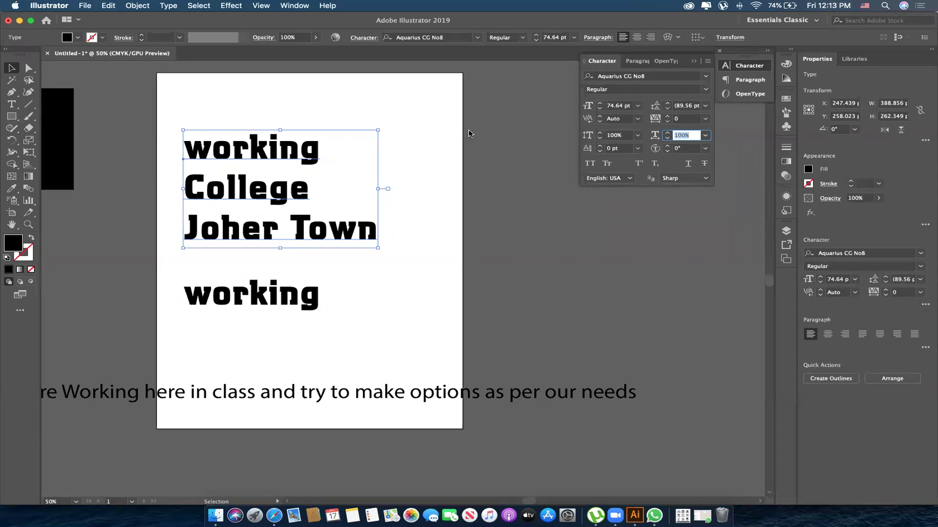
key(shift+Tab)
text(50)
key(Return)
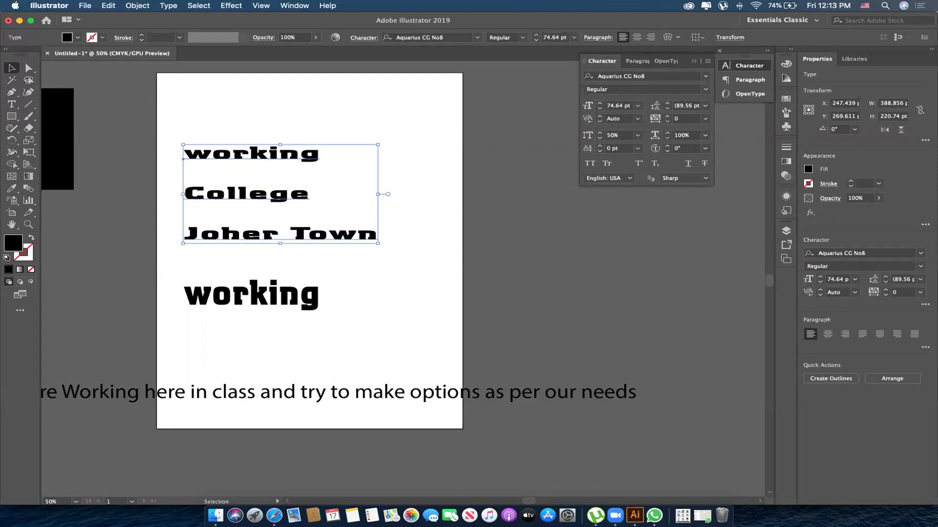
click(612, 135)
text(200)
key(Return)
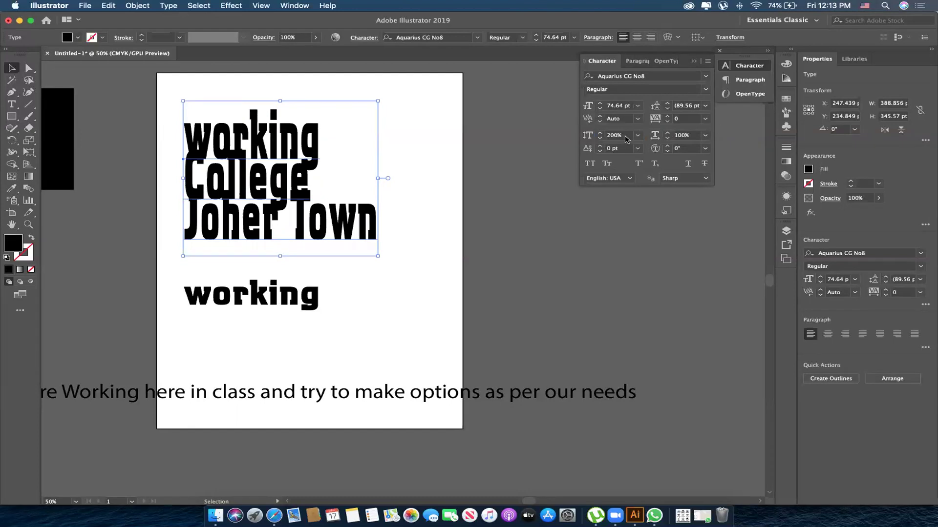
key(Tab)
text(100)
key(Return)
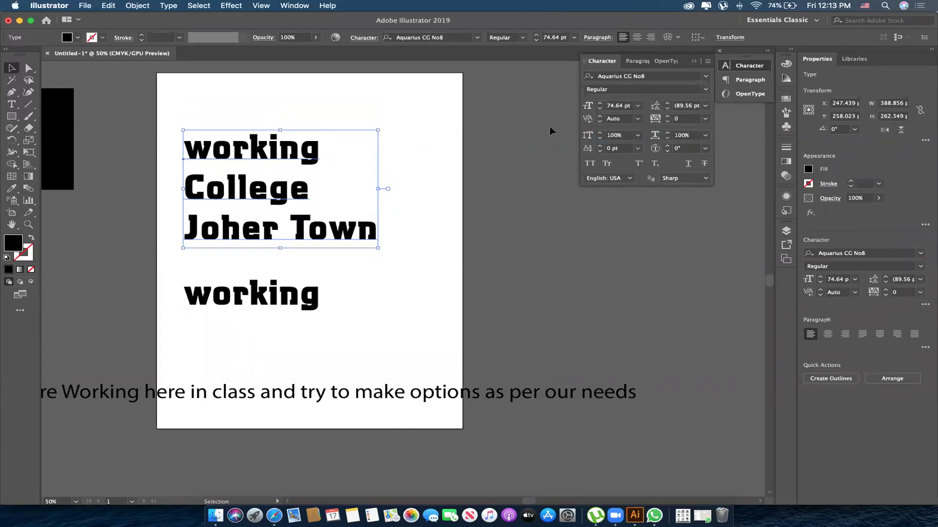
click(671, 137)
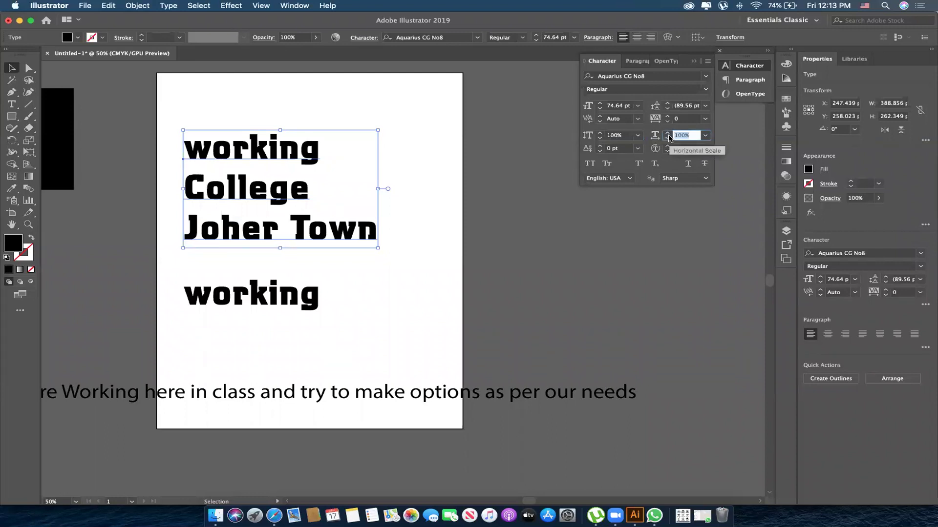
text(200)
key(Return)
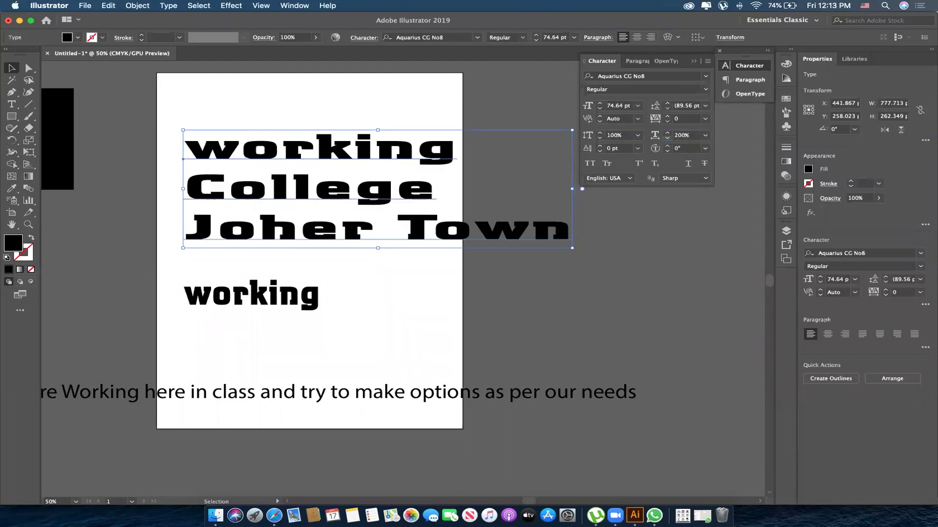
click(681, 135)
text(20)
key(Return)
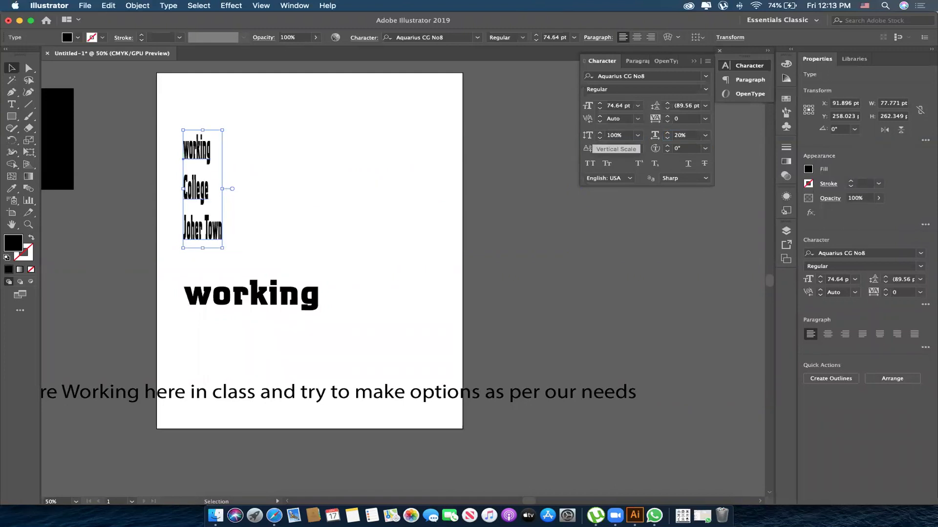
key(Tab)
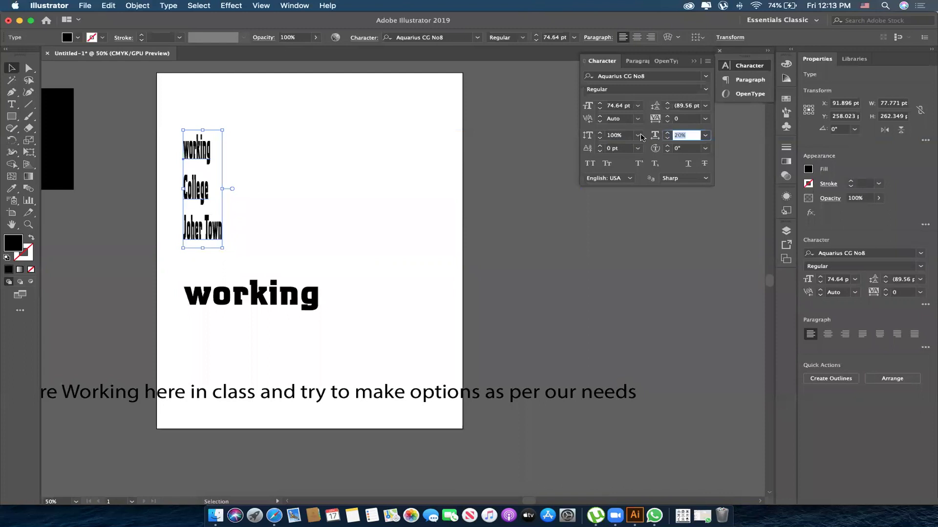
text(100)
key(Return)
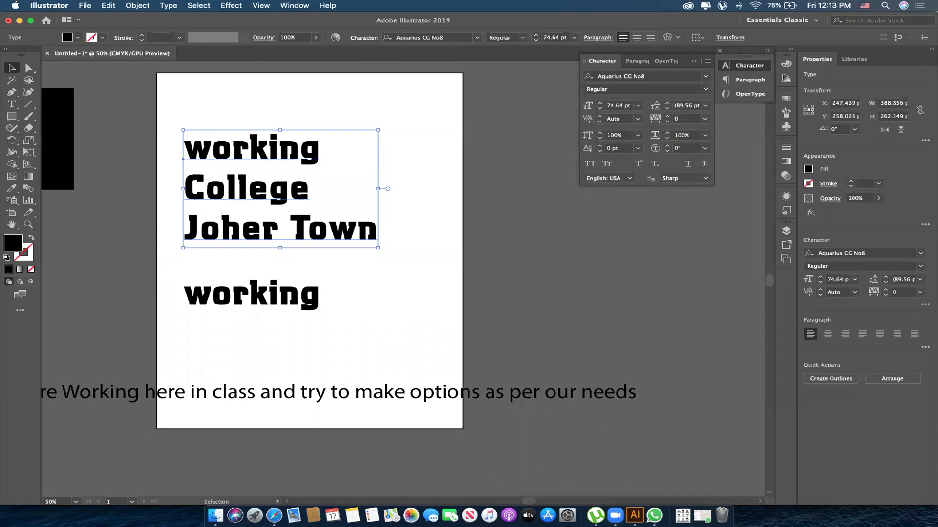
click(432, 271)
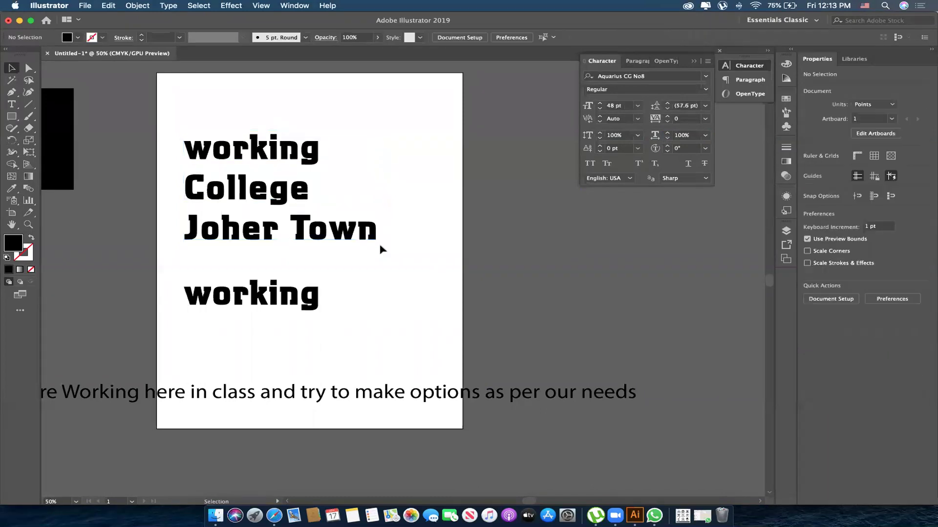
click(377, 233)
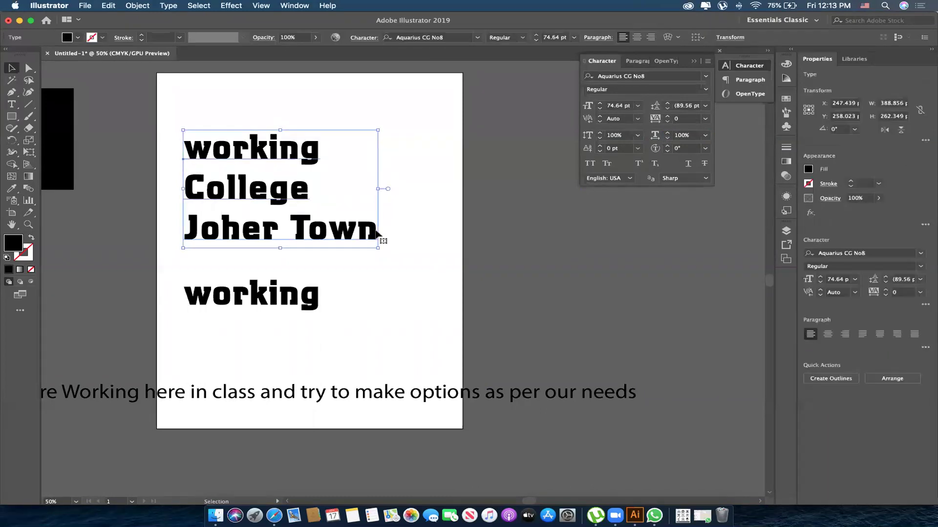
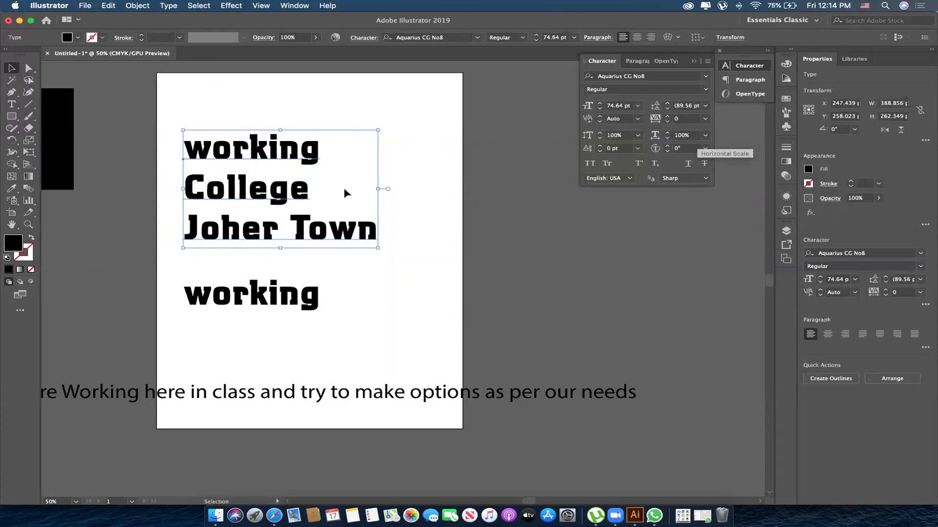
- Nudge the three-line text block right and select the 'g' in College
key(Down)
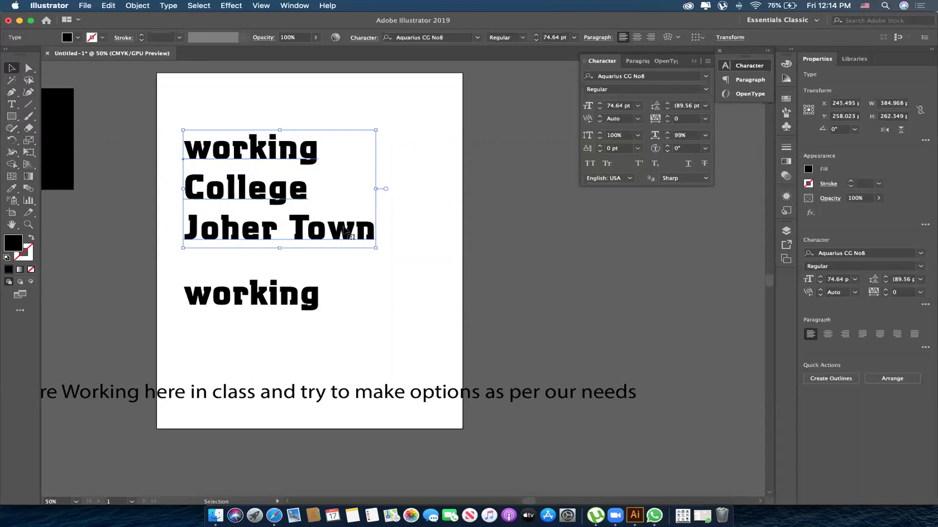
click(288, 201)
drag(278, 197, 311, 201)
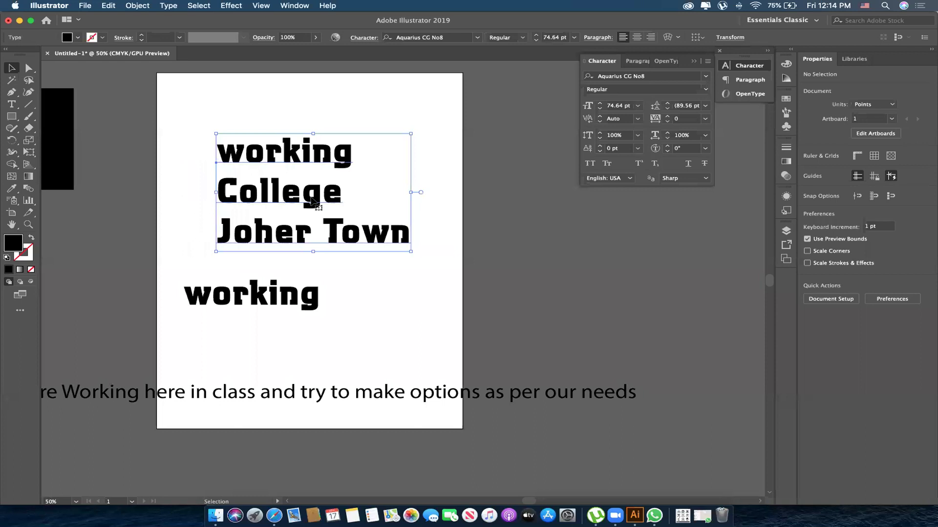
double_click(311, 201)
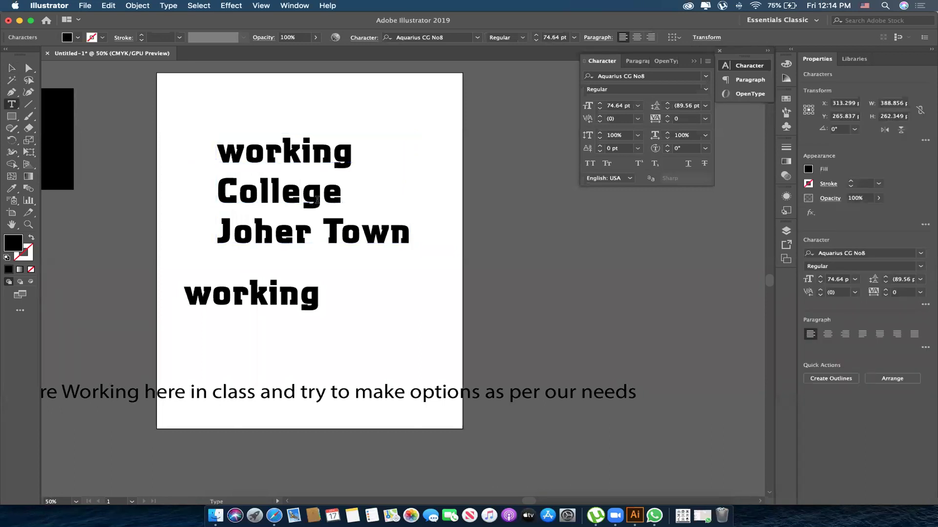
key(shift+Right)
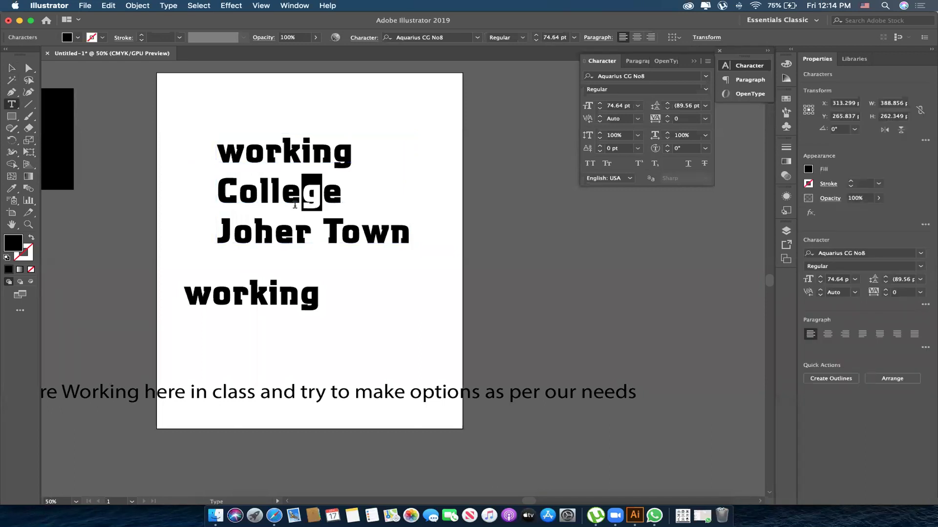
key(Escape)
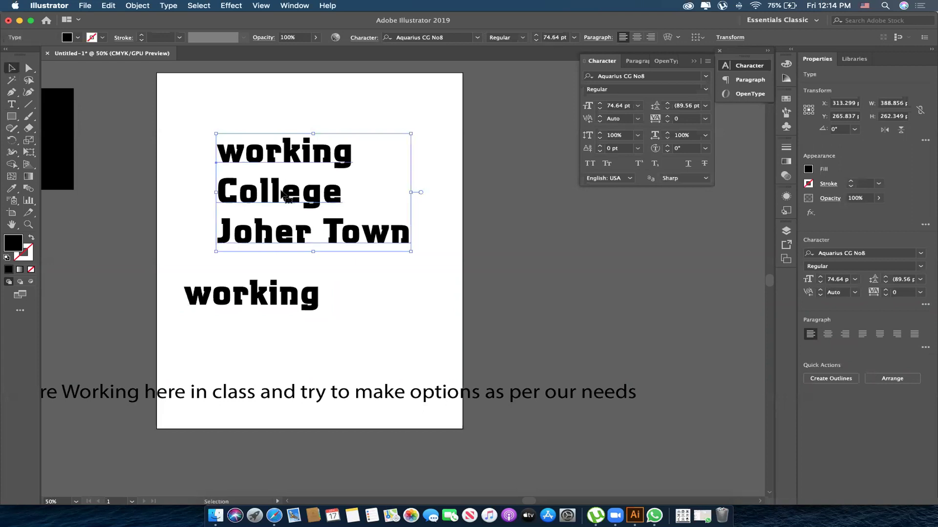
drag(283, 195, 275, 192)
double_click(272, 156)
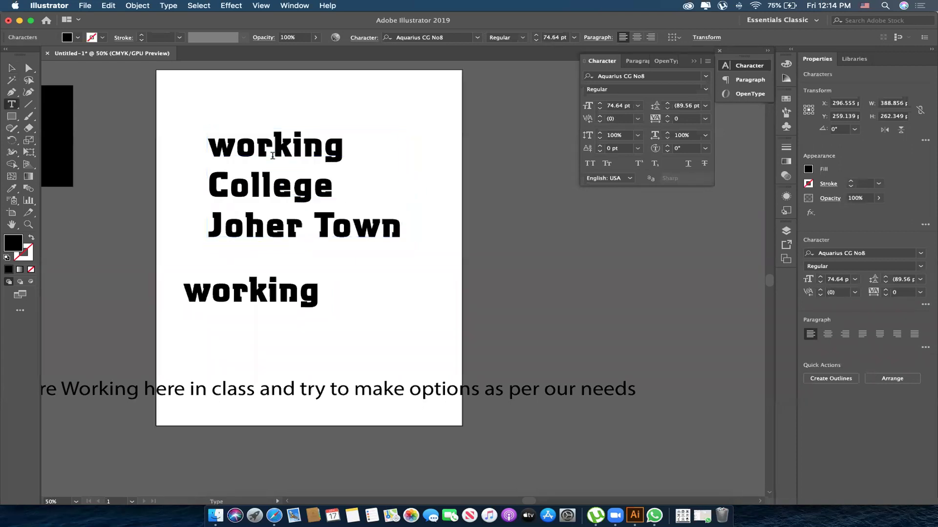
click(295, 192)
key(shift+Right)
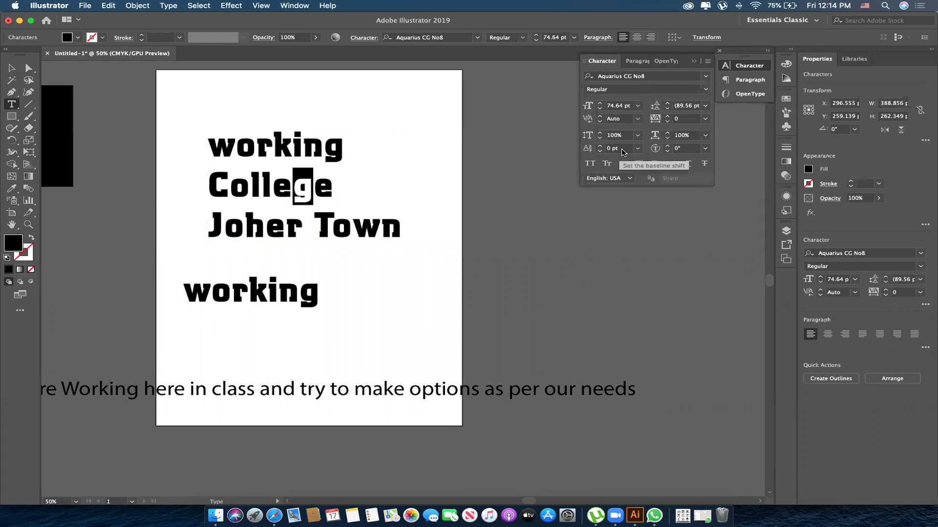
- Try baseline shifts of +1, -12, -30 and 3 pt on the 'g'
click(600, 145)
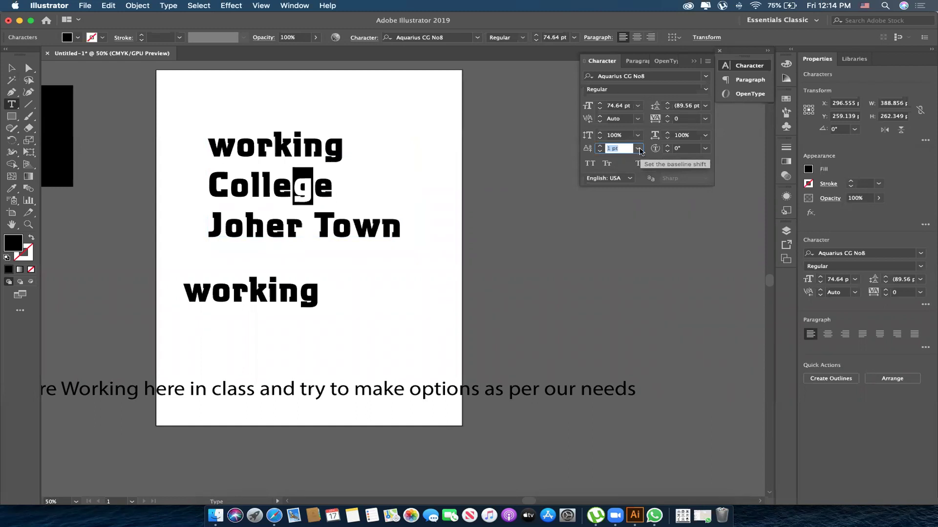
click(637, 148)
click(651, 160)
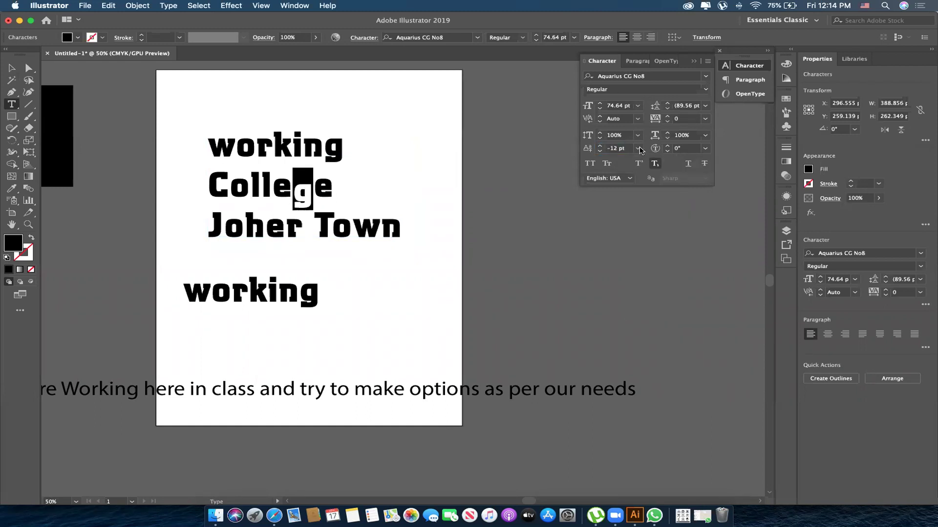
click(637, 148)
click(616, 148)
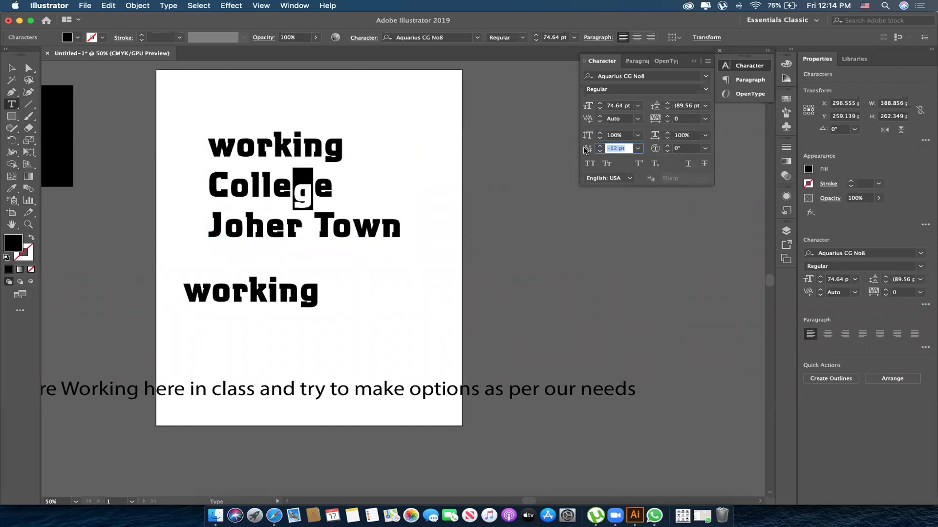
text(-30)
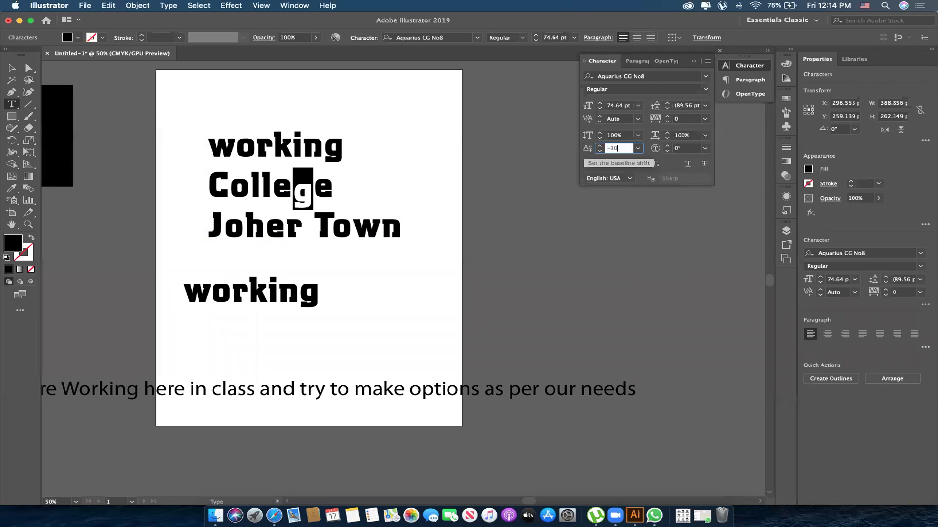
key(Return)
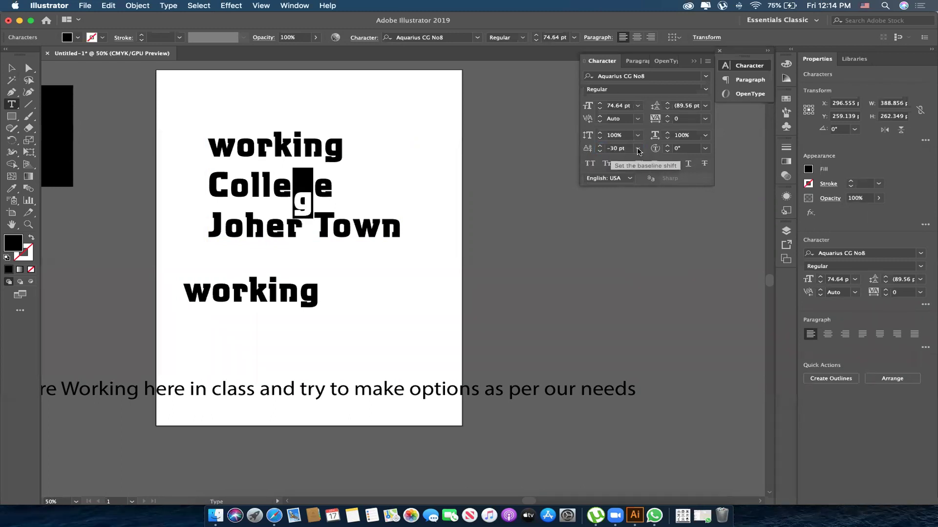
click(637, 148)
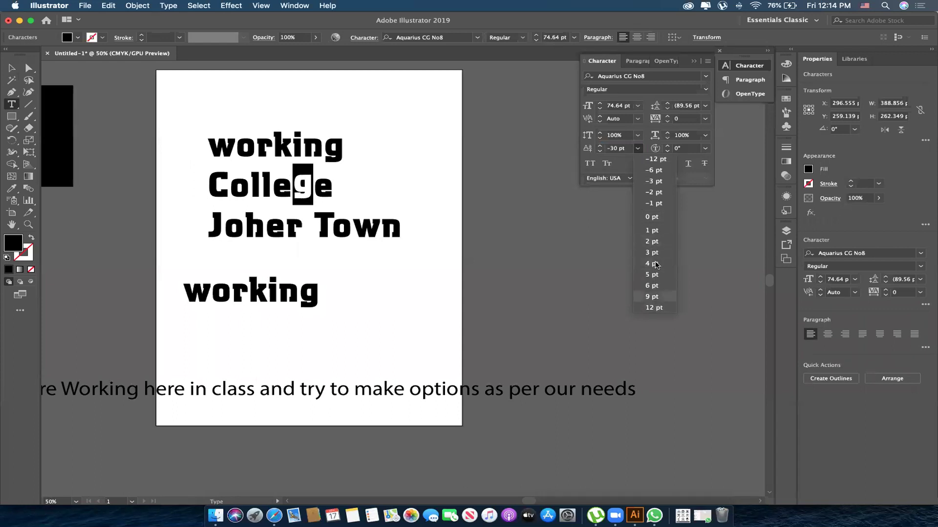
click(652, 252)
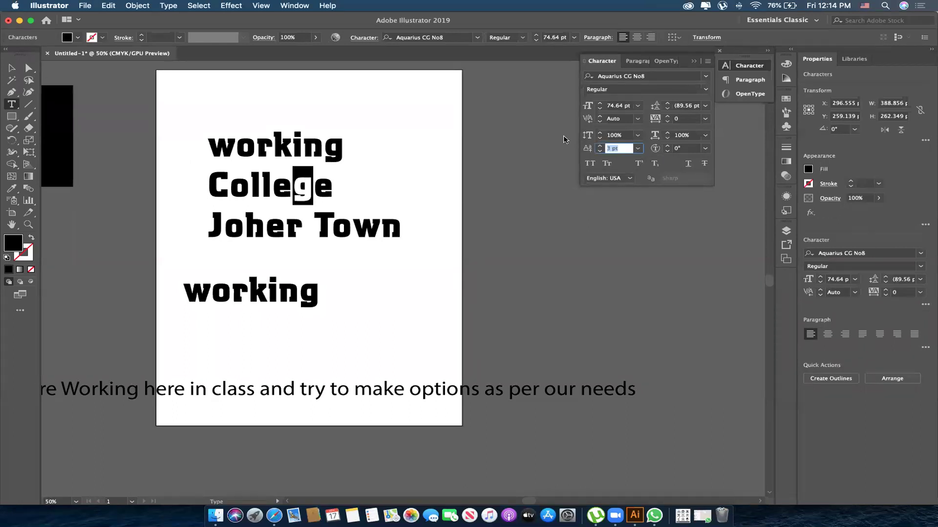
- Step the 'g' baseline shift back to 0 pt and finish editing
key(Up)
key(Up)
key(Up)
key(Up)
key(Up)
key(Up)
key(Up)
key(Up)
key(Up)
key(Up)
key(Up)
key(Up)
key(Up)
key(Up)
click(615, 148)
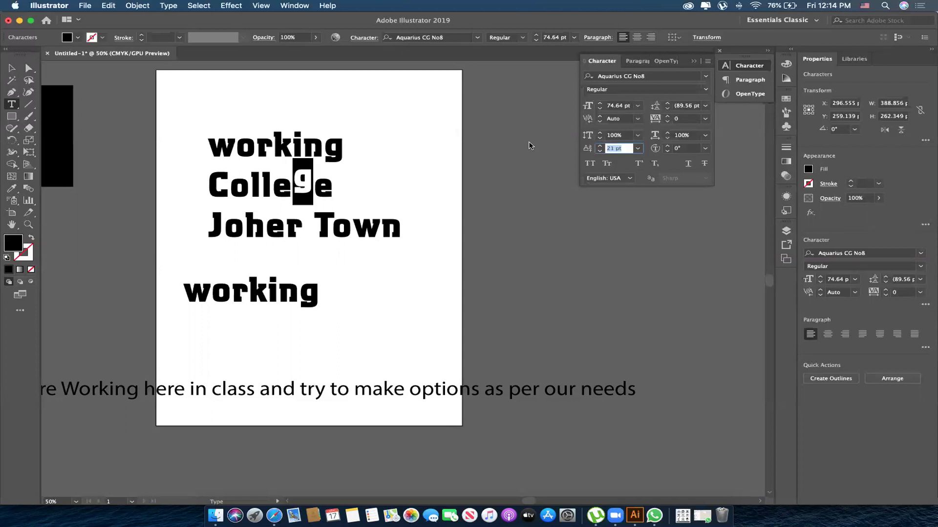
key(Down)
key(Down)
key(Down)
key(Down)
key(Down)
key(Down)
key(Down)
key(Down)
key(Down)
key(Down)
key(Down)
key(Down)
key(Down)
key(Down)
key(Down)
key(Down)
key(Down)
key(Down)
key(Down)
key(Down)
key(Down)
key(Down)
key(Down)
key(Down)
key(Down)
key(Down)
key(Down)
key(Down)
key(Down)
key(Down)
key(Down)
key(Down)
key(Down)
key(Up)
key(Up)
key(Up)
key(Up)
key(Up)
key(Up)
key(Up)
key(Up)
key(Up)
key(Up)
key(Up)
key(Up)
key(Up)
key(Up)
key(Up)
key(Up)
key(Up)
key(Up)
key(Up)
key(Up)
key(Up)
key(Up)
key(Up)
key(Up)
key(Down)
key(Down)
key(Down)
key(Down)
key(Down)
key(Down)
key(Down)
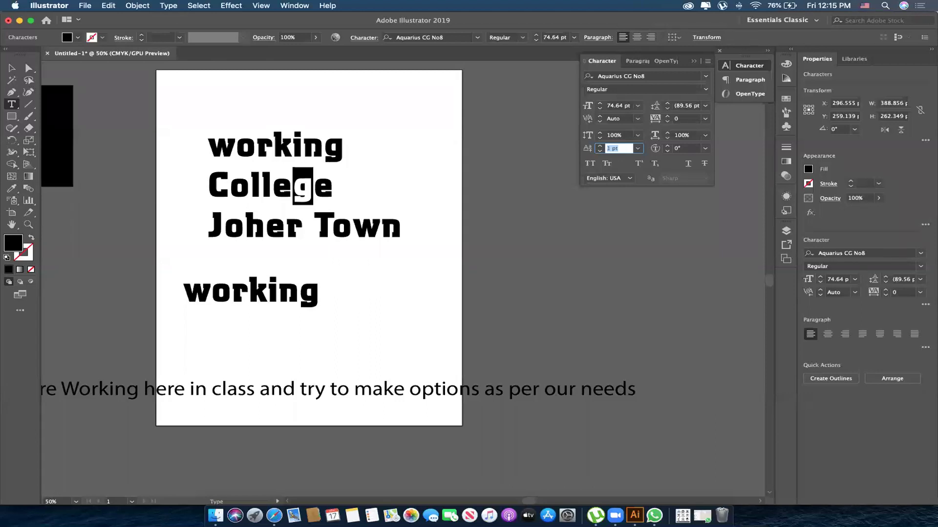
key(Down)
key(Escape)
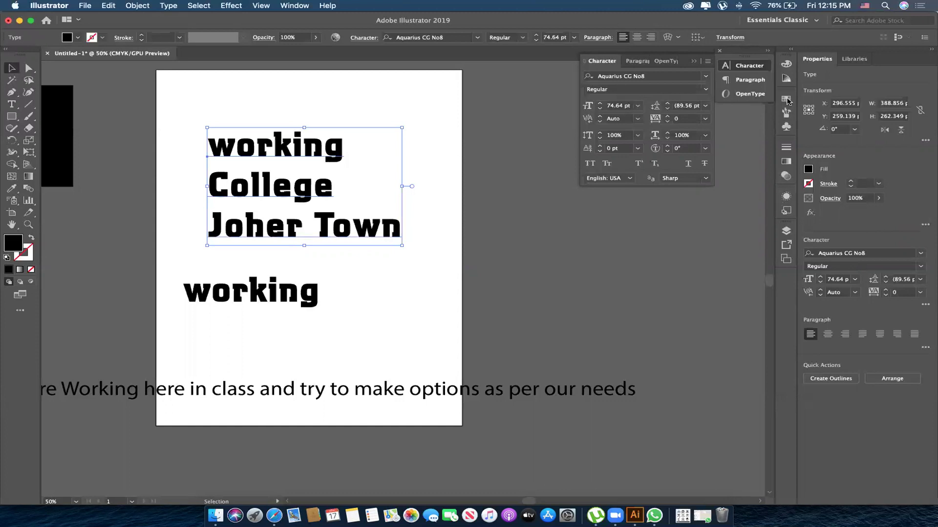
- Apply strikethrough to all three lines, leaving underline off
mouse_move(662, 93)
mouse_down()
mouse_move(927, 498)
mouse_move(898, 520)
mouse_up()
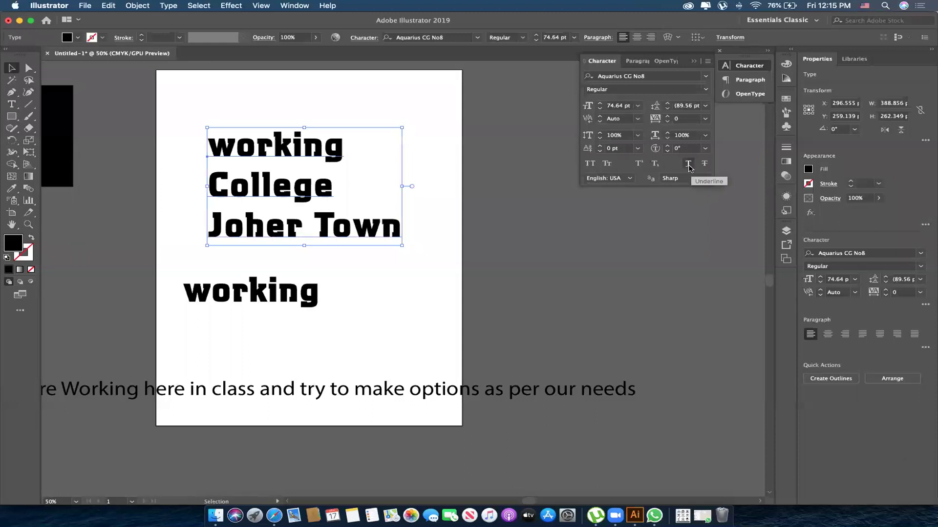
click(689, 166)
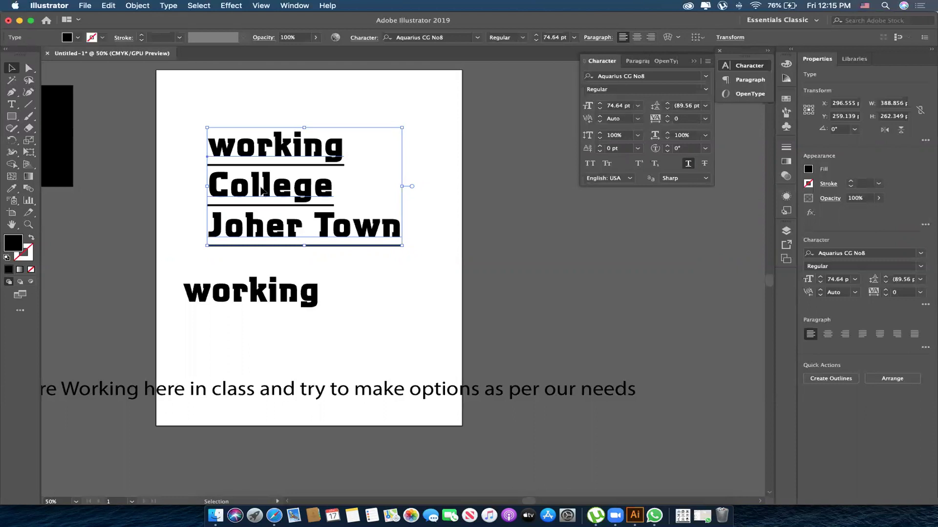
click(704, 164)
click(687, 164)
- Shift the struck-through text block slightly left
click(145, 198)
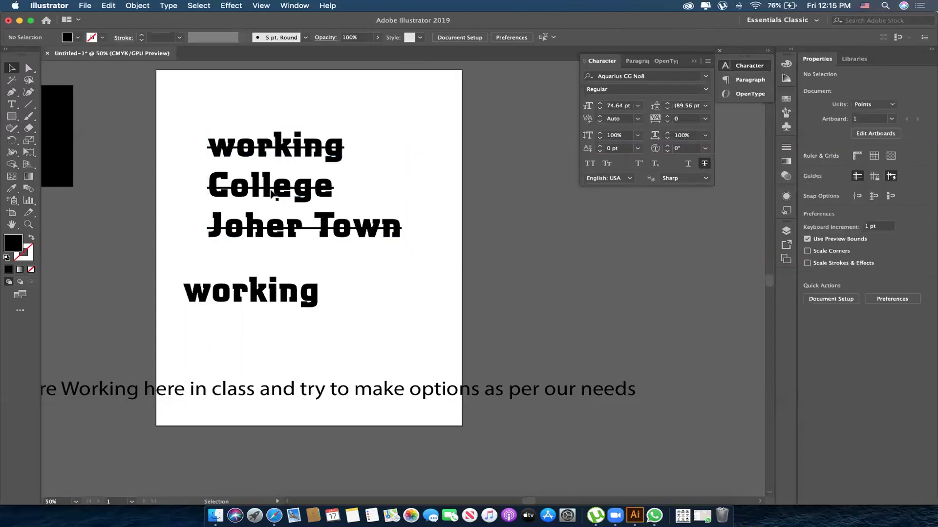
drag(318, 197, 309, 195)
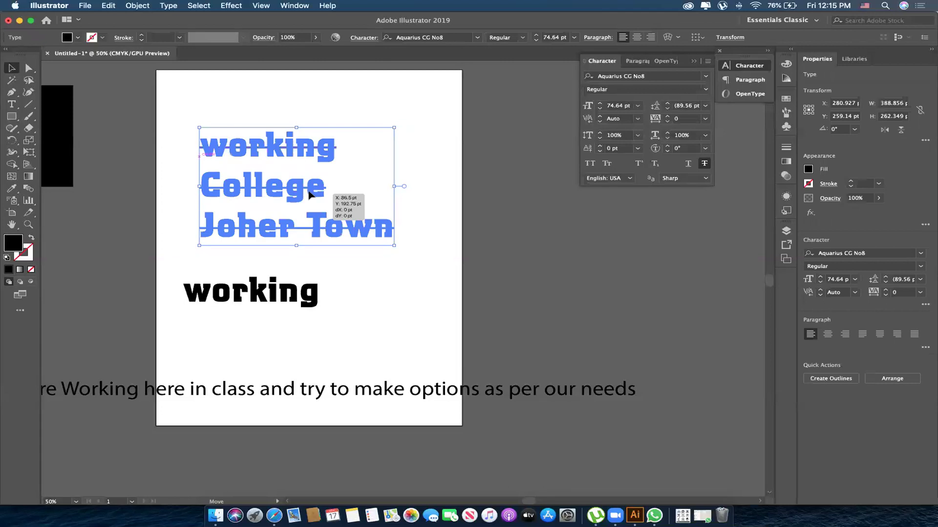
drag(309, 194, 309, 194)
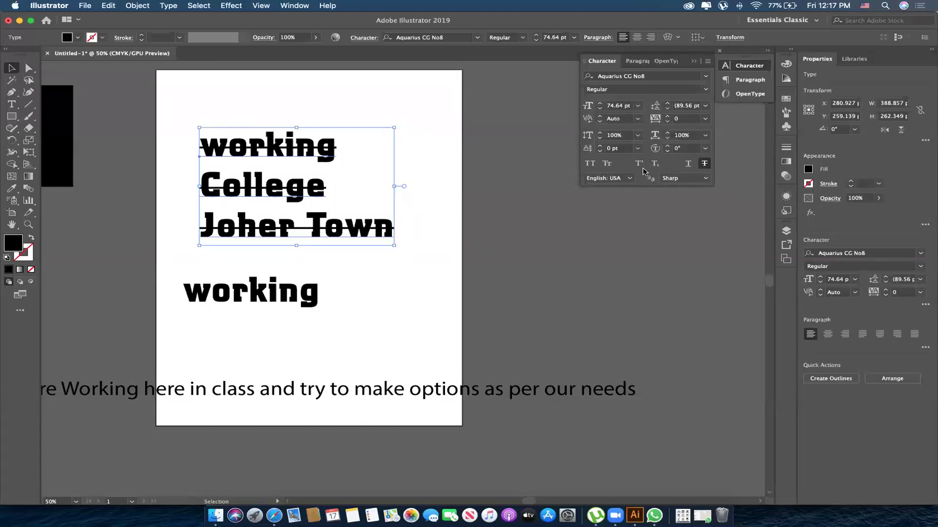
- Remove the heading's strikethrough and test All Caps and Small Caps, ending in mixed case
click(703, 164)
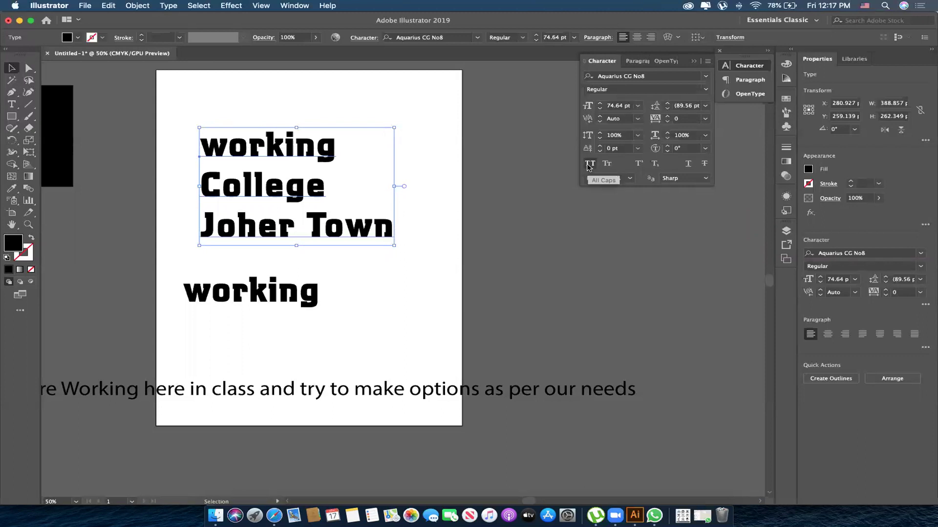
click(589, 165)
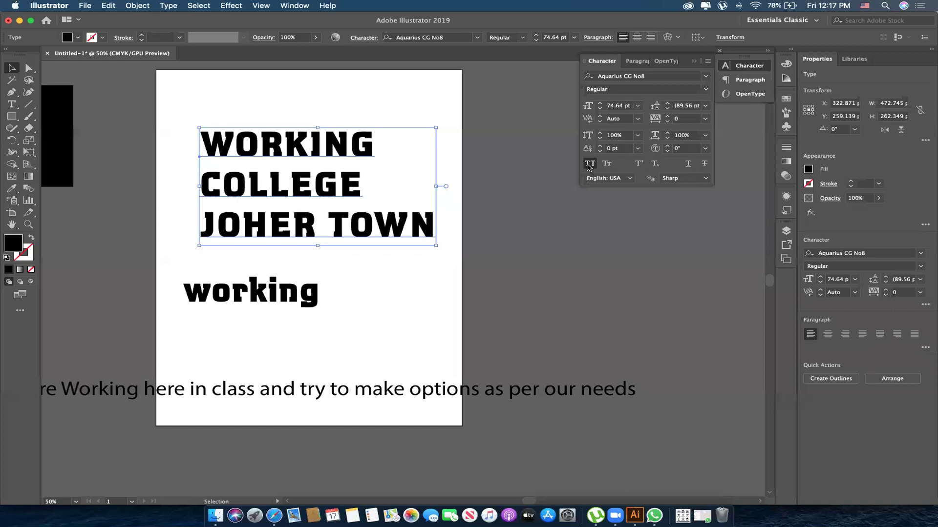
click(606, 164)
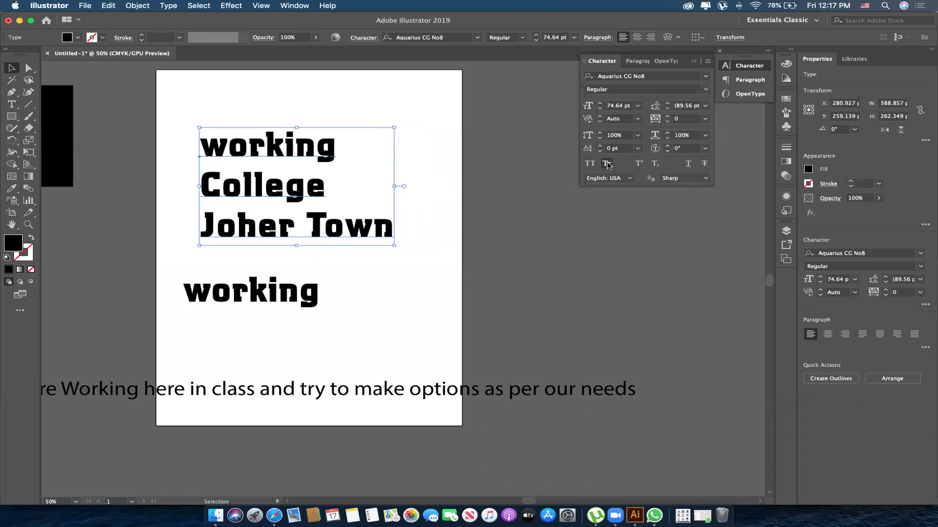
click(607, 165)
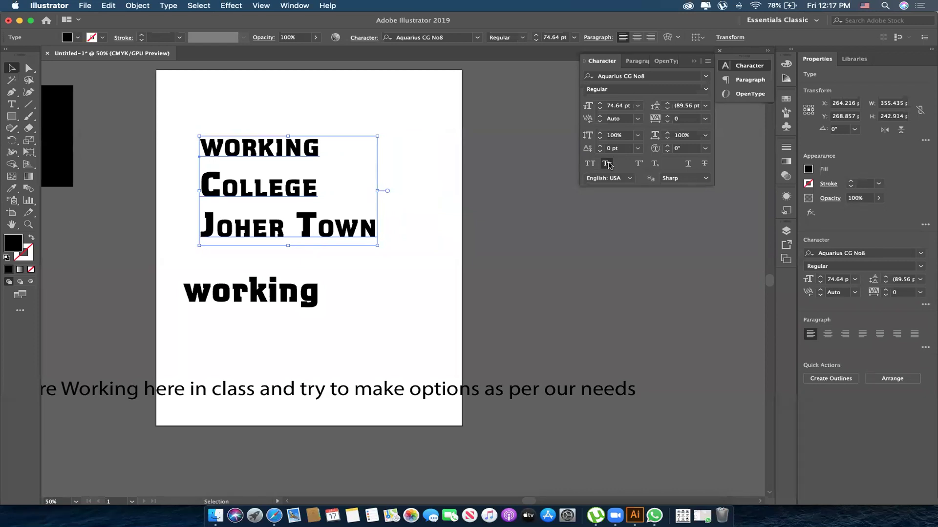
click(606, 164)
click(590, 164)
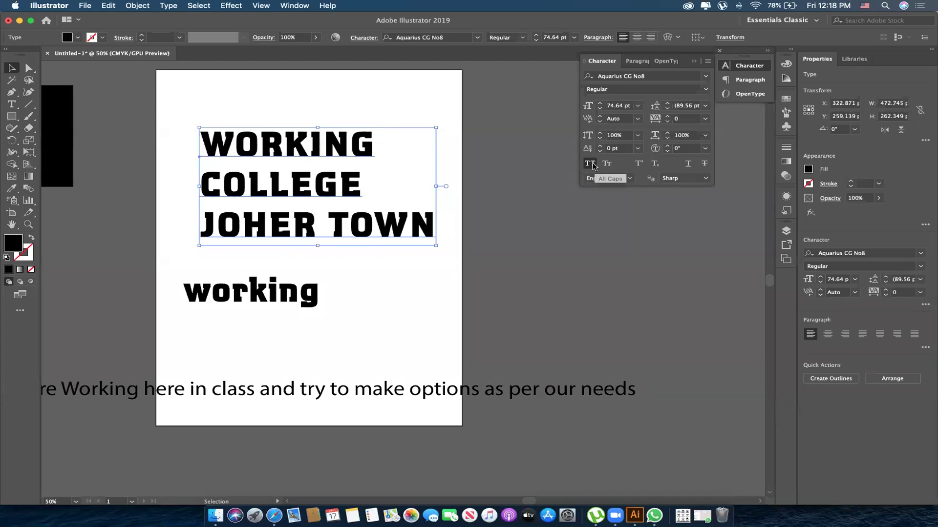
click(590, 164)
- Set the long bottom sentence in All Caps, move it lower, and copy 'working' below itself
drag(438, 393, 450, 352)
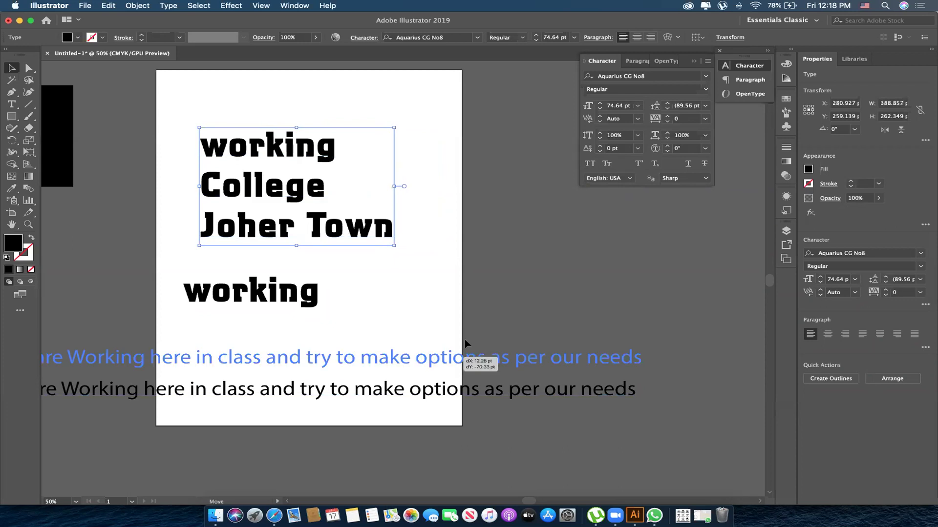
click(591, 164)
click(593, 166)
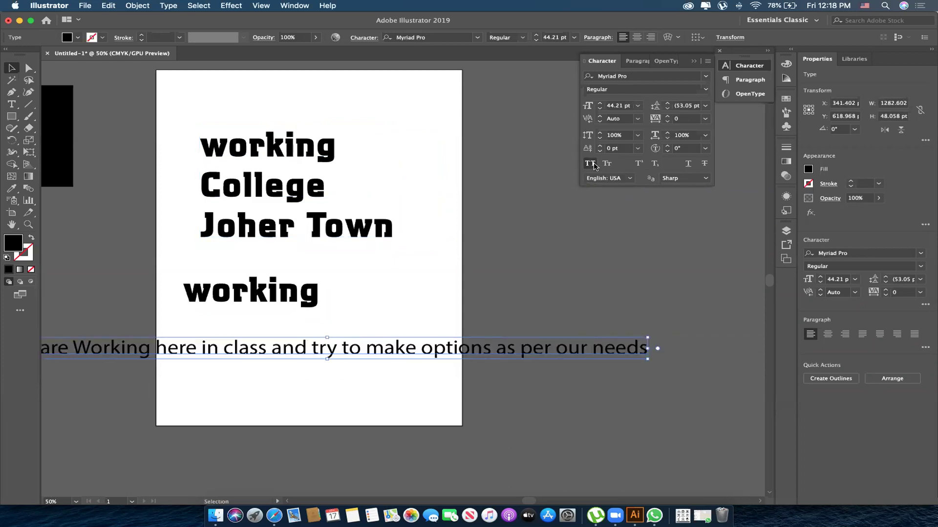
click(595, 166)
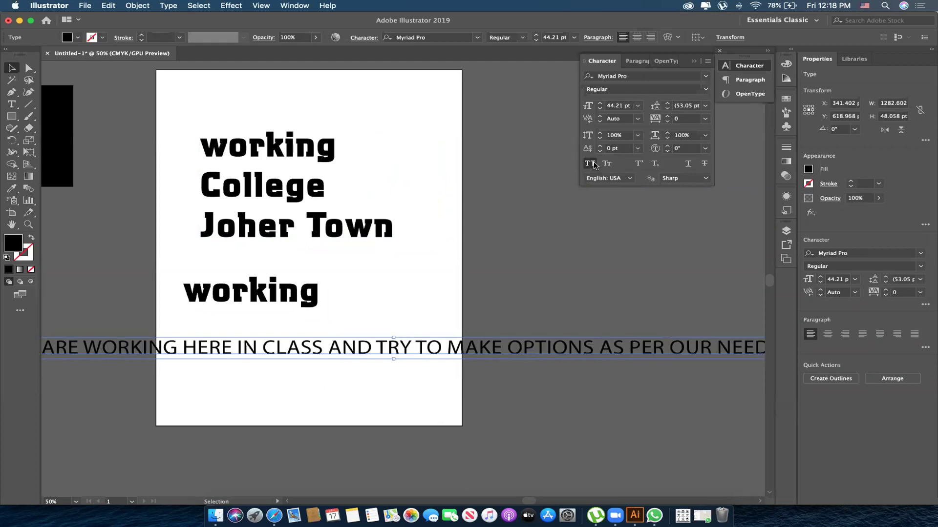
drag(388, 355, 404, 464)
mouse_move(303, 292)
mouse_down()
mouse_move(350, 274)
mouse_move(335, 349)
mouse_up()
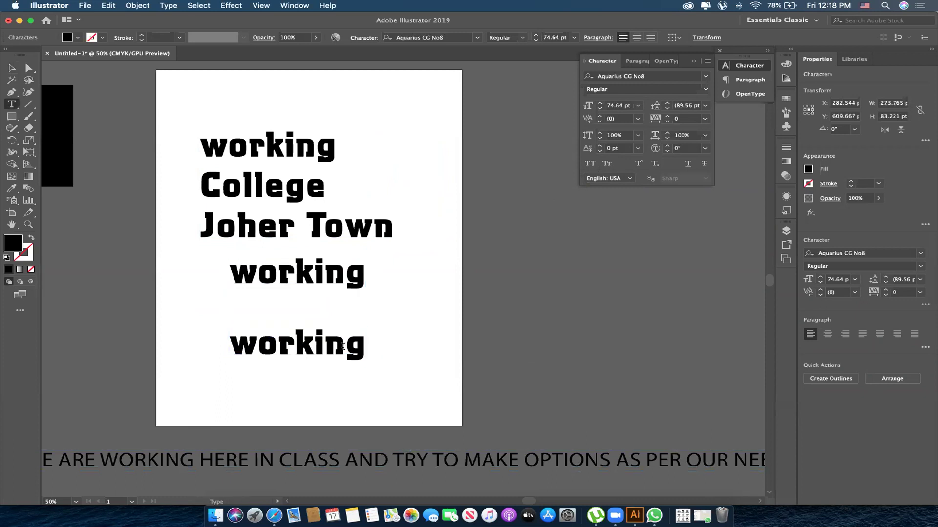
- Retype the 'working' copy as H2O and duplicate it below as '23rd'
double_click(343, 347)
text(H2)
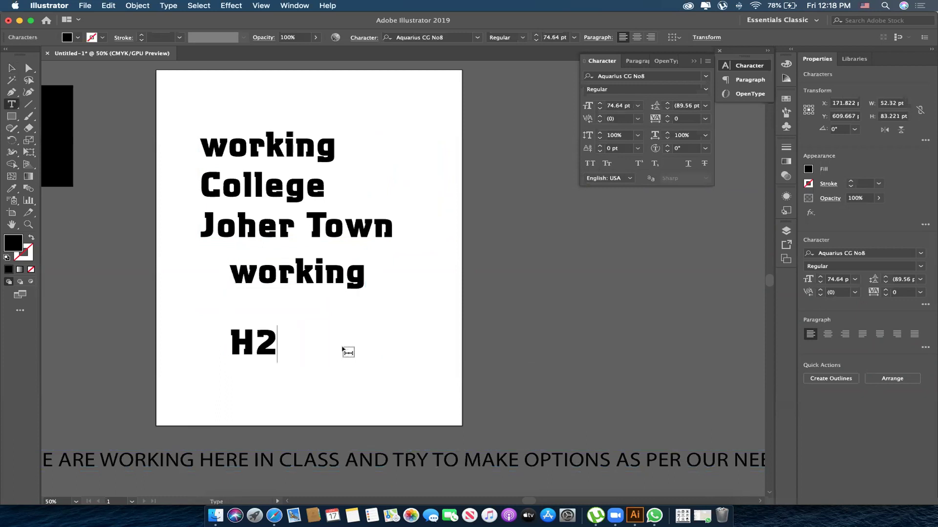
text(0)
key(Escape)
mouse_move(303, 341)
mouse_down()
mouse_move(326, 328)
mouse_move(324, 377)
mouse_up()
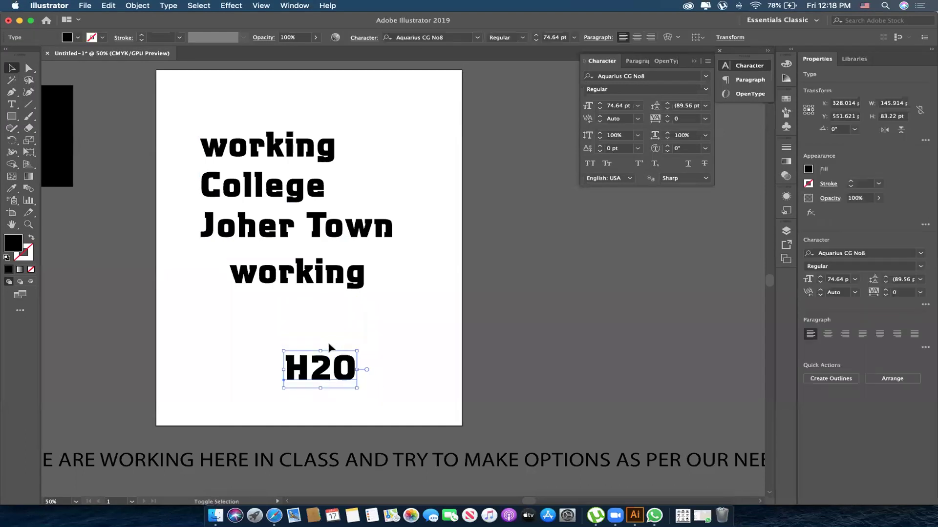
mouse_move(320, 370)
mouse_down()
mouse_move(314, 314)
mouse_move(319, 376)
mouse_up()
double_click(317, 371)
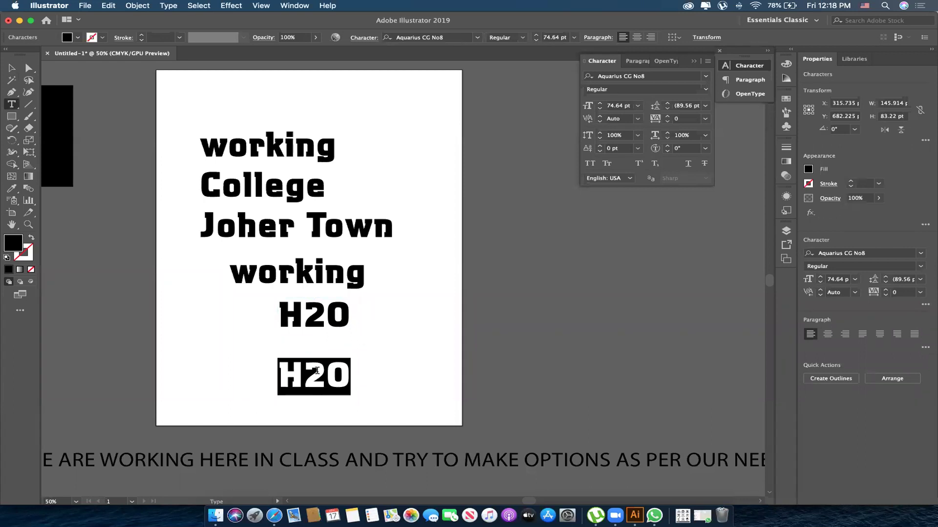
text(23rd)
key(Escape)
- Zoom in and make the 2 in H2O a subscript
click(342, 323)
click(425, 353)
scroll(443, 324, up, 2)
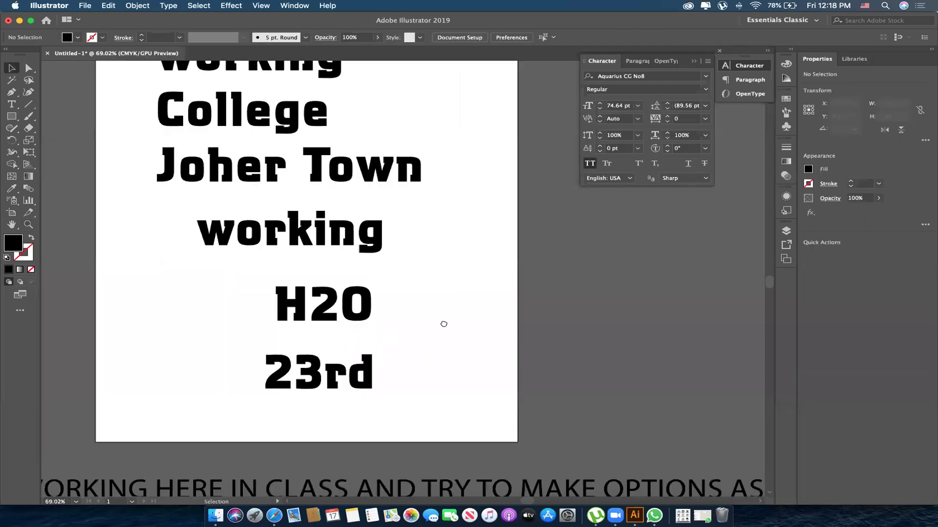
drag(444, 324, 461, 299)
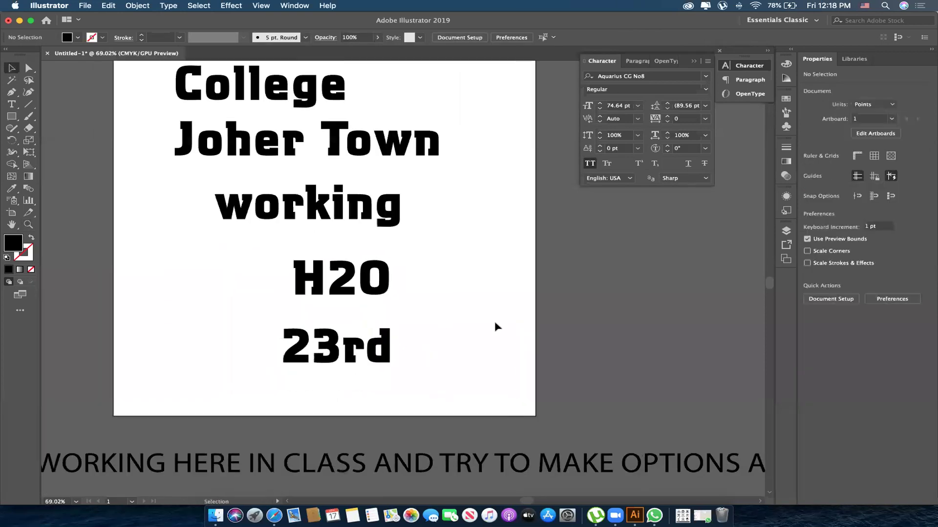
click(356, 283)
double_click(357, 283)
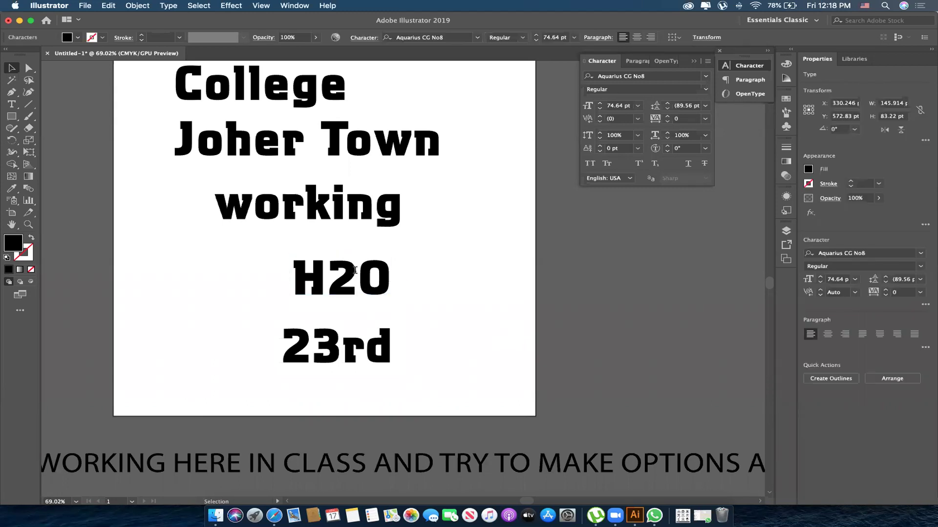
drag(352, 271, 338, 274)
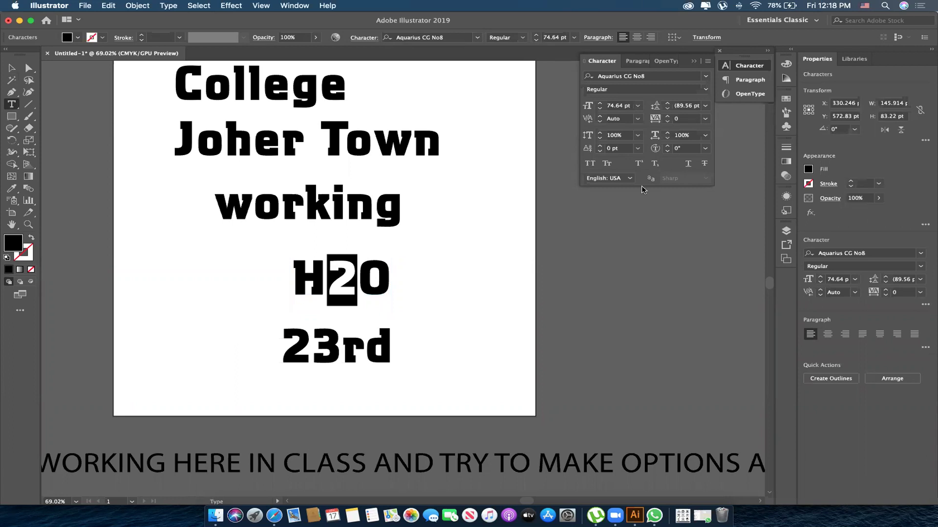
click(655, 164)
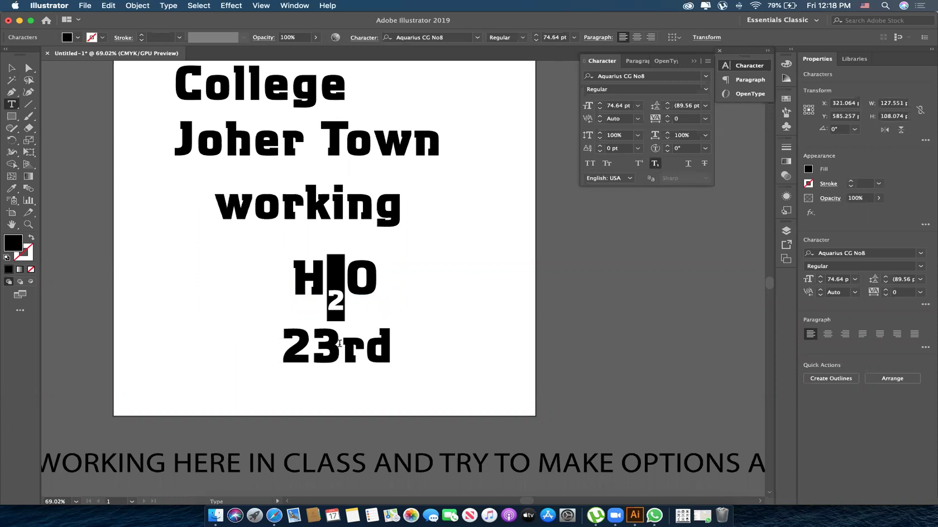
- Make 'rd' in 23rd superscript, then move 23rd lower and H2O slightly up
drag(340, 344, 389, 344)
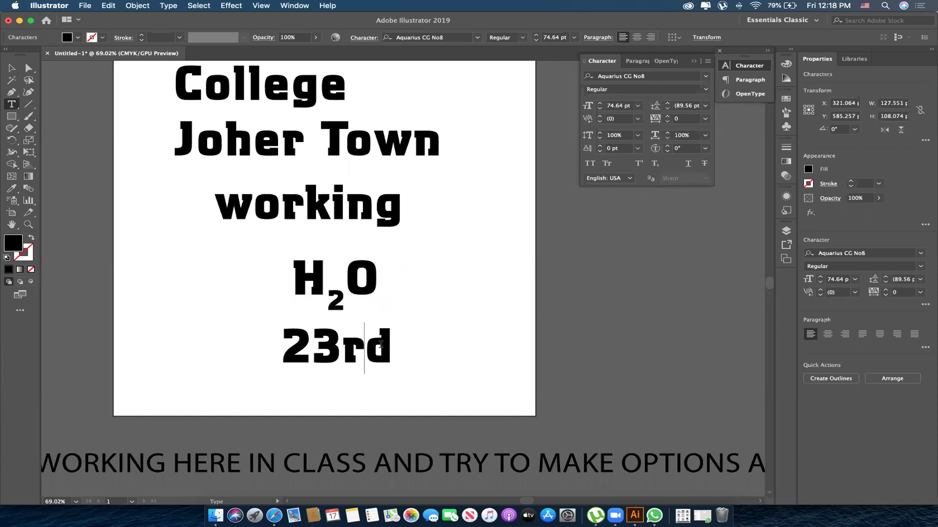
click(639, 164)
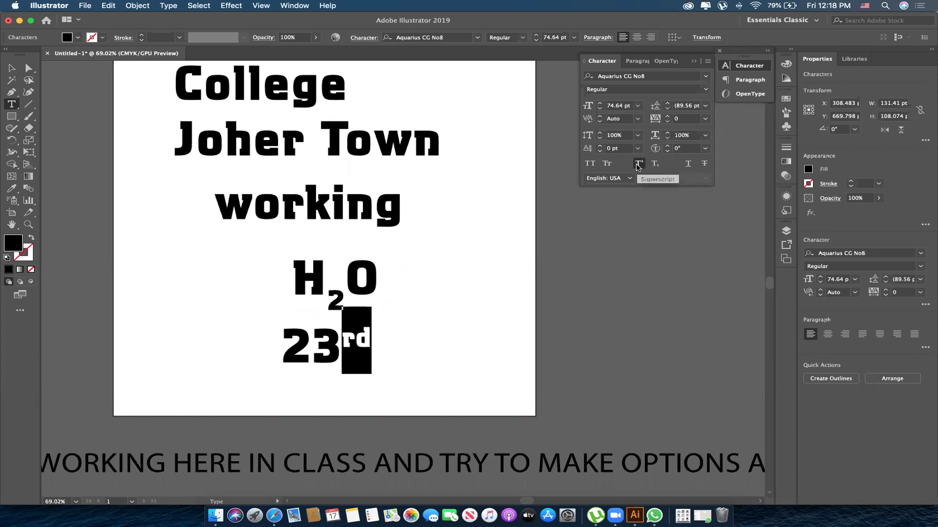
key(Escape)
drag(307, 341, 307, 351)
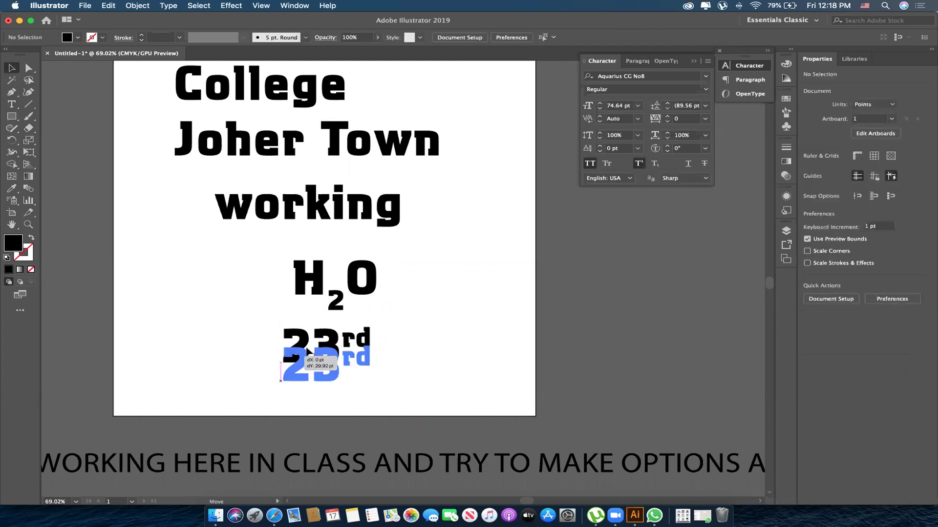
drag(361, 278, 365, 268)
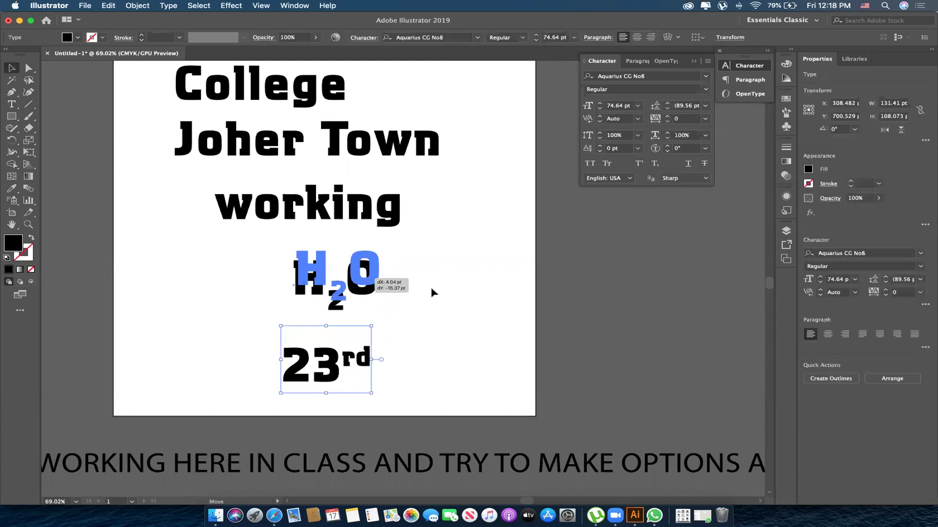
click(485, 346)
- Test superscript and subscript on the final 'g' of 'working', returning it to normal
key(super+z)
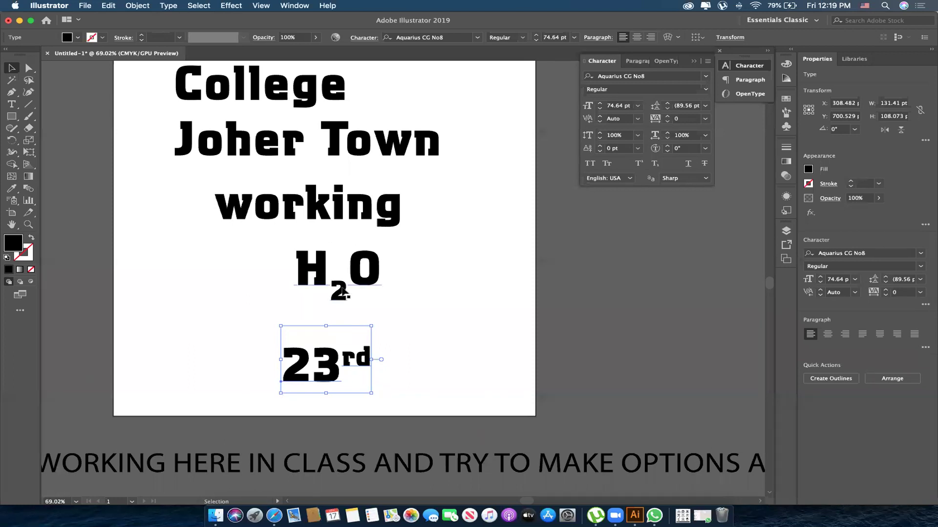
click(303, 205)
double_click(390, 205)
drag(374, 205, 403, 205)
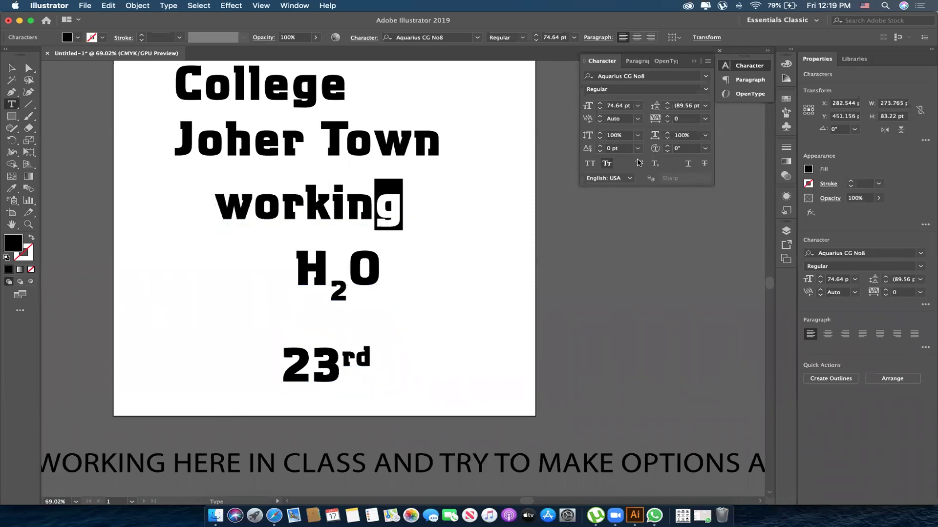
click(639, 164)
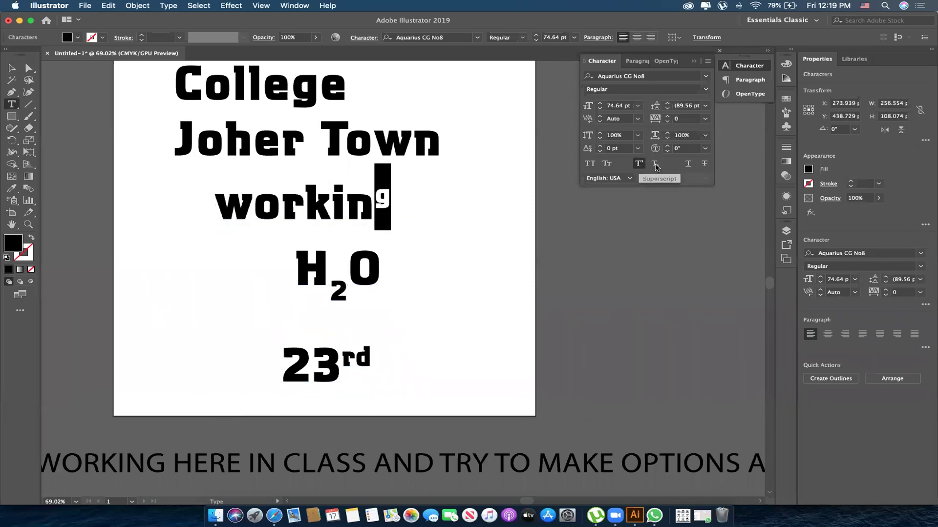
click(655, 164)
click(639, 164)
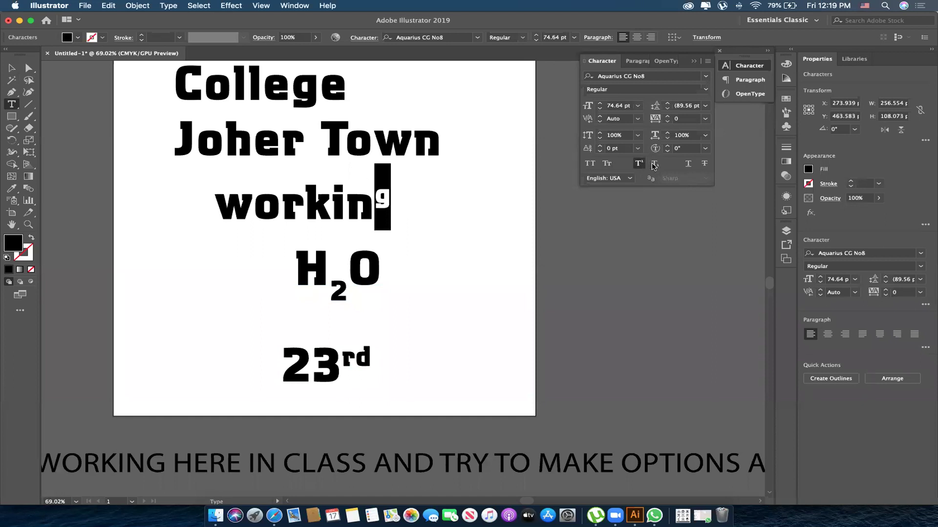
click(655, 164)
click(654, 164)
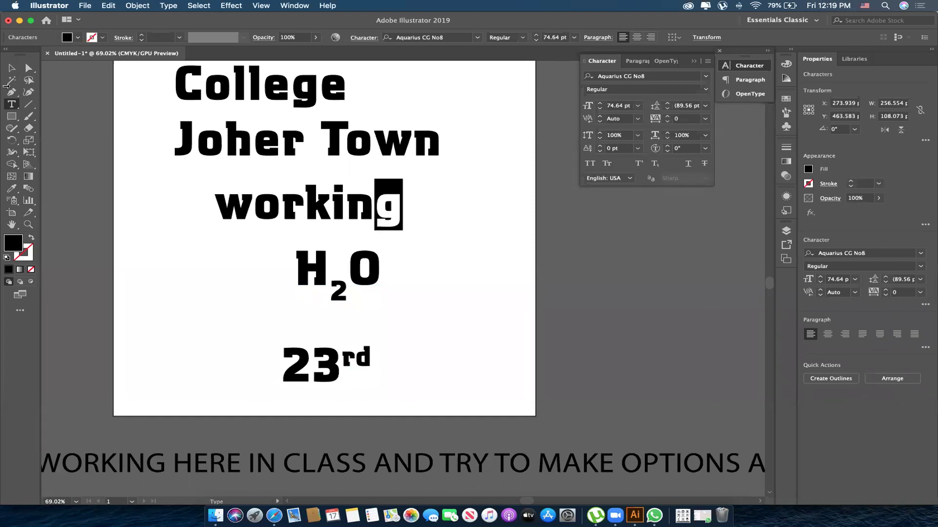
key(Escape)
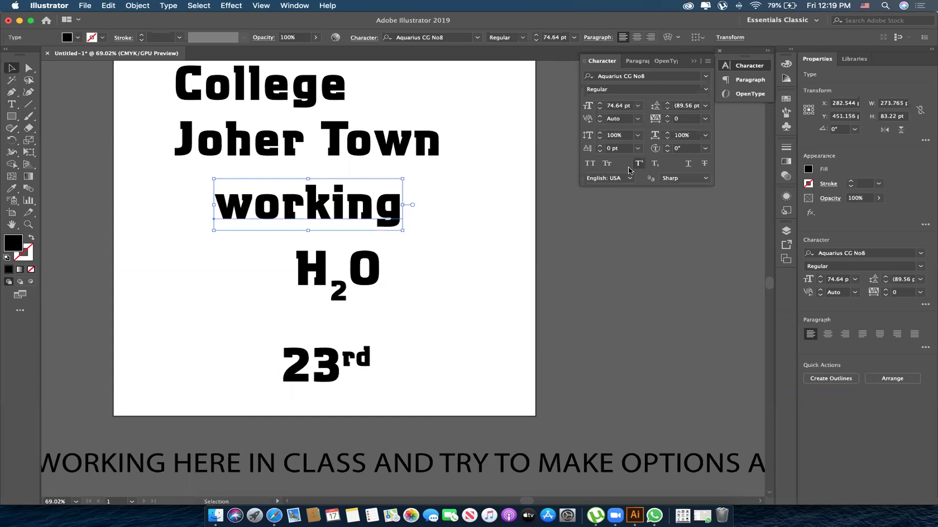
- Make the whole 'working' superscript, place H2O right of 23rd, and move 'working' left
click(639, 164)
click(427, 274)
drag(338, 271, 428, 329)
click(267, 219)
drag(238, 220, 175, 238)
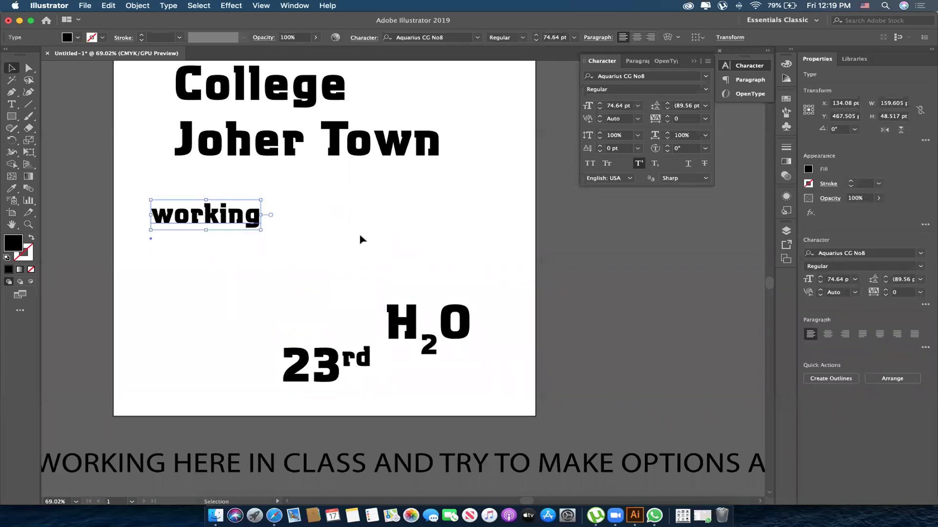
- Turn superscript off for 'working', removing the test text typed after it
double_click(266, 214)
text(kajhsdfkjadhlsjh)
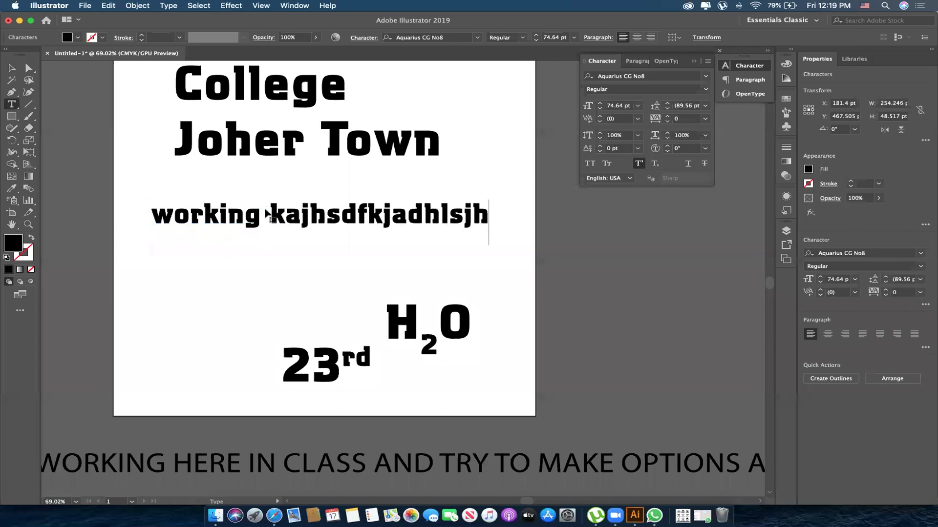
key(Escape)
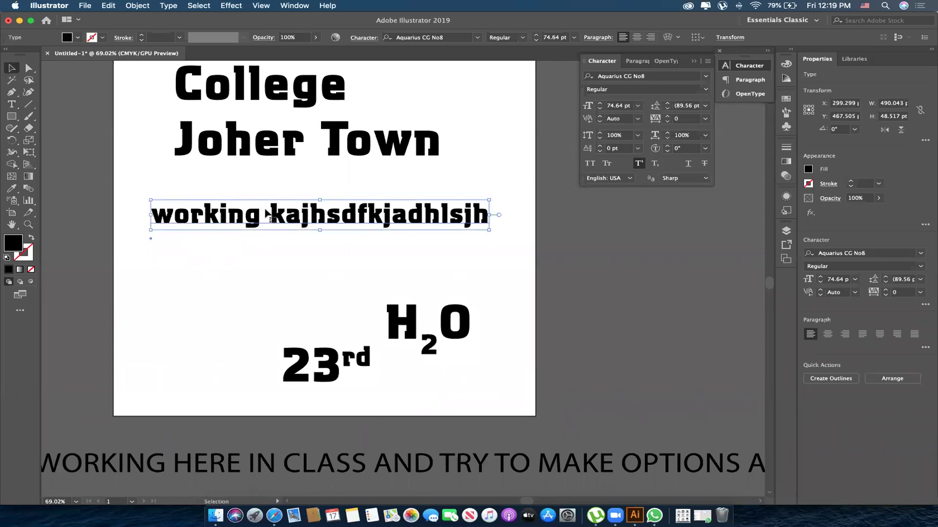
click(638, 165)
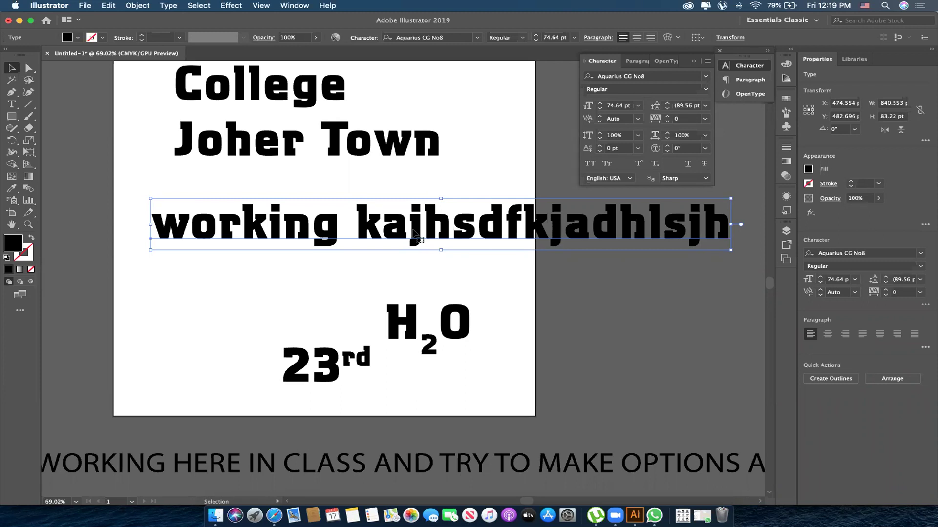
double_click(410, 230)
key(shift+Left)
key(shift+Left)
key(shift+End)
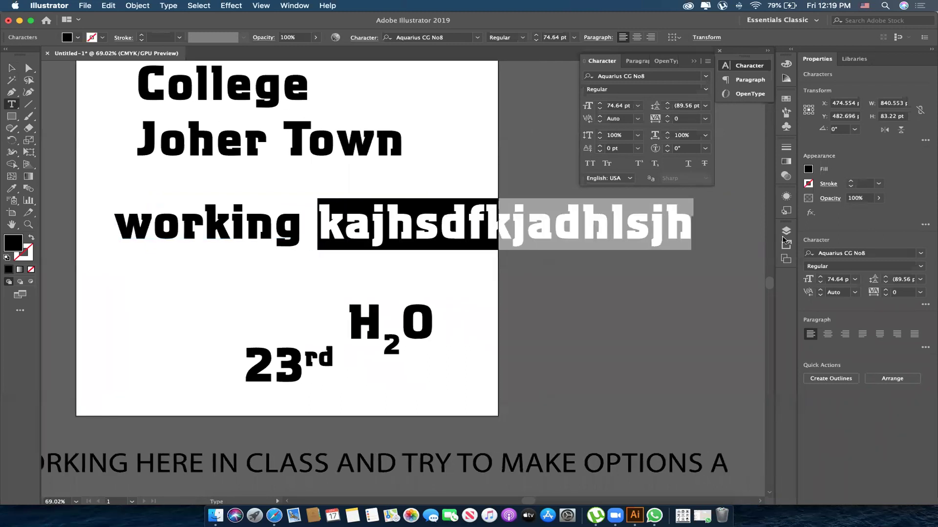
key(BackSpace)
key(Escape)
- Enlarge 'working', line up 23rd and H2O side by side, and zoom out to 50%
mouse_move(303, 249)
mouse_down()
mouse_move(353, 238)
mouse_move(394, 249)
mouse_move(390, 235)
mouse_up()
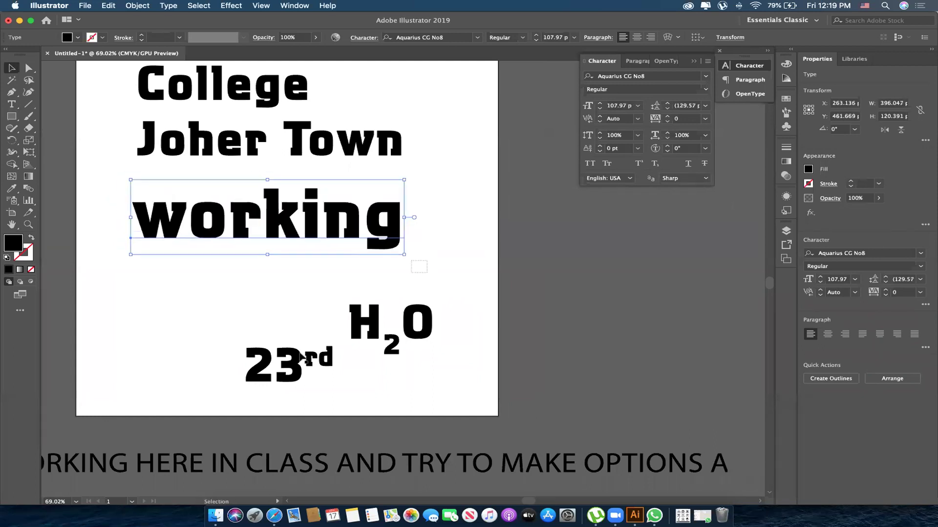
click(293, 283)
drag(274, 366, 207, 341)
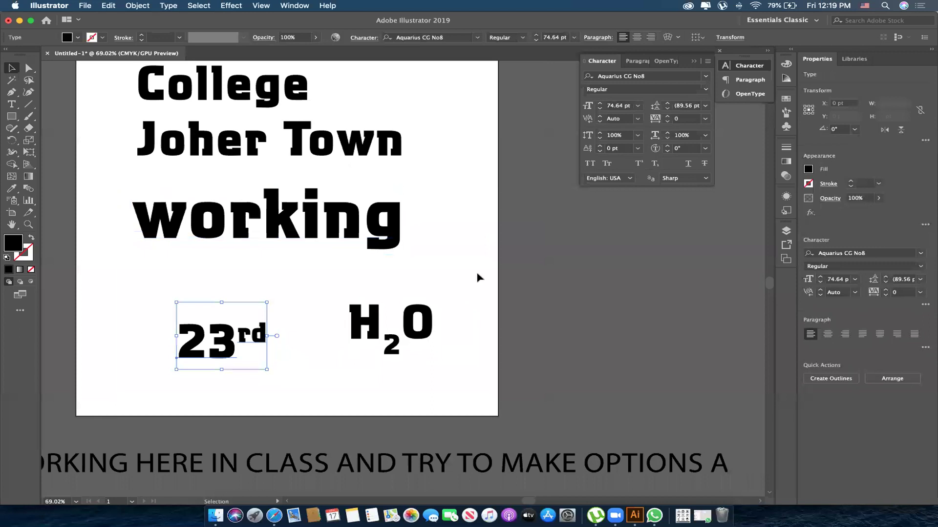
drag(350, 350, 327, 369)
click(484, 271)
scroll(498, 304, up, 3)
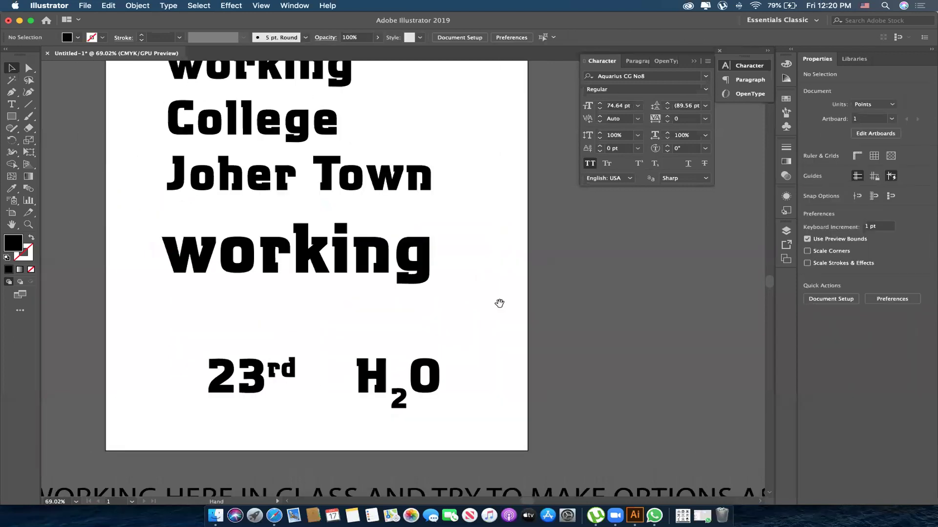
scroll(494, 247, up, 3)
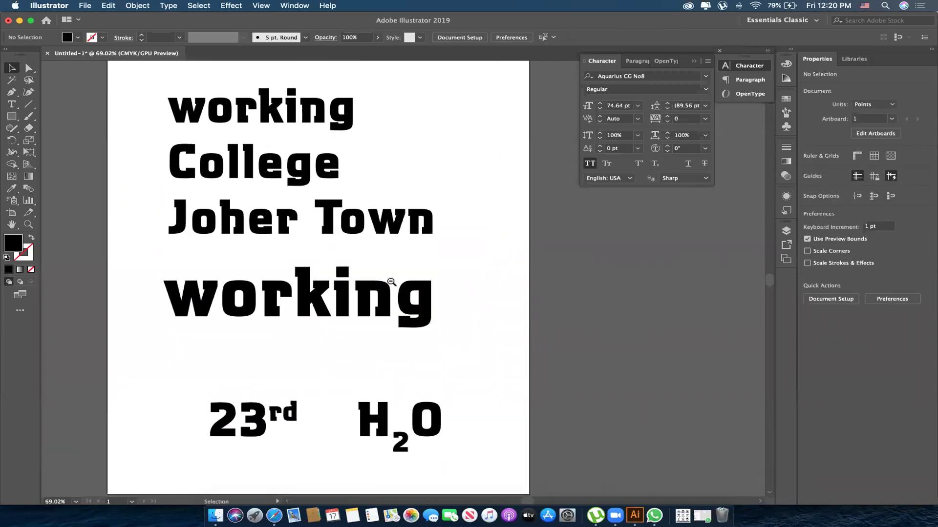
alt+click(477, 335)
key(v)
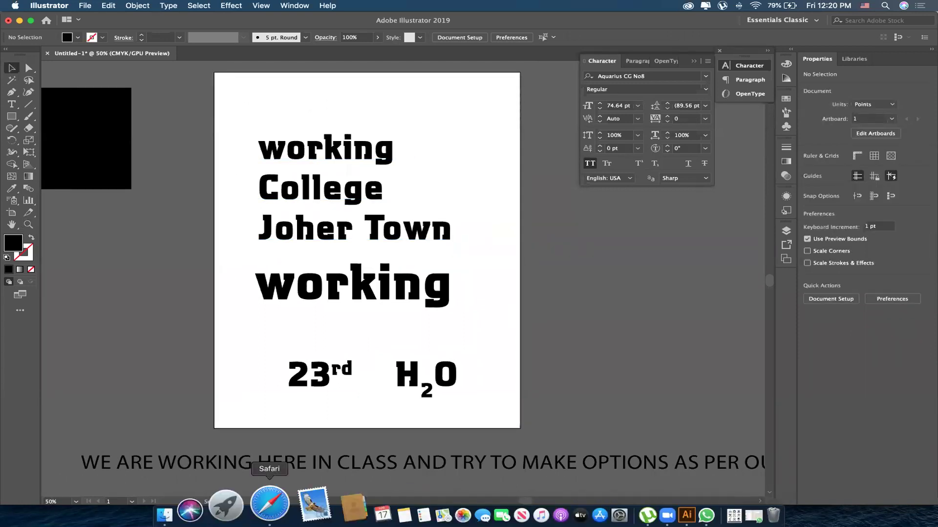
click(266, 512)
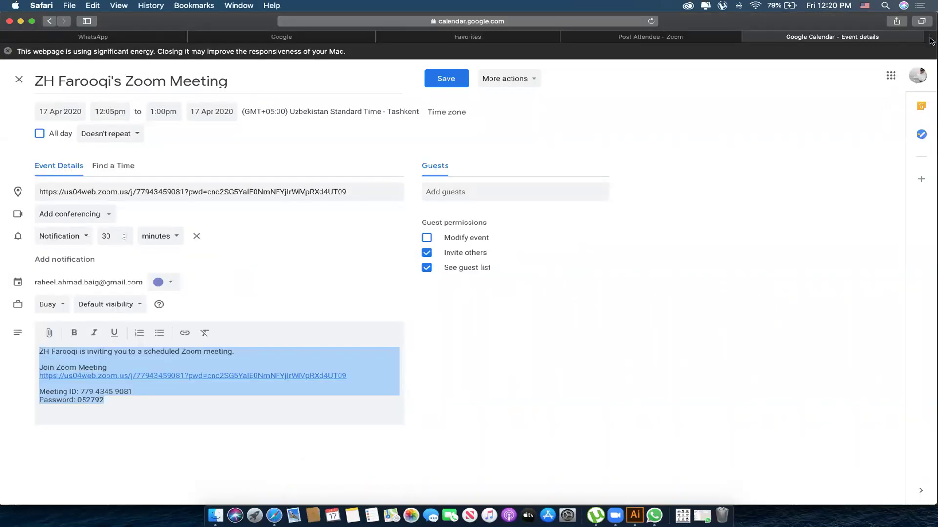
- Search Google for 'wikipedia paksitan' and open the Pakistan Wikipedia article
key(super+t)
click(609, 183)
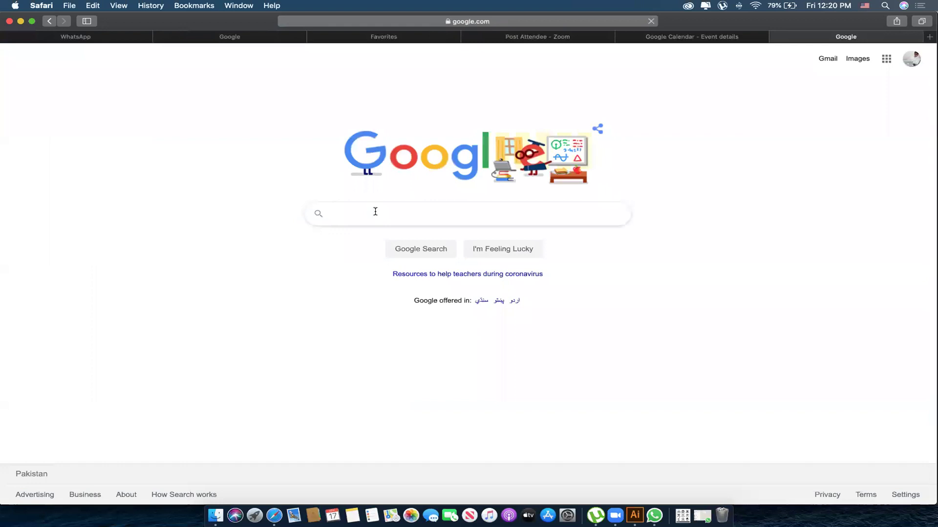
text(wiki)
key(Down)
text(paksitan)
key(Return)
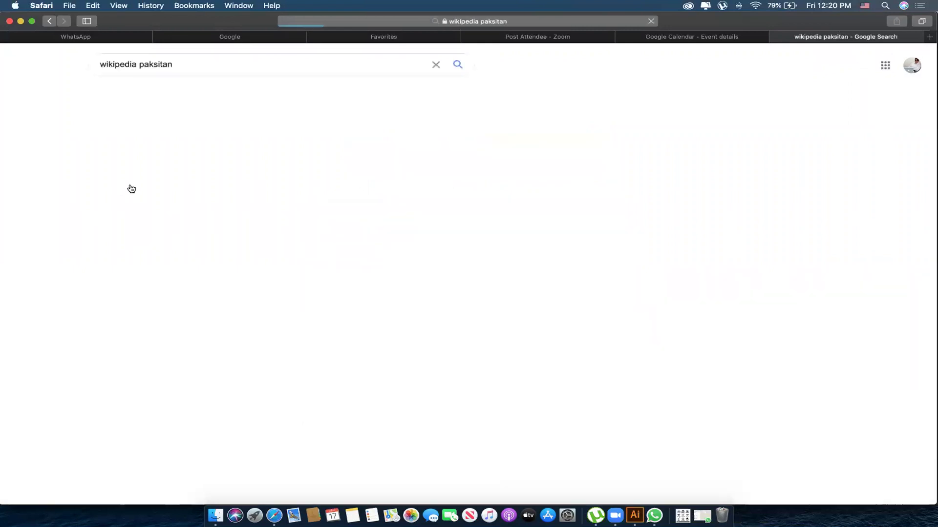
click(229, 138)
click(183, 149)
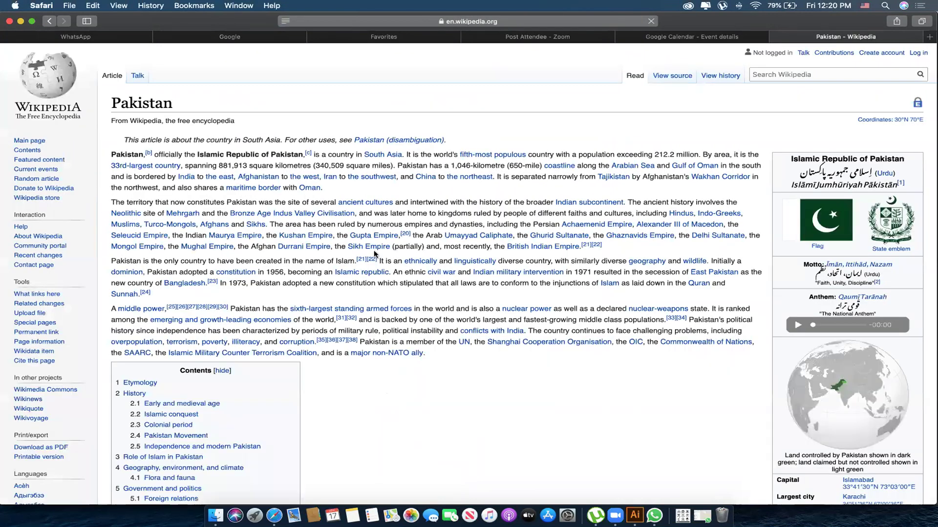
- Select the Pakistan article's opening history paragraphs for copying
drag(463, 274, 478, 252)
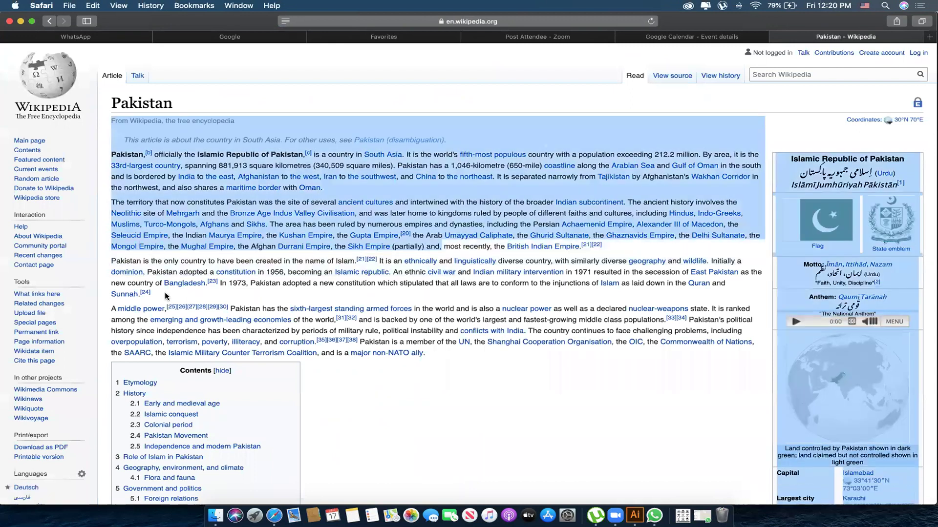
click(156, 297)
drag(111, 250, 112, 202)
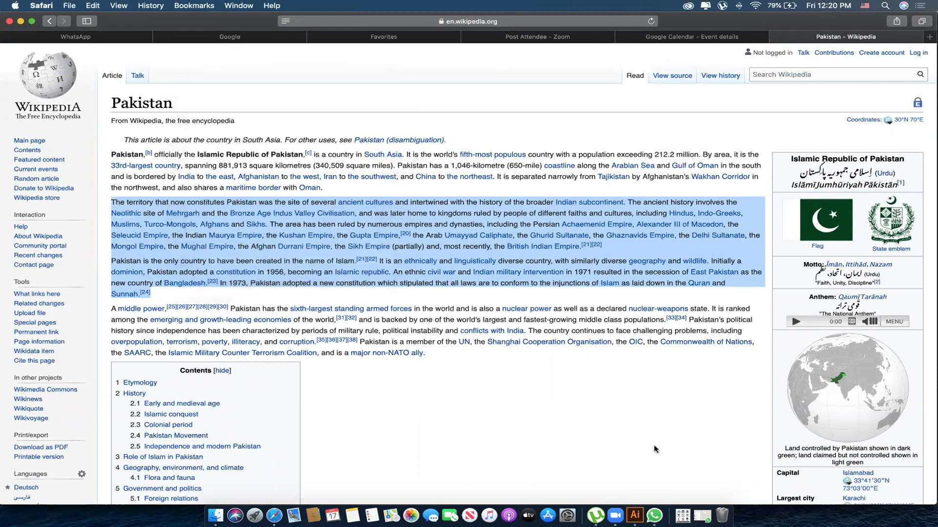
key(ctrl+Up)
click(232, 451)
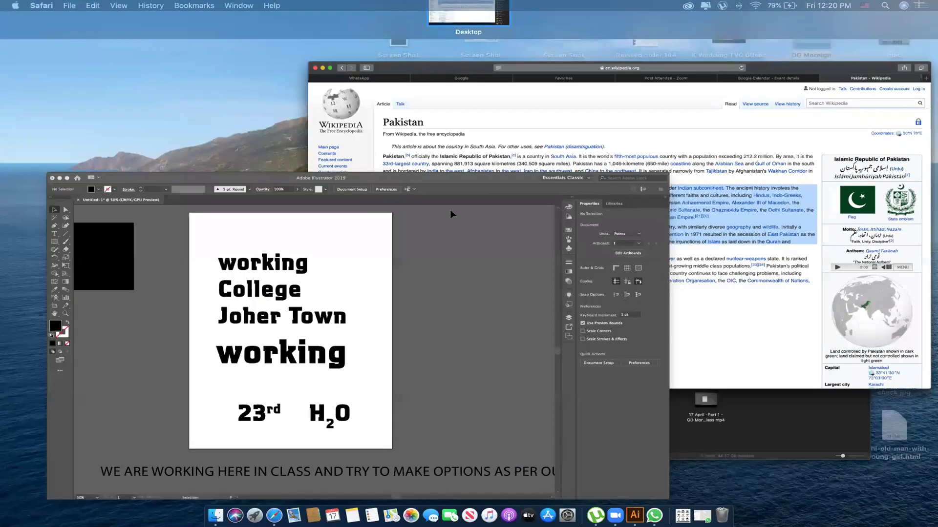
- Draw a second landscape artboard, Artboard 2, beside the first with the Artboard tool
scroll(282, 268, right, 10)
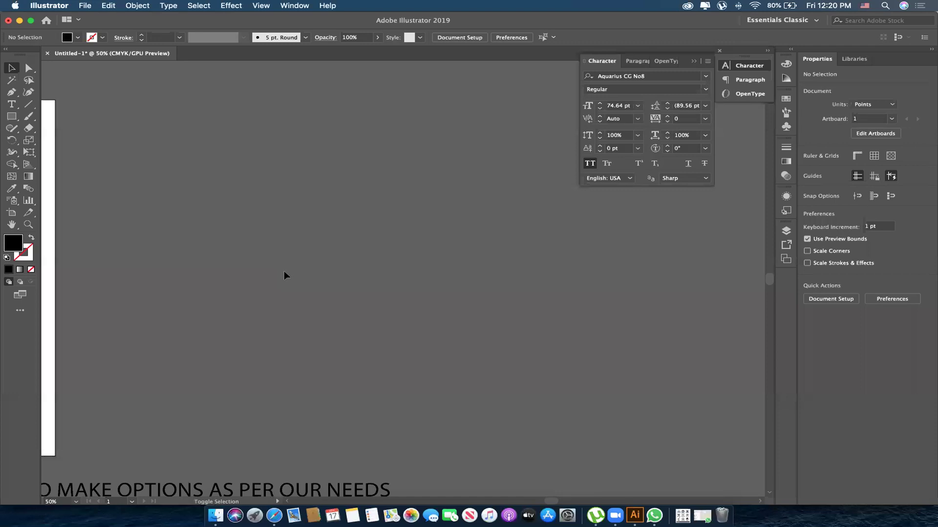
key(shift+o)
drag(145, 100, 634, 447)
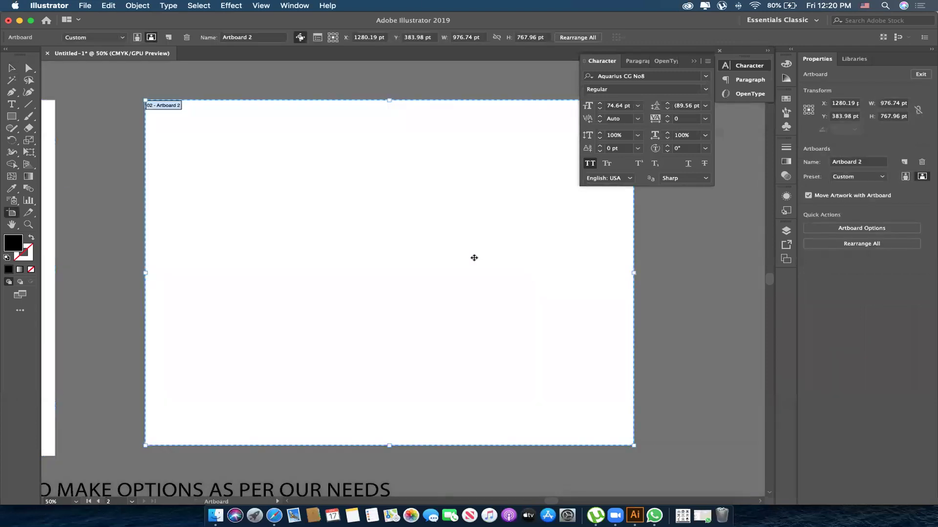
scroll(422, 240, right, 5)
drag(415, 241, 436, 241)
key(v)
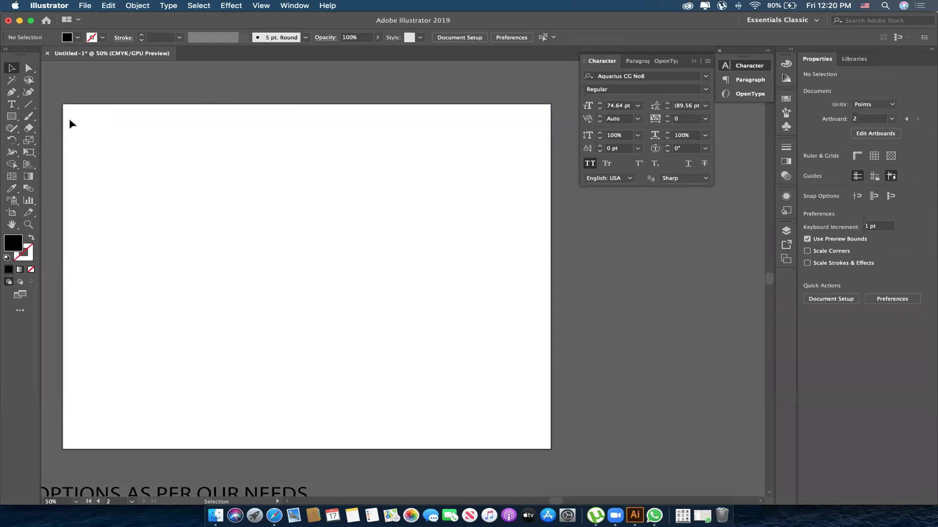
click(11, 104)
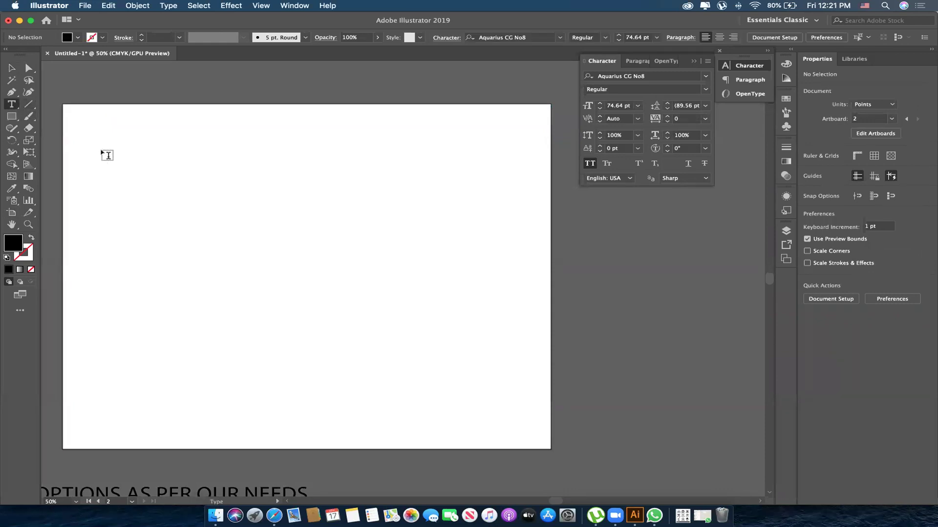
- Draw a text area on Artboard 2 and paste the copied Pakistan paragraphs
drag(119, 149, 468, 378)
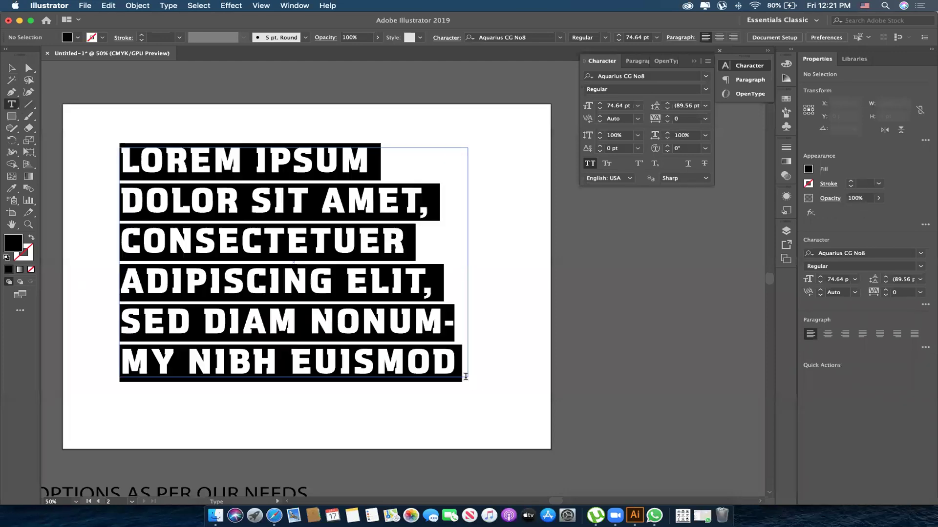
key(Escape)
key(super+v)
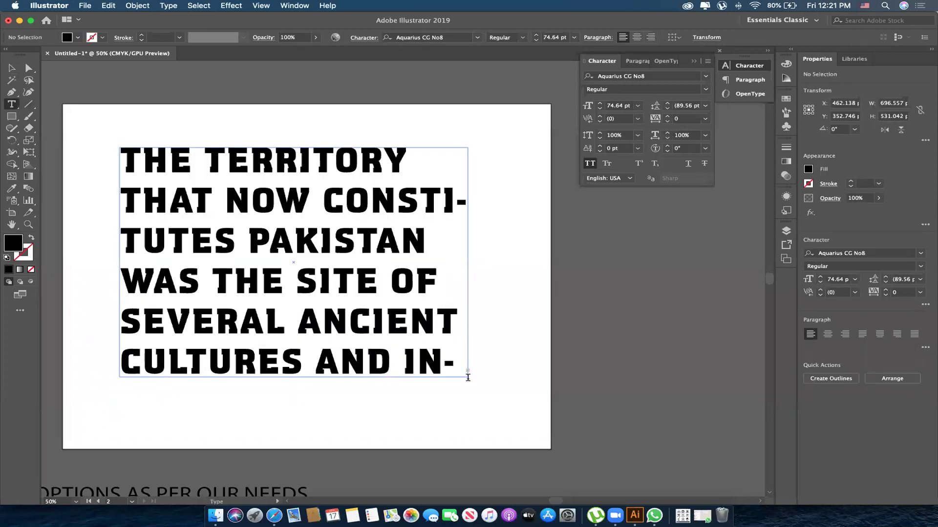
key(Escape)
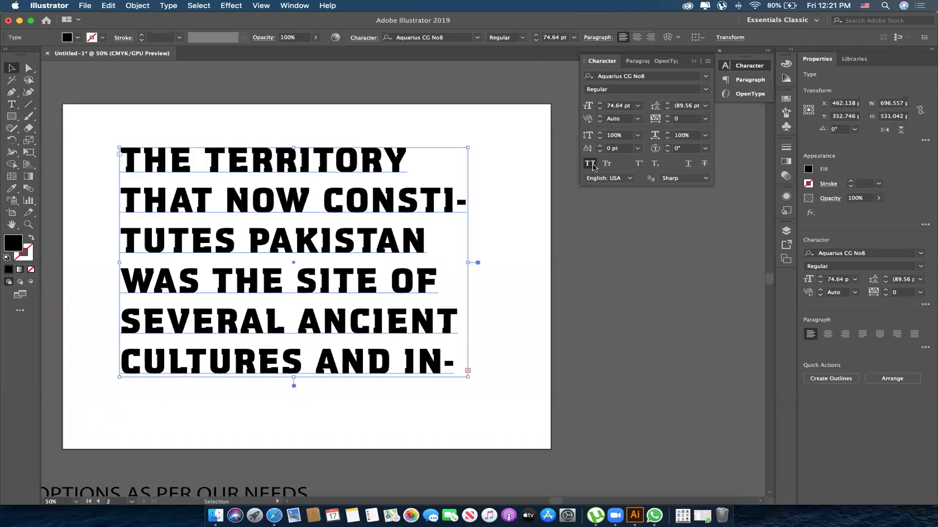
- Set the pasted text to mixed case, 18 pt Helvetica Condensed Medium
click(590, 164)
click(637, 105)
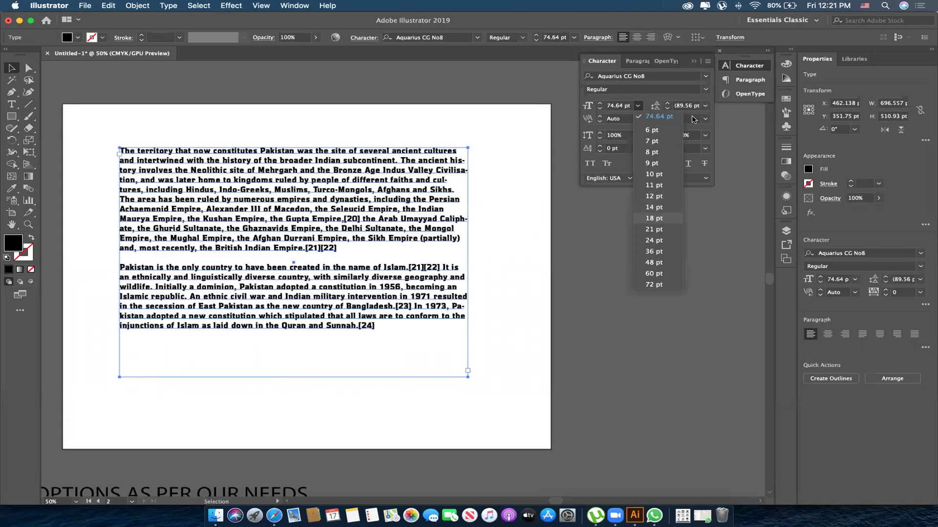
key(Return)
click(705, 76)
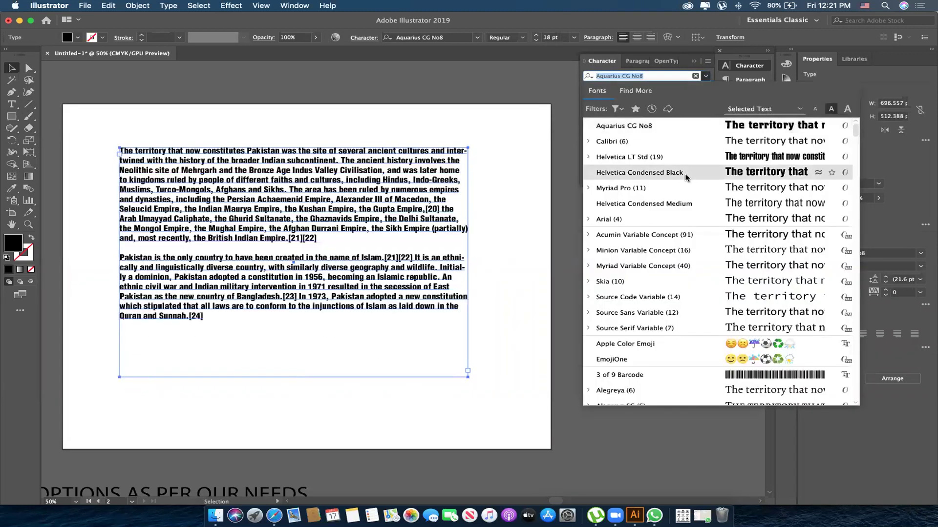
click(683, 204)
click(489, 229)
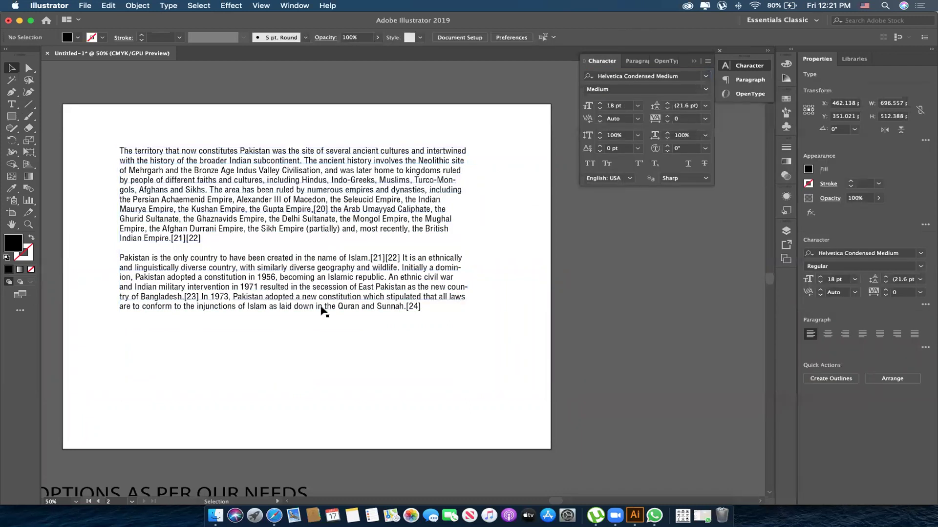
- Select the Pakistan text frame on Artboard 2
click(414, 238)
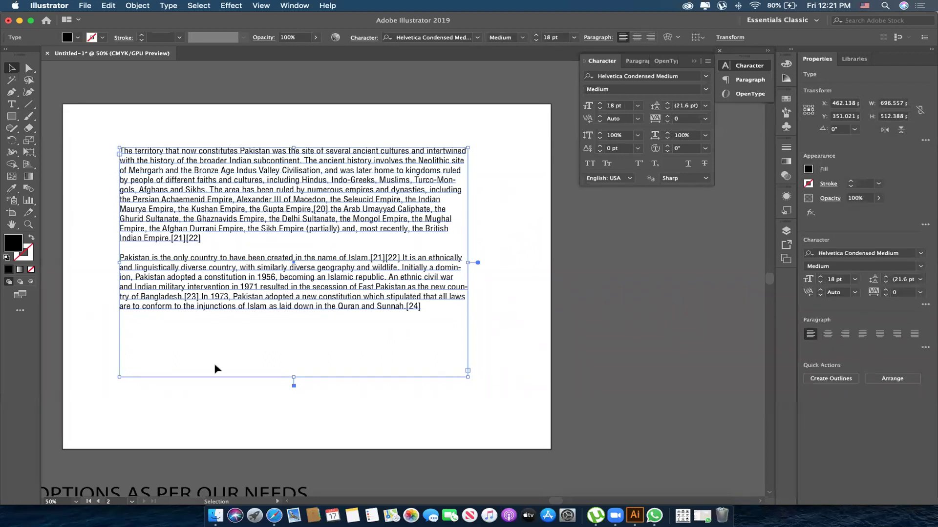
click(431, 268)
click(299, 219)
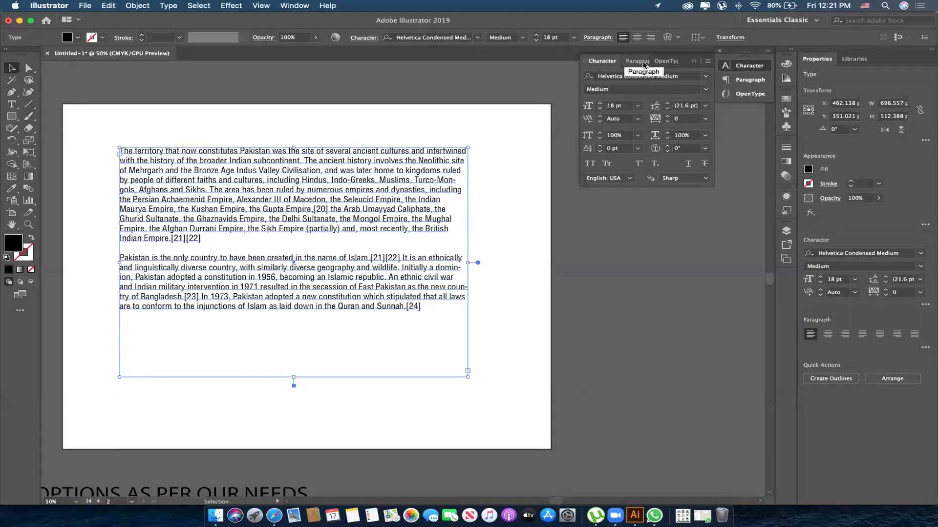
click(639, 108)
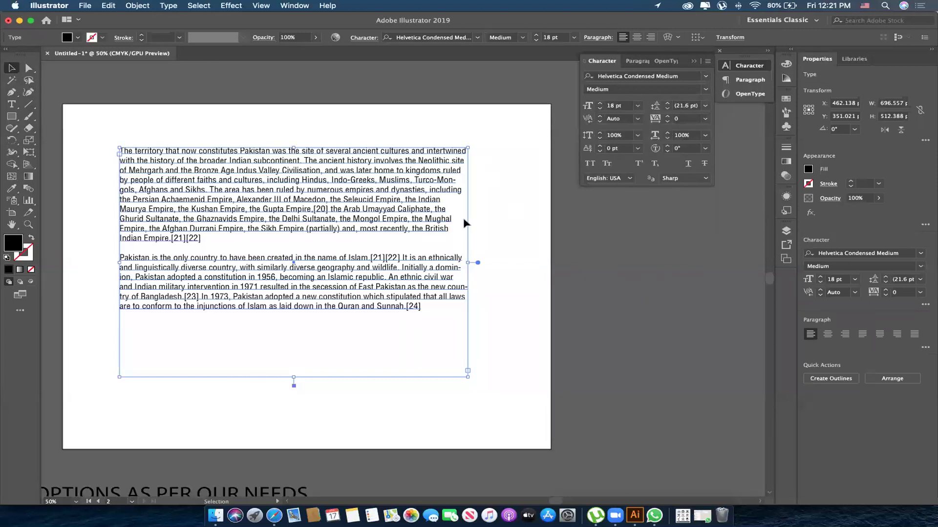
- Adjust the Pakistan text's leading with Alt+Up/Down until it settles at 19.6 pt
key(alt+Down)
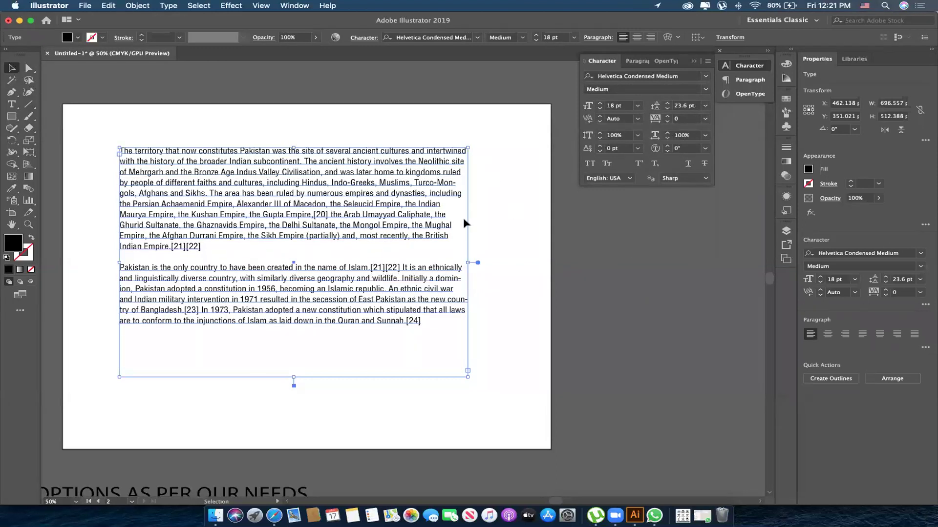
key(alt+Down)
key(alt+Down)
key(alt+Down)
key(alt+Down)
key(alt+Down)
key(alt+Down)
key(alt+Down)
key(alt+Down)
key(alt+Down)
key(alt+Down)
key(alt+Down)
key(alt+Down)
key(alt+Down)
key(alt+Down)
key(alt+Down)
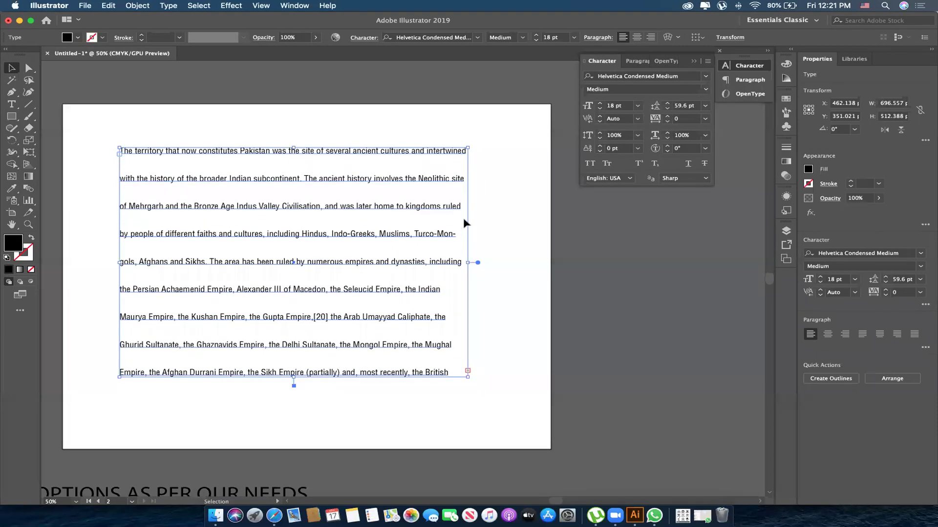
key(alt+Down)
key(alt+Down)
key(alt+Down)
key(alt+Down)
key(alt+Down)
key(alt+Up)
key(alt+Up)
key(alt+Up)
key(alt+Up)
key(alt+Up)
key(alt+Up)
key(alt+Up)
key(alt+Up)
key(alt+Up)
key(alt+Up)
key(alt+Up)
key(alt+Up)
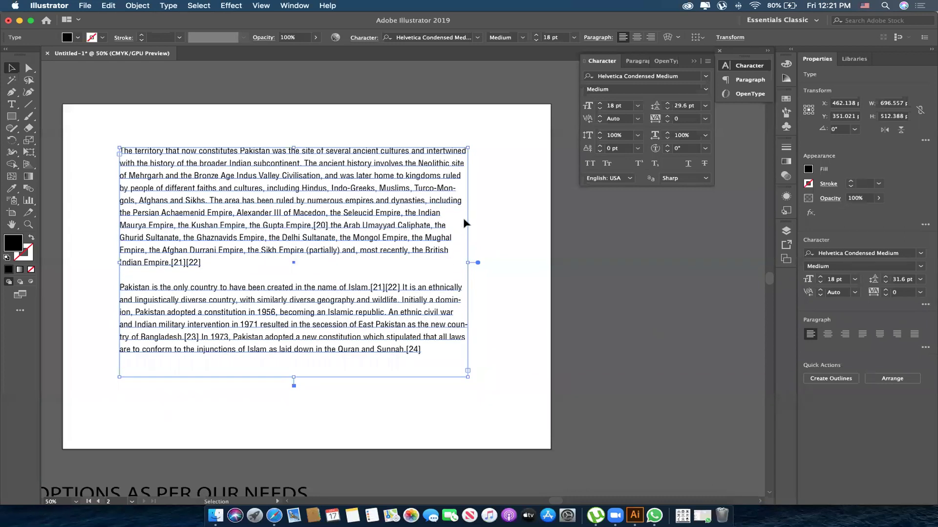
key(alt+Up)
key(alt+Up)
key(alt+Up)
key(alt+Down)
key(alt+Down)
key(alt+Down)
key(alt+Up)
key(alt+Down)
key(alt+Up)
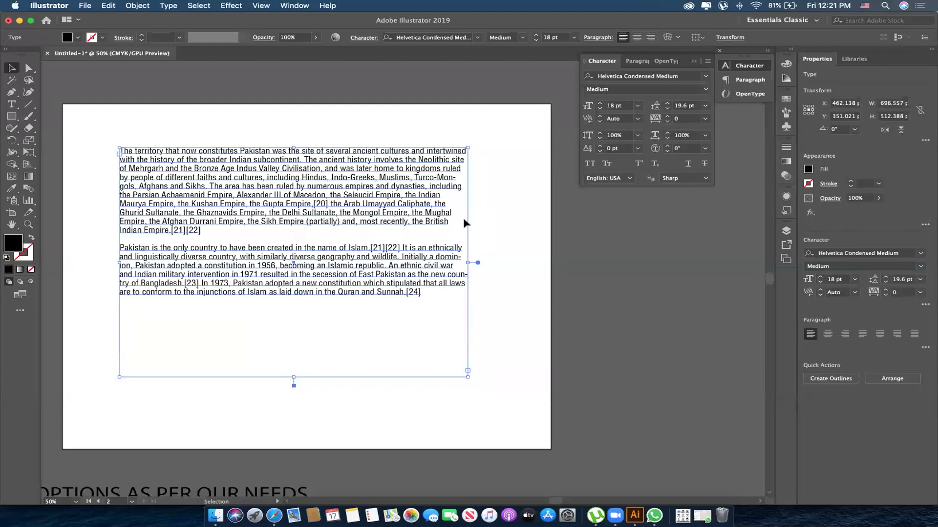
- Try tracking values with Alt+Left/Right, settling the Pakistan text's letter spacing at 40
key(alt+Right)
key(alt+Right)
key(alt+Right)
key(alt+Right)
key(alt+Right)
key(alt+Right)
key(alt+Right)
key(alt+Right)
key(alt+Right)
key(alt+Right)
key(alt+Right)
key(alt+Right)
key(alt+Right)
key(alt+Right)
key(alt+Right)
key(alt+Right)
key(alt+Right)
key(alt+Right)
key(alt+Right)
key(alt+Right)
key(alt+Right)
key(alt+Right)
key(alt+Right)
key(alt+Right)
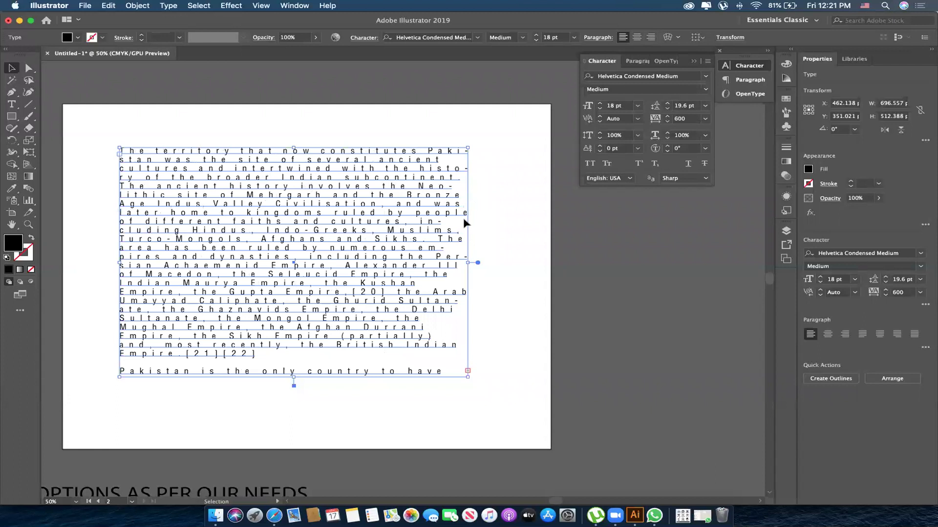
key(alt+Right)
key(alt+Right)
key(alt+Right)
key(alt+Left)
key(alt+Left)
key(alt+Left)
key(alt+Left)
key(alt+Left)
key(alt+Left)
key(alt+Left)
key(alt+Left)
key(alt+Left)
key(alt+Left)
key(alt+Left)
key(alt+Left)
key(alt+Left)
key(alt+Left)
key(alt+Left)
key(alt+Left)
key(alt+Left)
key(alt+Left)
key(alt+Left)
key(alt+Left)
key(alt+Left)
key(alt+Left)
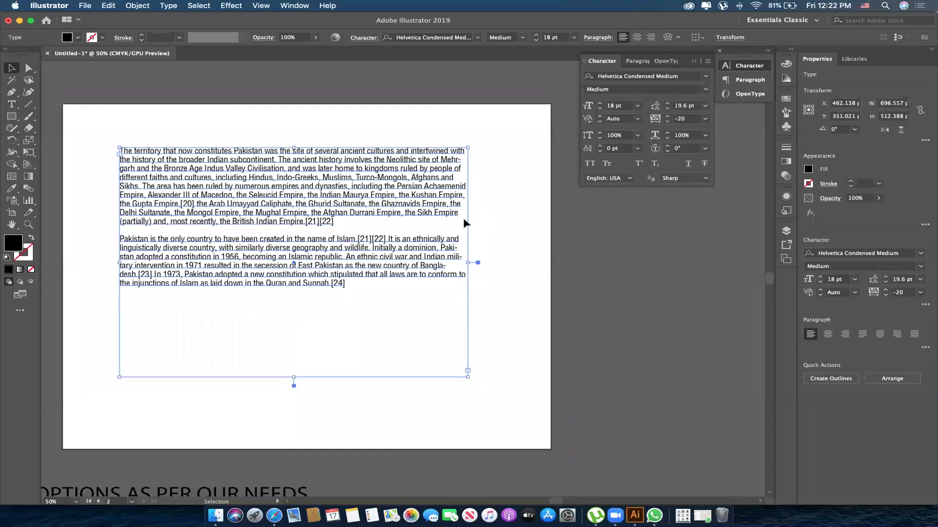
key(alt+Left)
key(alt+Left)
key(alt+Left)
key(alt+Left)
key(alt+Left)
key(alt+Left)
key(alt+Left)
key(alt+Left)
key(alt+Left)
key(alt+Left)
key(alt+Left)
key(alt+Left)
key(alt+Right)
key(alt+Right)
key(alt+Right)
key(alt+Right)
key(alt+Right)
key(alt+Right)
key(alt+Right)
key(alt+Right)
key(alt+Right)
key(alt+Right)
key(alt+Right)
key(alt+Right)
key(alt+Right)
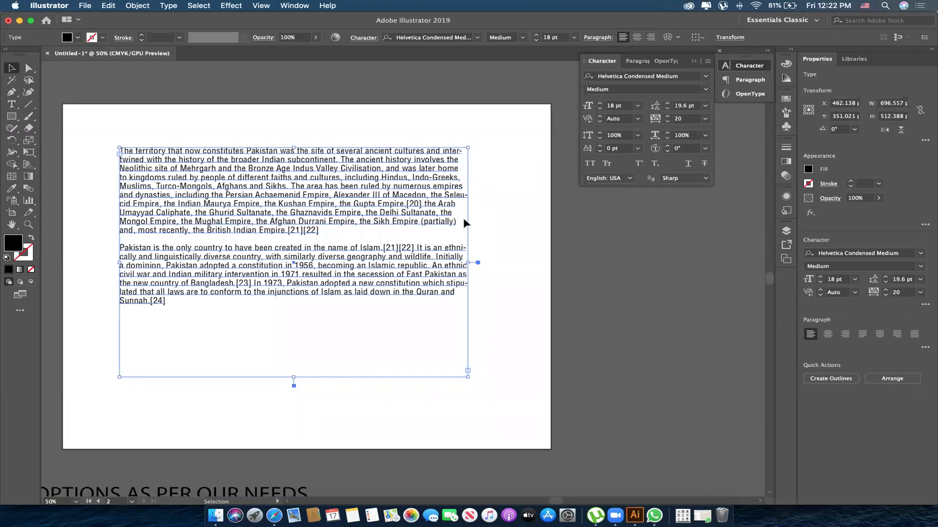
key(alt+Left)
key(alt+Left)
key(alt+Left)
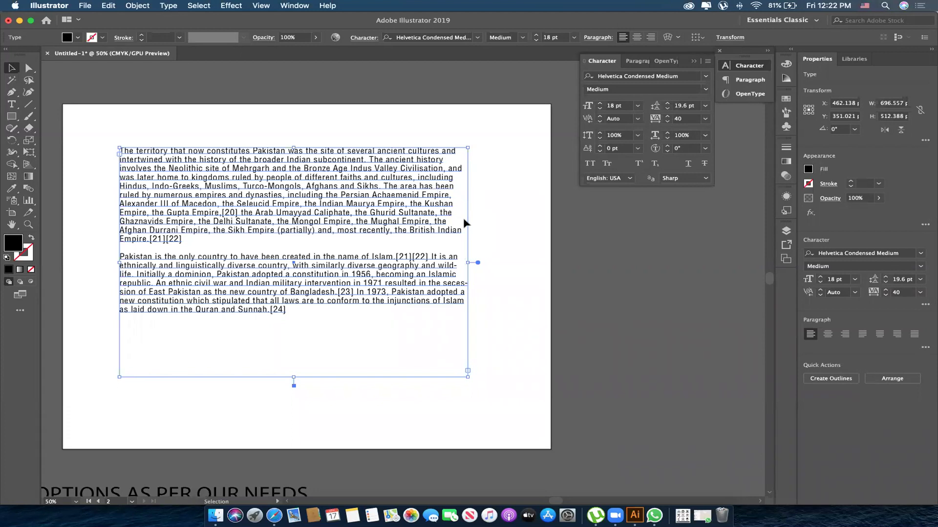
- Alt-drag a copy of the text right of the artboard; move and stretch the original to fill it
click(119, 87)
drag(131, 217, 607, 249)
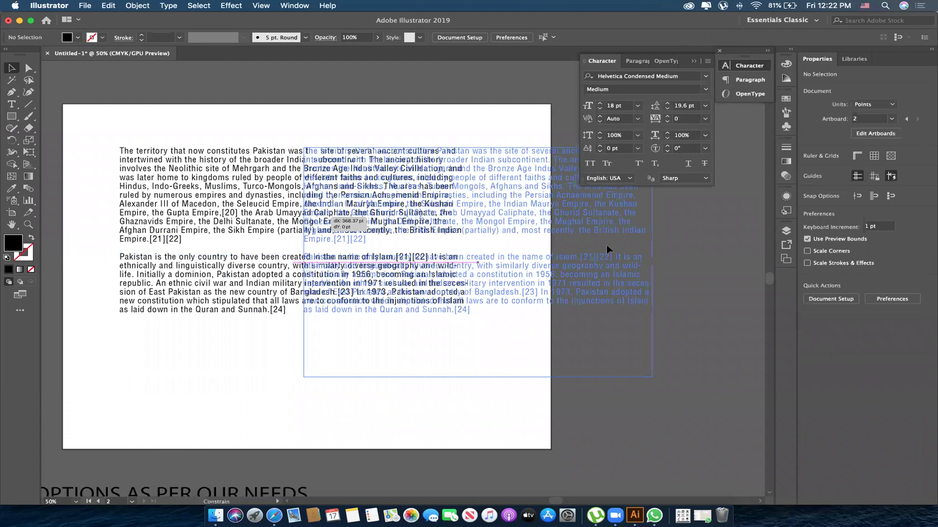
drag(682, 251, 682, 251)
mouse_move(276, 186)
mouse_down()
mouse_move(225, 150)
mouse_move(239, 155)
mouse_up()
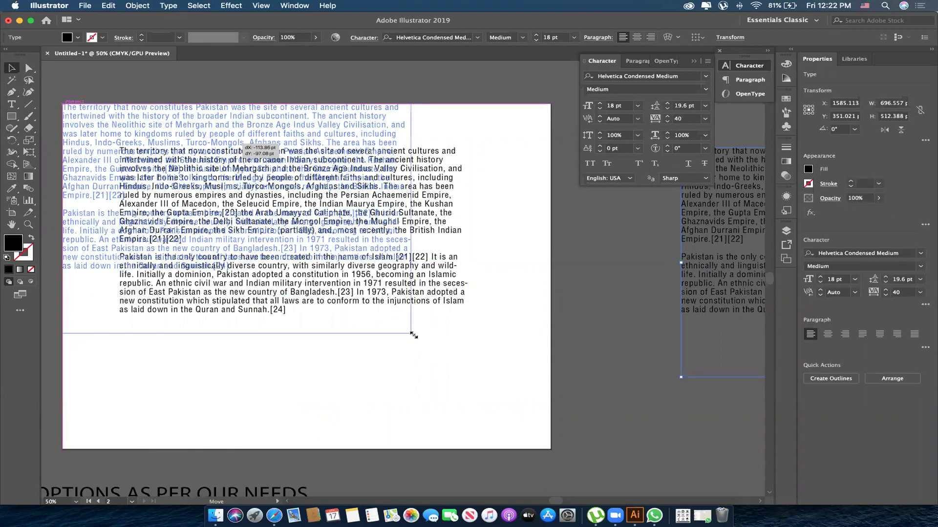
drag(509, 409, 551, 449)
- Raise the artboard text's tracking to 1020
key(alt+Right)
key(alt+Right)
key(alt+Right)
key(alt+Right)
key(alt+Right)
key(alt+Right)
key(alt+Right)
key(alt+Right)
key(alt+Right)
key(alt+Right)
key(alt+Right)
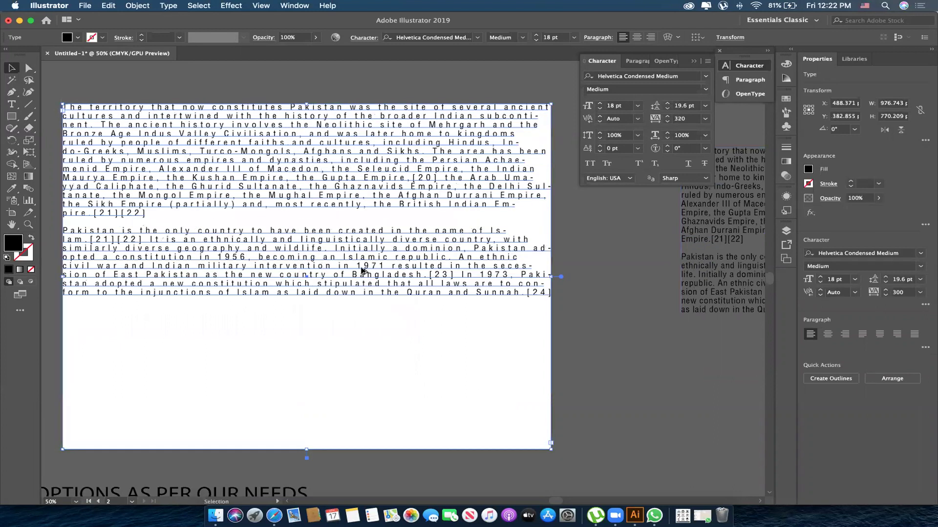
key(alt+Right)
key(alt+Right)
key(alt+Right)
key(alt+Right)
key(alt+Right)
key(alt+Right)
key(alt+Right)
key(alt+Right)
key(alt+Right)
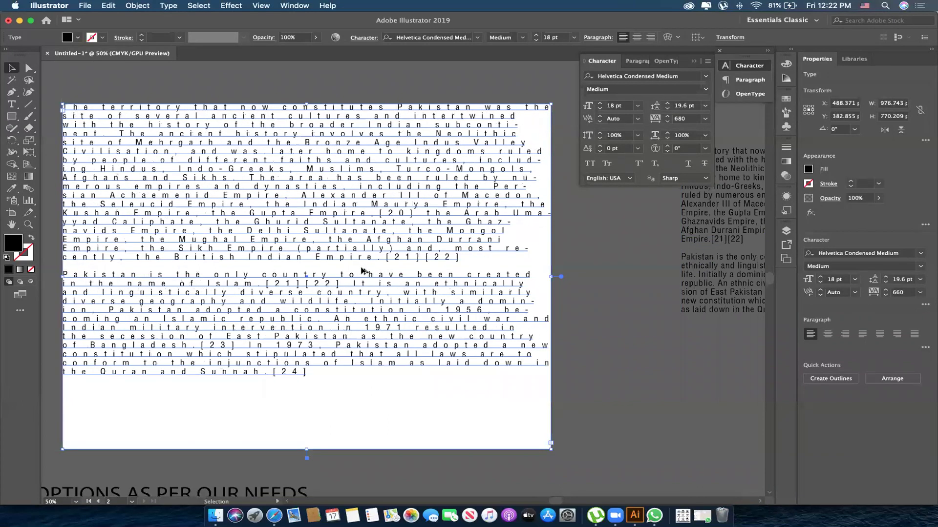
key(alt+Right)
key(alt+Right)
key(alt+Right)
key(alt+Right)
key(alt+Right)
key(alt+Right)
key(alt+Right)
key(alt+Right)
key(alt+Right)
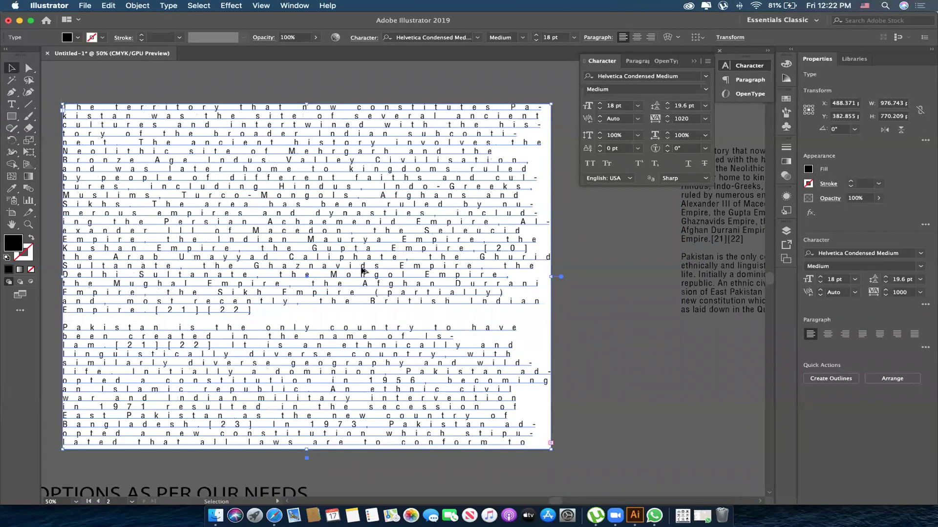
key(alt+Right)
key(alt+Right)
key(alt+Right)
key(alt+Right)
key(alt+Right)
key(alt+Right)
key(alt+Right)
key(alt+Right)
key(alt+Right)
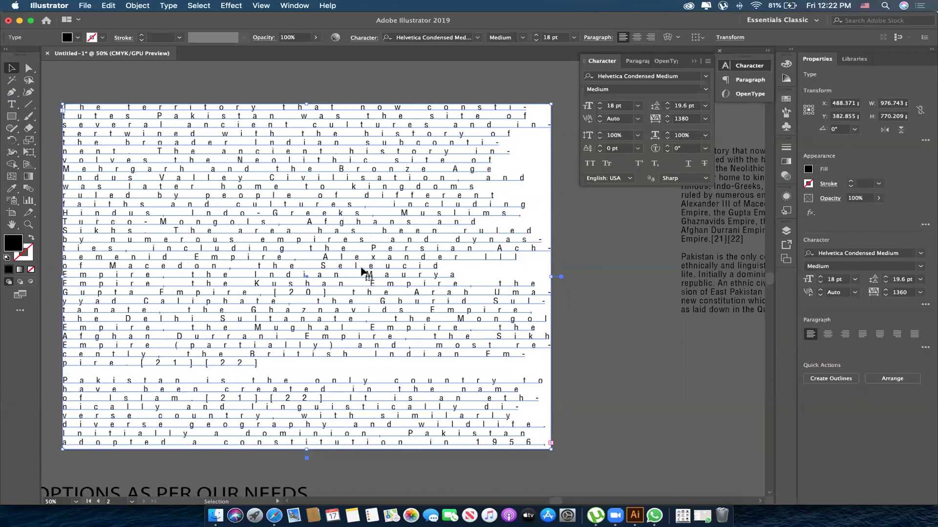
- Fade the widely tracked background text to about 18% opacity, then draw a large rectangle over the artboard
click(617, 293)
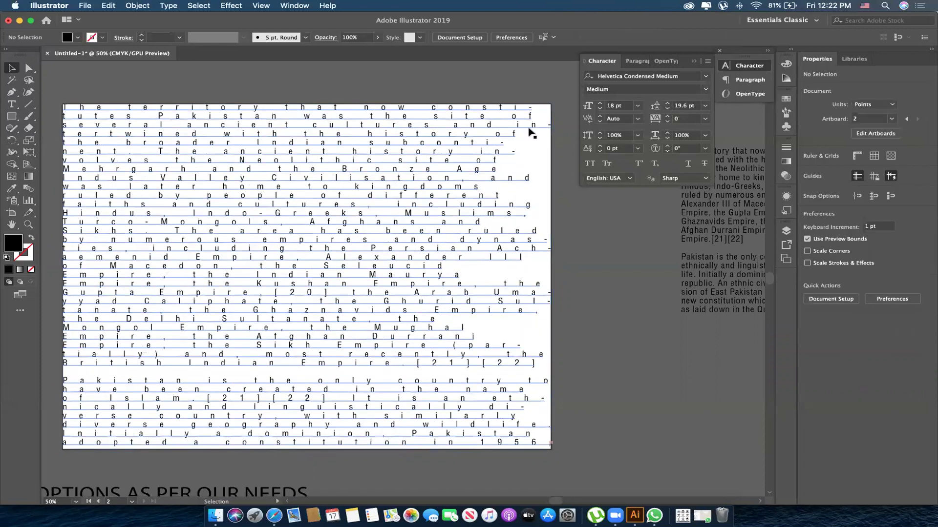
click(492, 236)
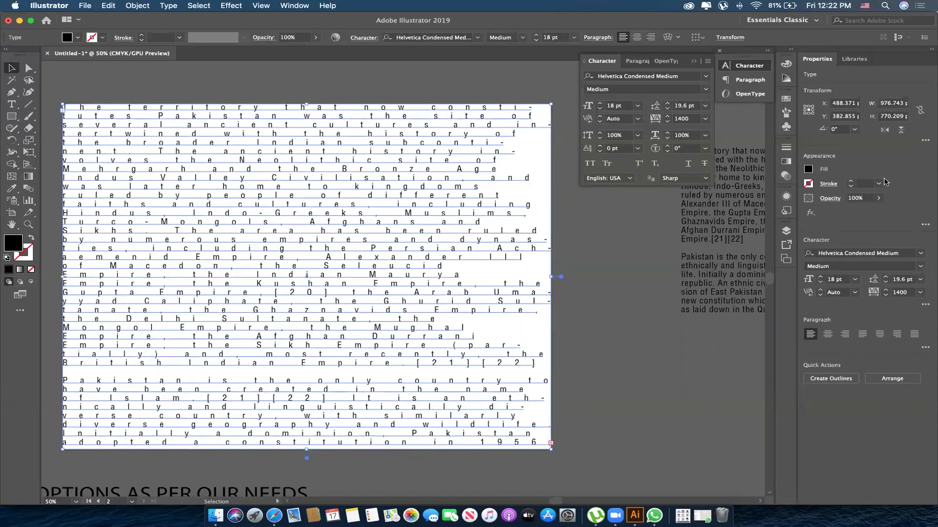
drag(878, 198, 844, 211)
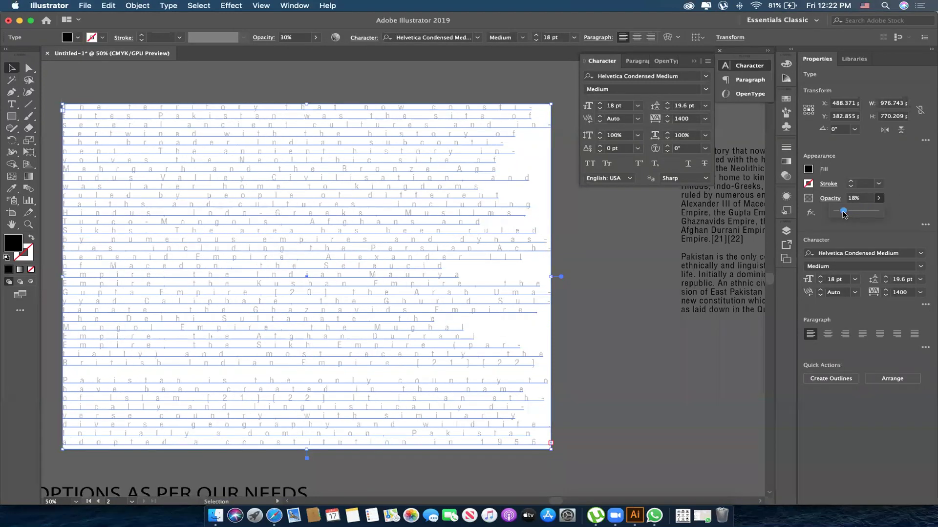
click(597, 350)
key(m)
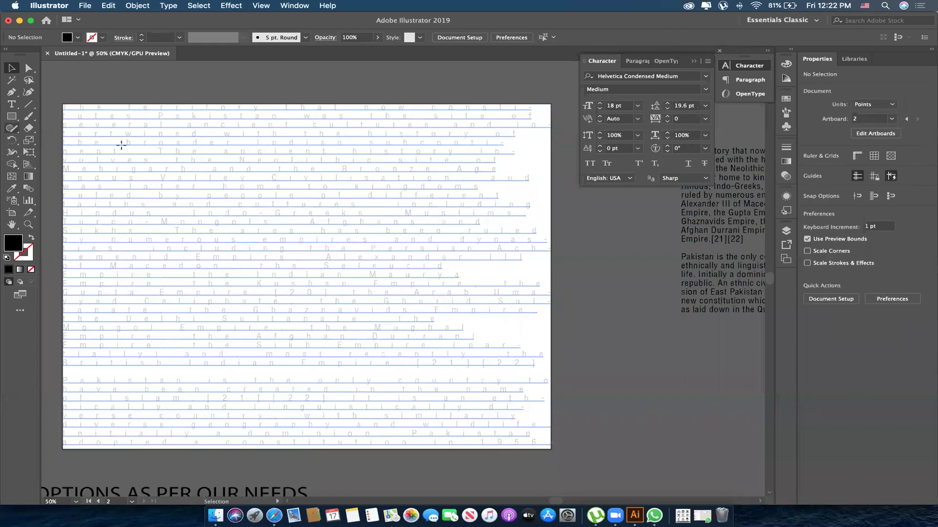
drag(132, 154, 484, 391)
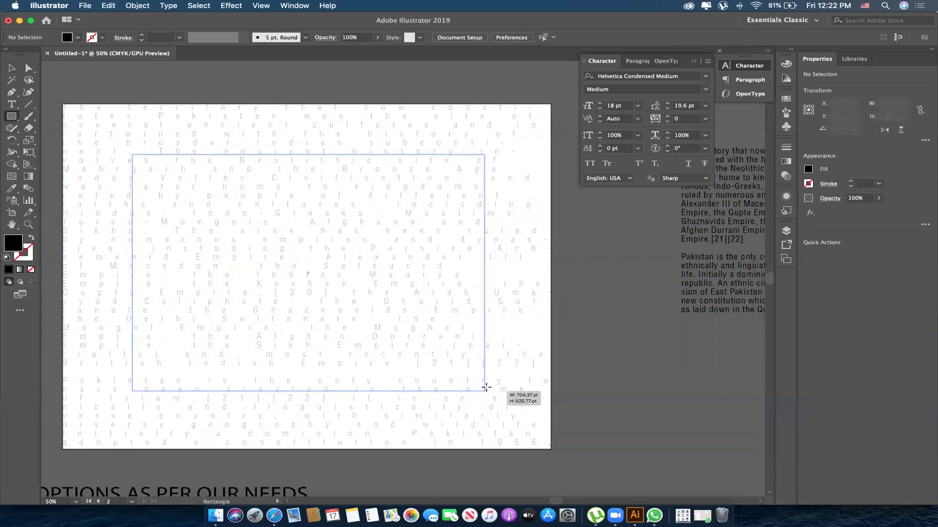
- Fill the new rectangle grey and tilt it a few degrees
click(808, 169)
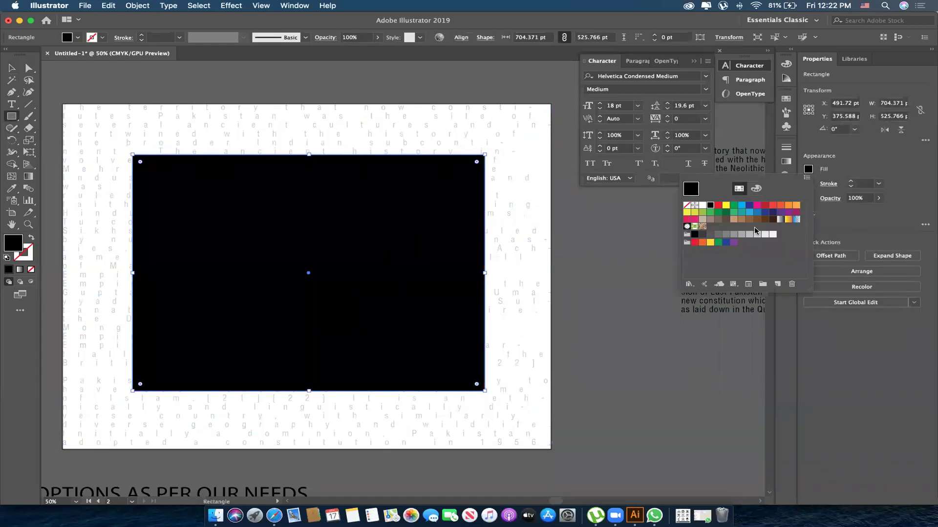
click(744, 234)
click(11, 68)
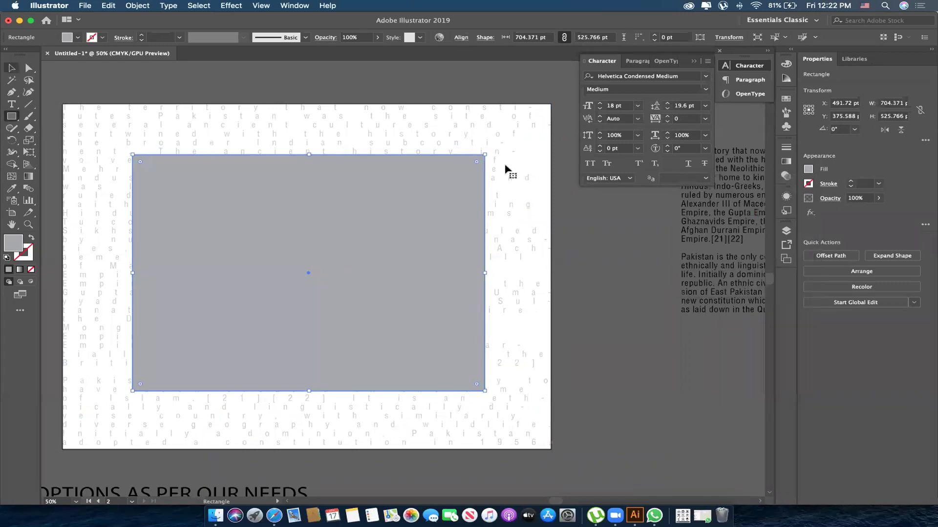
drag(499, 159, 481, 133)
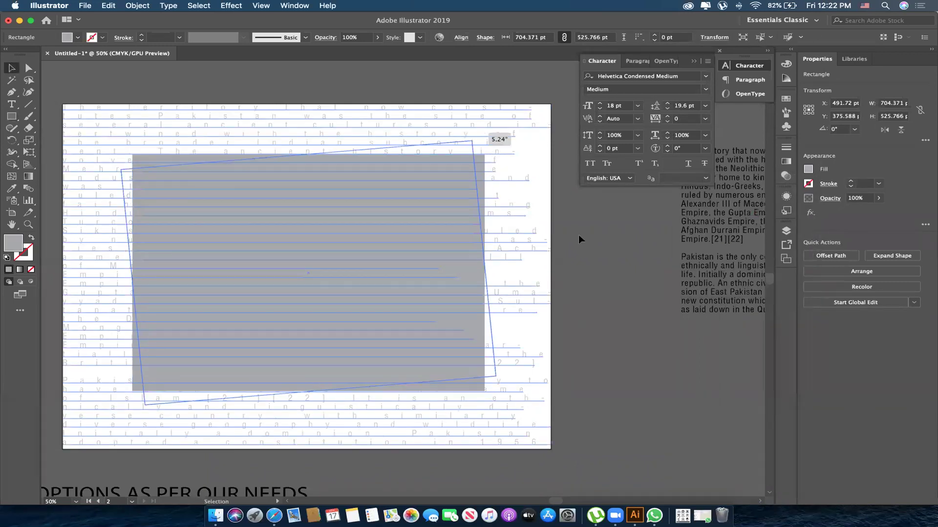
- Place an upright rectangle over the tilted one and fill it dark grey
key(super+shift+a)
key(super+minus)
mouse_move(468, 260)
mouse_down()
mouse_move(470, 230)
mouse_move(517, 231)
mouse_up()
click(470, 229)
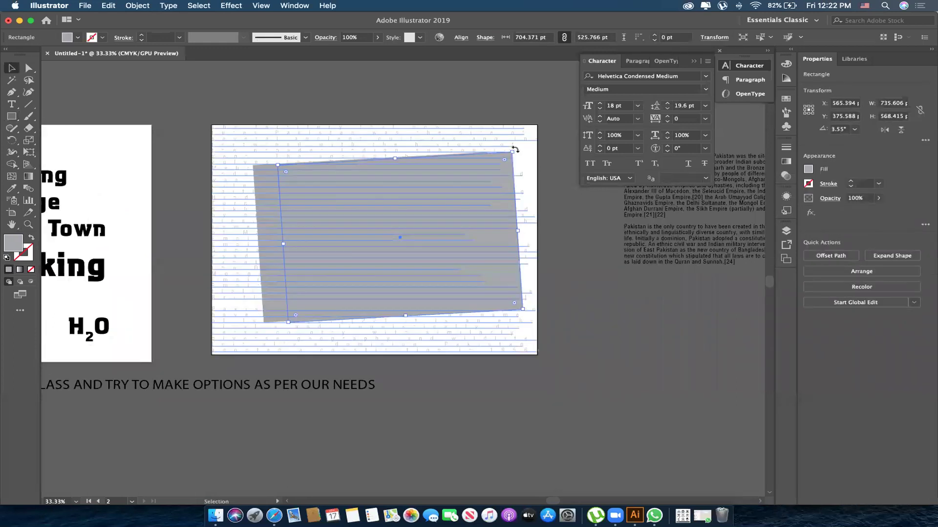
drag(461, 193, 445, 200)
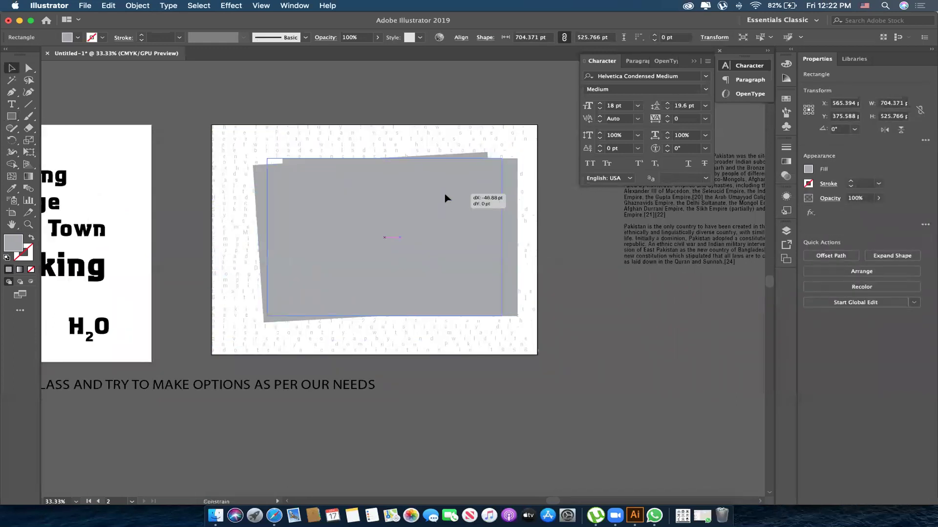
click(808, 169)
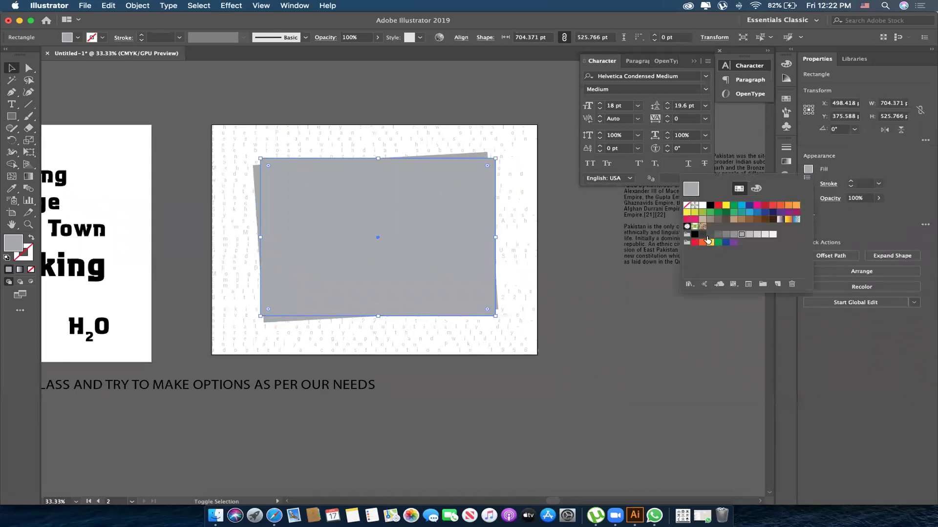
- Zoom in and move the article text onto the dark grey rectangle
key(ctrl+shift+a)
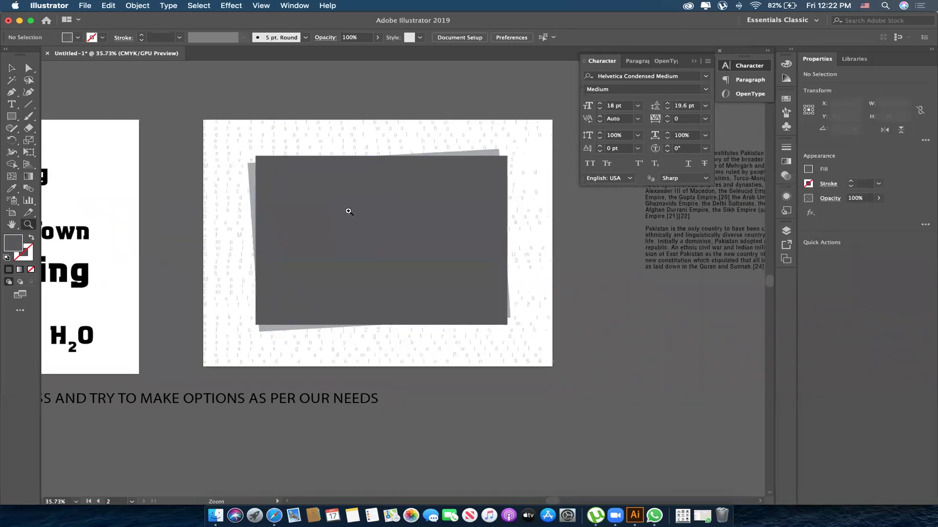
scroll(346, 210, up, 1)
scroll(473, 232, up, 1)
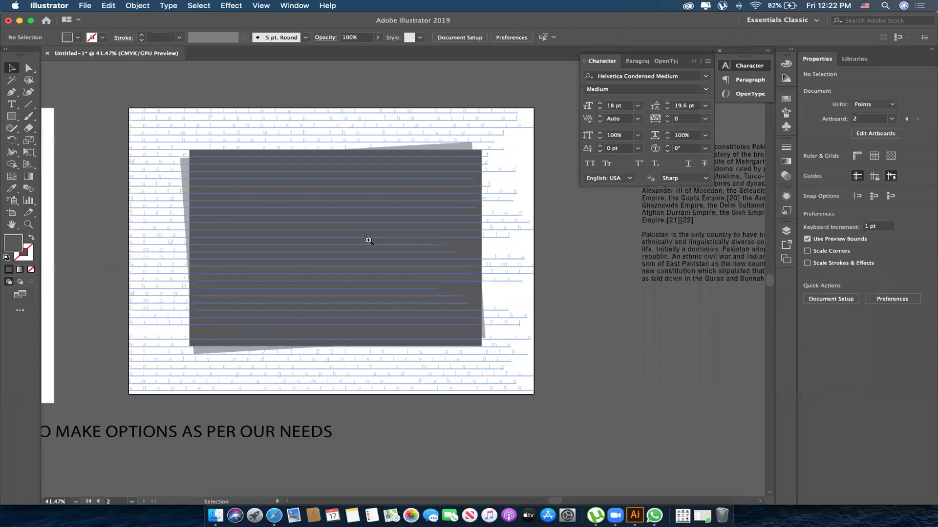
scroll(386, 248, up, 1)
scroll(387, 248, up, 1)
key(v)
drag(610, 244, 213, 282)
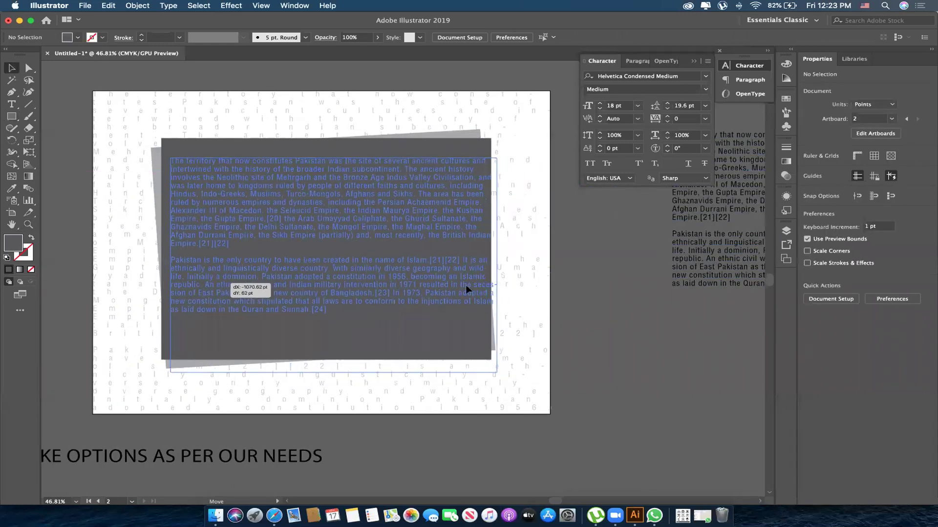
- Colour the article text yellow and resize its frame to fit the dark rectangle
click(809, 169)
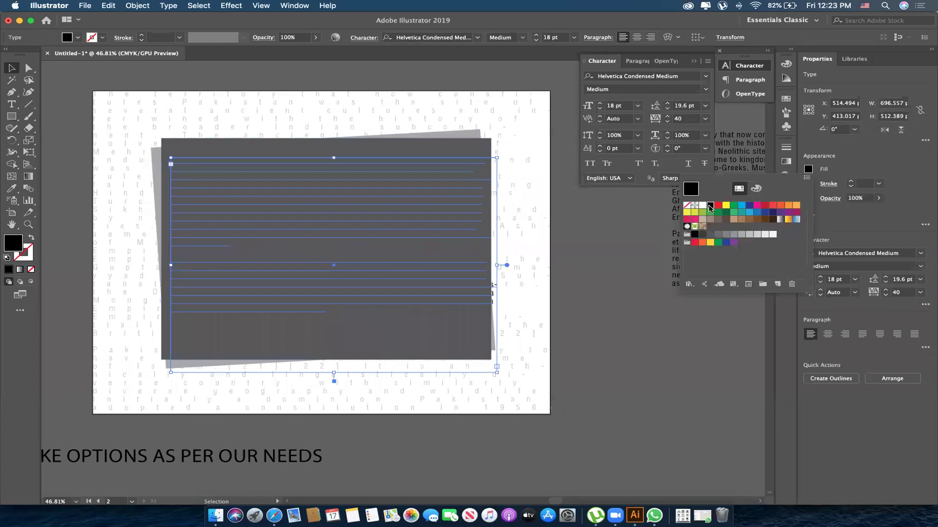
click(725, 206)
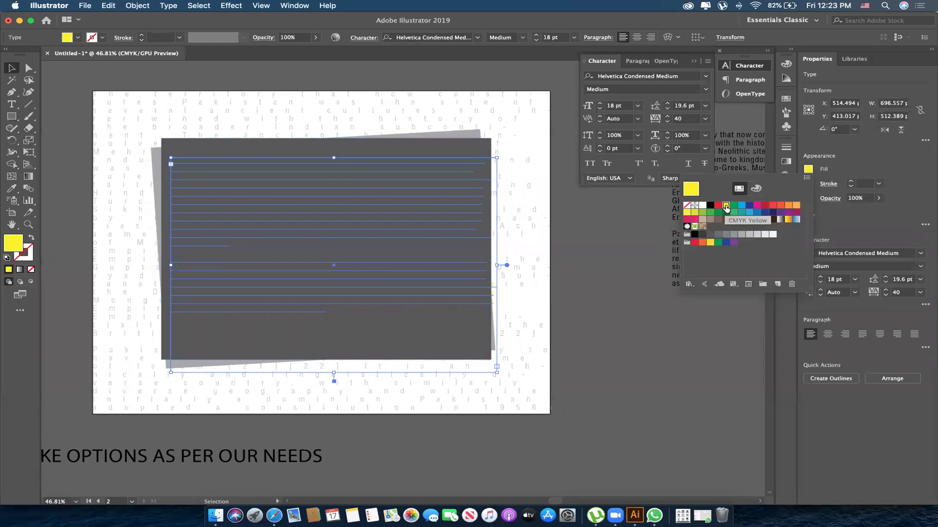
click(624, 252)
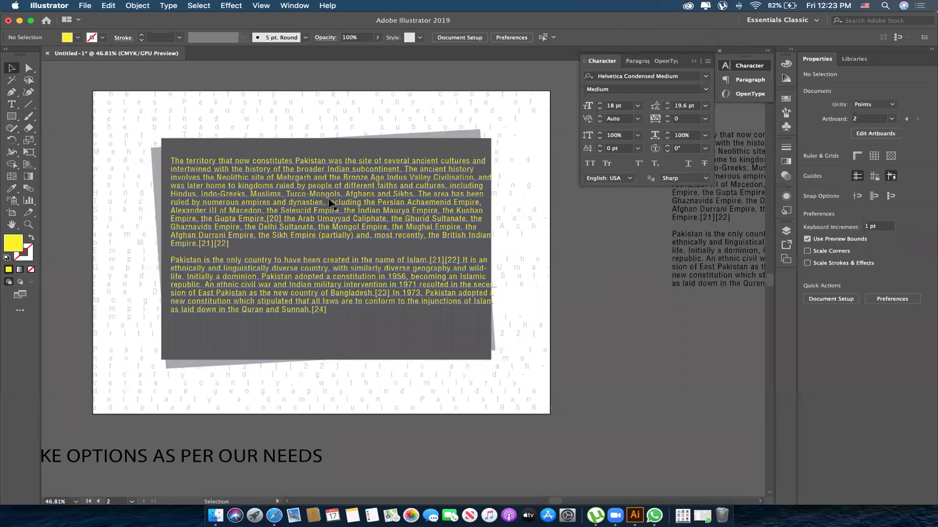
click(434, 289)
drag(496, 372, 485, 369)
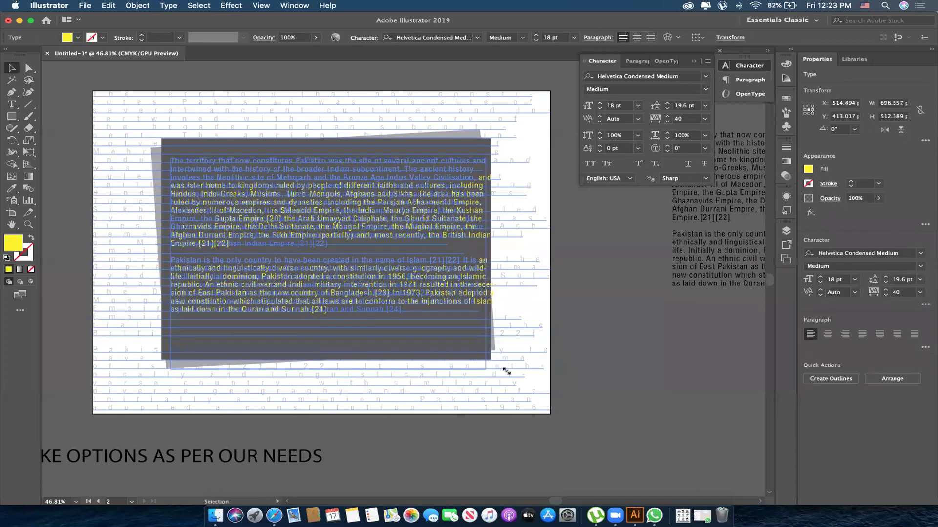
click(613, 327)
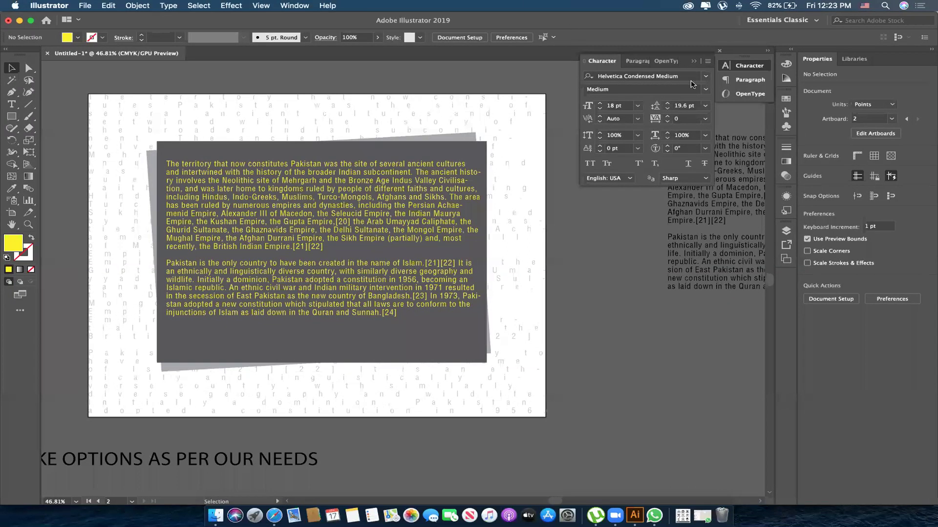
- Capture a screenshot of the side panels region, then undo back to the selected article text
key(super+shift+4)
drag(785, 336, 869, 485)
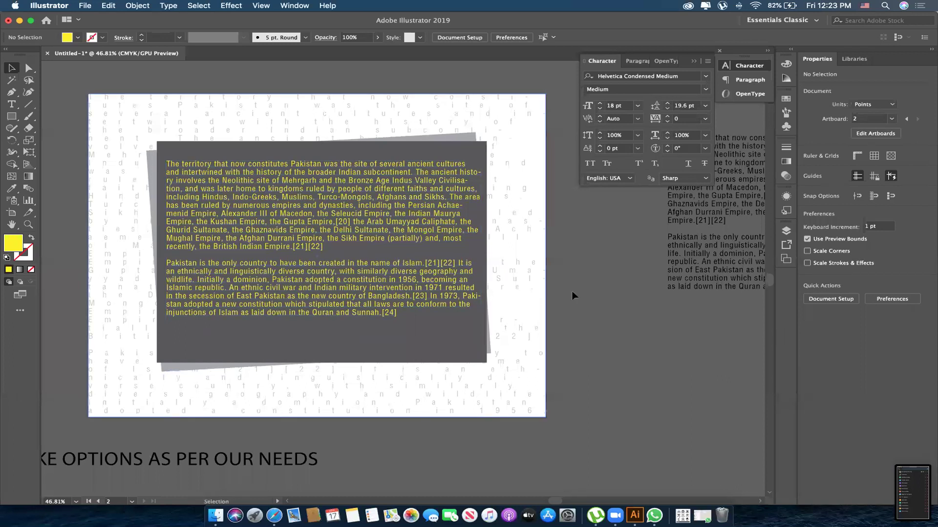
key(super+z)
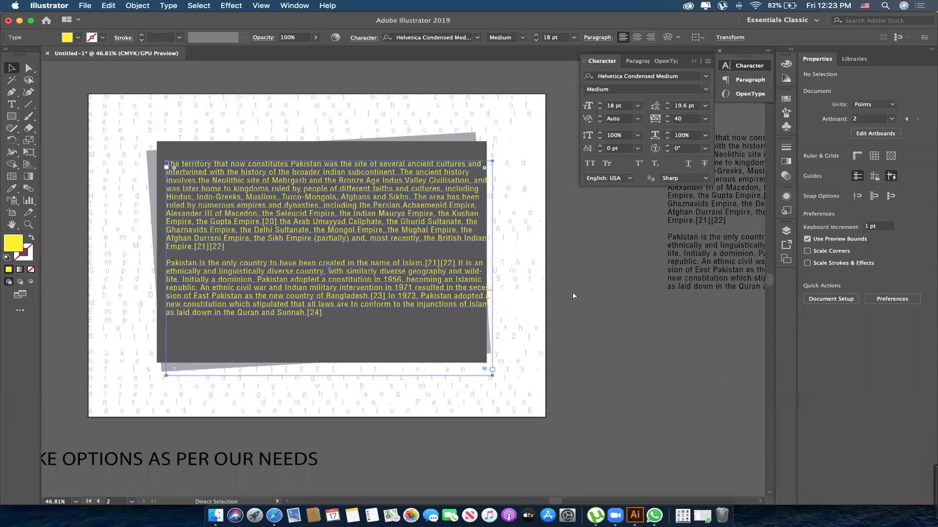
- Undo the rectangles and yellow text, returning to the widely tracked background text
key(super+z)
key(super+z)
key(super+z)
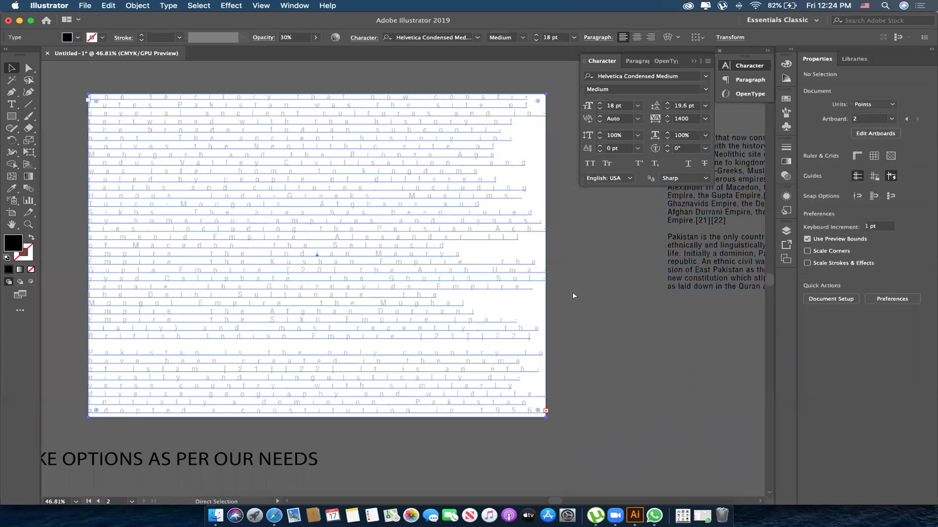
key(super+z)
key(super+z)
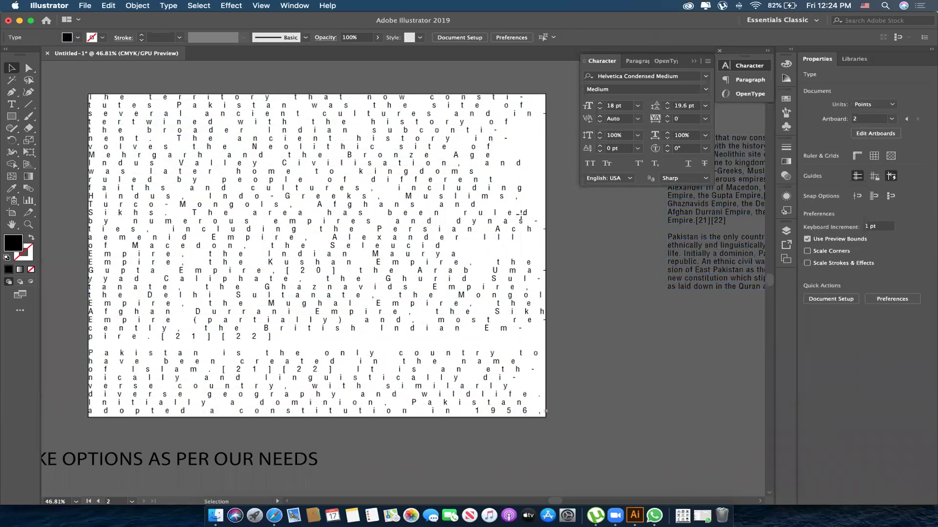
key(super+z)
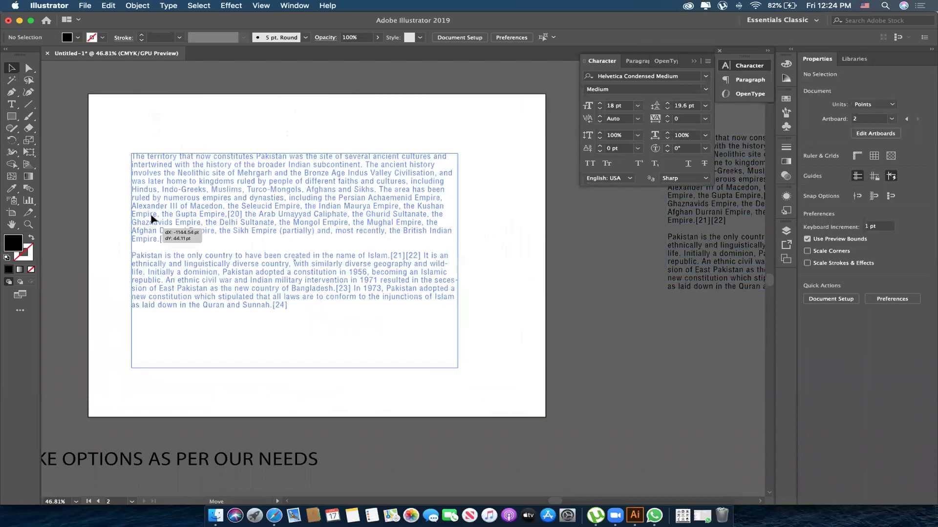
- Reposition the article text frame and narrow its width so the Helvetica Condensed paragraphs reflow
drag(164, 217, 184, 202)
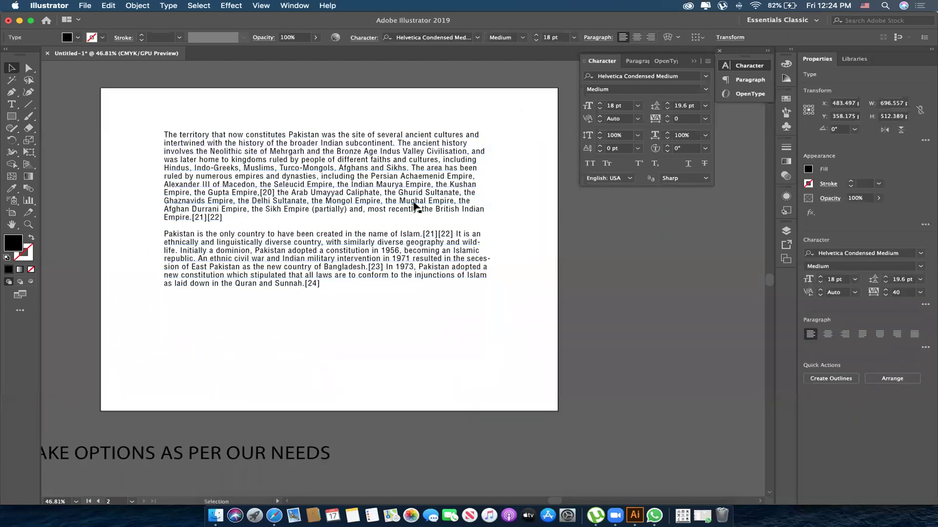
click(537, 199)
click(393, 180)
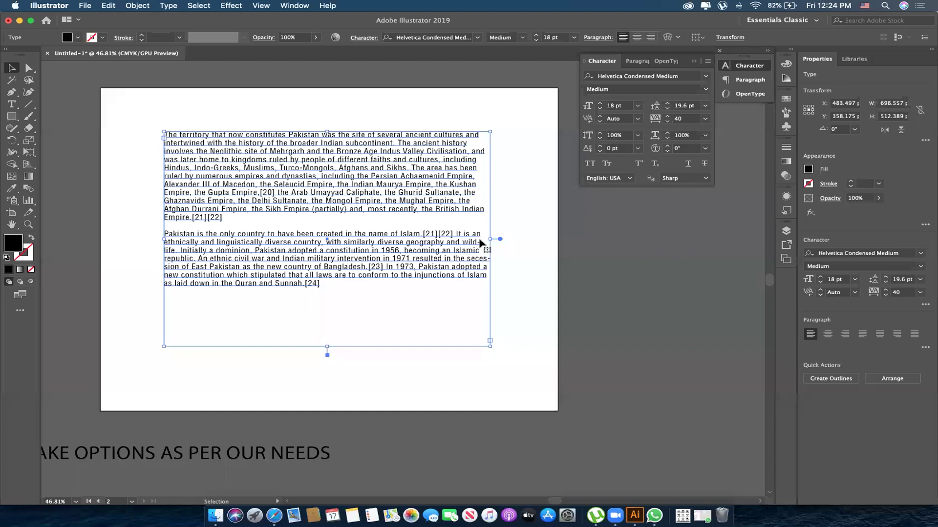
drag(490, 240, 542, 241)
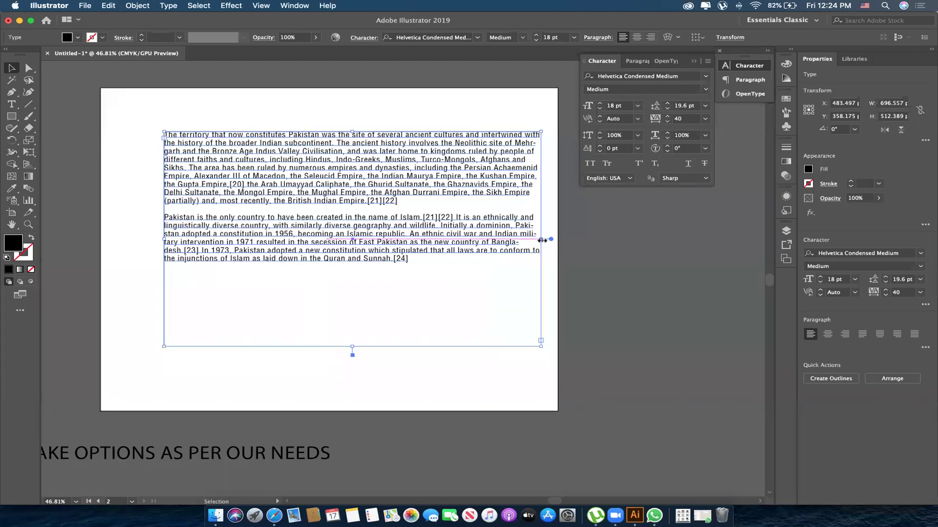
drag(542, 241, 575, 241)
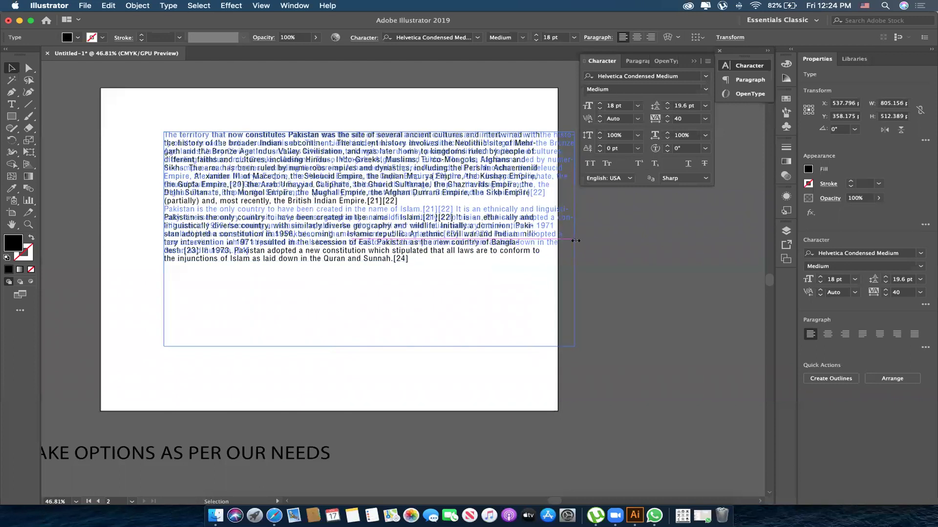
drag(668, 242, 421, 246)
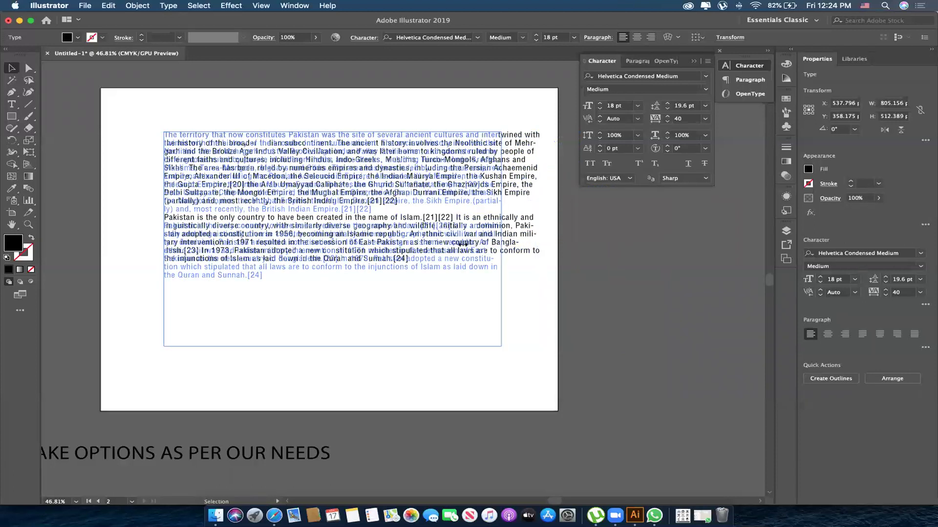
drag(420, 246, 415, 247)
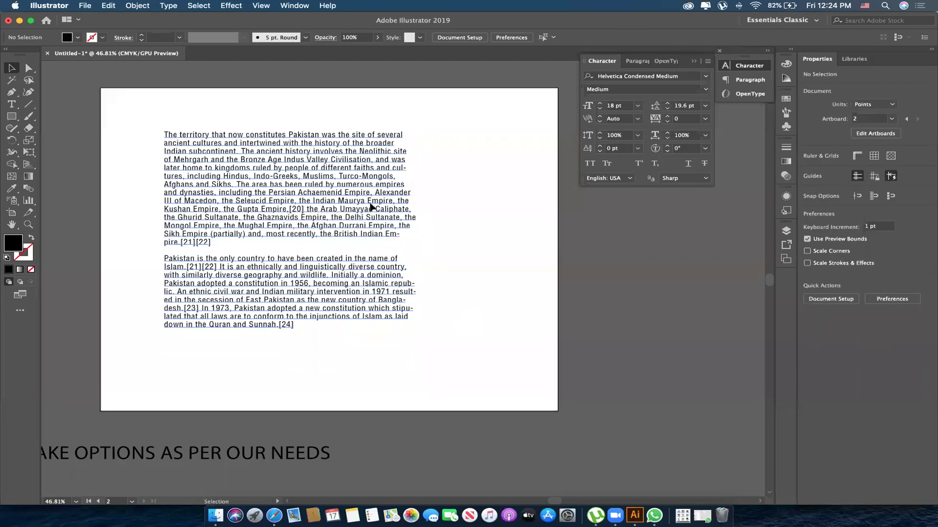
drag(418, 240, 383, 244)
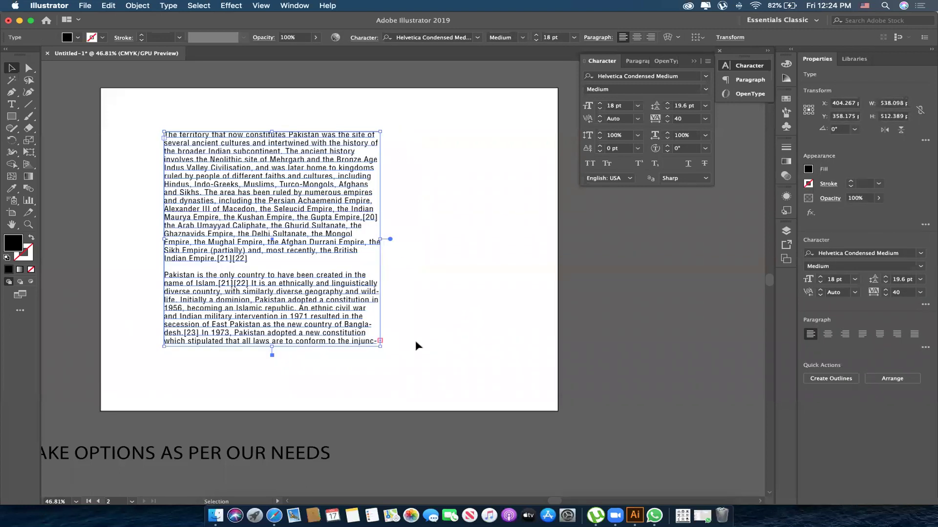
click(386, 348)
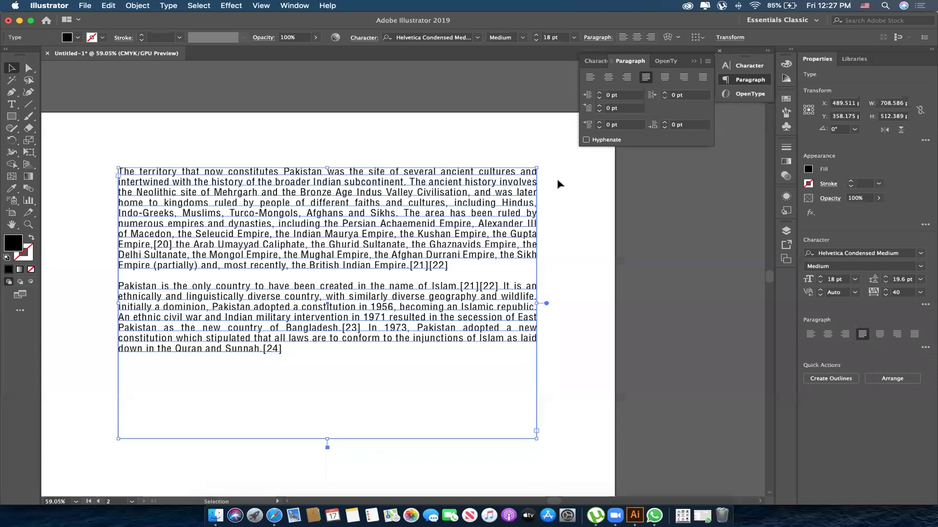
- Compare hyphenation on and off, leave it off, and nudge the text frame slightly lower
click(586, 140)
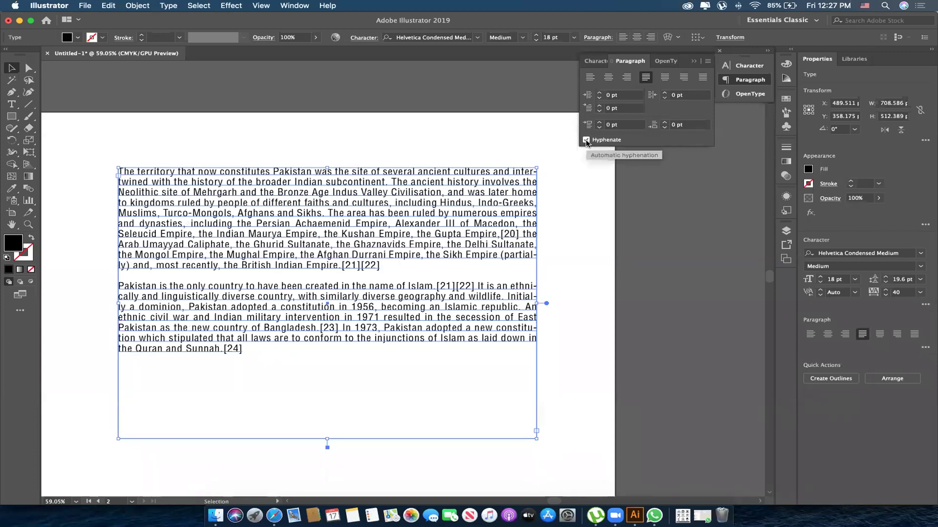
click(585, 139)
click(586, 139)
click(586, 139)
click(407, 150)
click(307, 240)
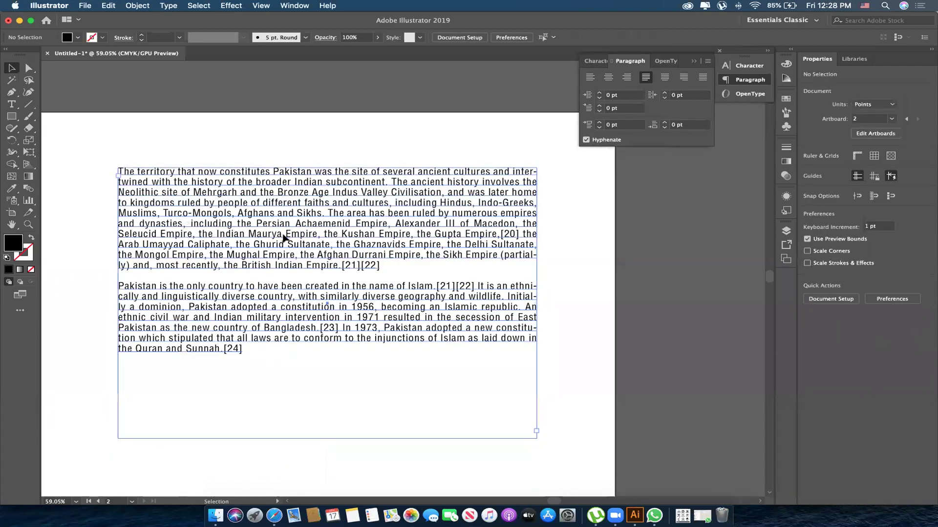
click(602, 141)
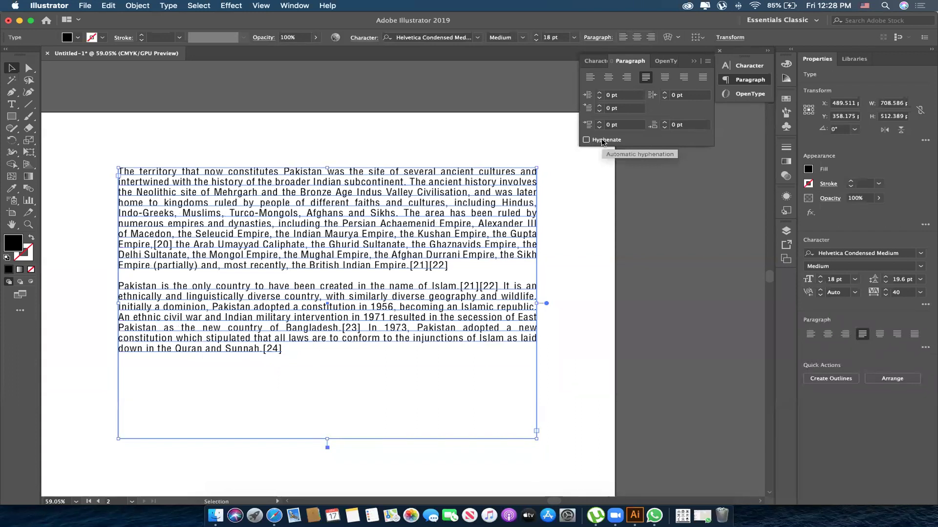
drag(486, 189, 487, 194)
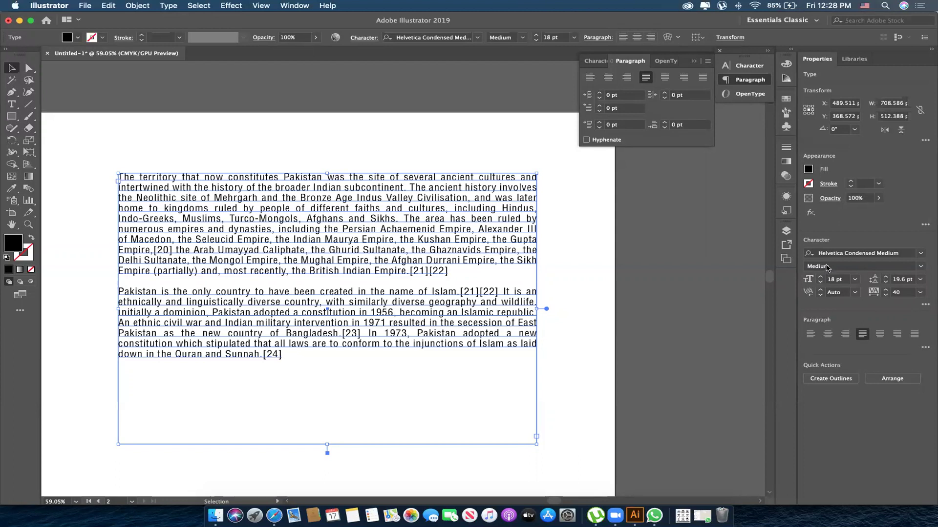
click(585, 227)
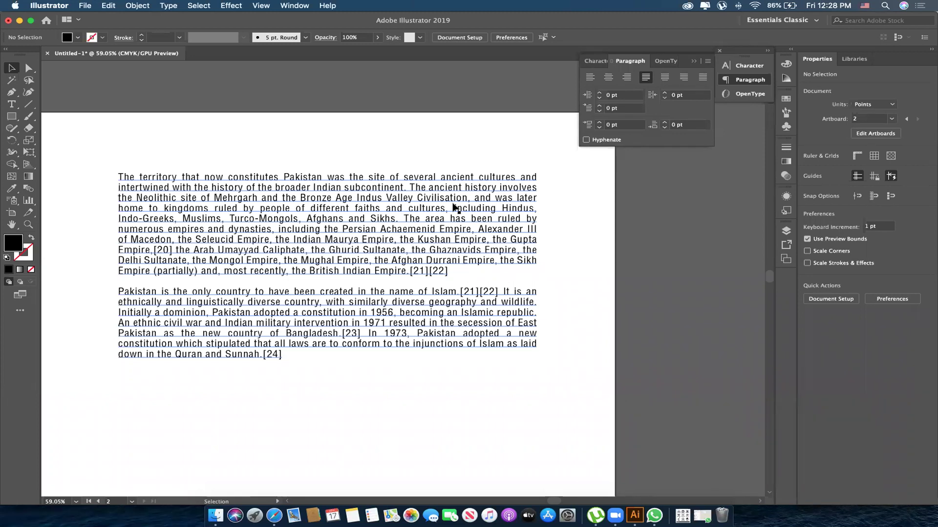
- Set the paragraphs' left indent to 30 pt, after first trying 10 pt
click(345, 190)
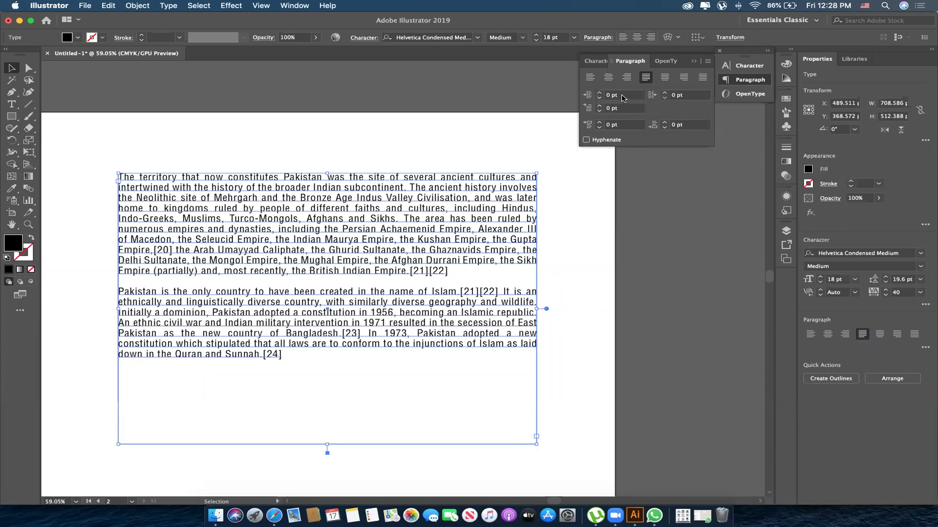
drag(625, 98, 572, 96)
text(10)
key(Return)
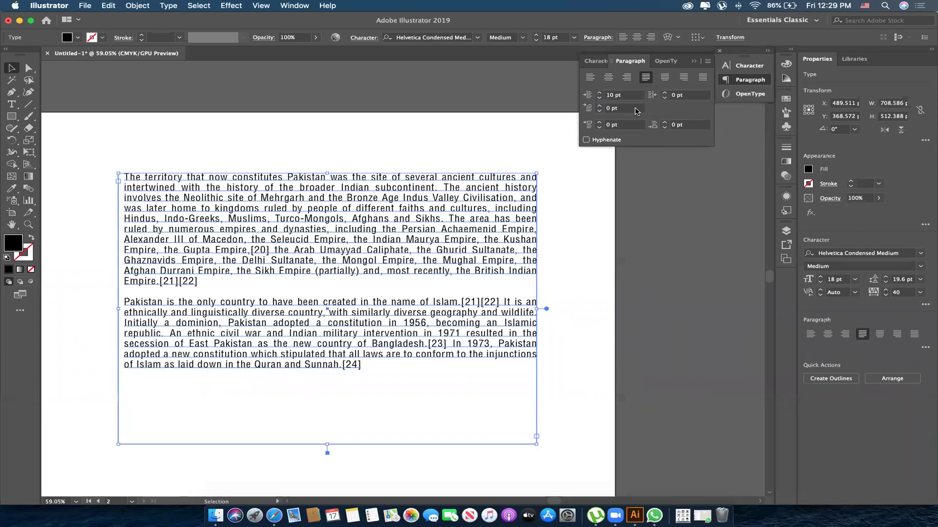
click(611, 94)
text(1)
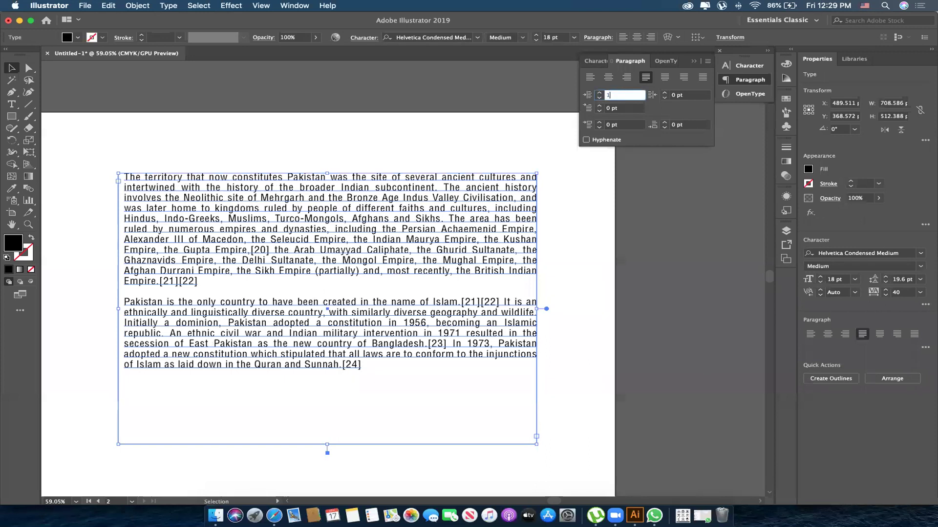
key(BackSpace)
text(30)
key(Return)
click(238, 162)
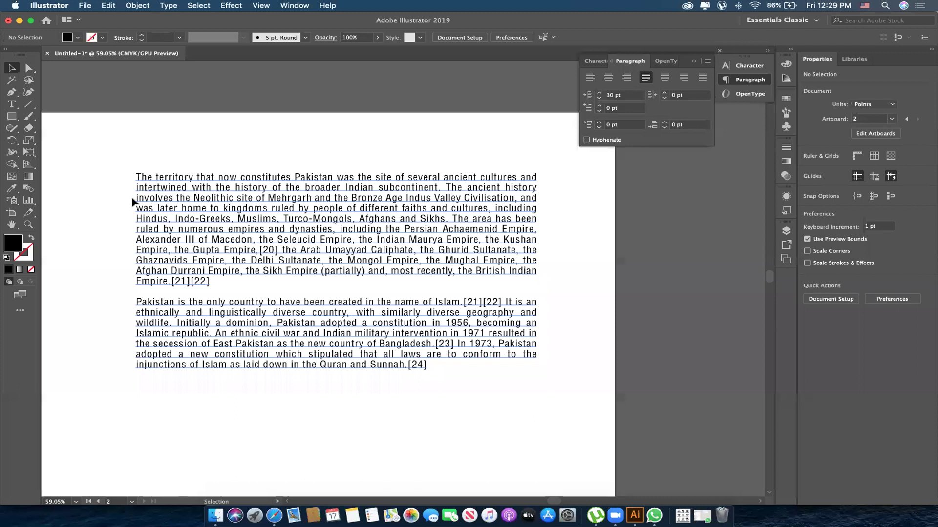
- Set the paragraphs' right indent to 30 pt
click(133, 202)
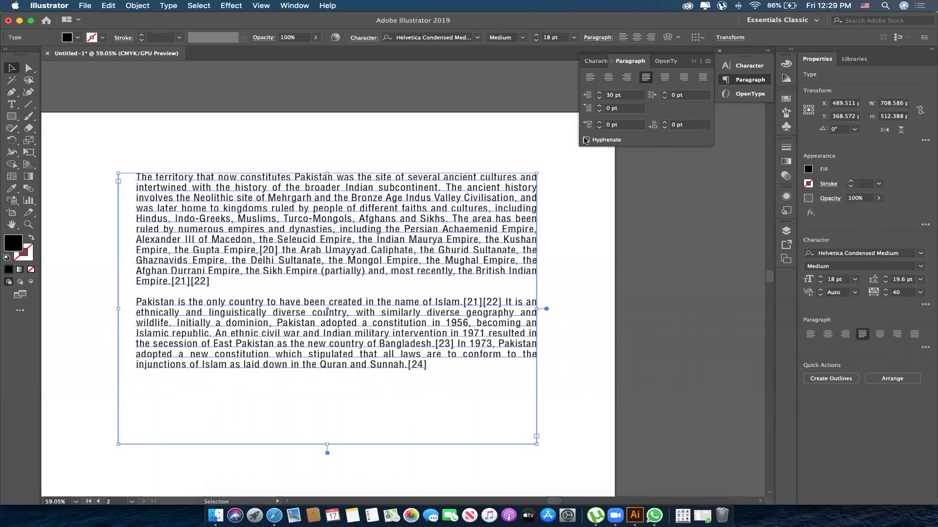
click(652, 96)
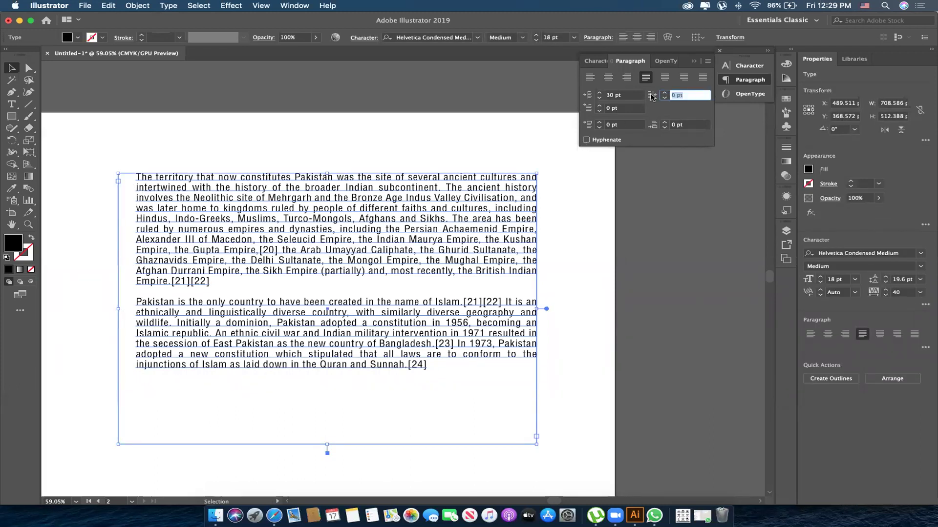
text(30)
key(Return)
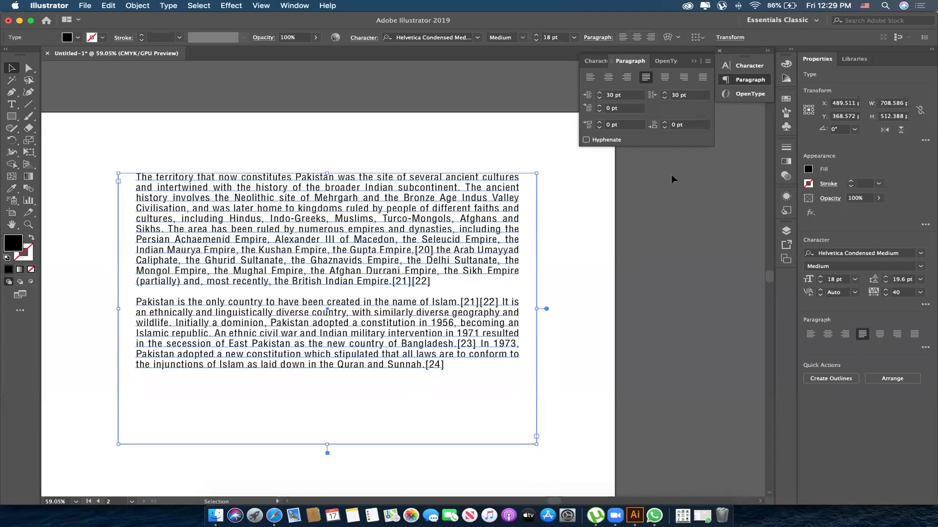
click(623, 95)
- Reset the left and right indents to 0 pt
text(0)
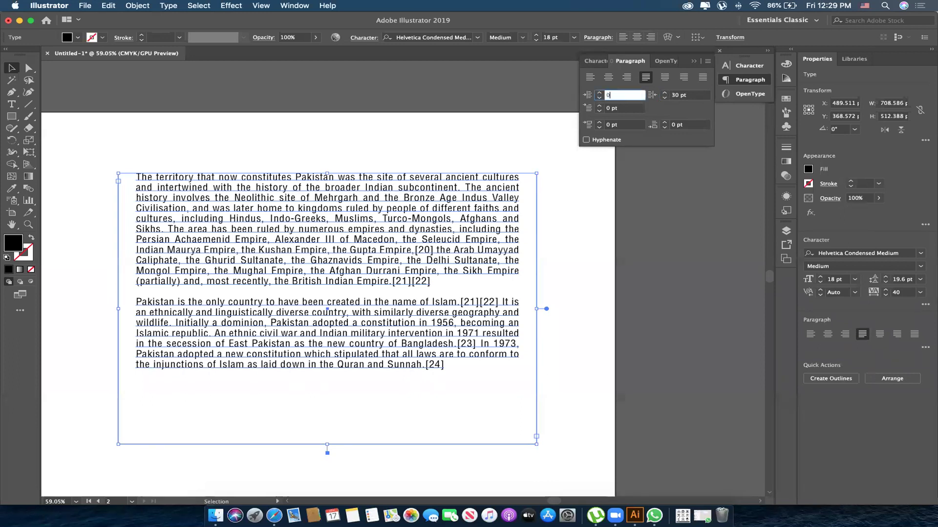
key(Tab)
text(0)
key(Return)
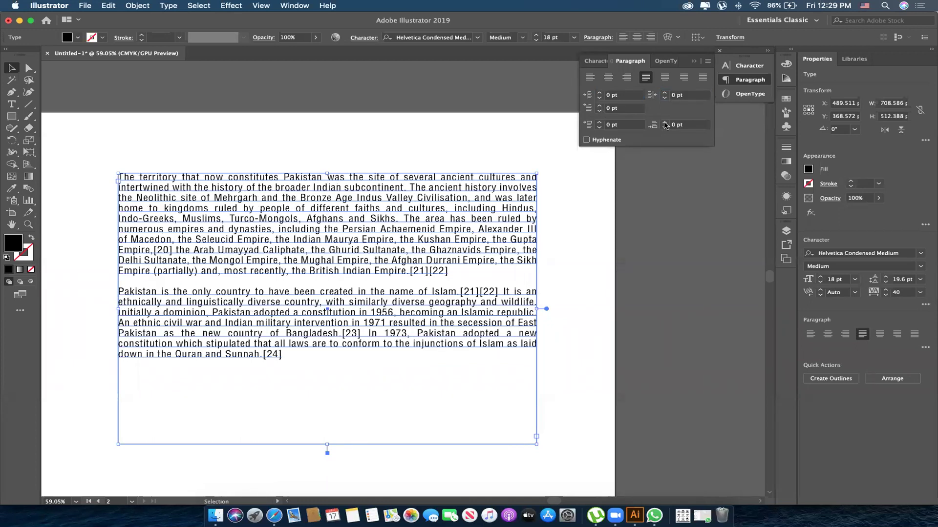
- Set the first-line indent to 60 pt, after first trying 30 pt
click(609, 108)
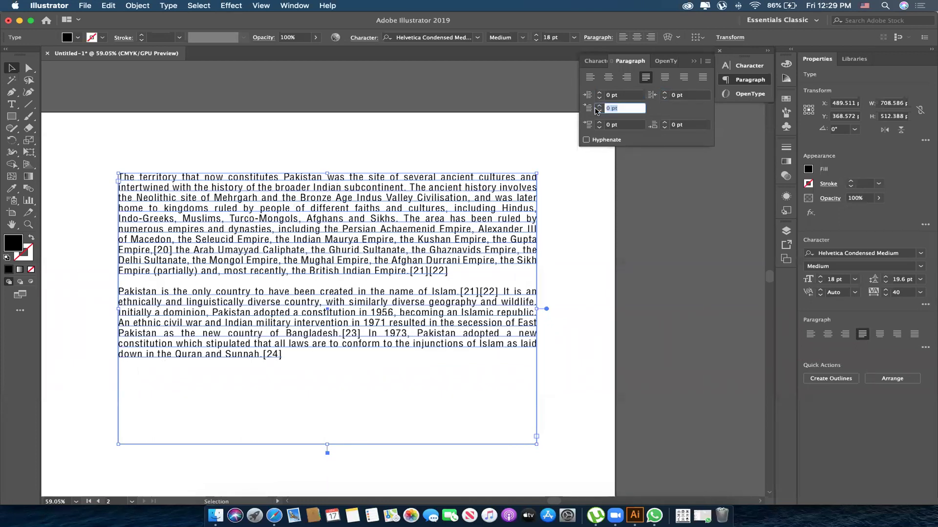
text(30)
key(Return)
click(128, 166)
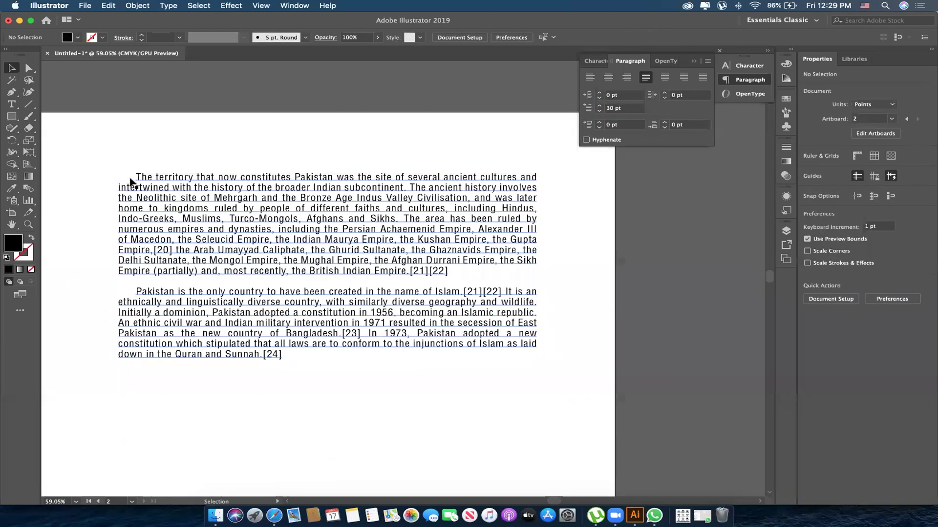
click(161, 291)
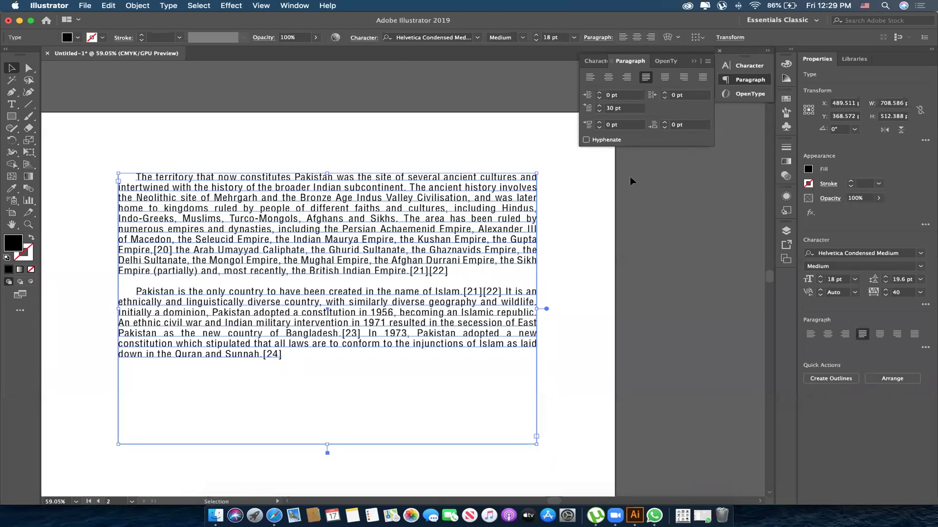
click(627, 108)
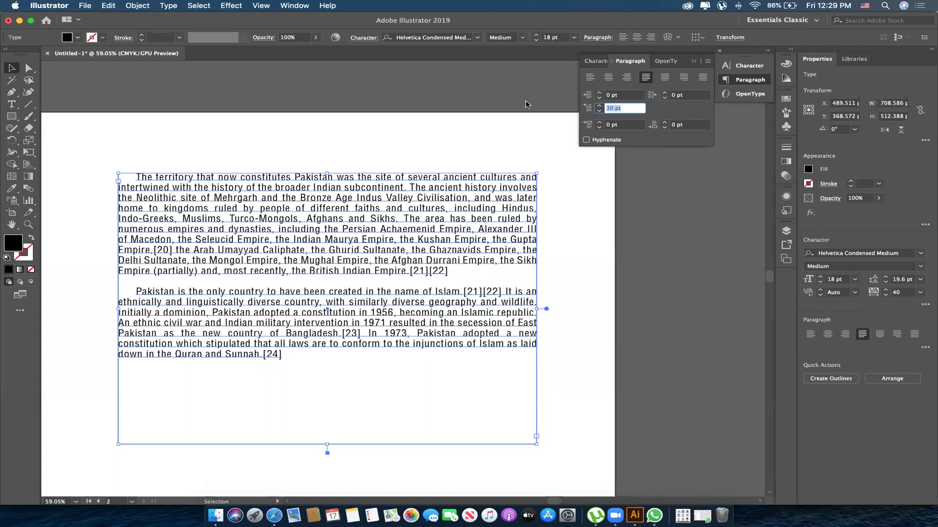
key(Up)
key(Up)
key(Up)
key(Up)
key(Up)
key(Up)
key(Up)
key(Up)
key(Up)
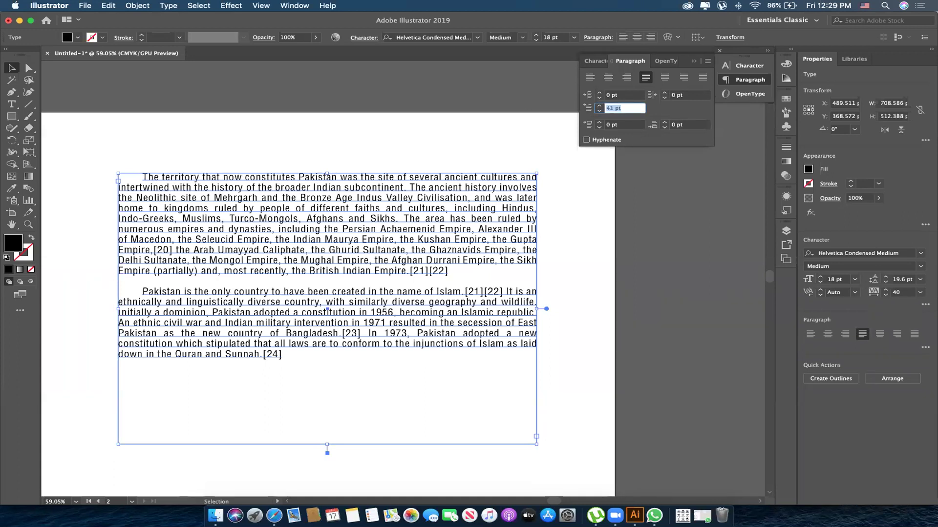
text(60)
key(Return)
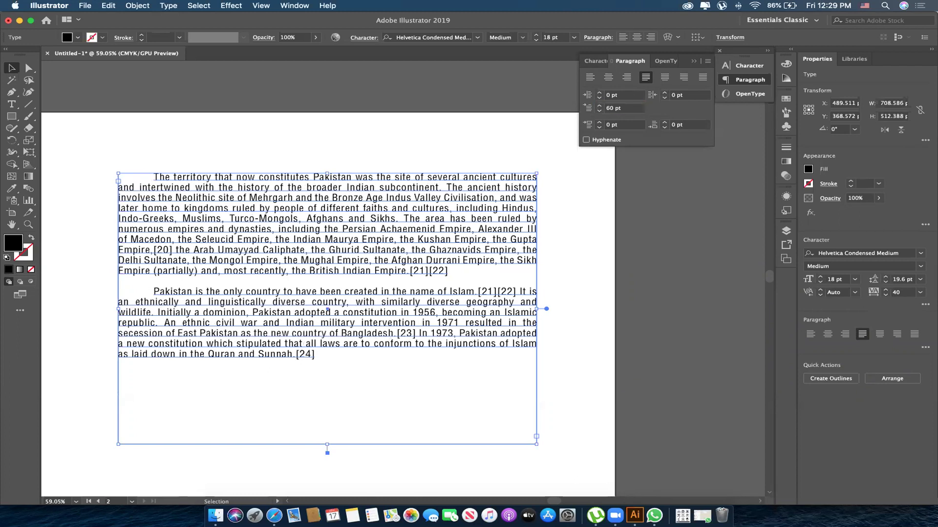
click(186, 133)
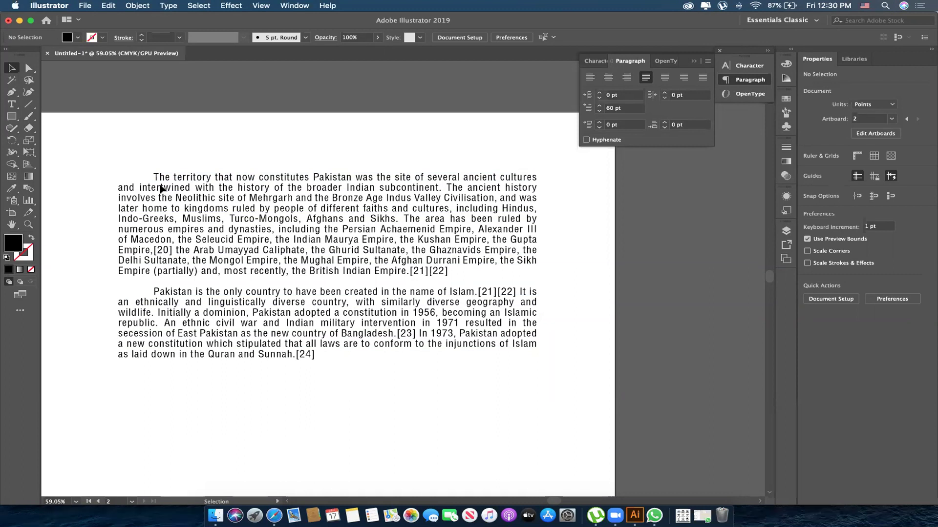
- Try a -30 pt hanging first-line indent on the Pakistan paragraphs
click(397, 196)
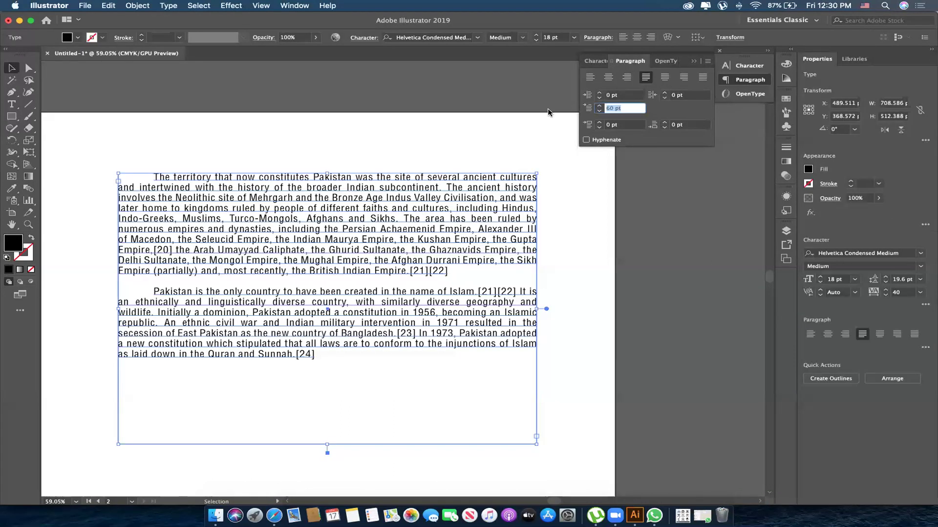
text(0)
key(Return)
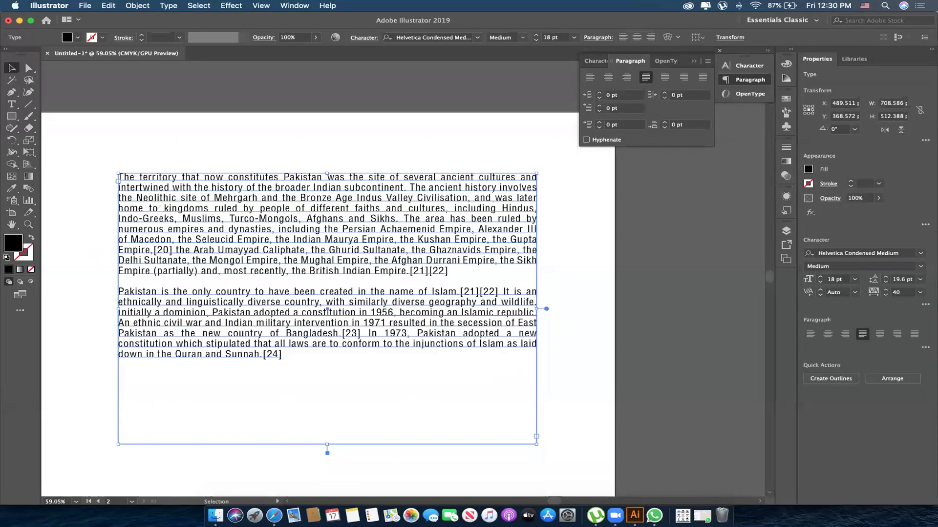
click(616, 108)
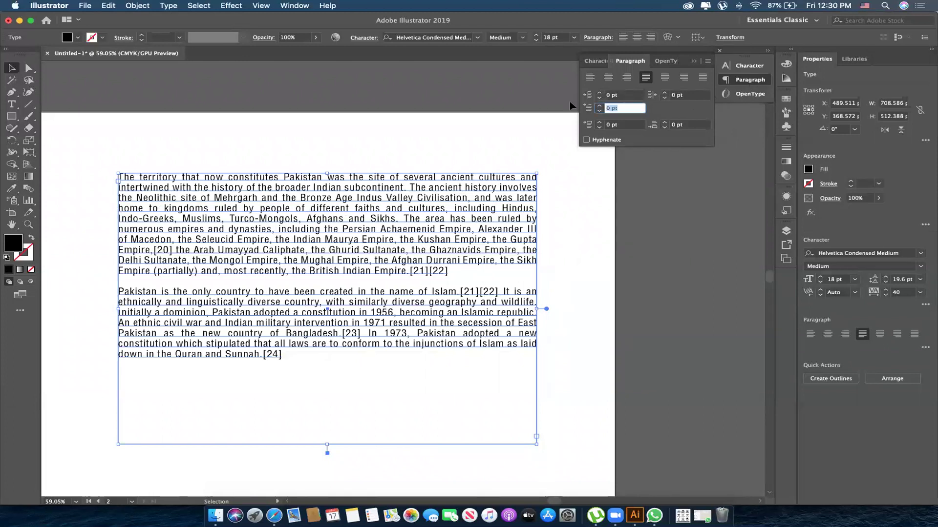
text(-30)
key(Return)
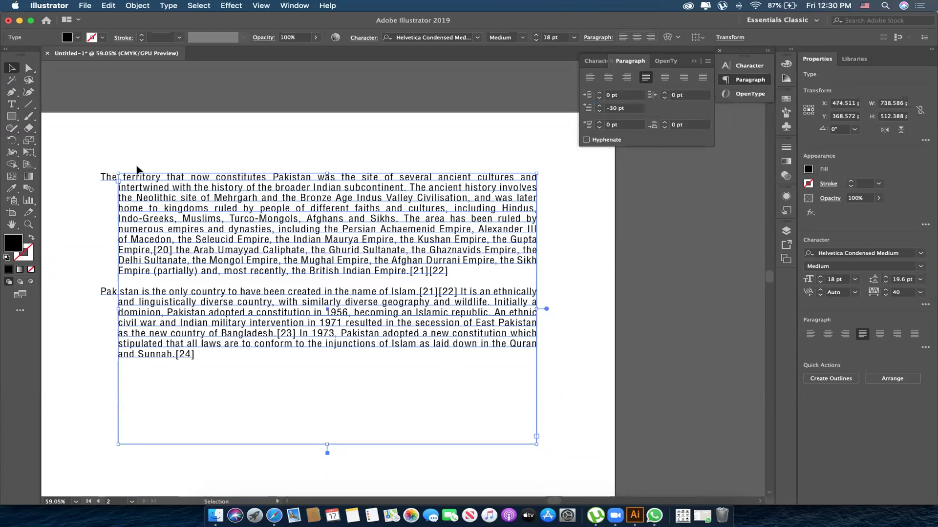
- Preview the outdent, then reset the first-line indent to 0 pt
click(138, 168)
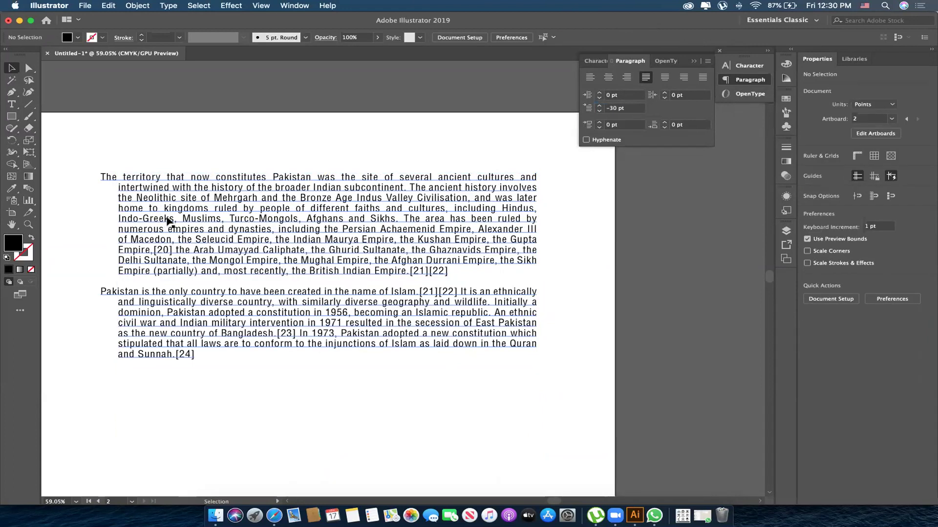
click(154, 221)
drag(630, 108, 566, 109)
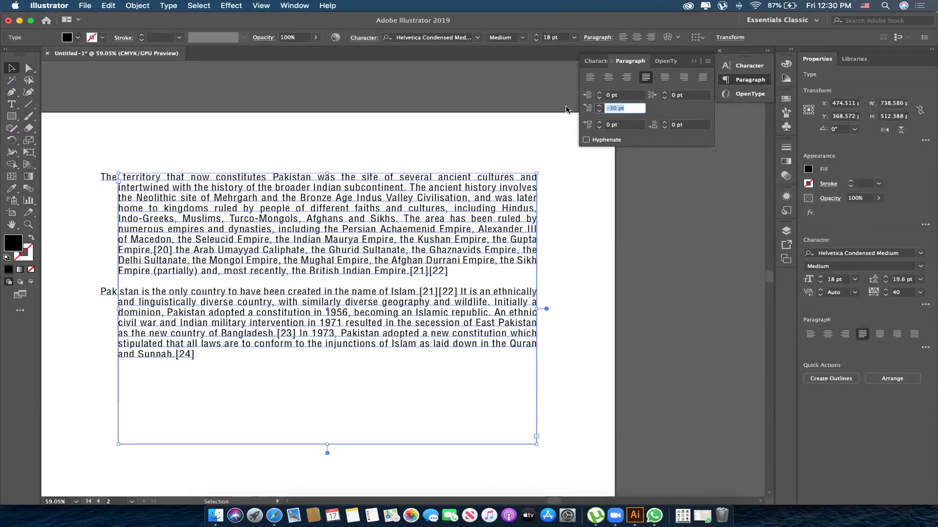
text(0)
key(Return)
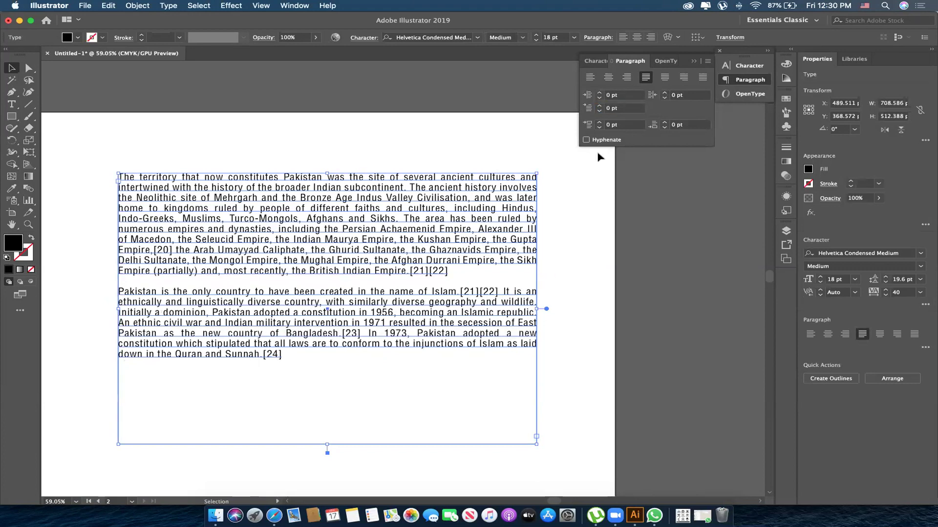
click(624, 126)
- Experiment with space before paragraphs, returning it to 0 pt
key(Up)
key(Up)
key(Up)
key(Up)
key(Up)
key(Up)
key(Up)
key(Up)
key(Up)
key(Up)
key(Up)
key(Up)
key(Up)
key(Up)
key(Up)
key(Up)
key(Up)
key(Up)
key(Up)
key(Up)
key(Up)
key(Up)
key(Up)
key(Up)
key(Up)
key(Up)
key(Up)
key(Up)
key(Up)
key(Up)
key(Up)
key(Up)
key(Up)
key(Up)
key(Down)
key(Down)
key(Down)
key(Down)
key(Down)
key(Down)
key(Down)
key(Down)
key(Down)
key(Down)
key(Down)
key(Down)
key(Down)
key(Down)
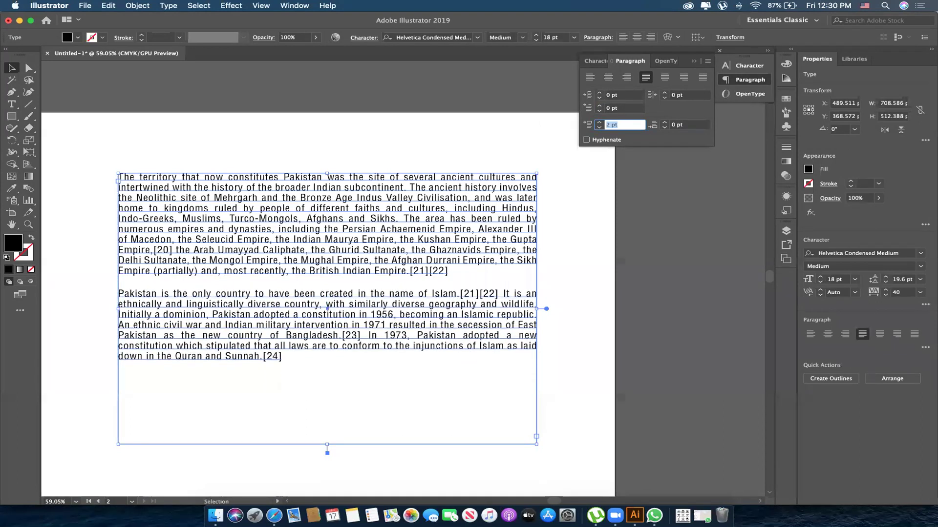
key(Down)
key(Down)
key(Down)
key(Down)
key(Down)
key(Up)
key(Up)
key(Up)
key(Up)
key(Up)
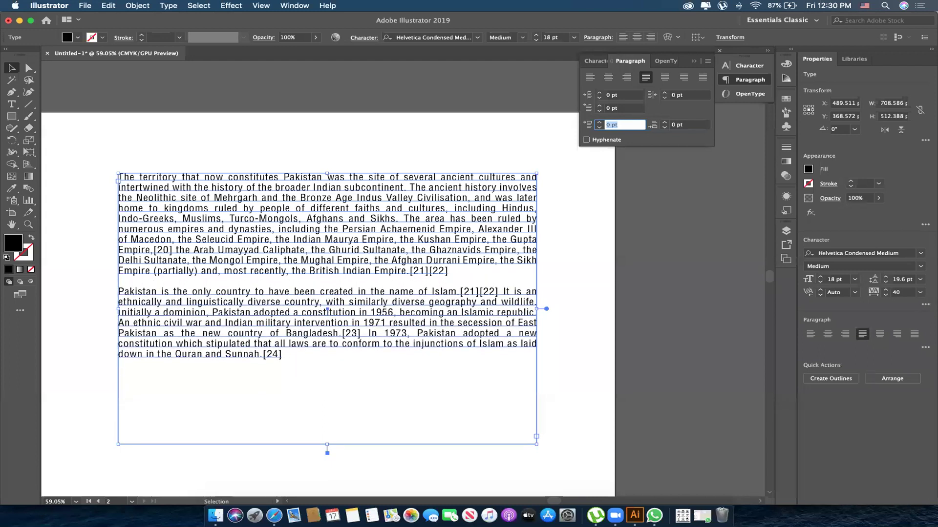
- Set space after paragraphs to 0 pt and nudge the text frame slightly down-right
key(Tab)
key(Up)
key(Up)
key(Up)
key(Up)
key(Up)
key(Up)
key(Up)
key(Up)
key(Up)
key(Down)
key(Down)
key(Down)
key(Down)
key(Down)
key(Down)
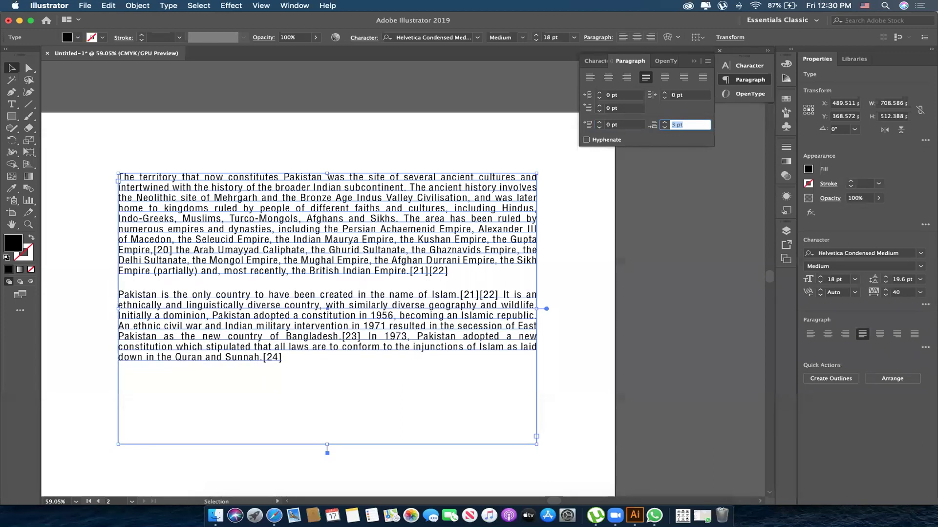
text(0)
key(Return)
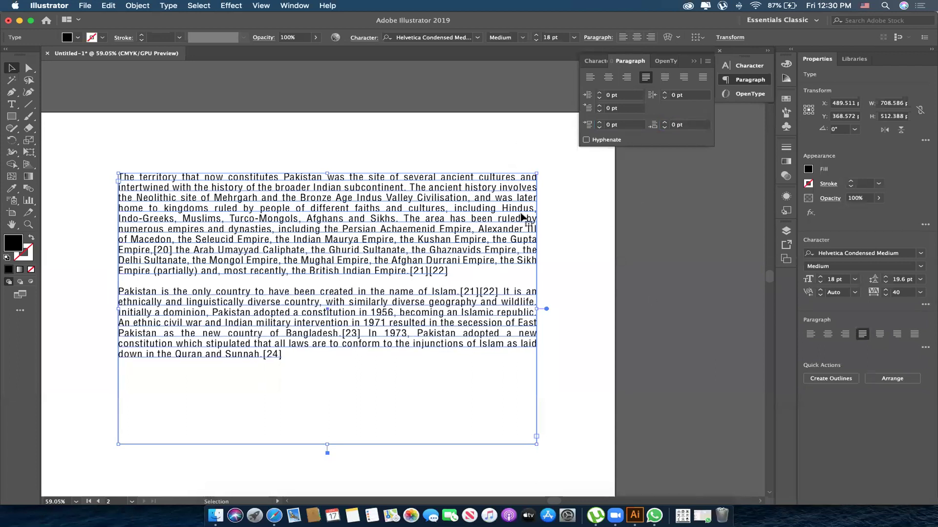
click(456, 270)
drag(444, 270, 446, 276)
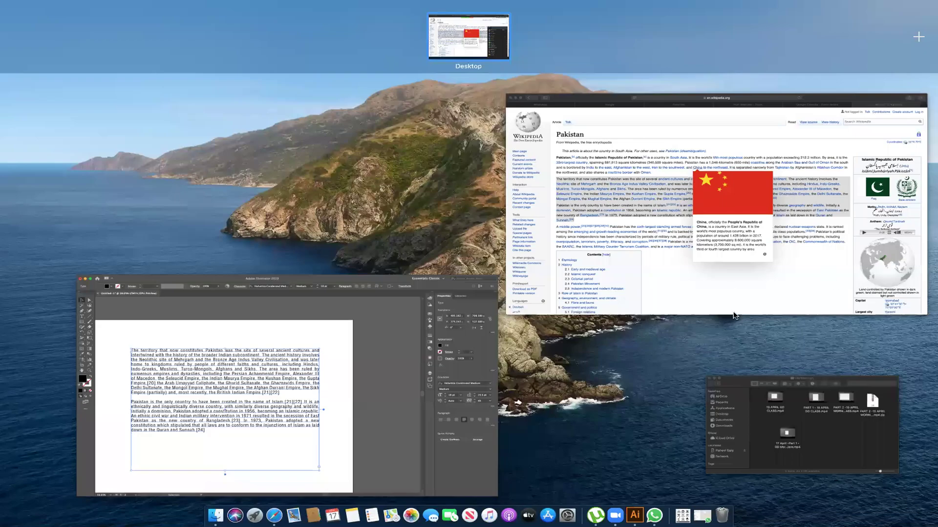
- Zoom out and drag the Pakistan text frame right, off Artboard 2 onto the pasteboard
click(265, 380)
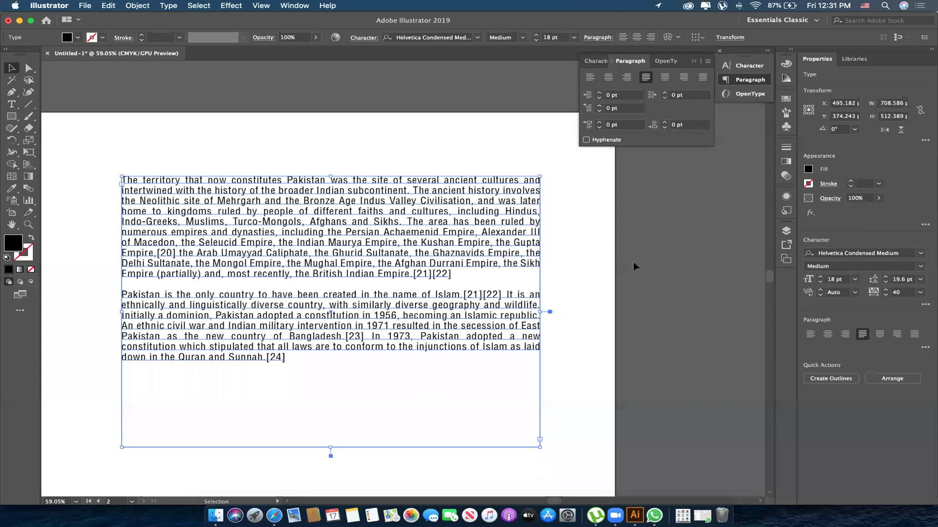
click(606, 210)
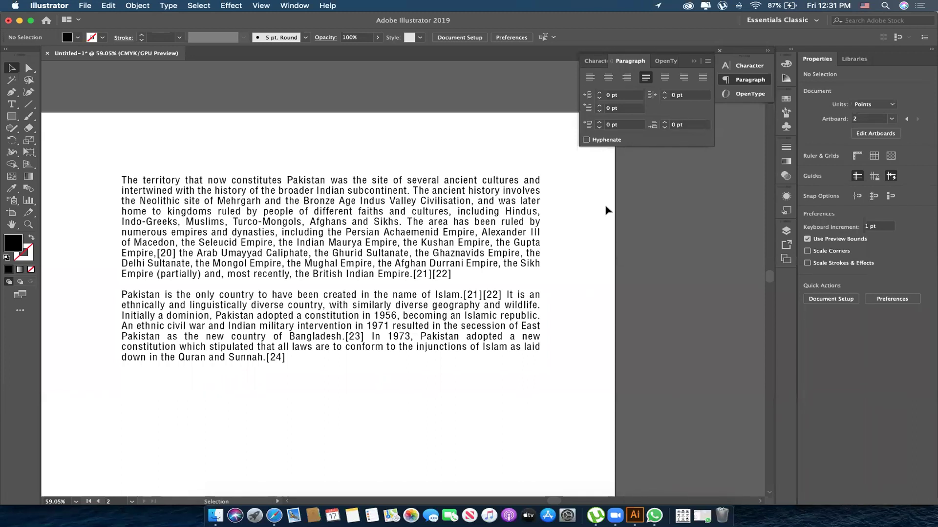
key(z)
drag(603, 209, 440, 261)
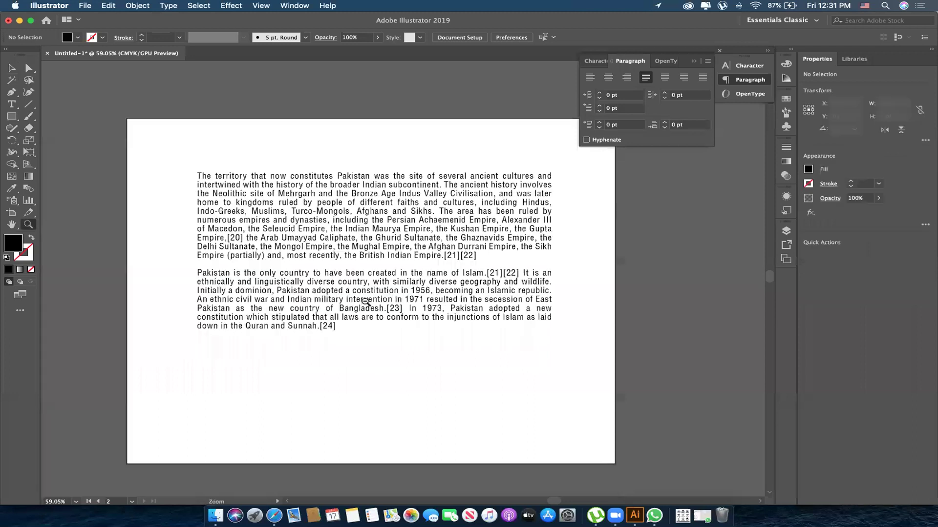
key(v)
scroll(382, 273, down, 1)
drag(381, 281, 357, 289)
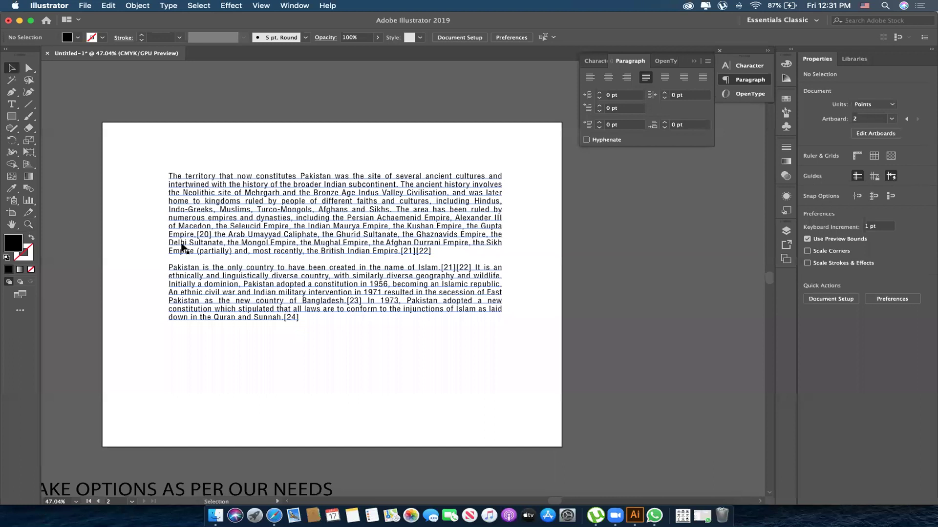
drag(497, 255, 901, 256)
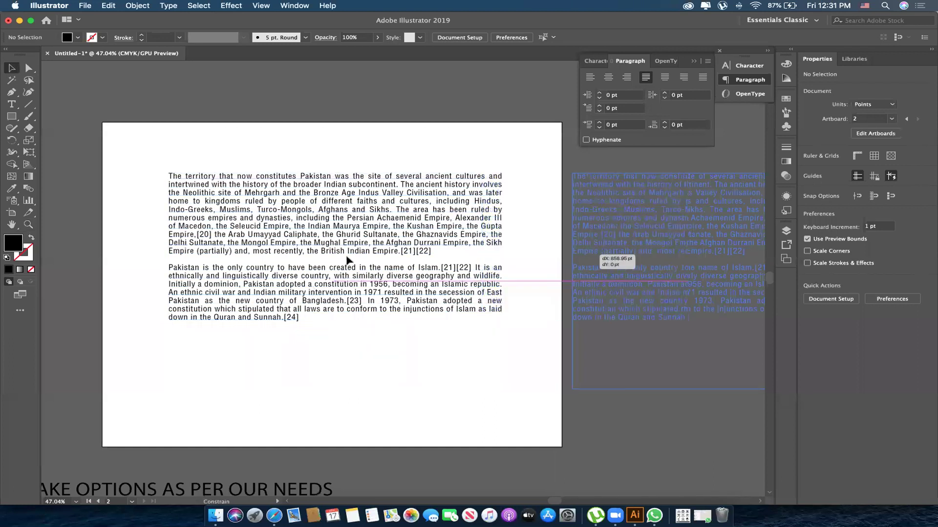
- Move the 'WE ARE WORKING' caption onto the second artboard and turn off All Caps
alt+click(353, 258)
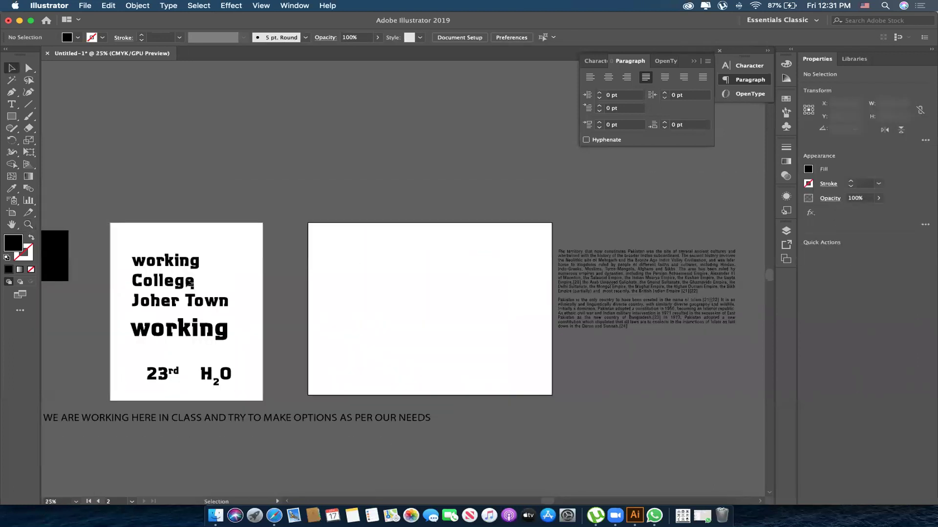
drag(206, 278, 214, 235)
key(ctrl+z)
drag(249, 416, 475, 276)
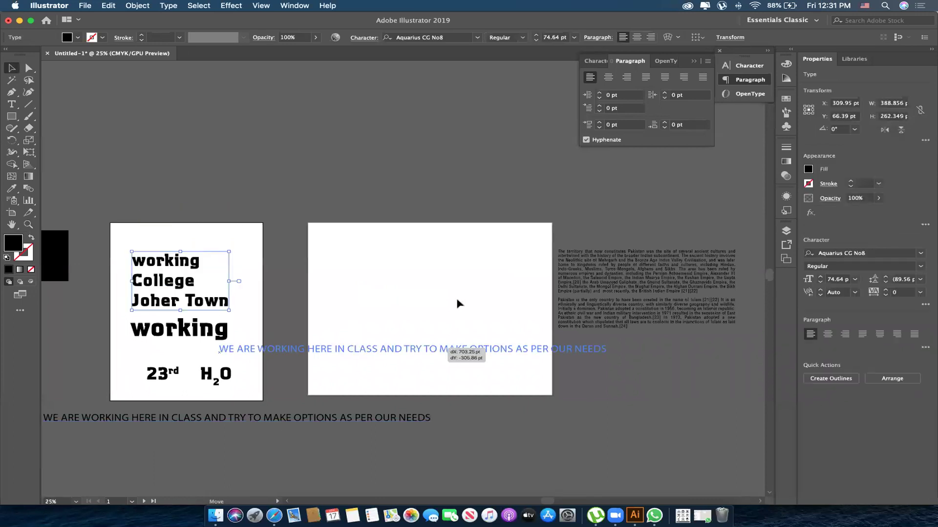
click(596, 60)
click(590, 163)
- Zoom in on the second artboard and move the sentence to its upper left
key(z)
click(456, 306)
key(v)
click(364, 230)
click(298, 270)
drag(414, 232, 416, 235)
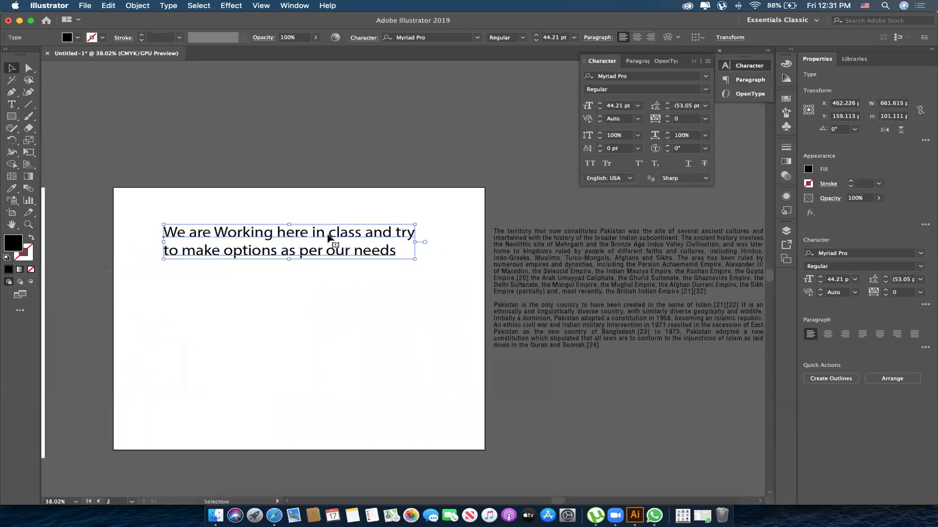
- Break the sentence into four lines at 'options' and 'class', then enlarge it to about 59 pt
key(t)
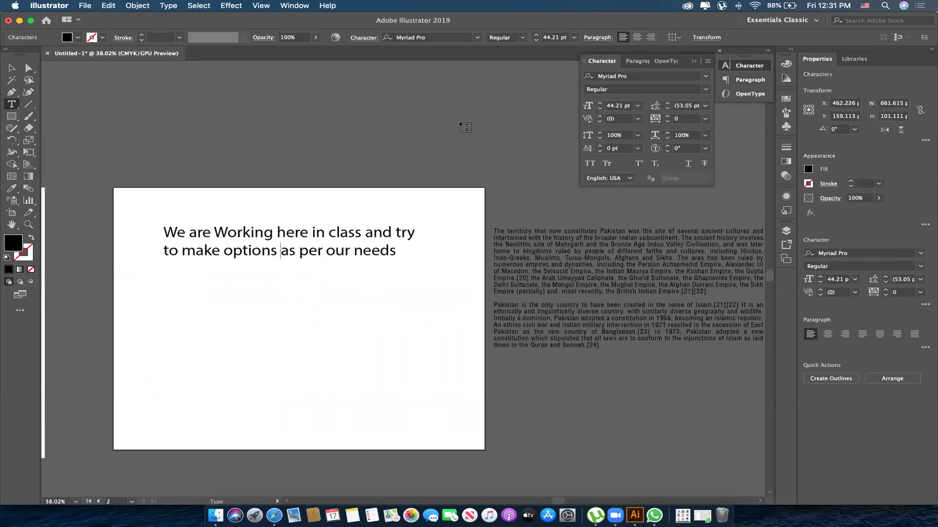
key(Return)
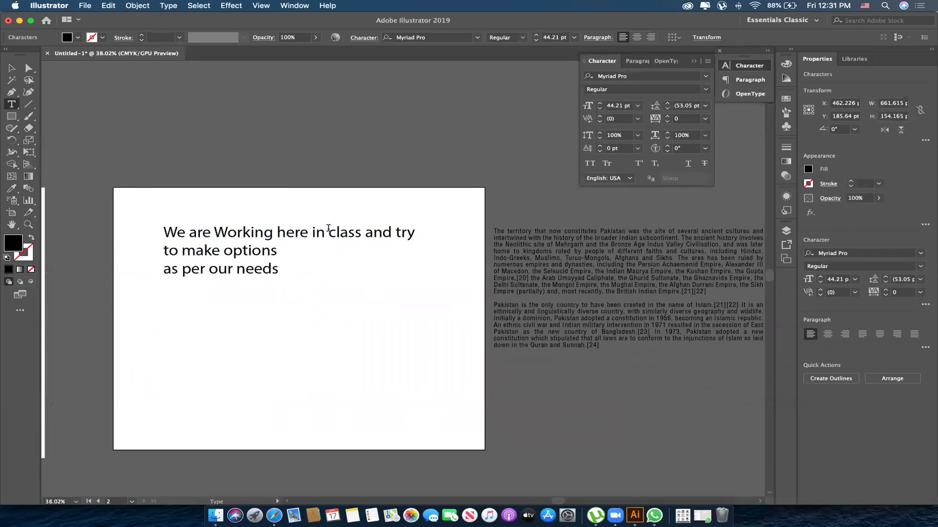
click(328, 229)
key(Return)
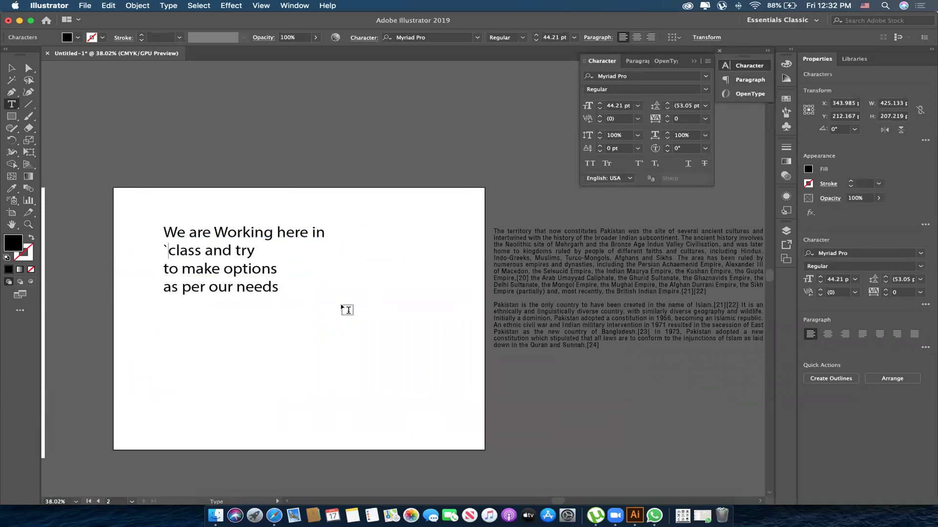
text(`)
key(BackSpace)
key(Escape)
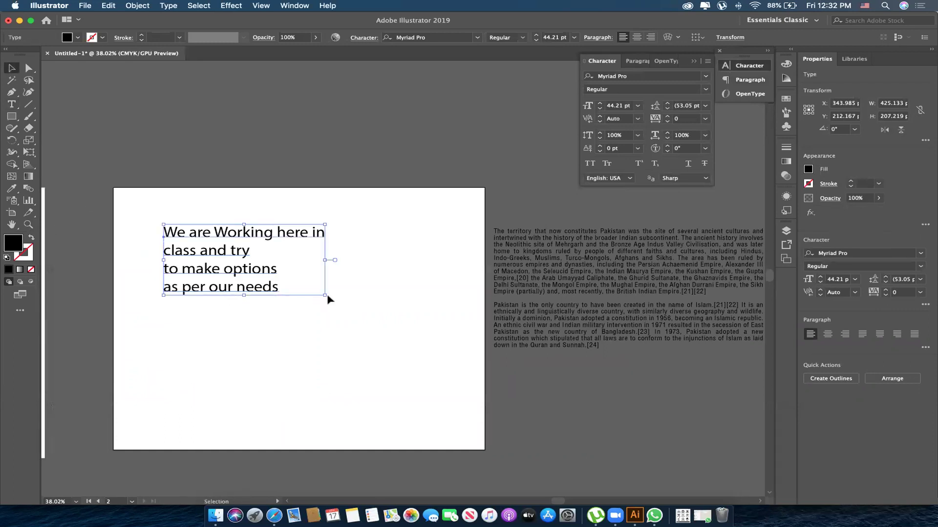
drag(328, 300, 380, 320)
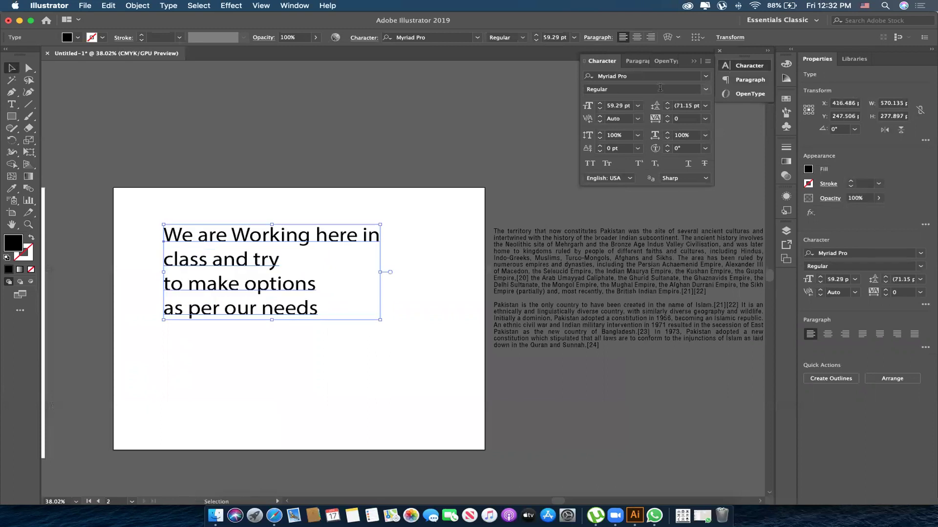
- Try centred, right and justified alignment on the sentence, shifting the block across the artboard
click(641, 63)
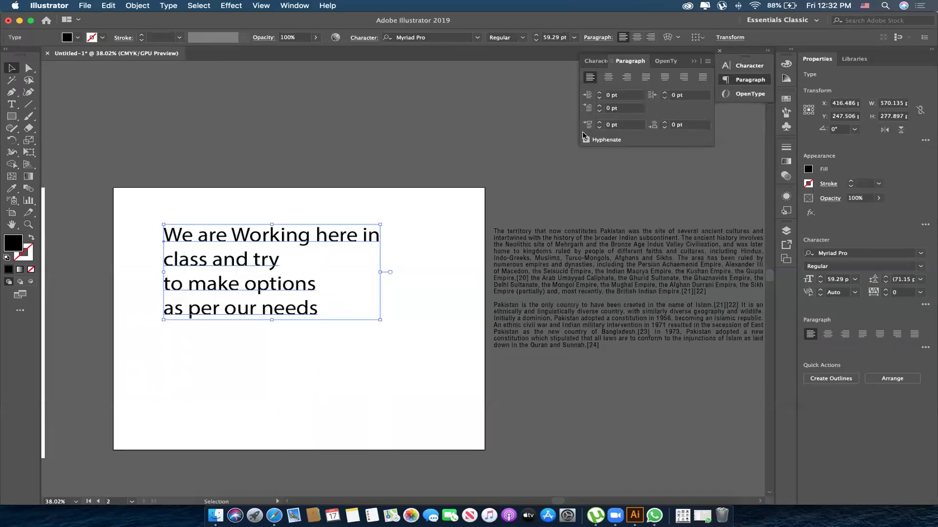
click(606, 79)
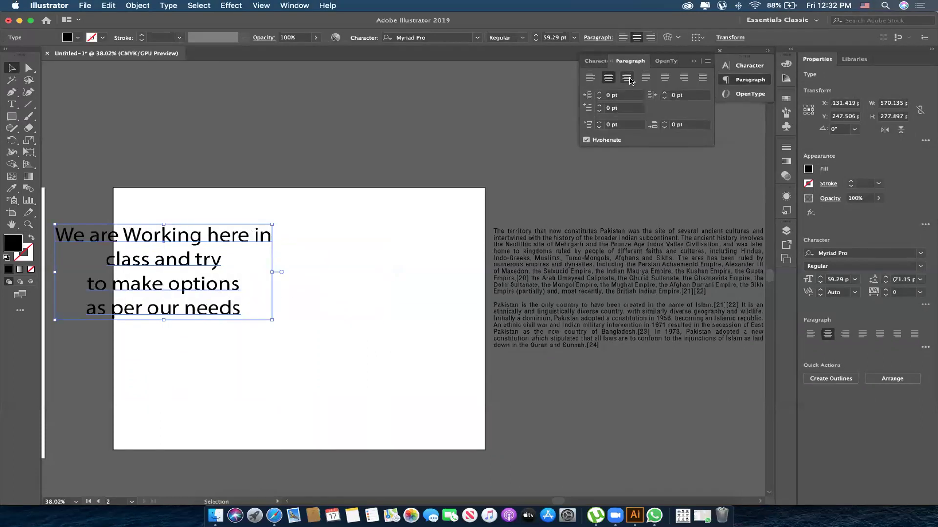
click(626, 77)
drag(130, 274, 337, 281)
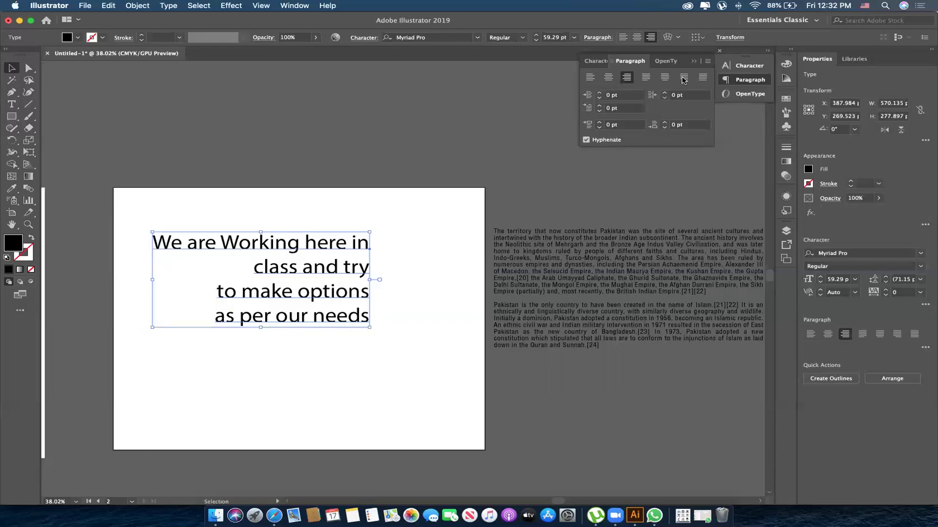
click(664, 77)
drag(403, 282, 236, 286)
- Return the sentence to left alignment and move it slightly left and up
click(645, 77)
click(590, 78)
click(703, 77)
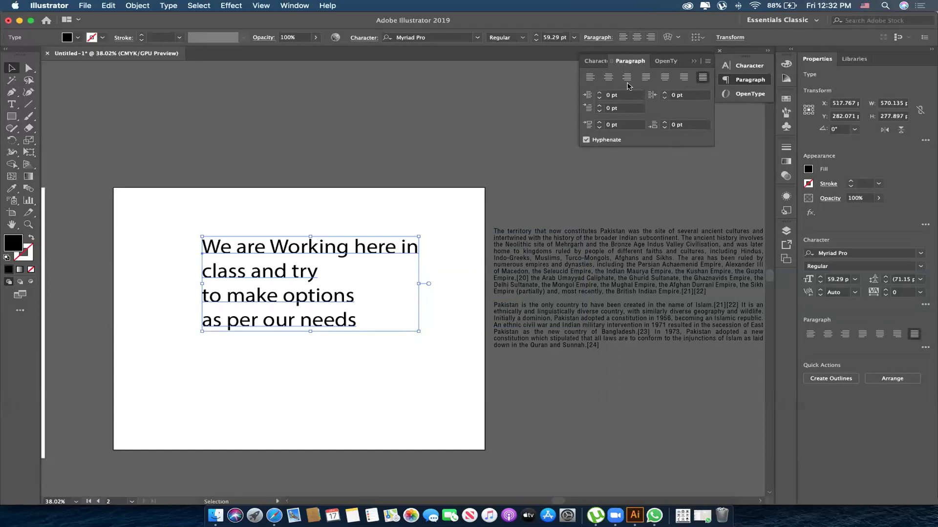
click(590, 77)
drag(270, 249, 241, 244)
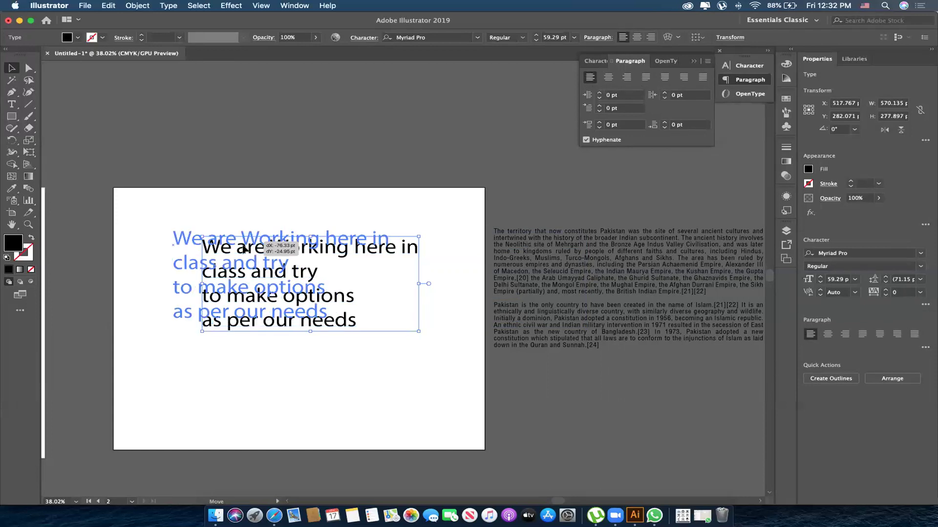
click(596, 61)
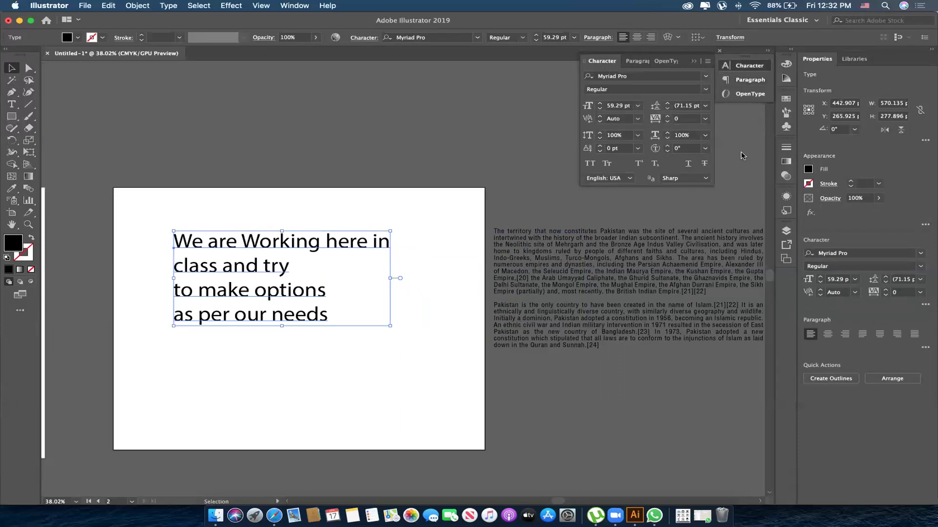
- Test all caps, small caps, superscript, subscript, underline and strikethrough, leaving normal text
click(591, 164)
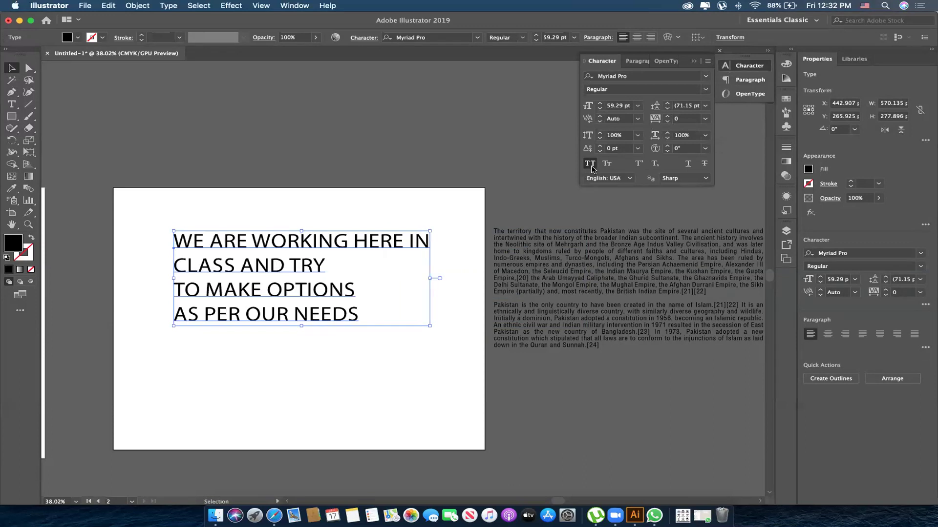
click(607, 164)
click(638, 165)
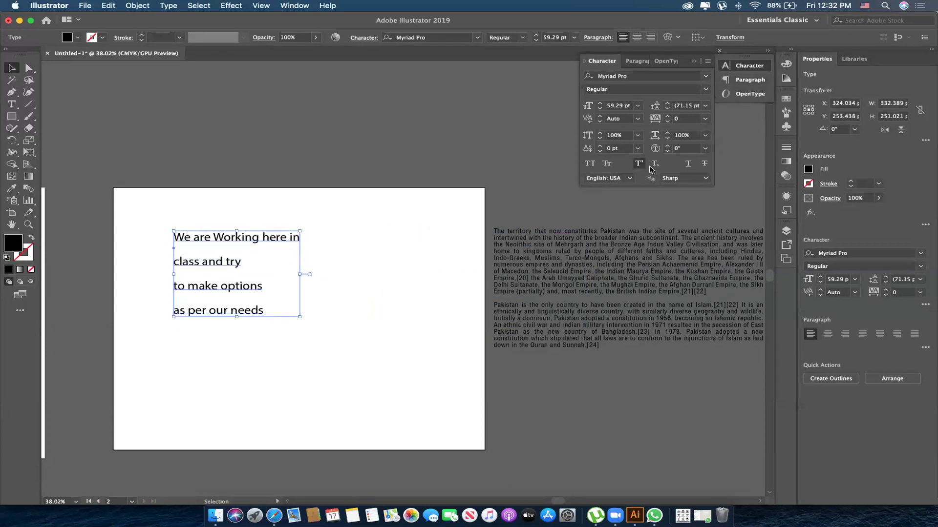
click(655, 164)
click(687, 164)
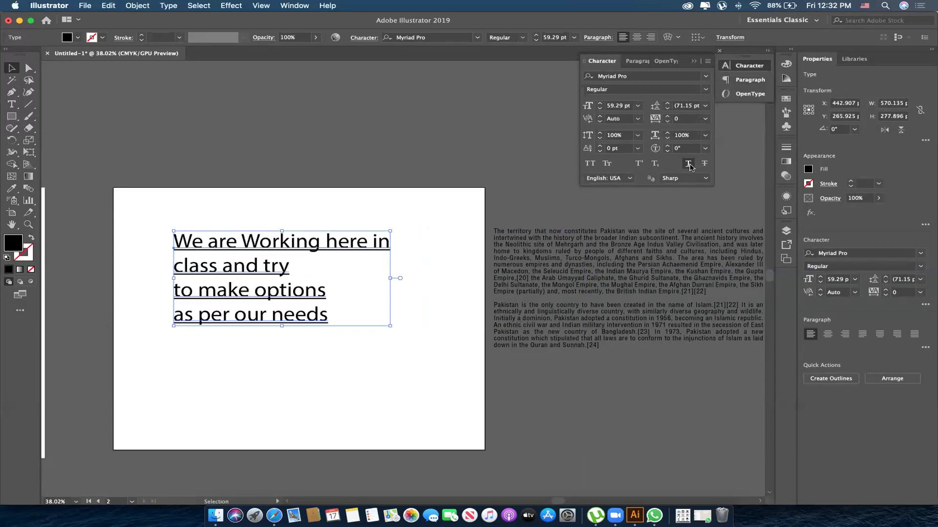
click(704, 164)
click(704, 164)
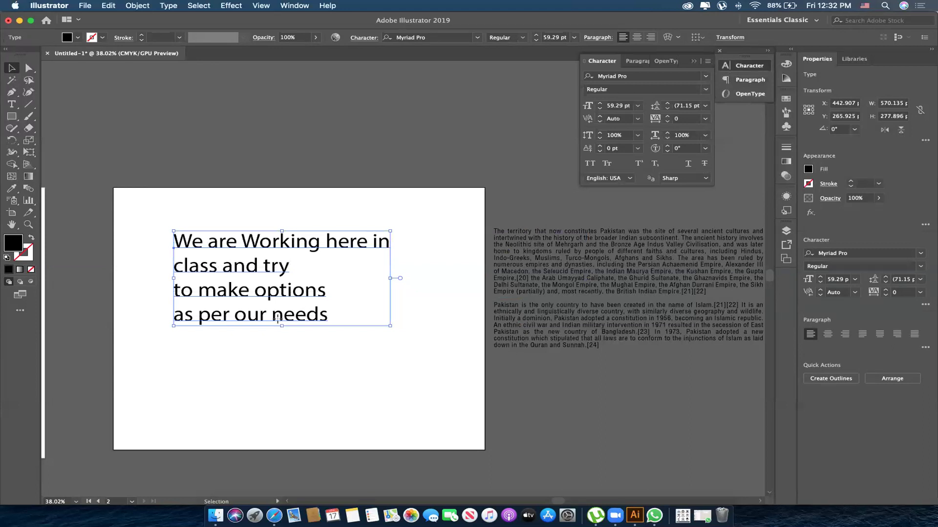
- Move the sentence above the artboard and copy the bold 'working' onto it twice, stacked
key(super+minus)
drag(336, 292, 350, 159)
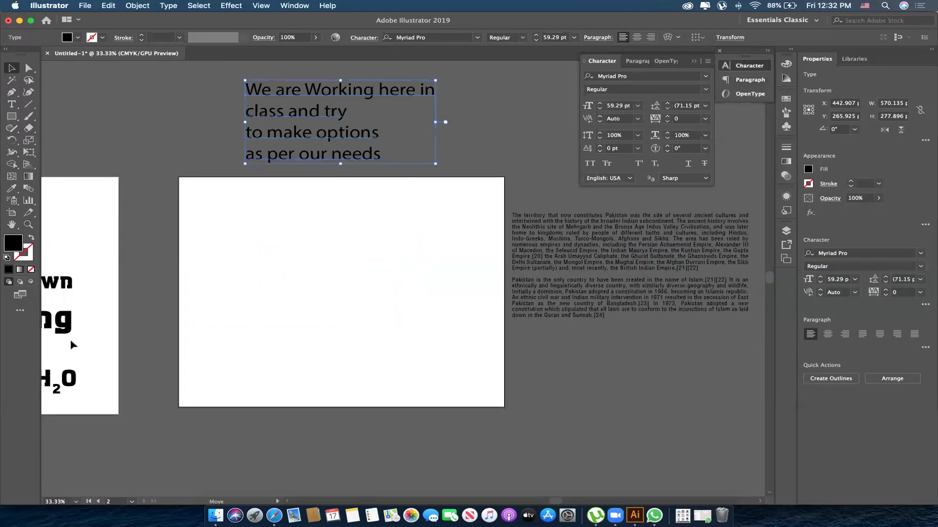
mouse_move(88, 324)
mouse_down()
mouse_move(371, 277)
mouse_move(452, 306)
mouse_up()
mouse_move(402, 261)
mouse_down()
mouse_move(401, 221)
mouse_move(371, 377)
mouse_up()
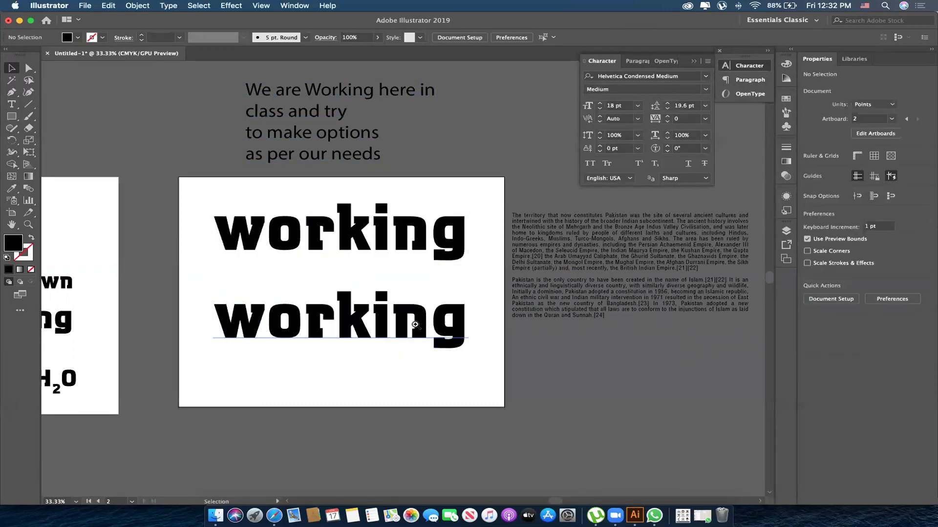
scroll(386, 293, up, 3)
scroll(399, 335, down, 3)
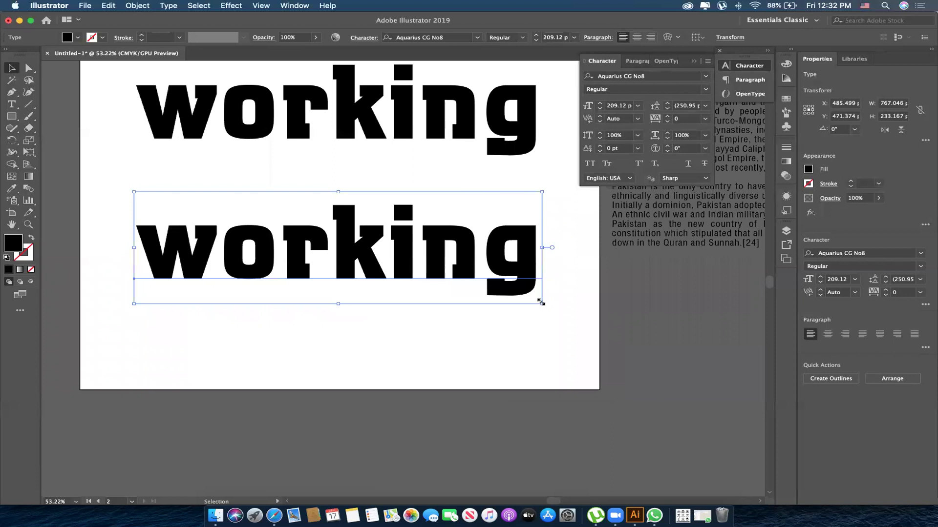
- Set the lower 'working' copy to Calibri Bold and move it down and right
click(705, 76)
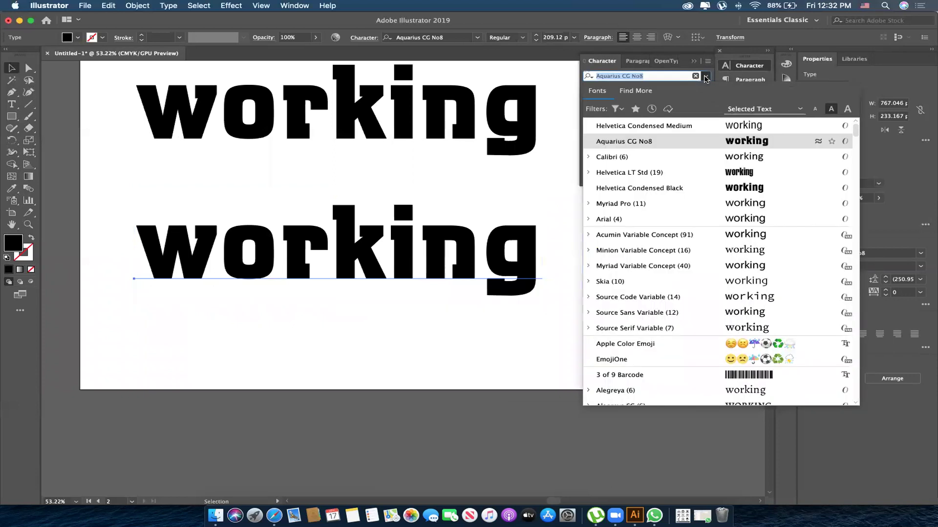
click(692, 157)
click(705, 88)
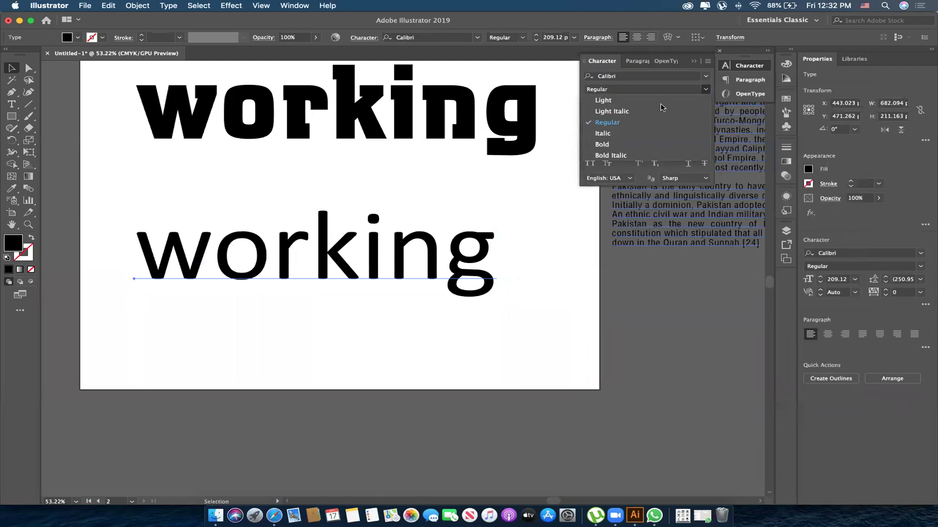
click(610, 145)
click(352, 320)
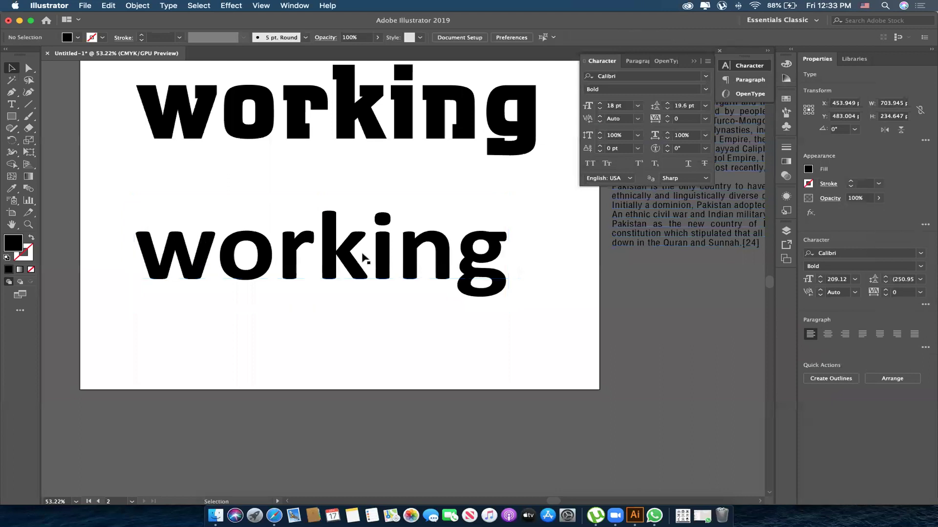
drag(352, 246, 371, 280)
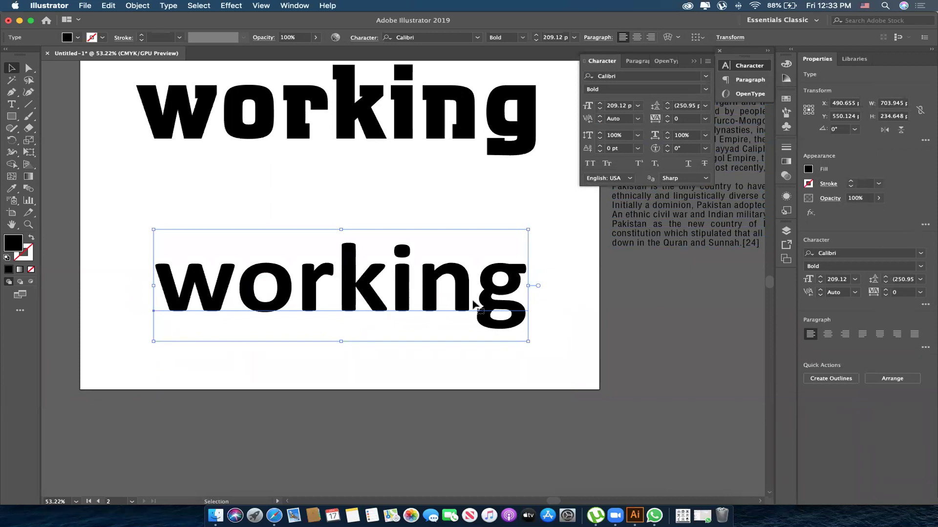
- Create outlines from the Calibri 'working', ungroup it, and check the w, i and g letters
right_click(397, 270)
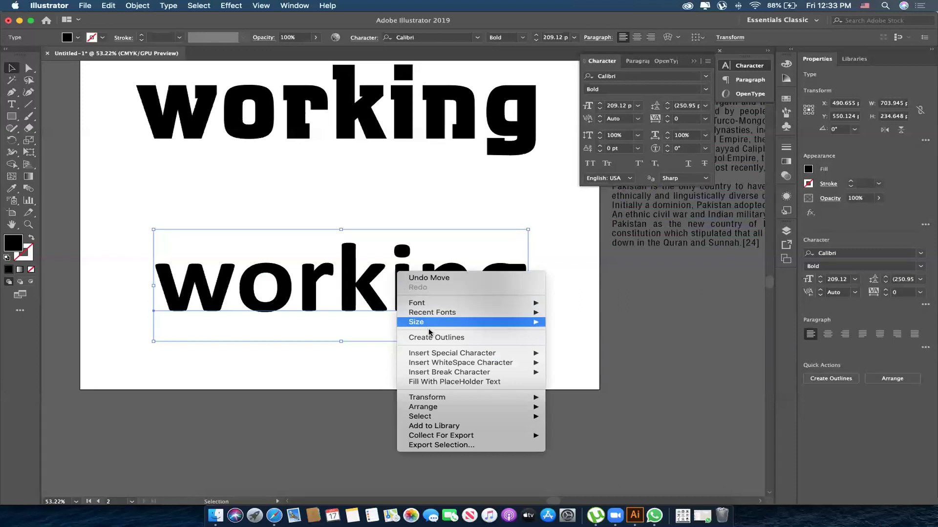
click(468, 338)
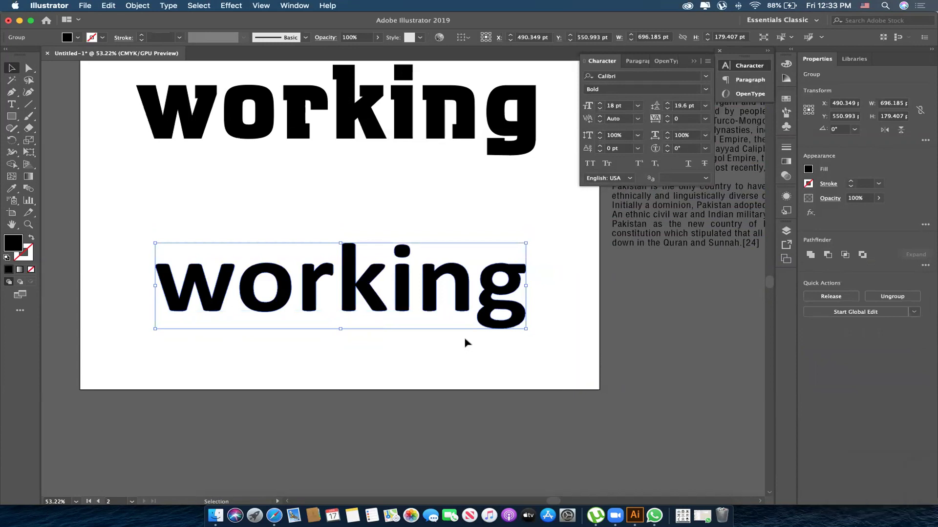
scroll(463, 346, down, 1)
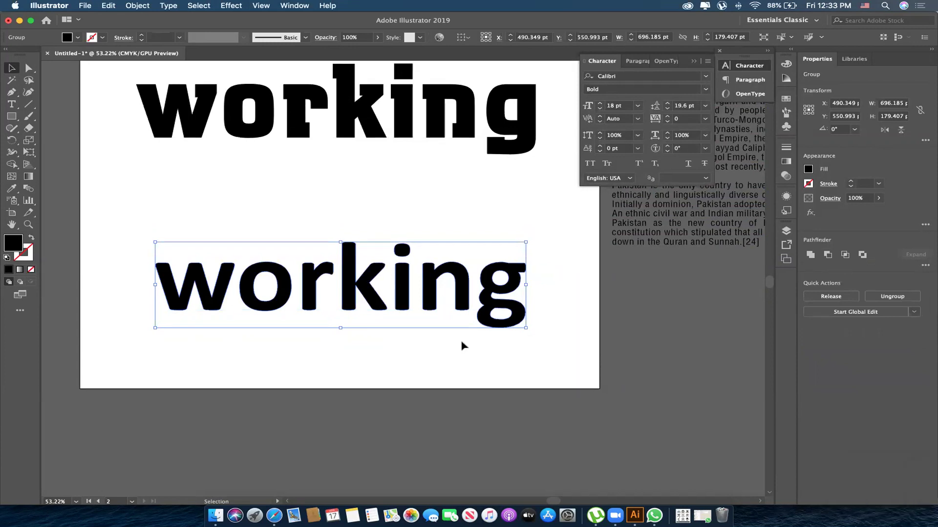
right_click(428, 285)
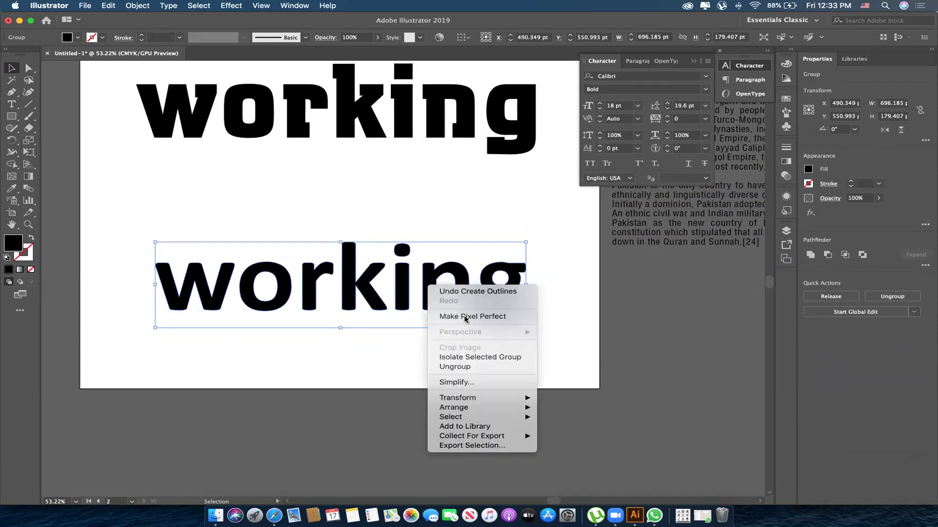
click(459, 367)
click(215, 288)
click(402, 280)
click(499, 288)
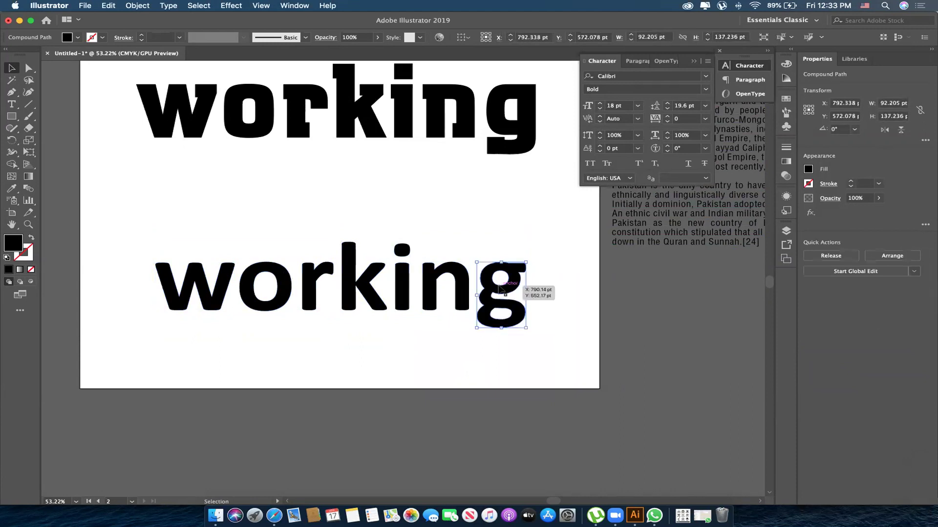
click(343, 351)
- Zoom in and drag the w's top-right anchors up to raise its right stroke
key(z)
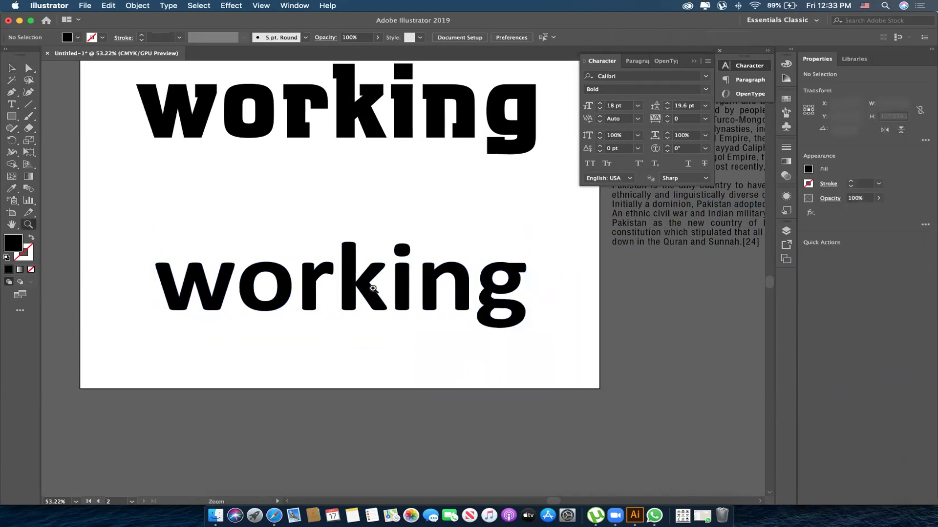
click(266, 327)
drag(265, 327, 362, 295)
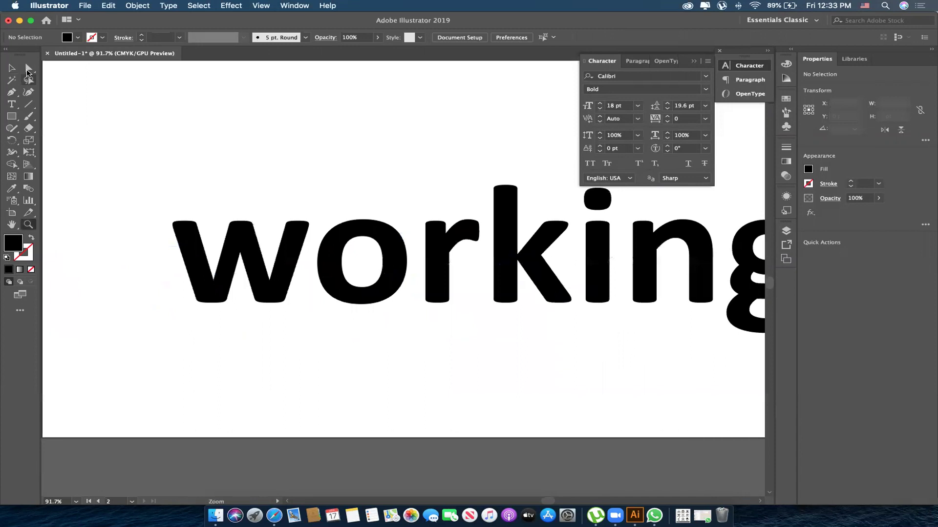
click(28, 69)
mouse_move(273, 209)
mouse_down()
mouse_move(317, 230)
mouse_move(318, 199)
mouse_up()
click(348, 343)
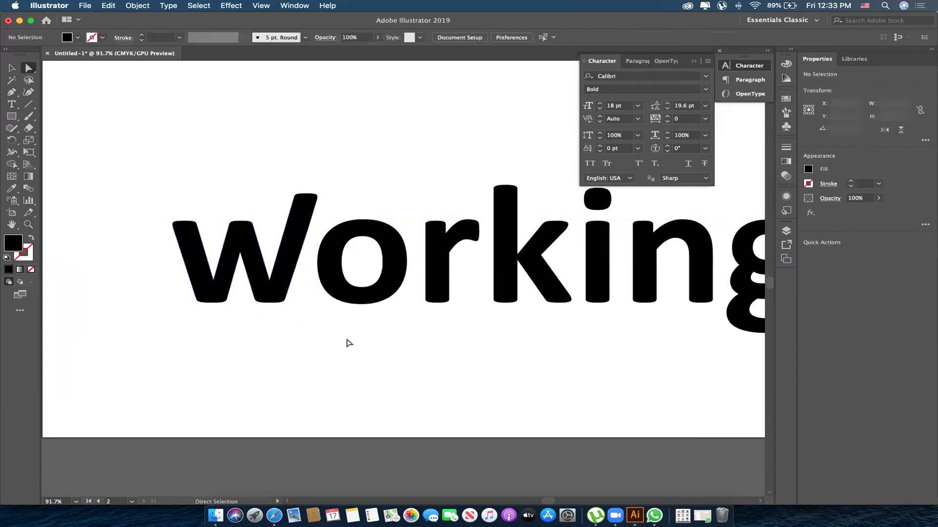
- Move the w to the right so it overlaps the o
key(v)
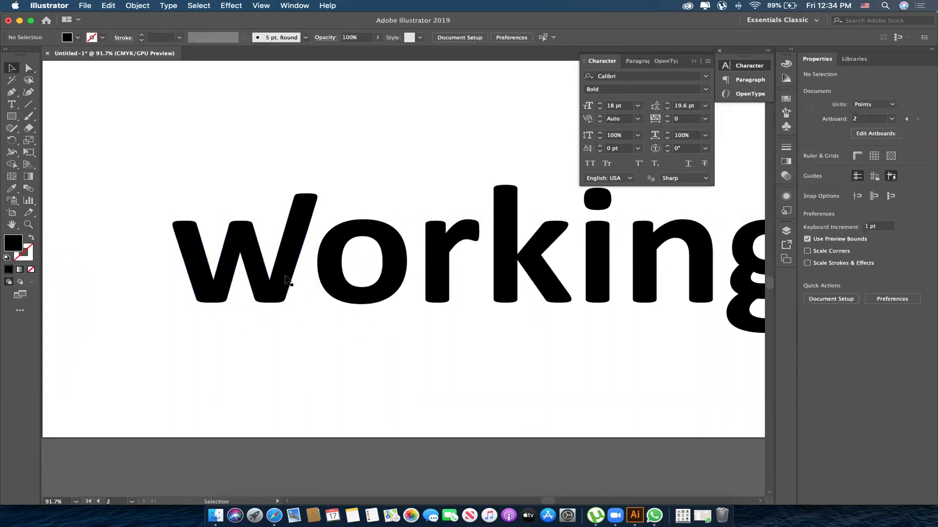
drag(289, 288, 300, 288)
key(z)
drag(272, 235, 368, 268)
key(v)
drag(361, 176, 369, 176)
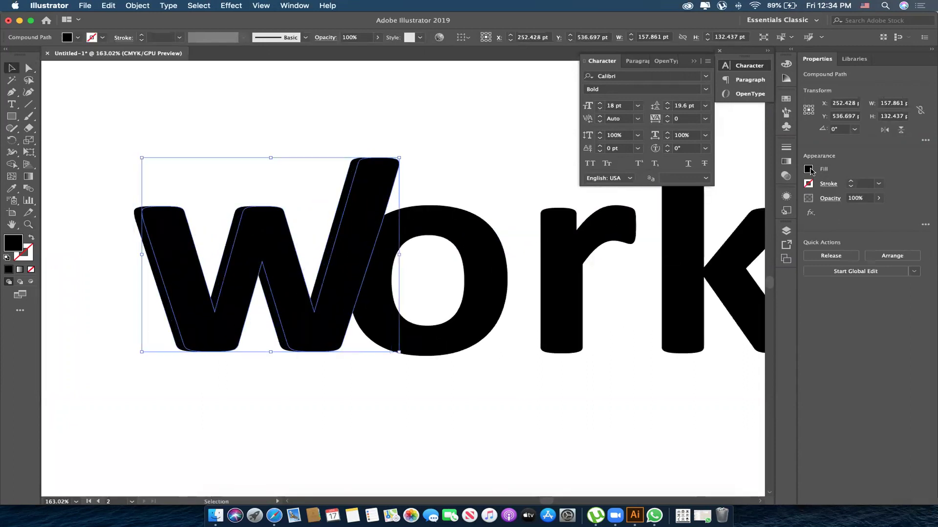
- Try a white fill on the w, then undo back to black
click(809, 170)
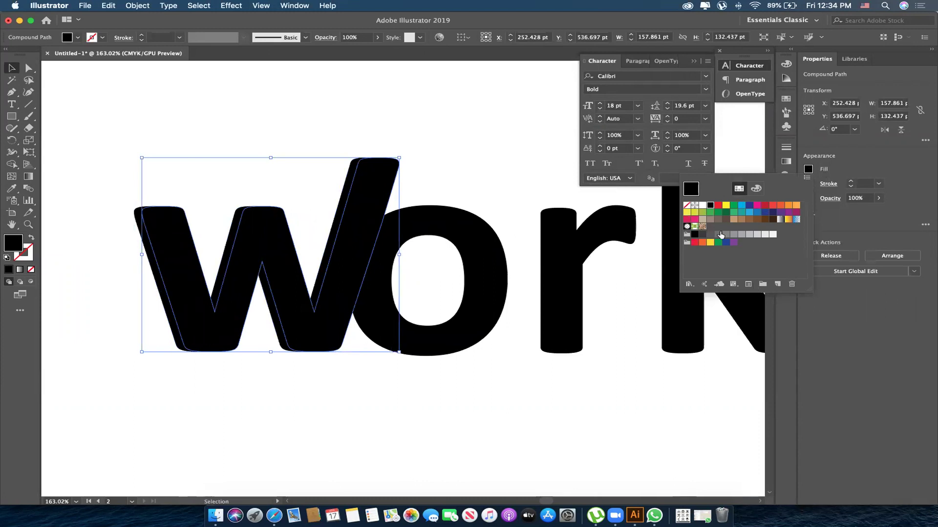
click(702, 206)
drag(354, 171, 347, 165)
key(ctrl+z)
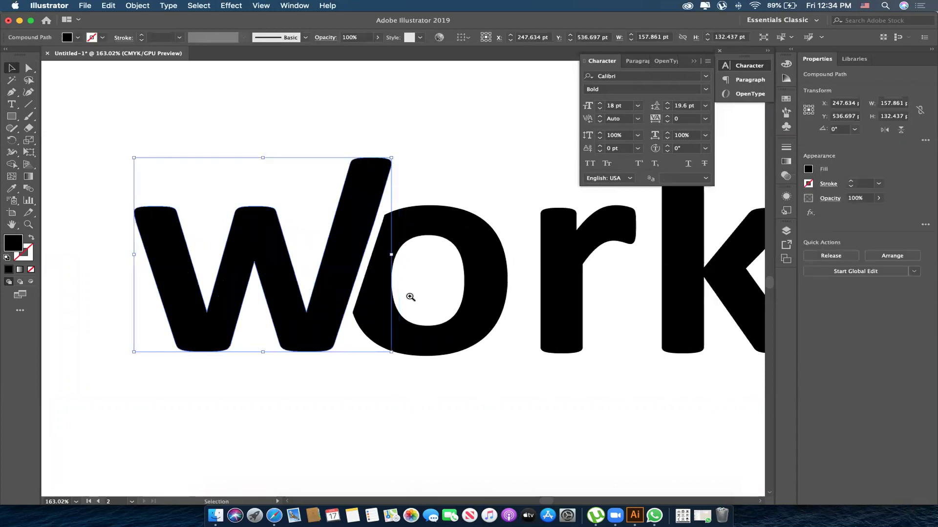
click(410, 155)
- Zoom out to view the whole word, then zoom back in and select the r
key(z)
alt+click(401, 314)
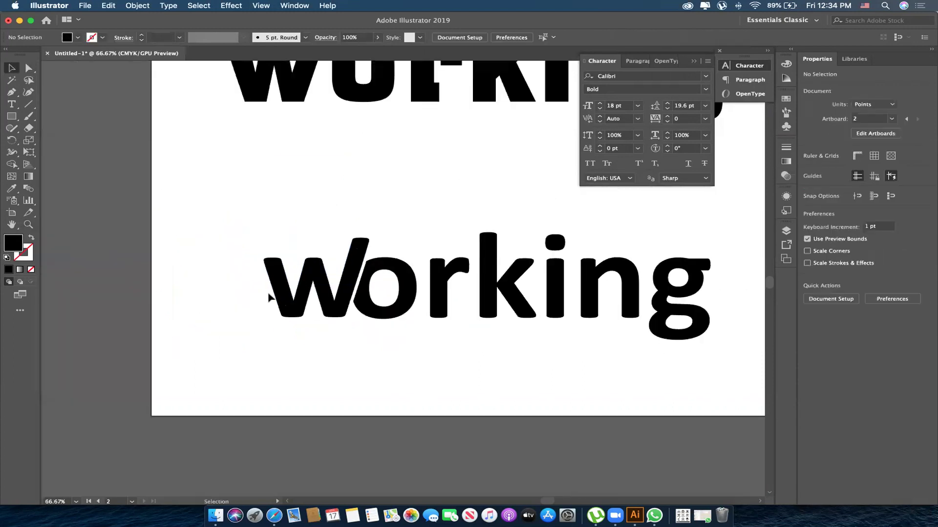
alt+click(267, 304)
key(v)
scroll(288, 183, up, 2)
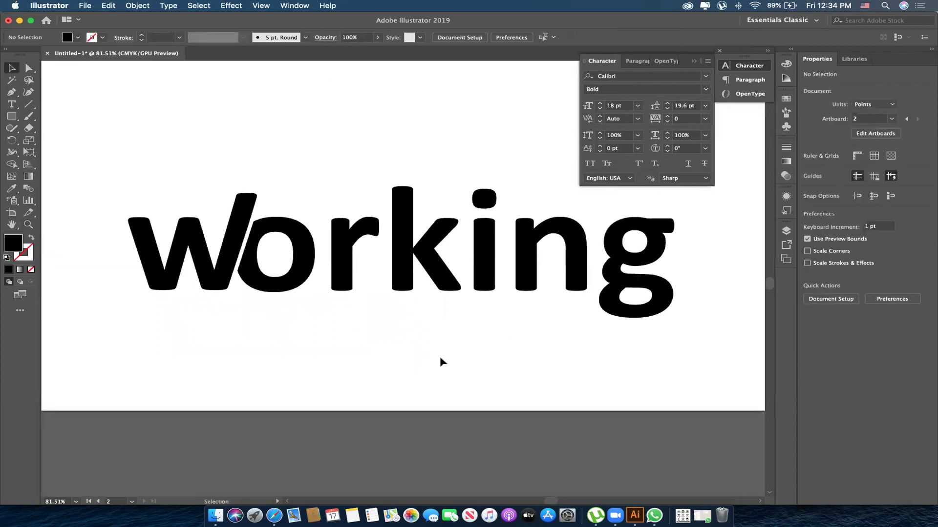
key(z)
drag(286, 215, 459, 275)
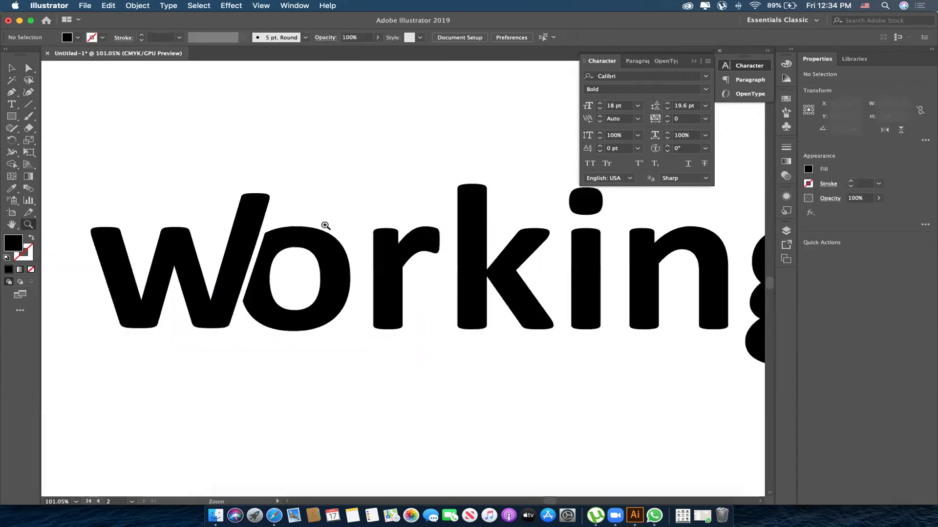
key(v)
click(476, 276)
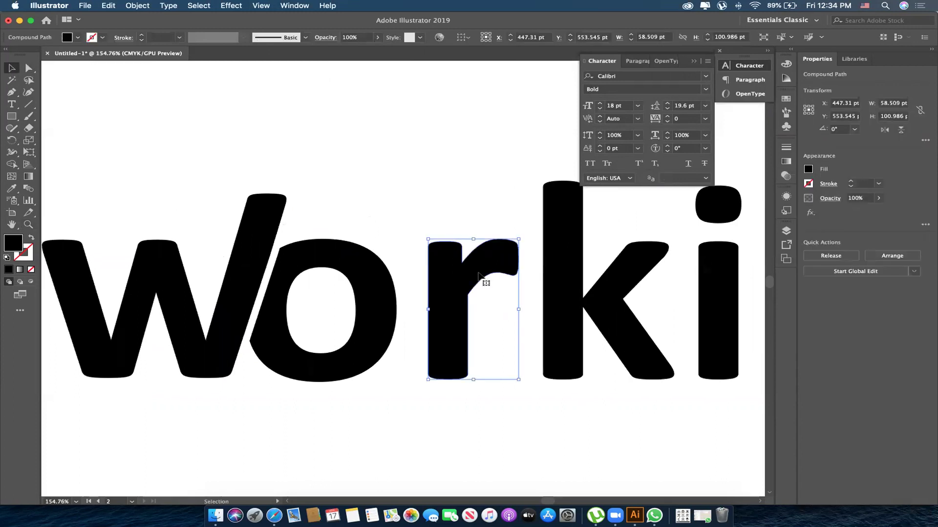
- Pull a pointed tip up on top of the r and shift the r further left
drag(477, 276, 471, 275)
key(a)
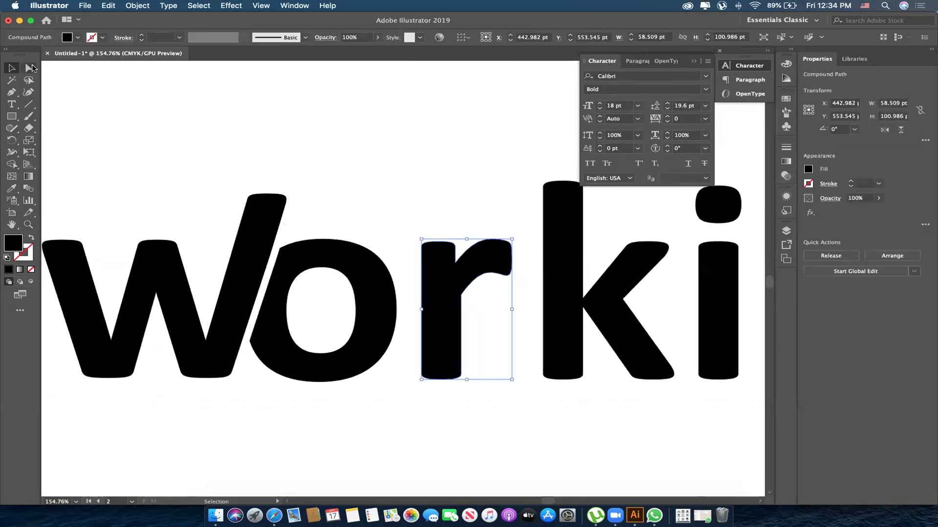
mouse_move(438, 238)
mouse_down()
mouse_move(441, 246)
mouse_move(439, 227)
mouse_move(439, 242)
mouse_move(458, 251)
mouse_move(439, 222)
mouse_up()
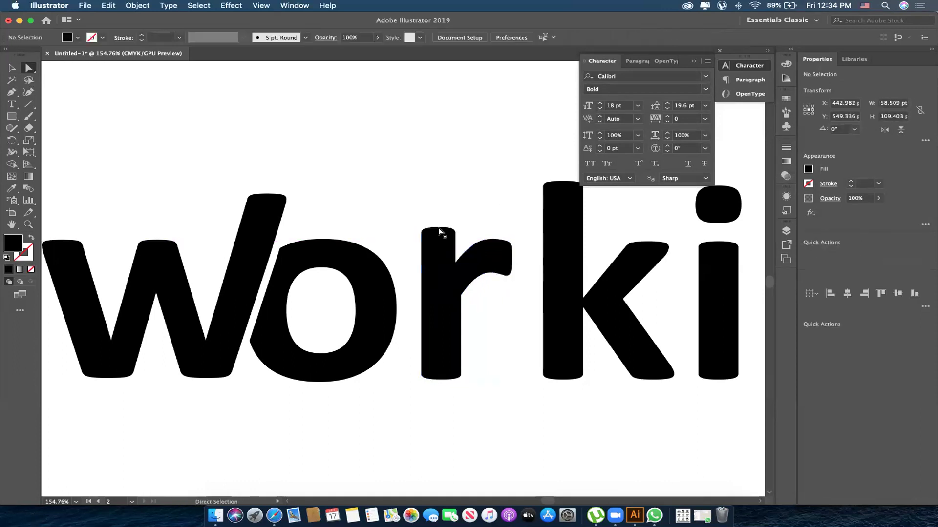
click(501, 220)
key(v)
click(490, 260)
drag(491, 259, 474, 259)
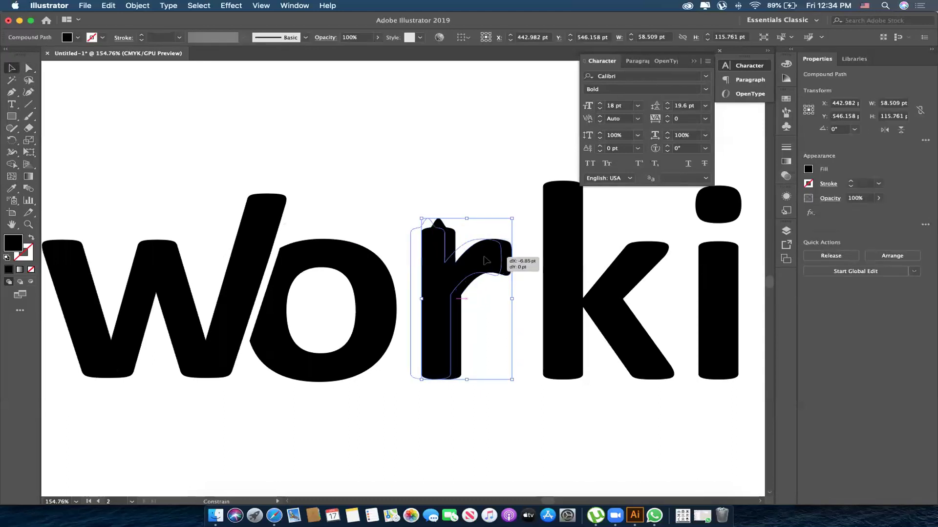
- Move the k left toward the r and pull its top up into a point
click(557, 274)
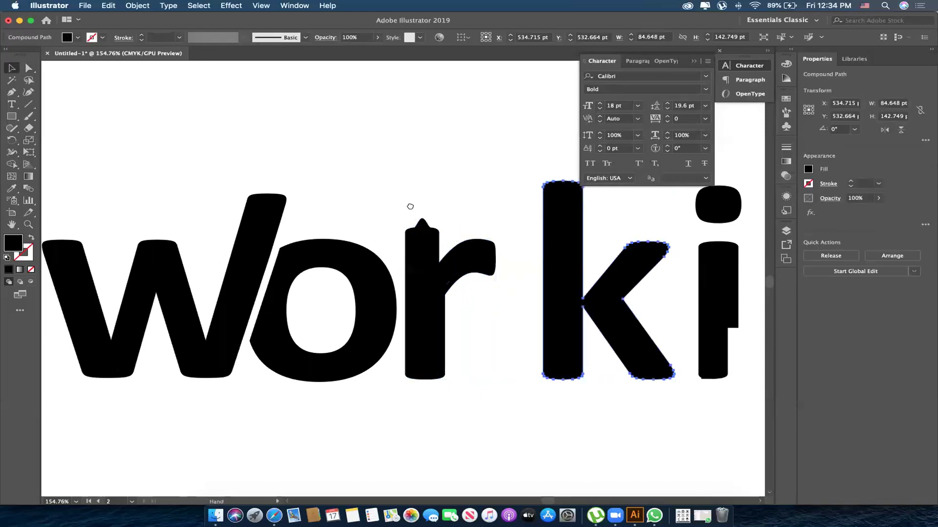
scroll(554, 273, right, 3)
drag(489, 263, 470, 262)
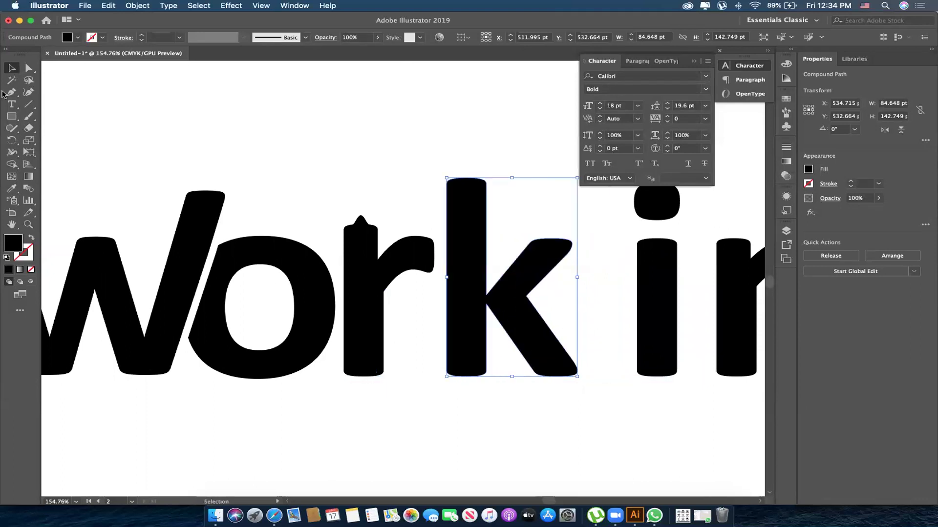
click(30, 68)
drag(466, 179, 466, 171)
key(z)
alt+click(437, 288)
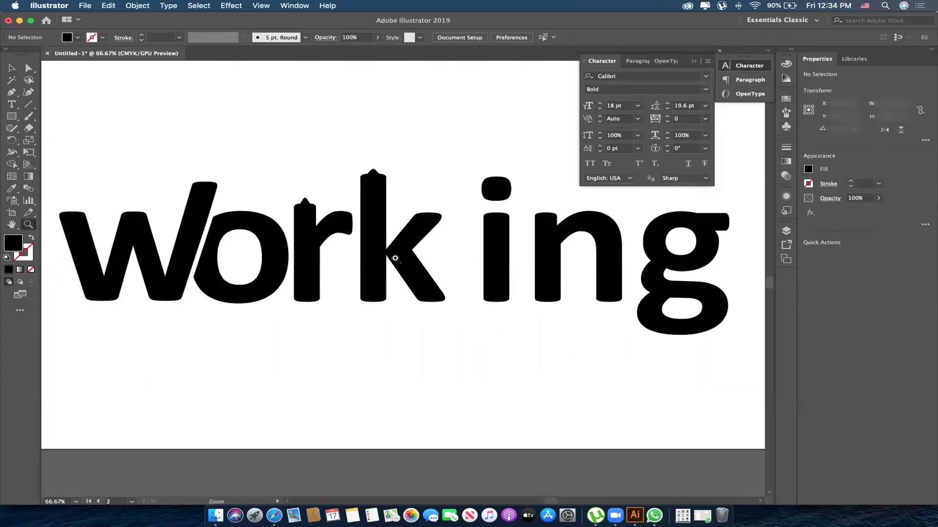
- Pull a small pointed tip up from the top of the w
scroll(322, 218, up, 3)
key(v)
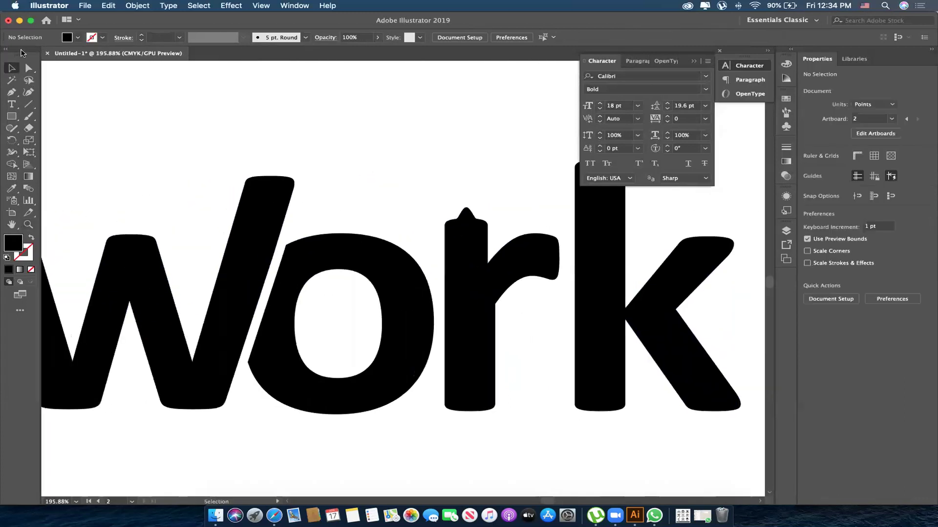
click(30, 69)
drag(272, 182, 270, 179)
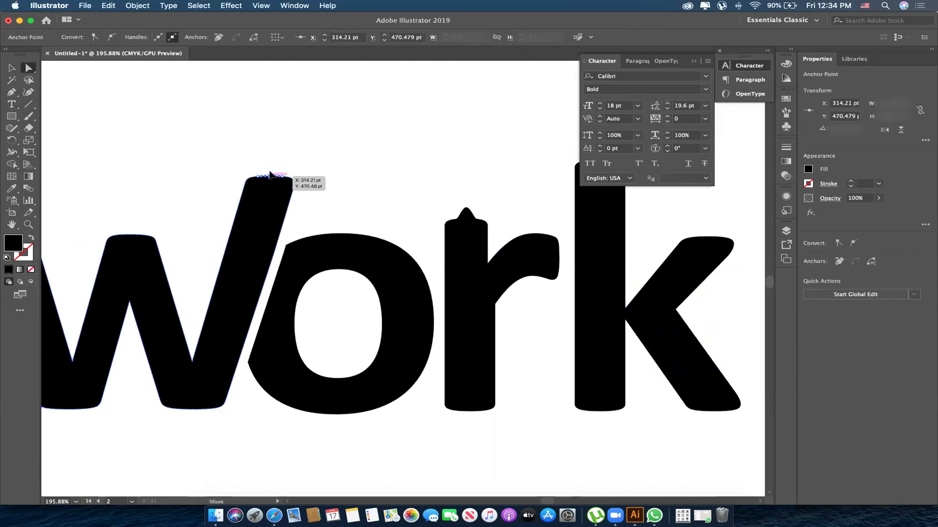
click(381, 181)
- Shift the i left toward the k to tighten its spacing
key(z)
alt+click(457, 298)
scroll(457, 297, down, 2)
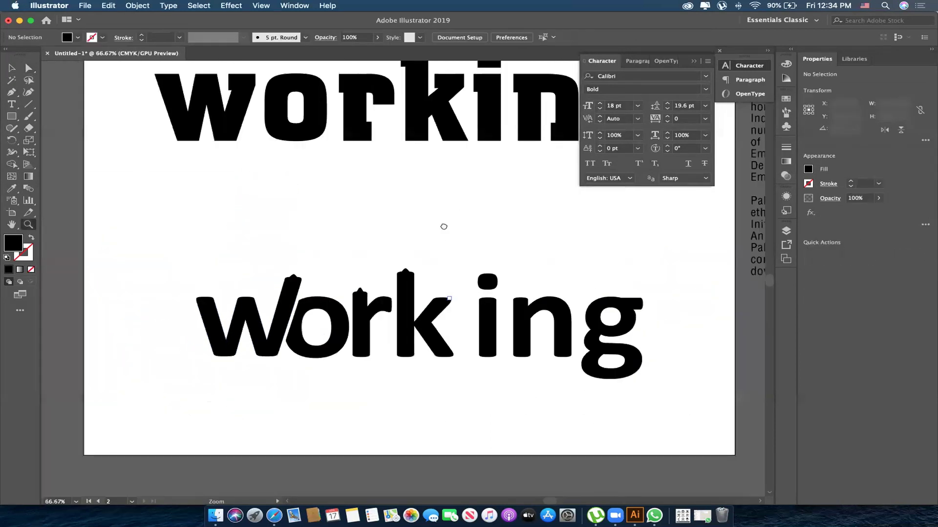
scroll(401, 191, down, 2)
scroll(377, 205, down, 2)
scroll(375, 185, down, 2)
scroll(367, 171, up, 1)
key(v)
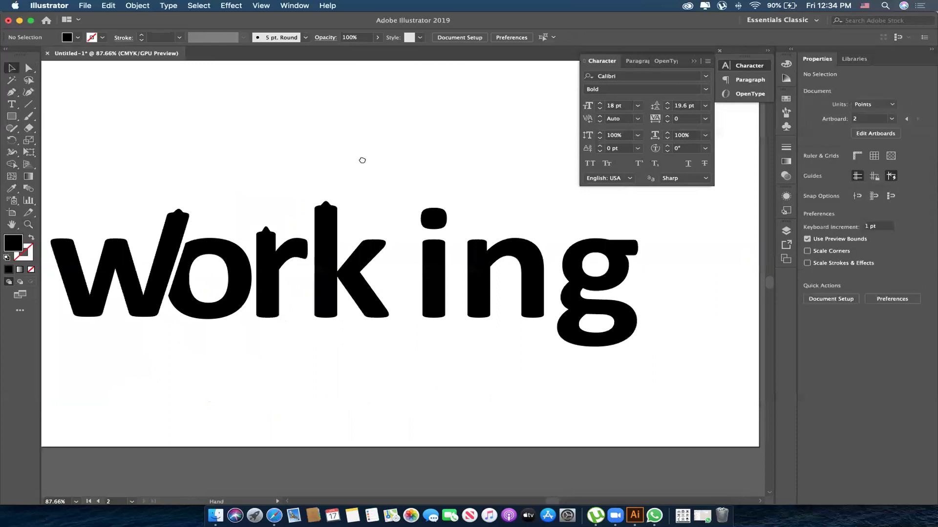
scroll(351, 206, up, 1)
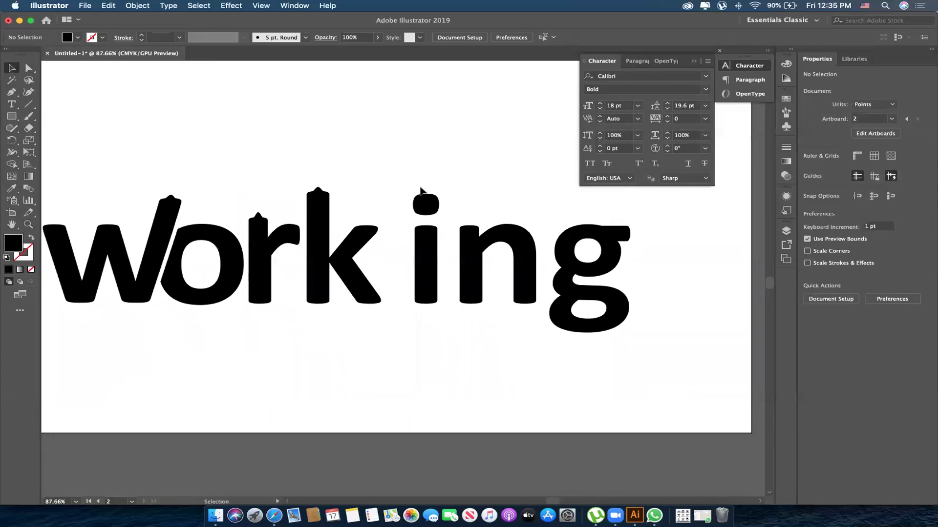
drag(423, 202, 415, 210)
key(z)
click(449, 243)
- Split the i into separate dot and stem, moving the stem down and the dot left
key(v)
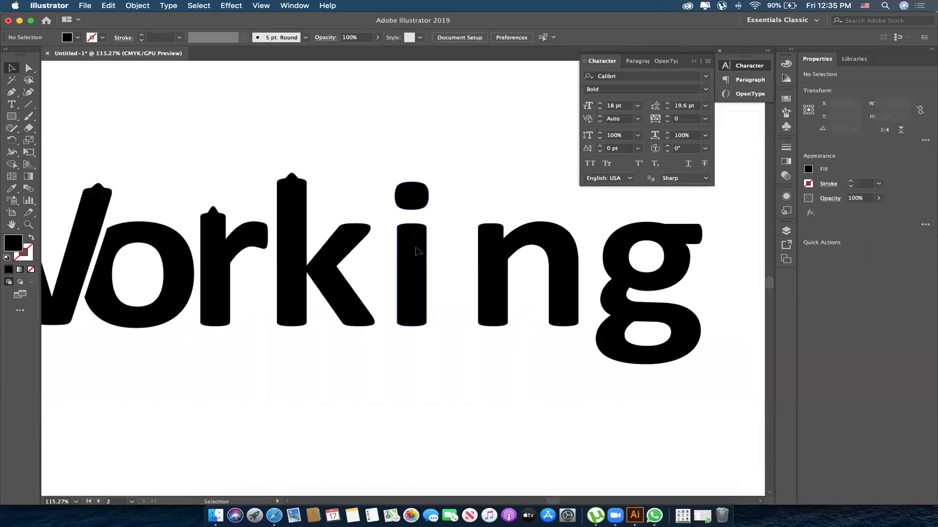
click(412, 194)
right_click(415, 202)
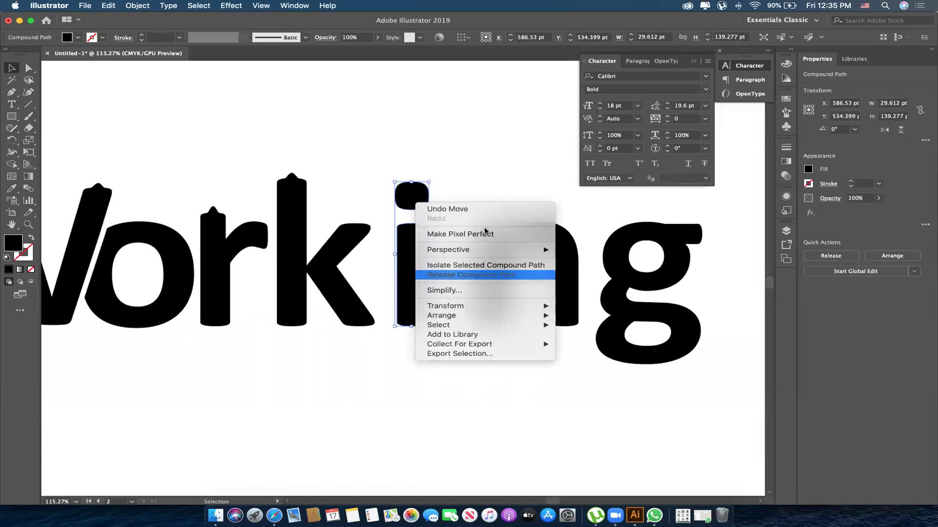
click(470, 274)
drag(408, 314, 408, 478)
drag(367, 202, 326, 202)
- Slide the ng left next to the k and return the i dot and stem between them
click(586, 244)
click(611, 266)
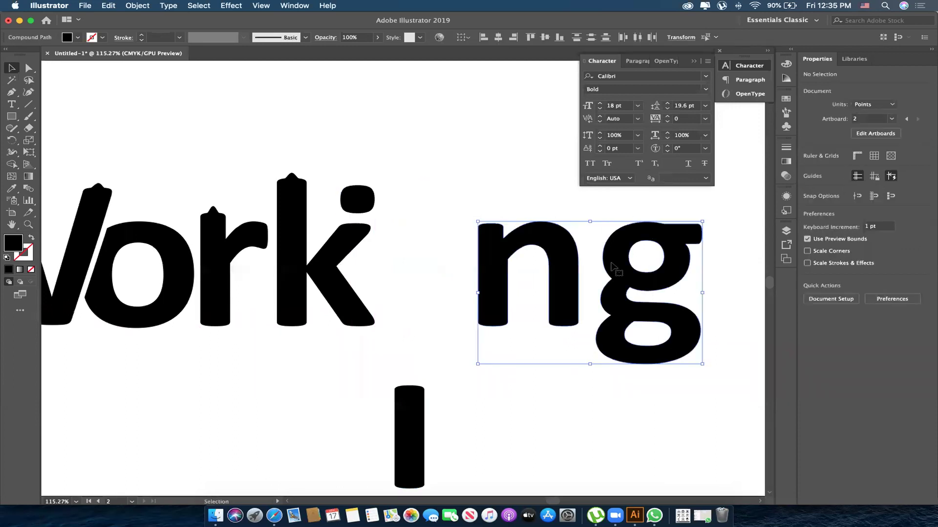
drag(611, 266, 526, 266)
drag(368, 202, 409, 201)
click(517, 203)
alt+click(434, 304)
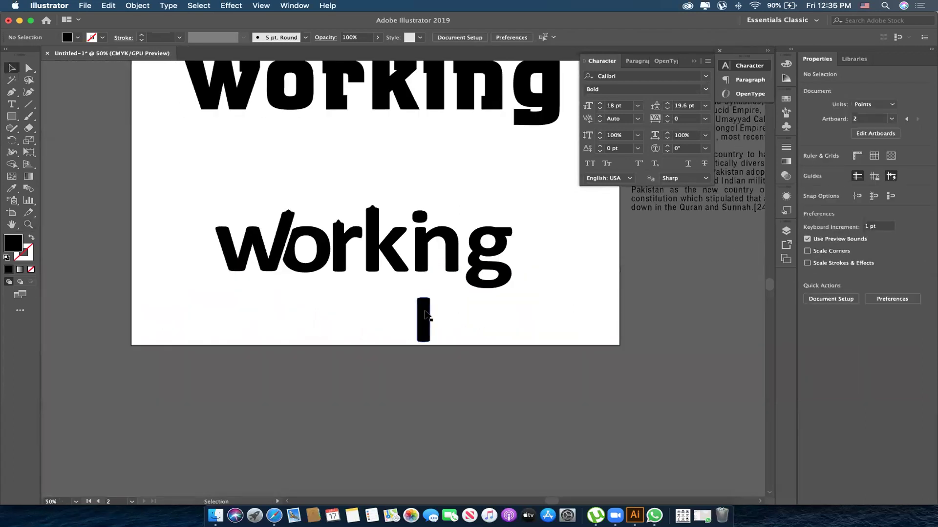
drag(423, 320, 424, 249)
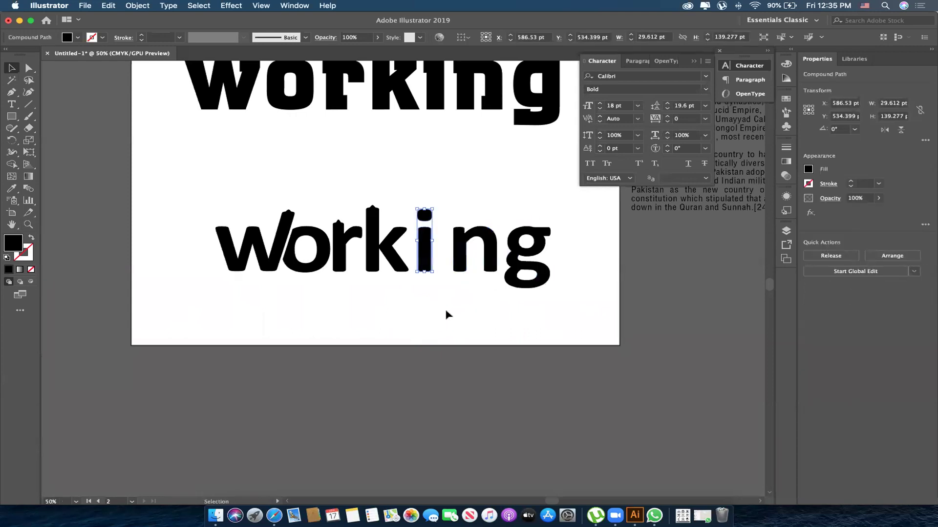
- Release the i's compound path again and move its stem down below the word
key(z)
ctrl+click(426, 249)
click(503, 281)
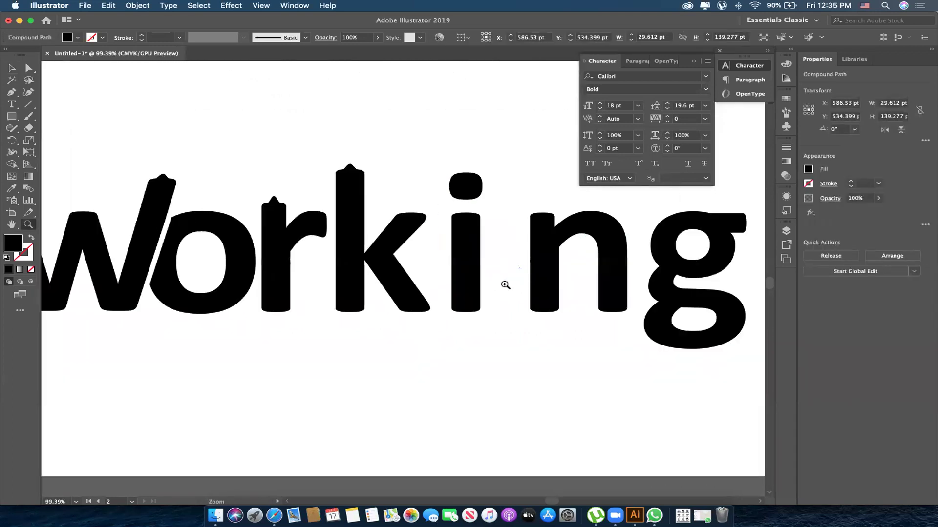
key(v)
right_click(492, 178)
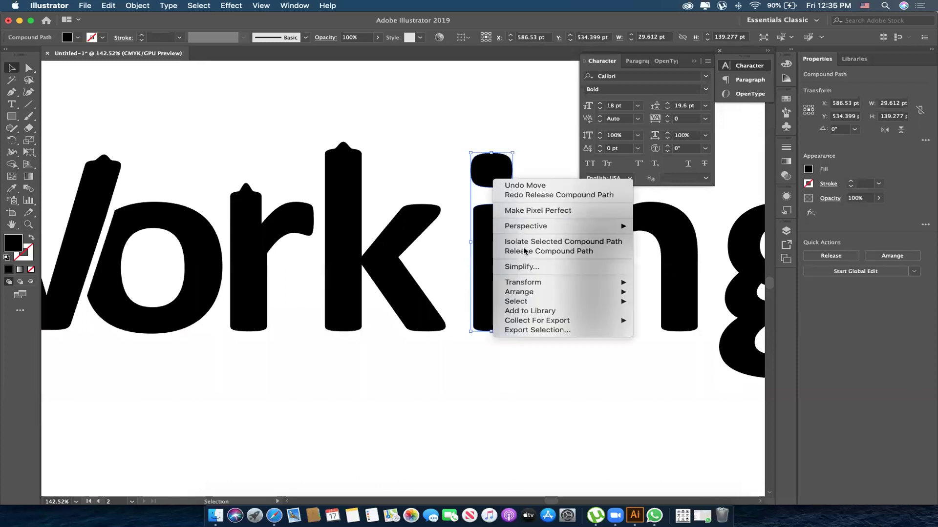
click(567, 250)
click(550, 228)
drag(491, 259, 496, 437)
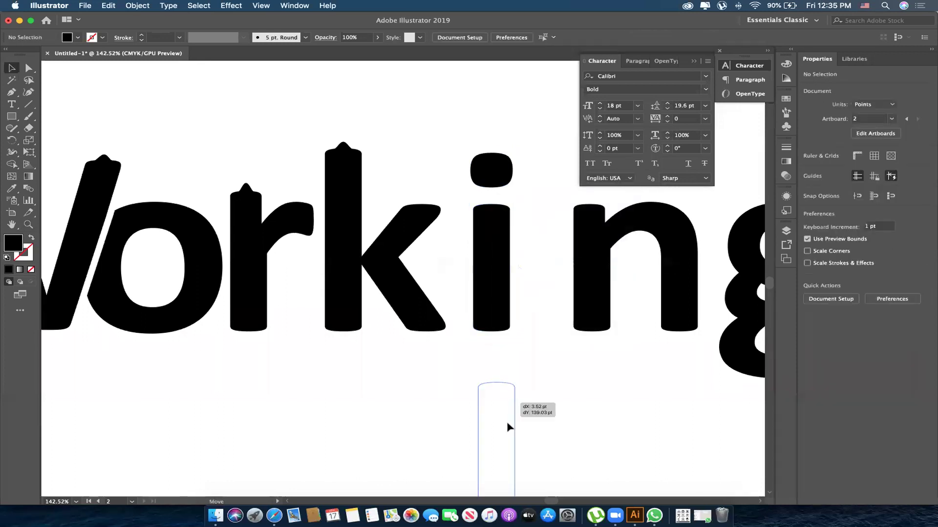
key(z)
key(ctrl+minus)
key(ctrl+minus)
- Slide the ng further left toward the k and undo a stray move of the i stem
drag(416, 241, 327, 228)
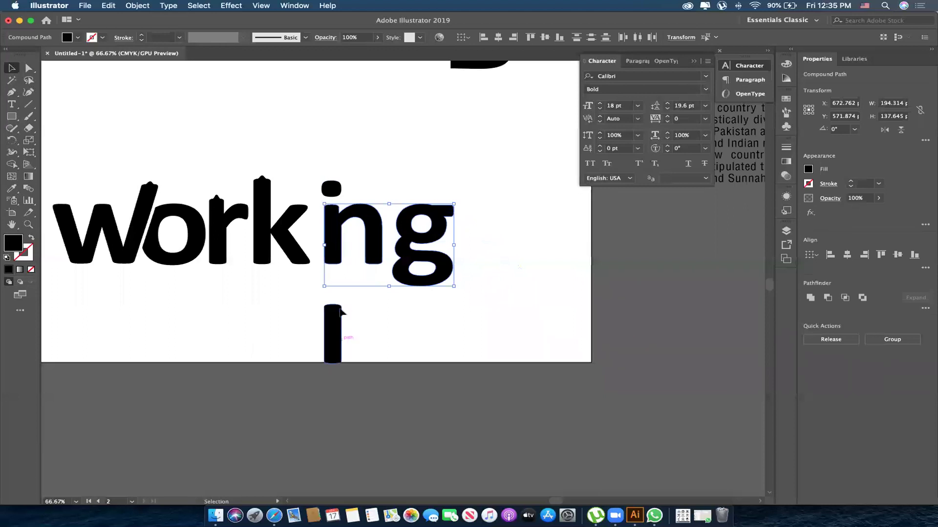
click(340, 311)
mouse_move(468, 145)
mouse_down()
mouse_move(330, 236)
mouse_move(345, 235)
mouse_up()
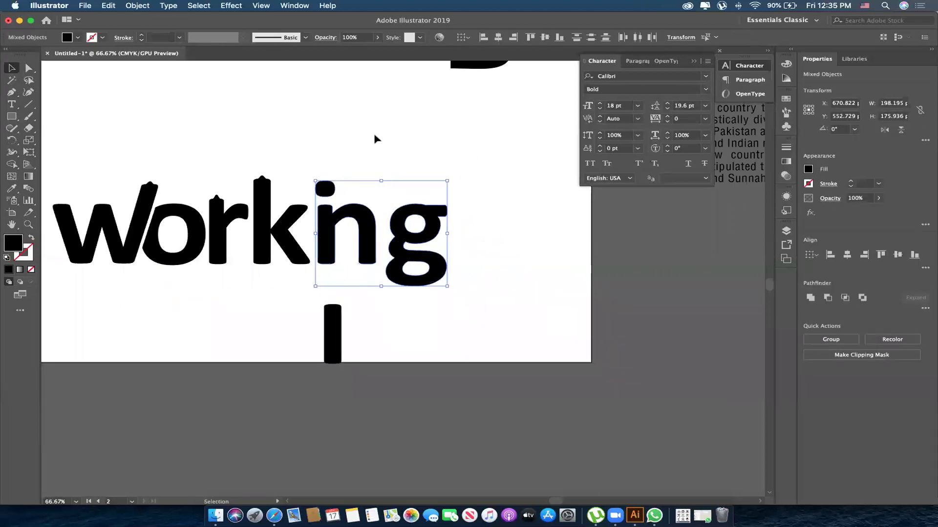
click(419, 195)
drag(419, 194, 496, 133)
drag(410, 271, 412, 427)
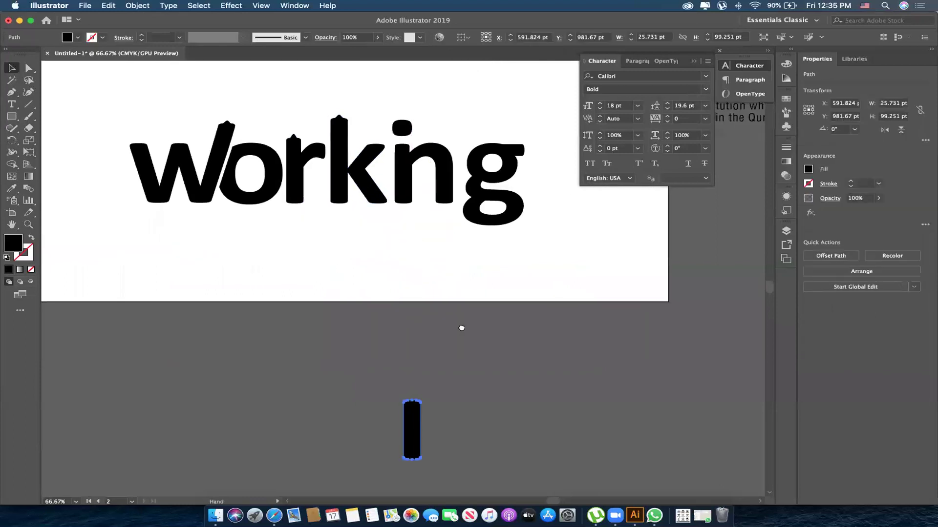
key(ctrl+z)
scroll(461, 329, up, 3)
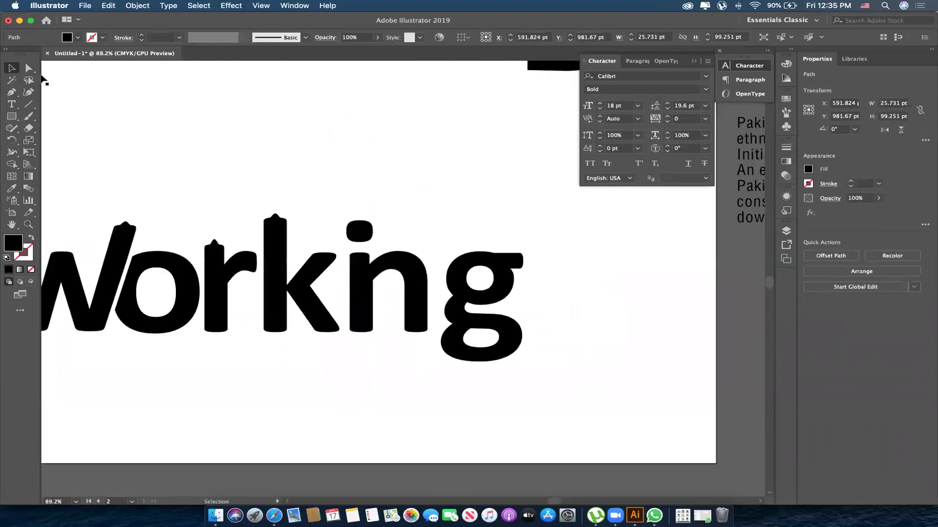
- Pull pointed tips up on top of the i stem and the i dot
drag(360, 253, 359, 248)
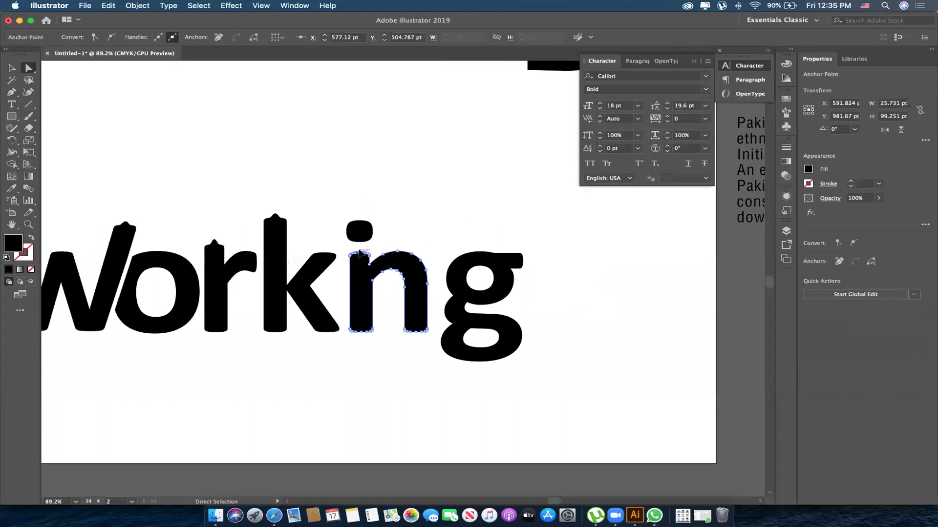
click(398, 220)
click(360, 224)
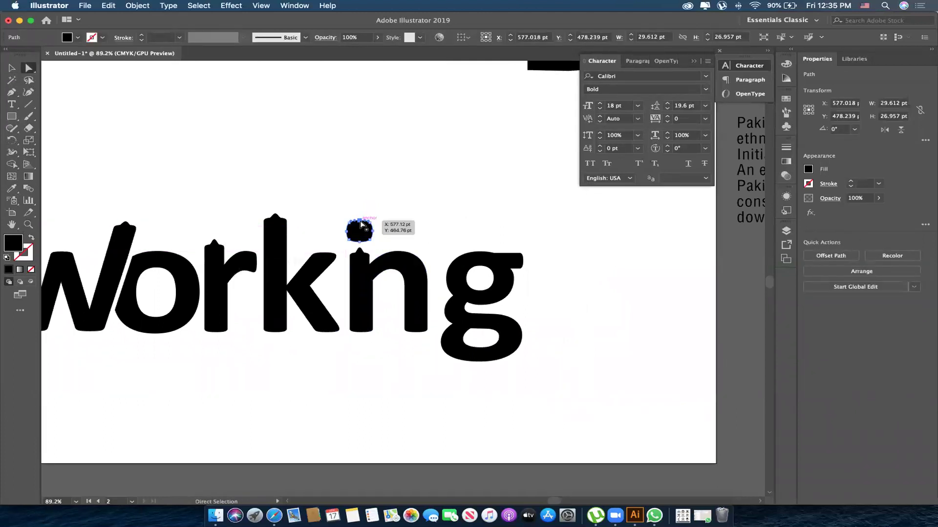
drag(360, 224, 360, 218)
click(517, 255)
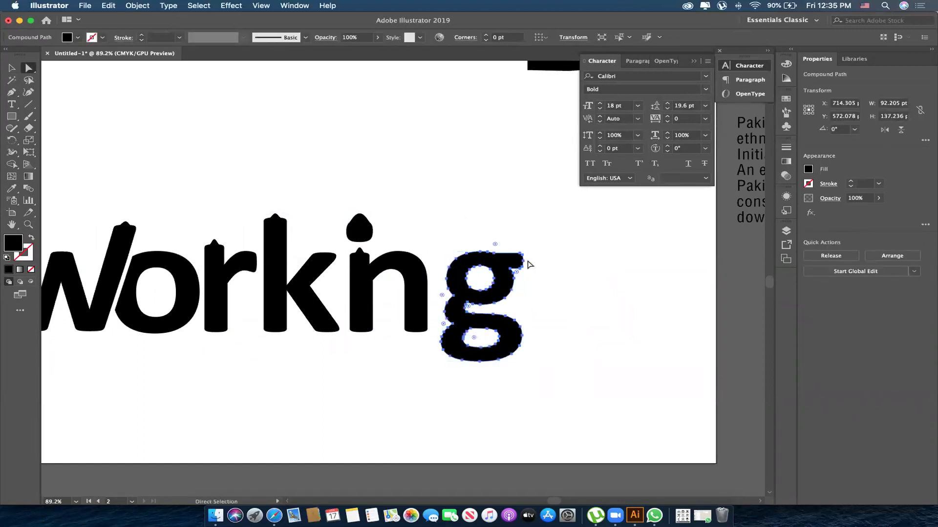
- Pull the g's top-right corner into a point and place the g beside the n
drag(524, 265, 532, 260)
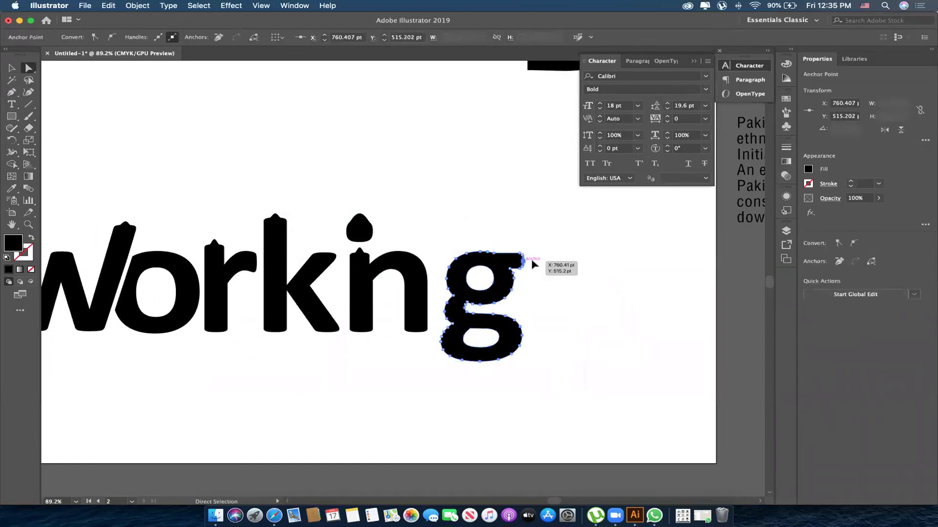
click(560, 274)
key(z)
drag(555, 295, 519, 298)
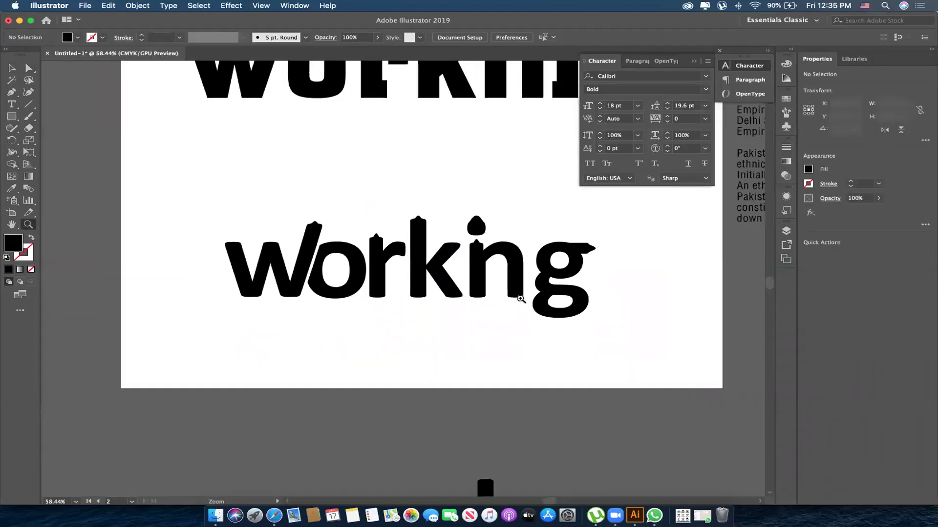
key(v)
drag(599, 249, 591, 246)
drag(655, 338, 547, 258)
click(553, 288)
- Preview the reshaped Calibri word zoomed in with all panels hidden
key(z)
click(557, 292)
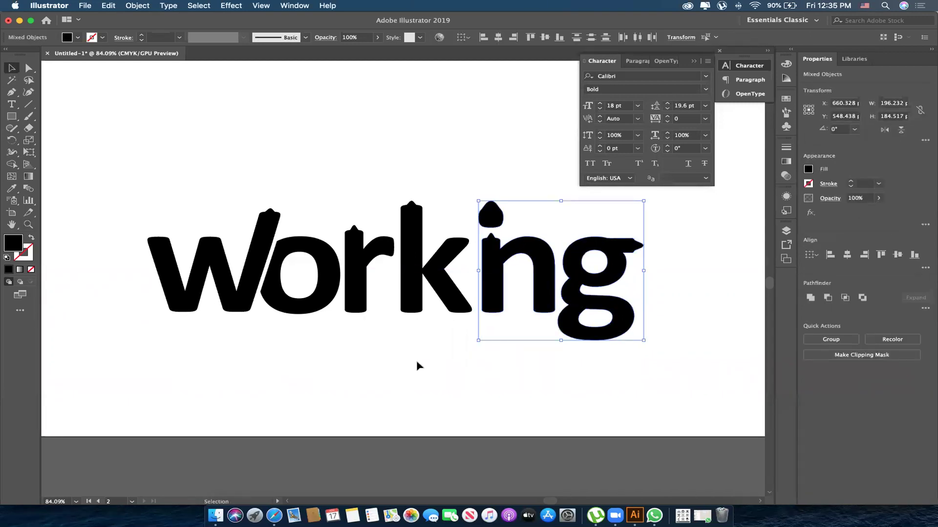
click(418, 367)
drag(429, 268, 474, 291)
key(Tab)
drag(478, 371, 546, 377)
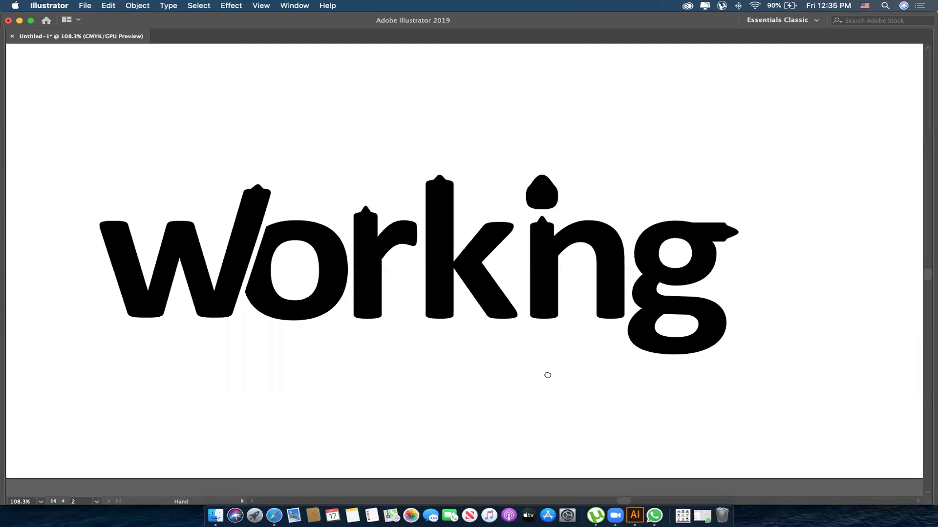
key(Tab)
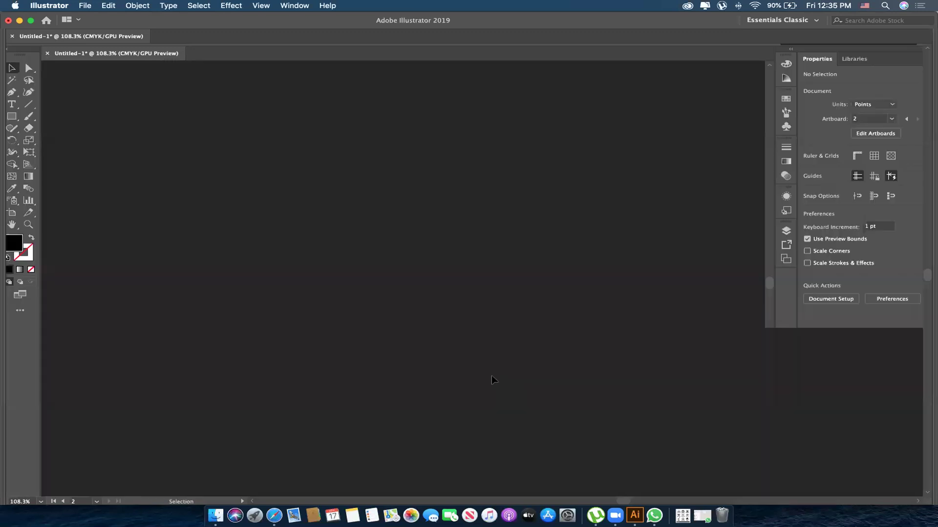
scroll(418, 345, down, 3)
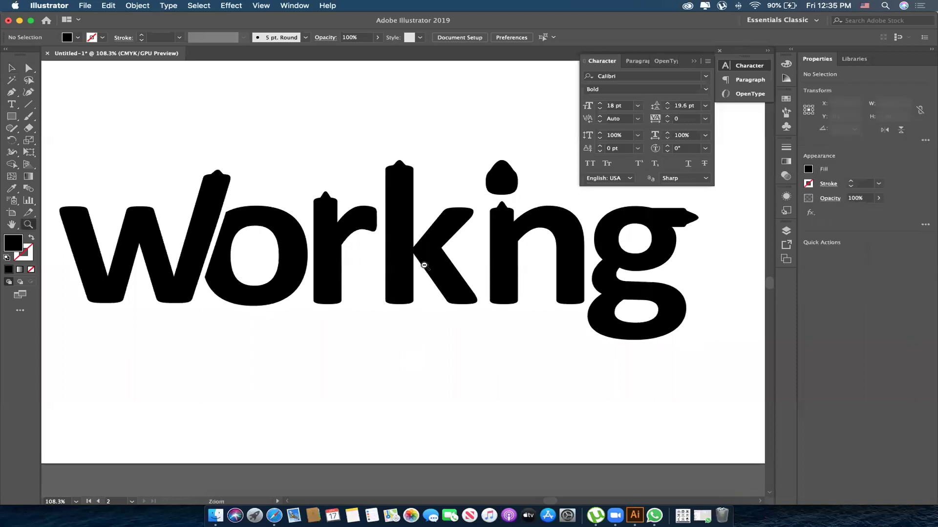
- Duplicate the block-letter 'working' straight down below the original
key(super+1)
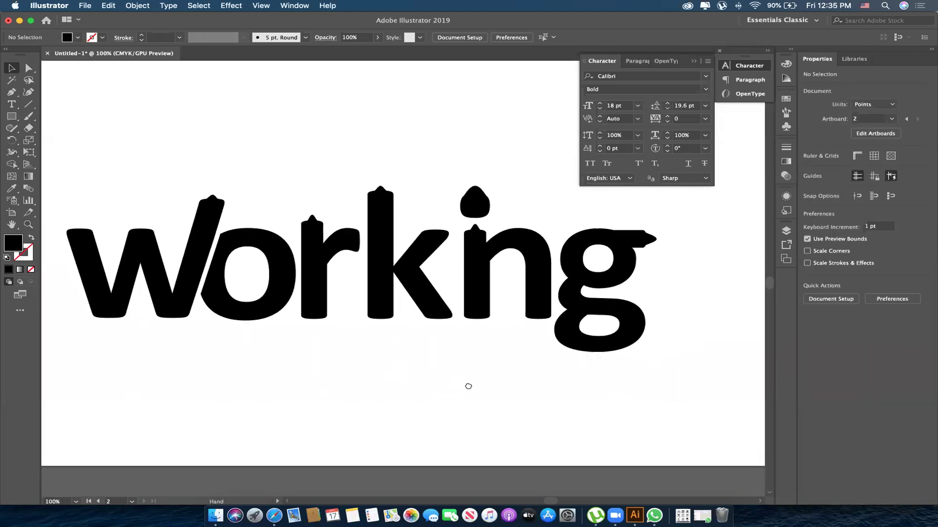
drag(461, 385, 467, 389)
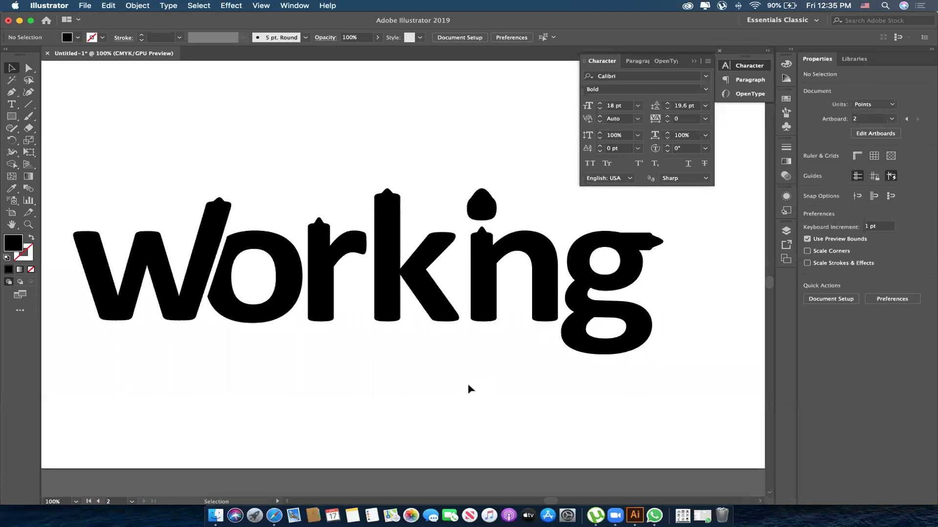
key(z)
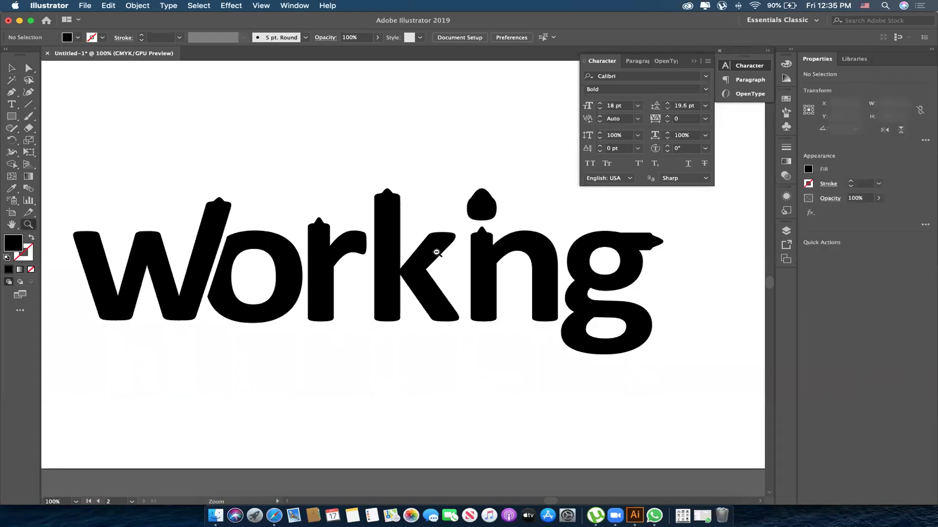
alt+click(436, 253)
mouse_move(387, 166)
mouse_down()
mouse_move(387, 136)
mouse_move(386, 217)
mouse_up()
right_click(387, 219)
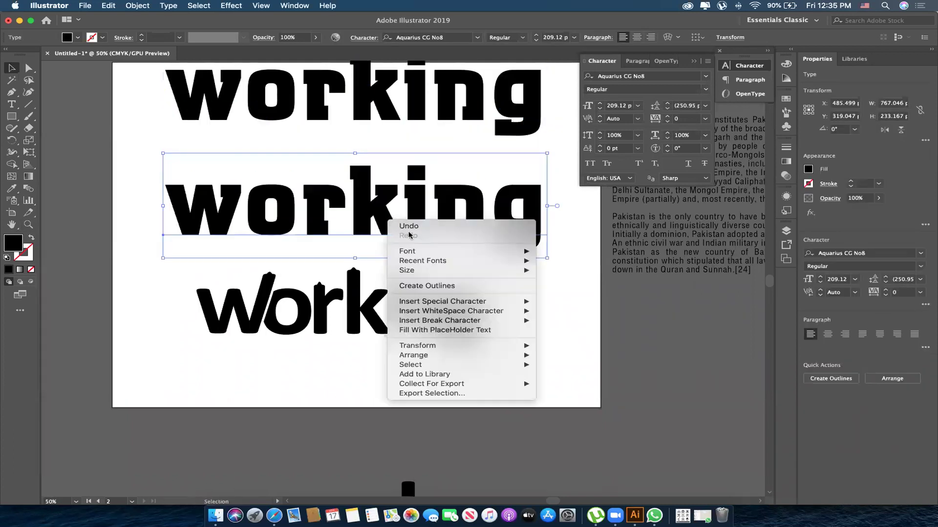
- Convert the copied 'working' to outlines and ungroup it into separate letters
click(420, 287)
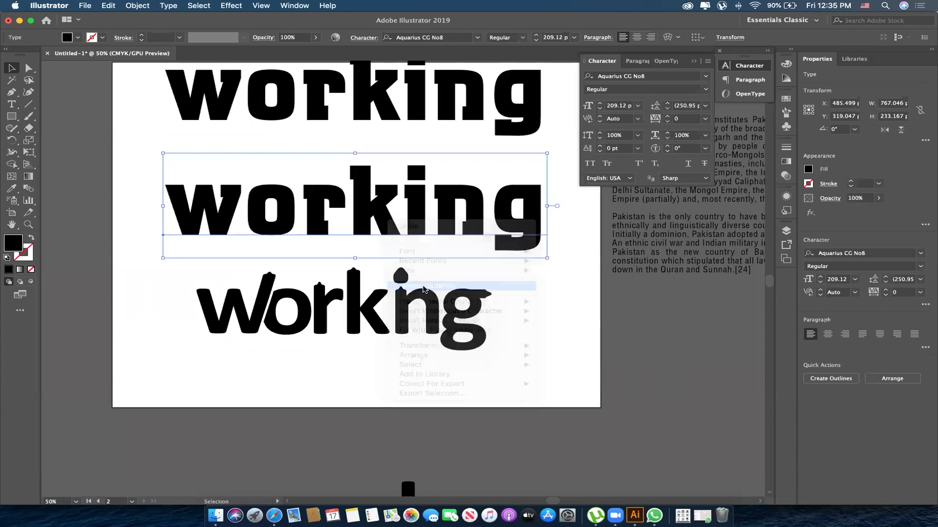
right_click(423, 207)
click(487, 287)
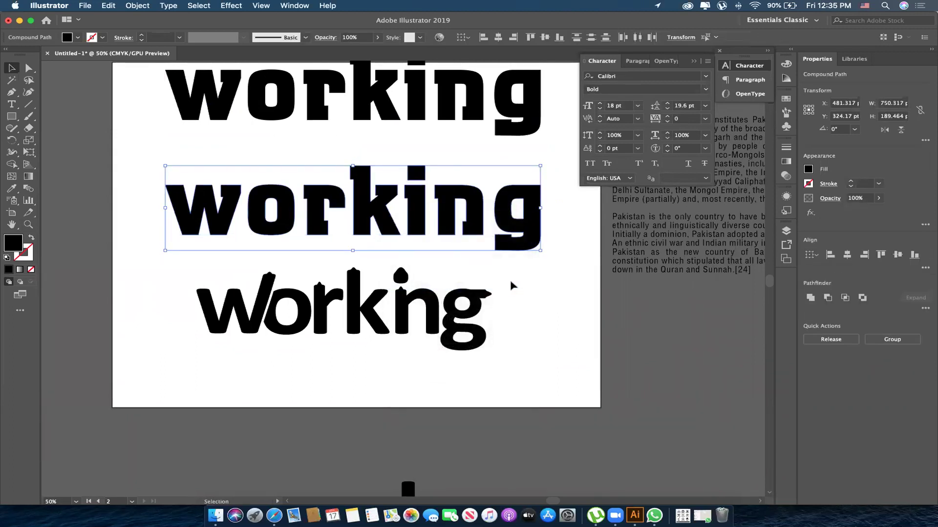
click(305, 221)
- Stagger the copy's letters by moving the o, r, i, n and g up, down and sideways
click(288, 220)
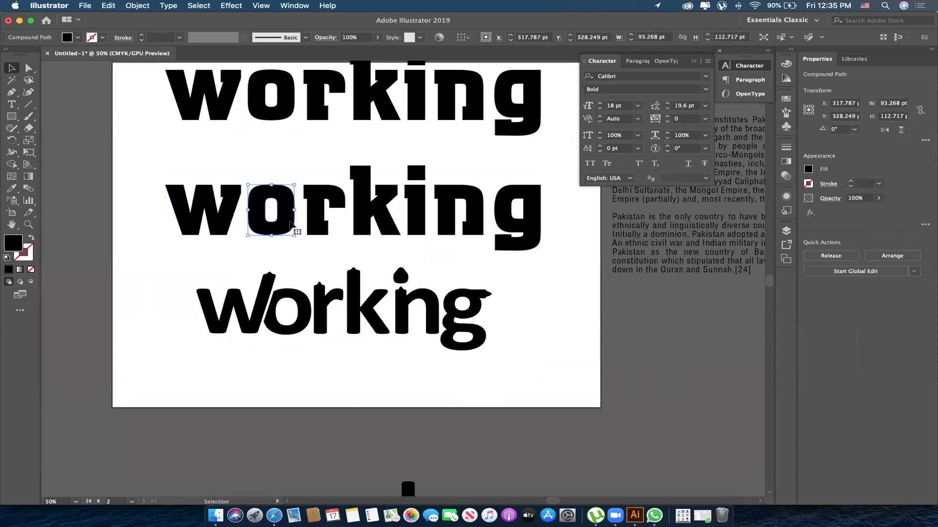
drag(288, 216, 250, 219)
drag(322, 211, 343, 210)
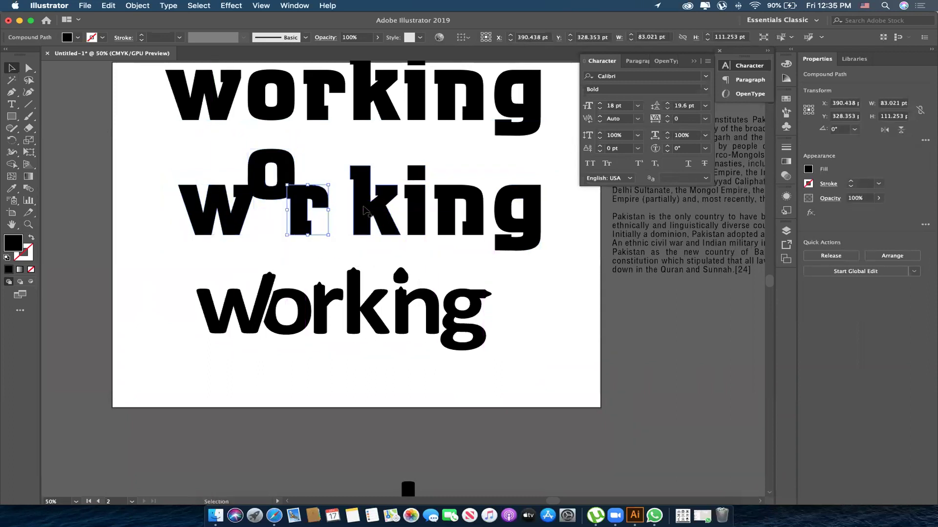
drag(416, 210, 394, 195)
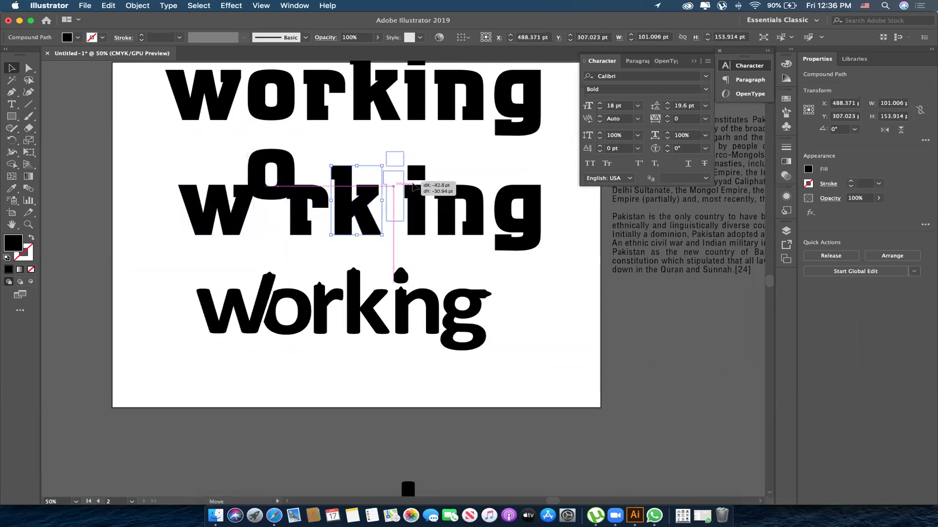
drag(447, 214, 419, 214)
drag(503, 201, 470, 188)
- Shift the k and n of the middle word left so the letters sit closer
click(435, 153)
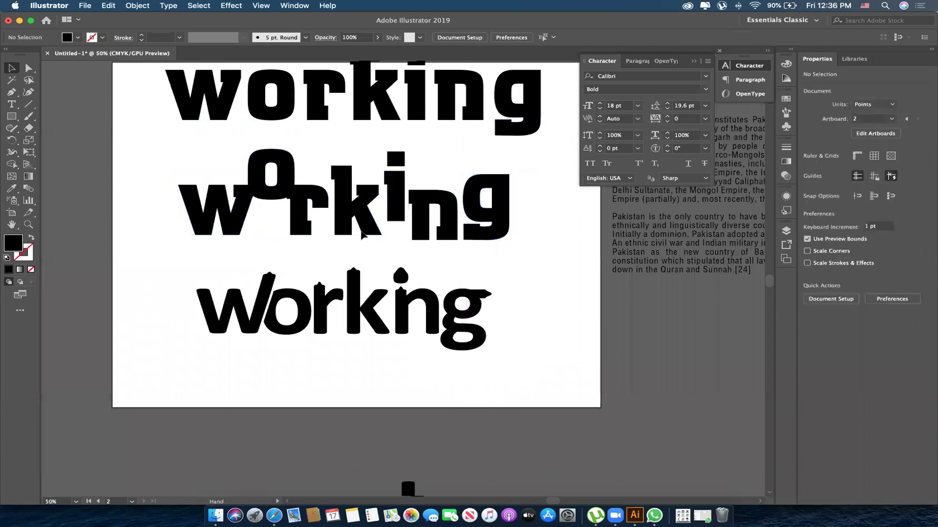
key(z)
drag(216, 152, 590, 305)
key(v)
scroll(342, 280, up, 3)
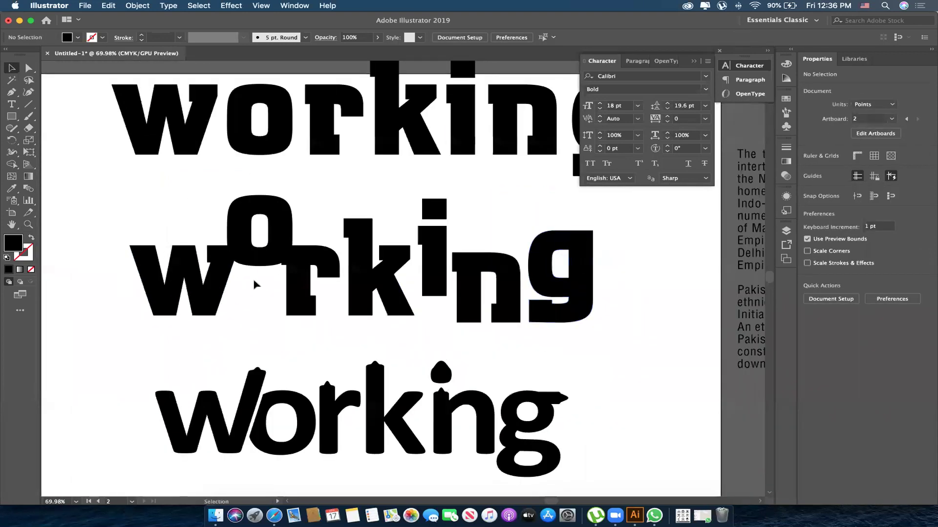
click(213, 281)
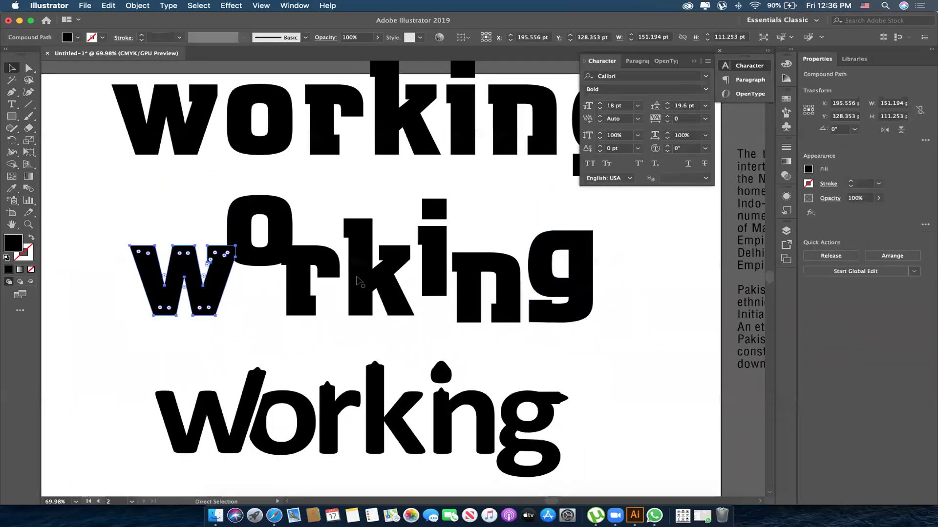
mouse_move(435, 278)
mouse_down()
mouse_move(412, 264)
mouse_move(432, 266)
mouse_up()
drag(530, 270, 498, 268)
click(477, 350)
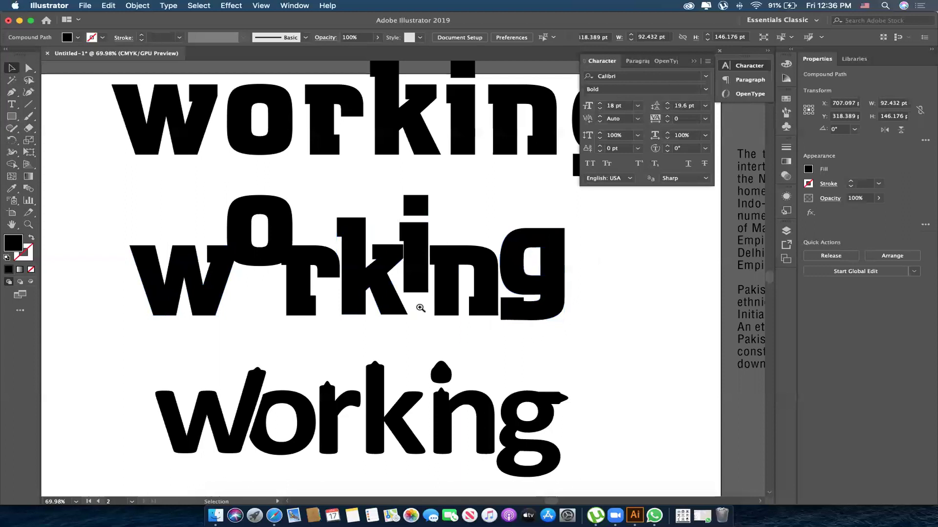
key(super+minus)
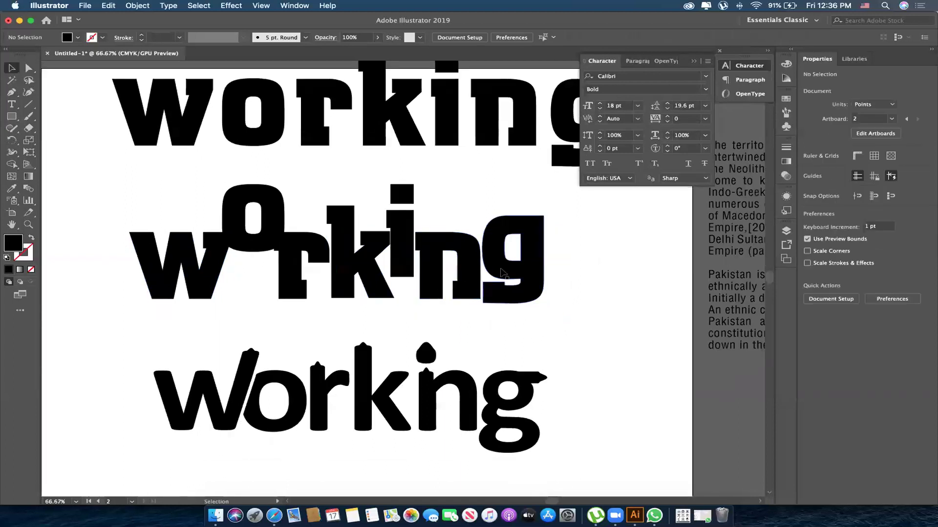
click(481, 134)
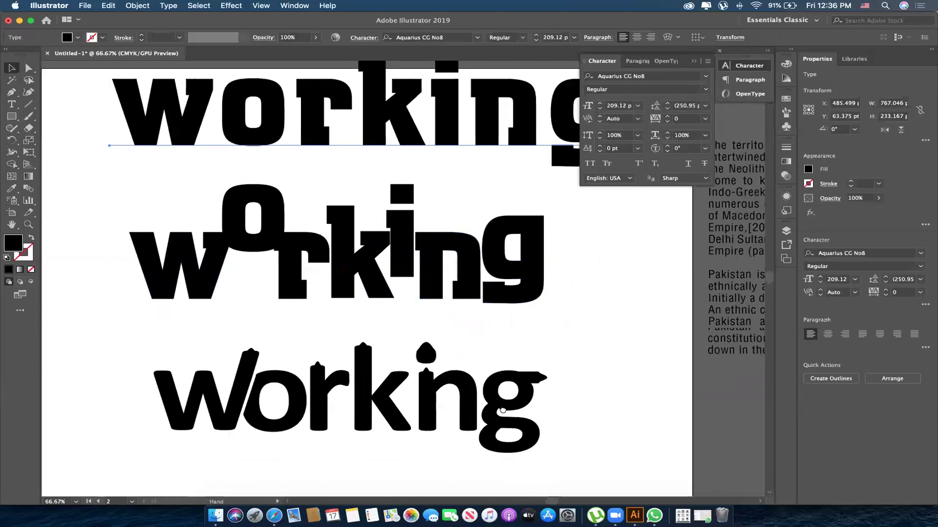
- Move the middle and bottom 'working' versions lower on the artboard
drag(481, 100, 483, 354)
key(super+minus)
key(super+minus)
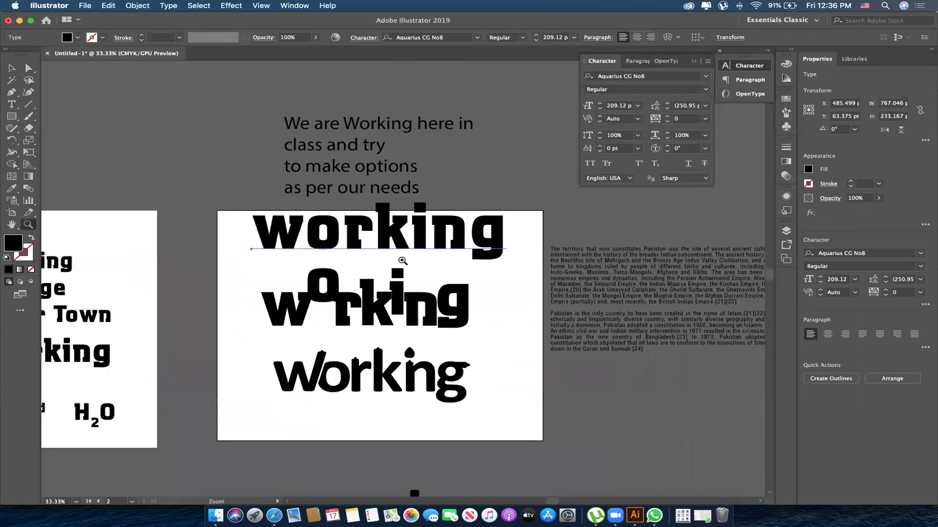
key(super+minus)
drag(428, 243, 412, 201)
click(342, 220)
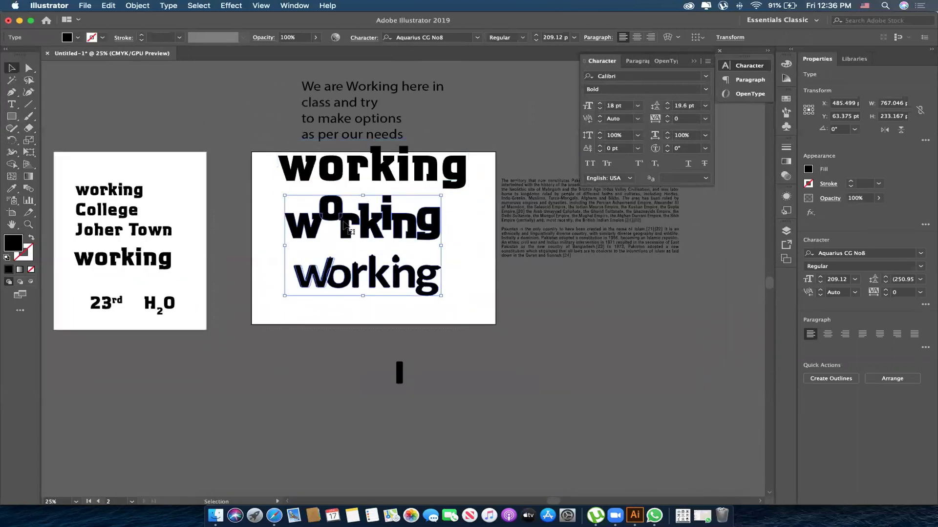
drag(342, 229, 342, 255)
- Convert the top 'working' to outlines, move it up, and ungroup it into letters
key(z)
click(408, 227)
key(v)
click(426, 215)
right_click(401, 202)
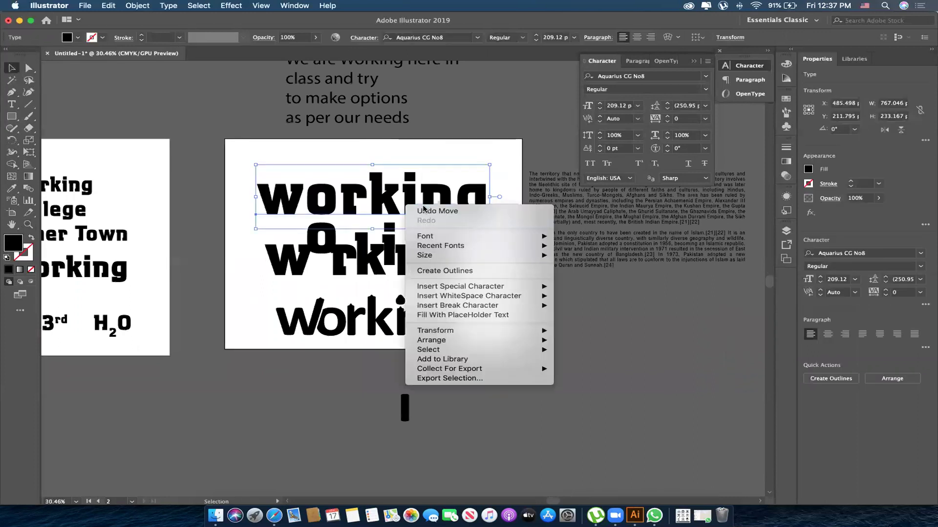
click(434, 270)
drag(451, 205, 454, 167)
right_click(449, 178)
click(465, 260)
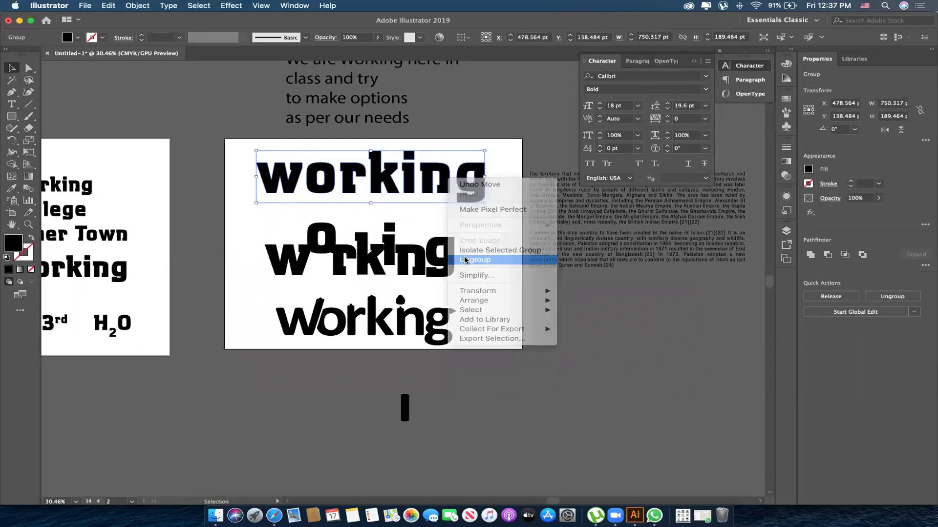
click(495, 221)
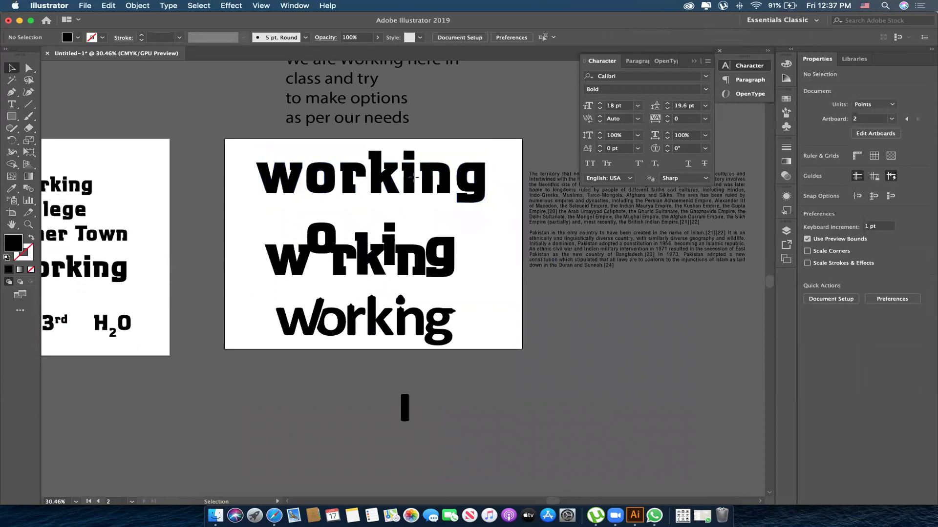
- Select the o and w of the top word to confirm the letters are separate
click(414, 176)
click(321, 179)
click(289, 189)
scroll(469, 205, up, 3)
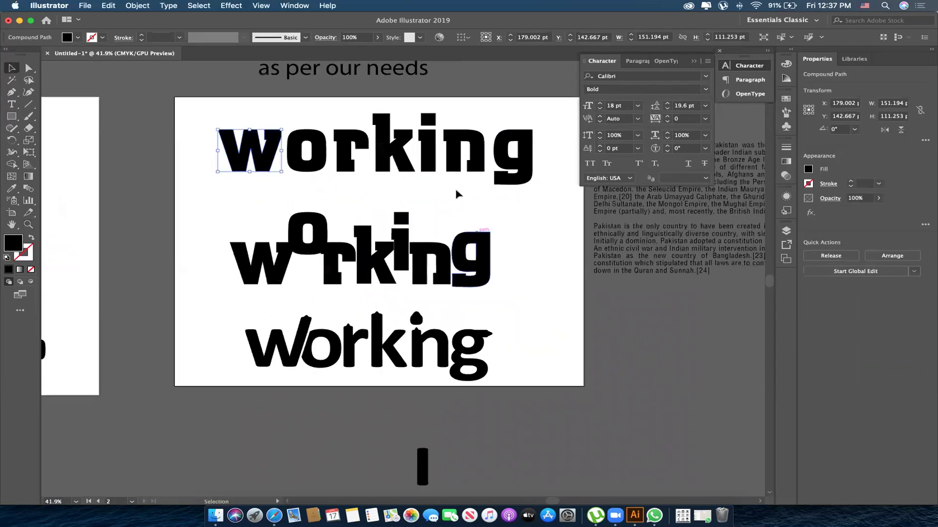
scroll(458, 181, up, 2)
click(492, 249)
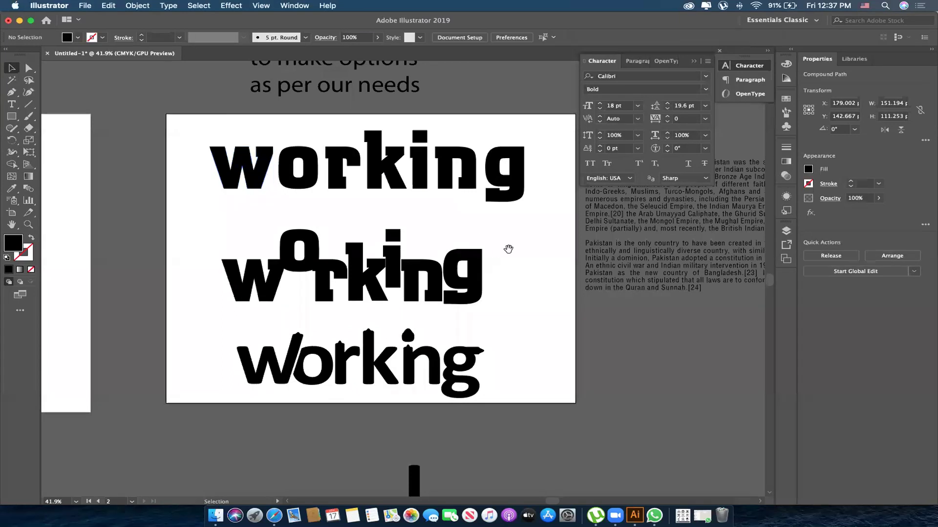
scroll(493, 265, up, 2)
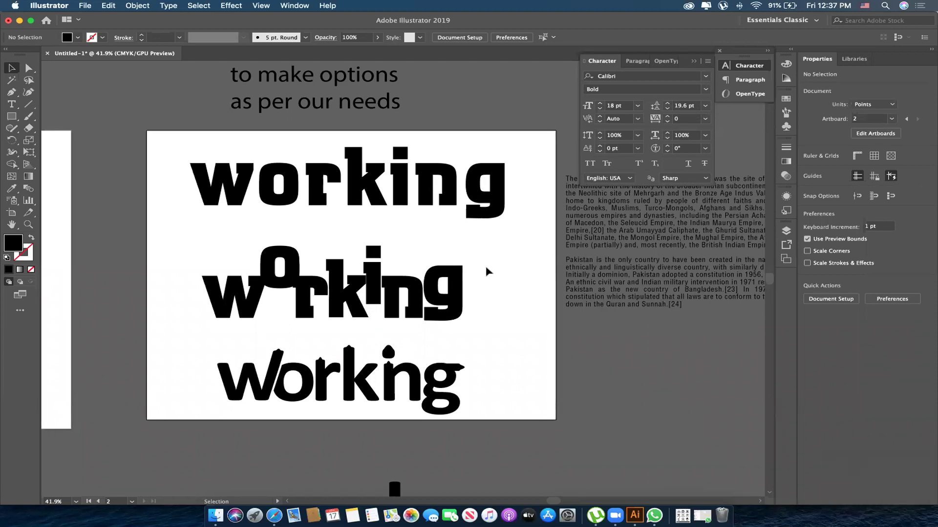
- Fill the middle word's w green, o pink and r crimson red
click(240, 300)
click(808, 169)
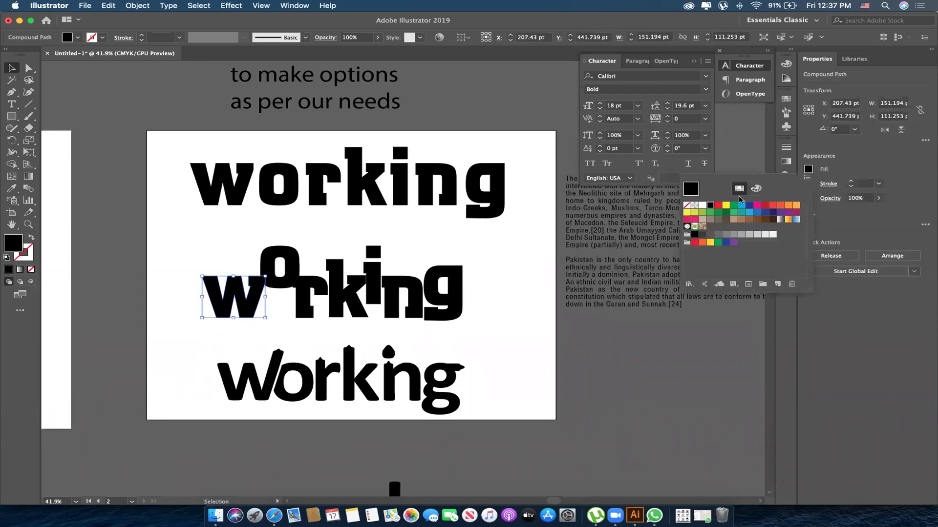
click(733, 206)
click(279, 266)
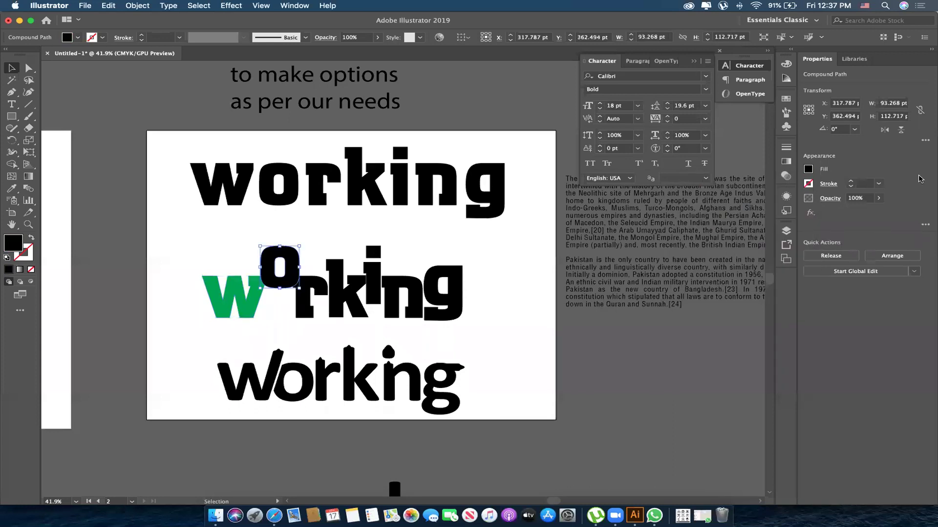
click(808, 169)
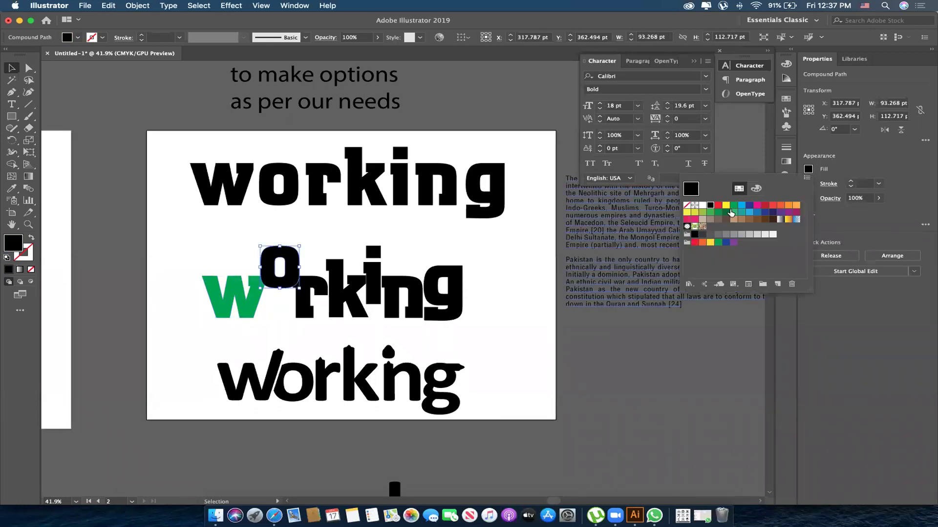
click(757, 206)
click(306, 286)
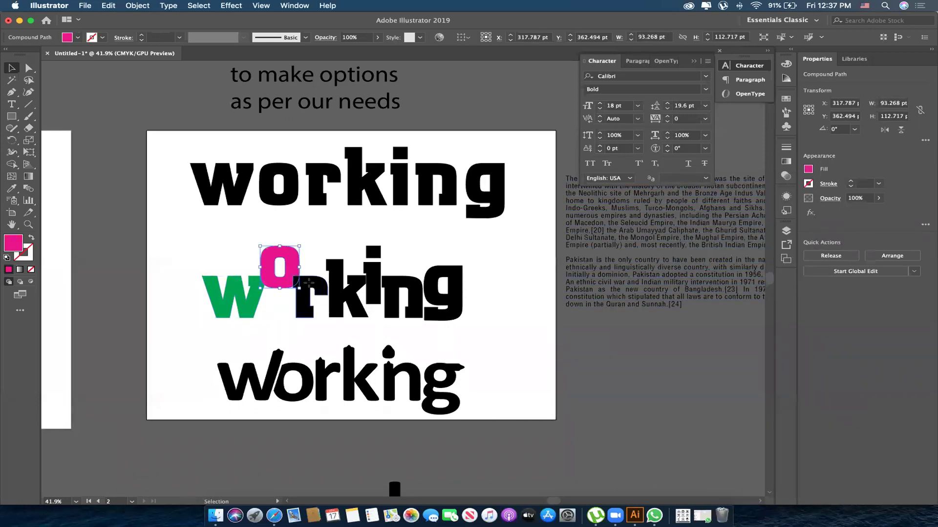
click(808, 169)
click(765, 206)
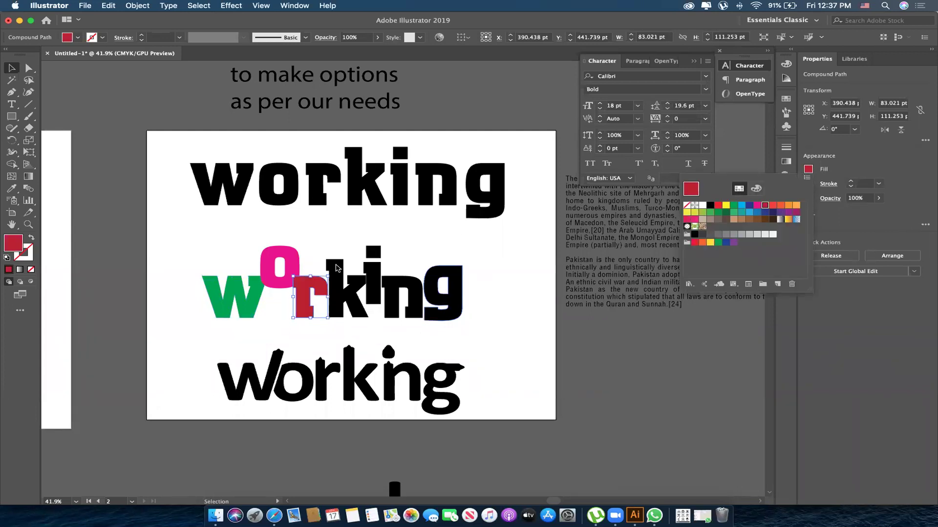
- Fill the k light blue and the i orange
click(342, 291)
click(809, 170)
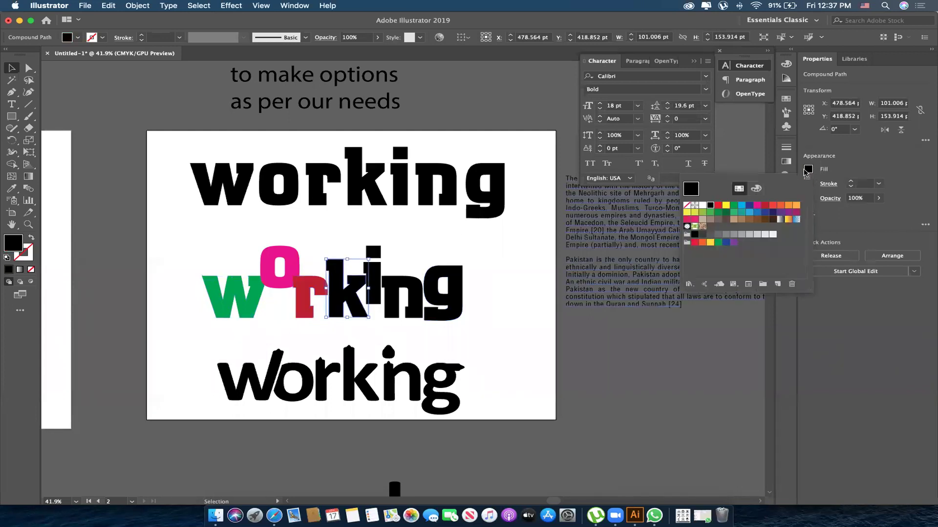
click(738, 208)
click(373, 283)
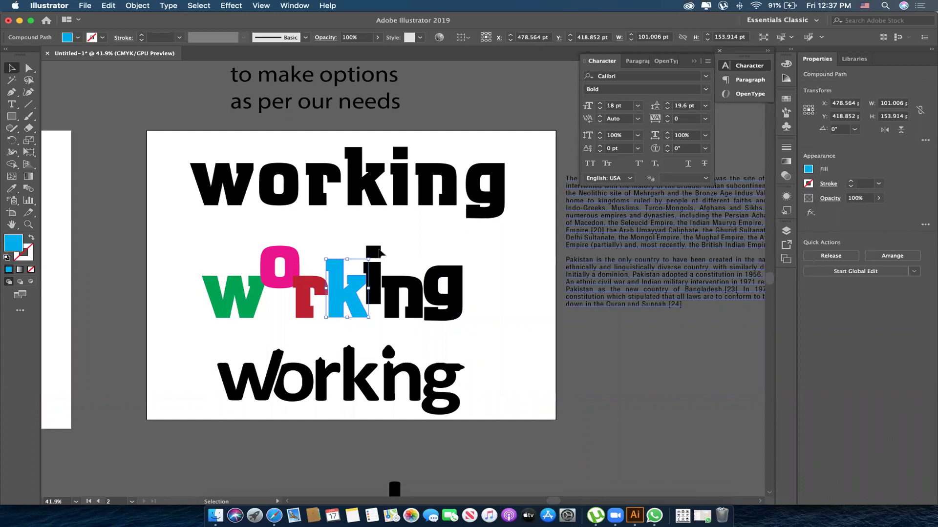
click(809, 169)
click(777, 208)
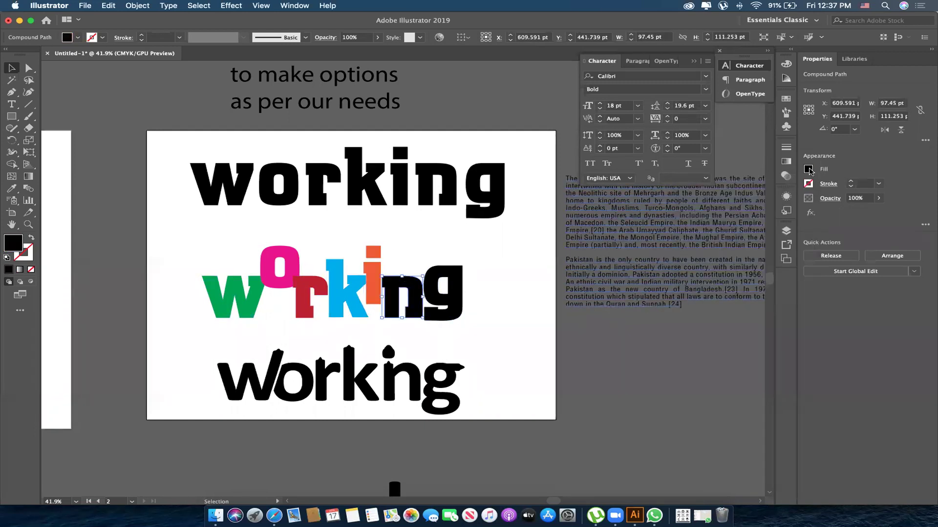
- Fill the n purple and the g yellow, then deselect everything
click(808, 169)
click(780, 212)
click(453, 284)
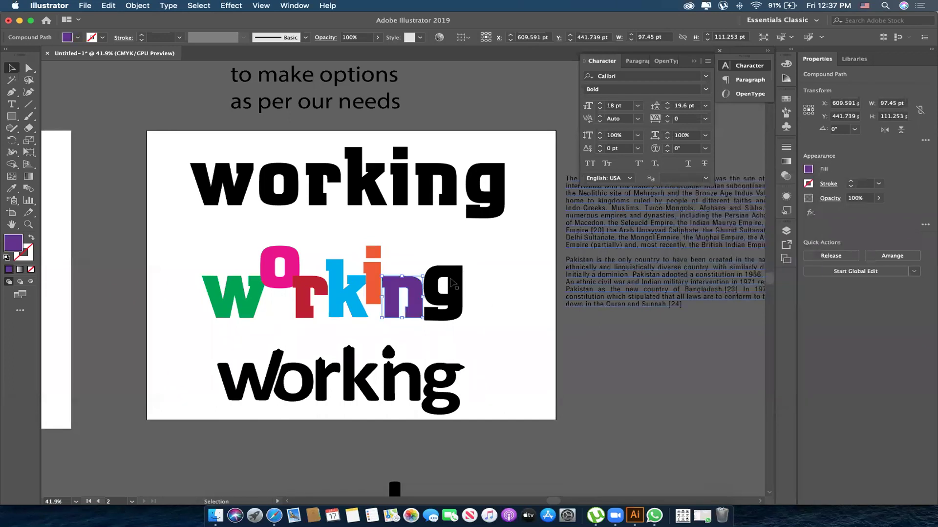
click(808, 169)
click(694, 215)
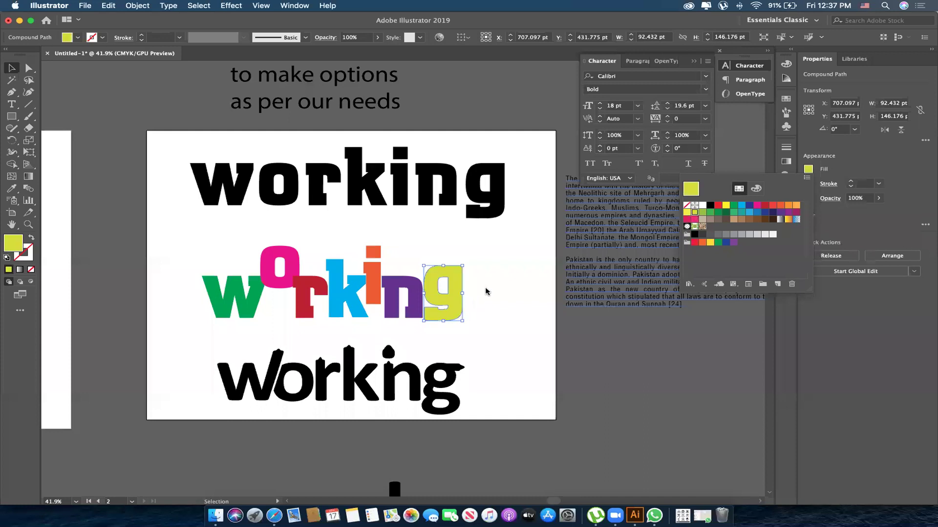
click(496, 278)
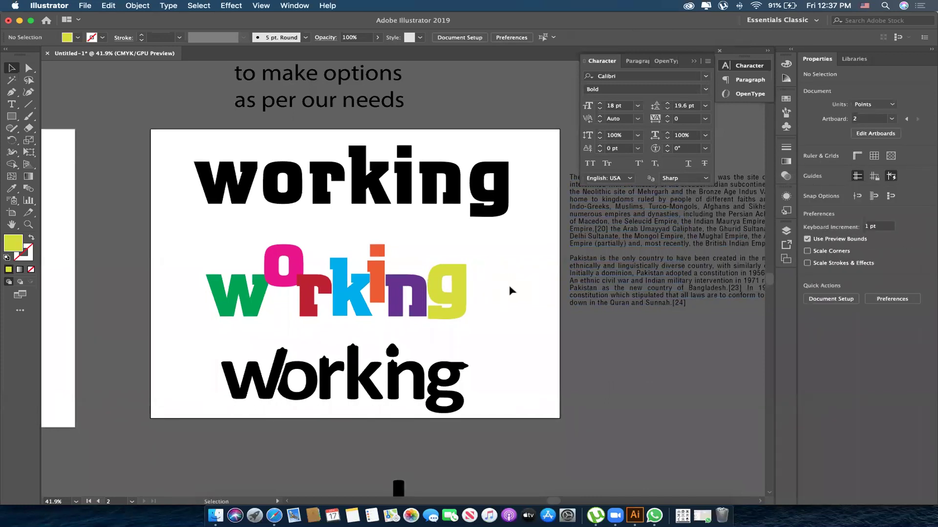
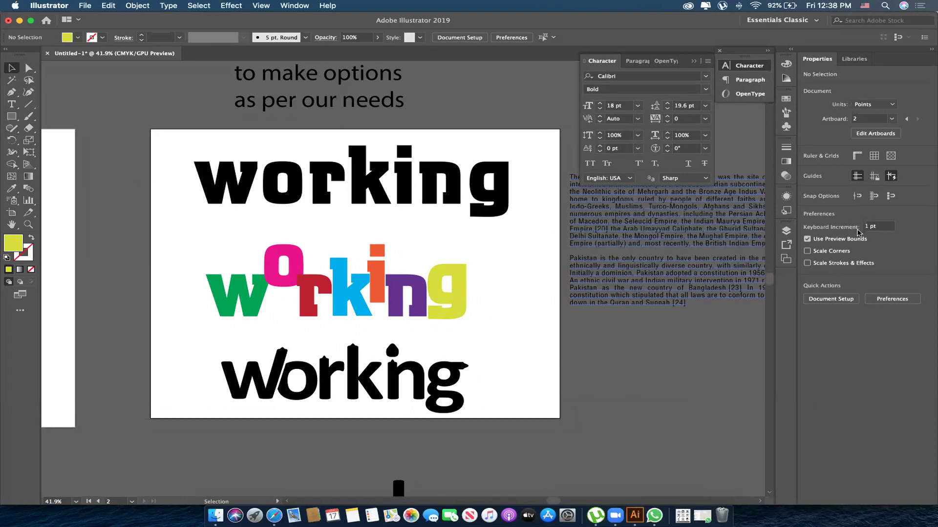
- Duplicate the 'working College Joher Town' text block straight up above the artboard
key(z)
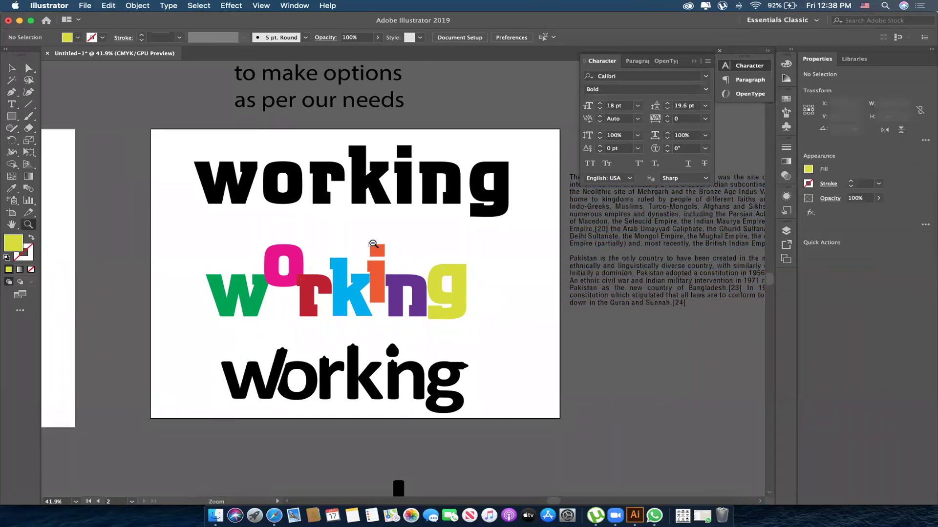
alt+click(373, 243)
drag(320, 373, 301, 373)
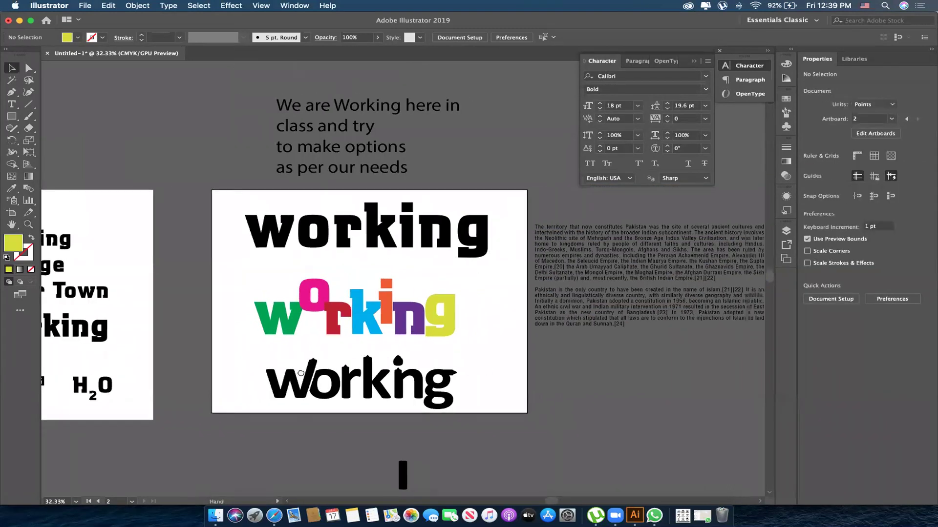
scroll(303, 362, left, 5)
scroll(303, 361, up, 4)
scroll(356, 332, left, 5)
drag(313, 338, 313, 159)
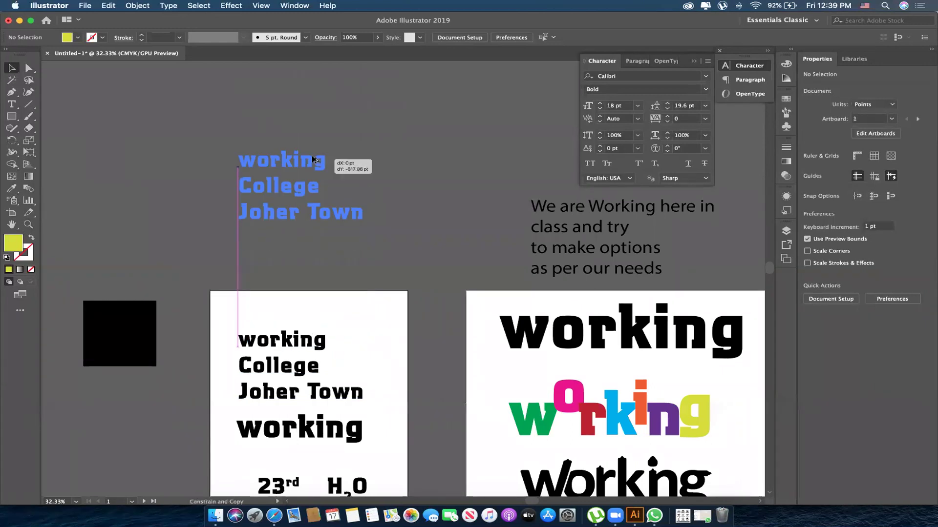
- Shrink the copied text block and duplicate it directly below itself
key(z)
click(272, 181)
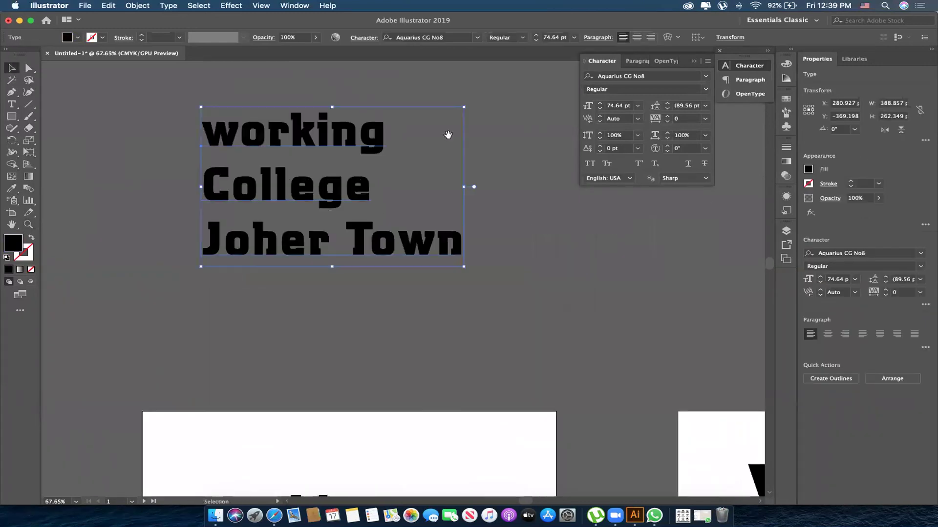
drag(398, 149, 349, 167)
key(v)
drag(414, 282, 318, 259)
drag(249, 149, 250, 276)
- Set the lower copy to Arial and the upper copy to Times Roman
click(652, 77)
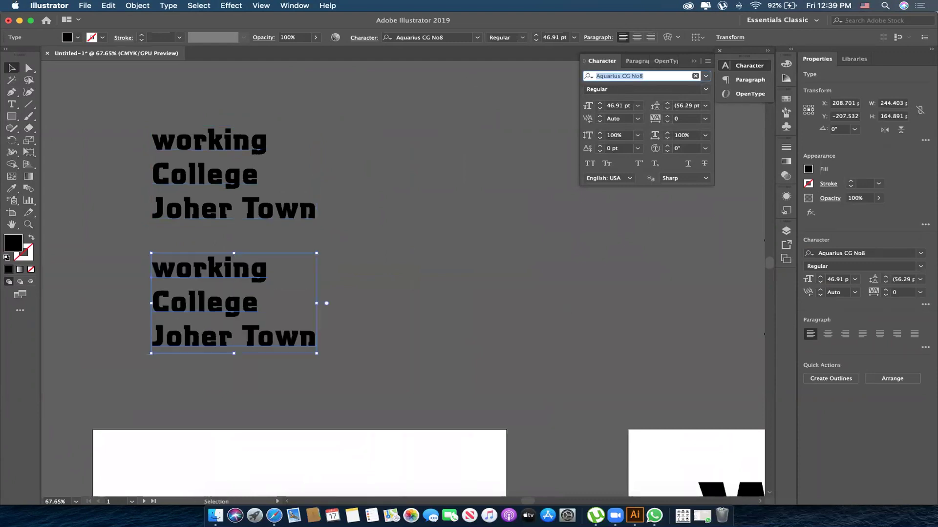
text(ari)
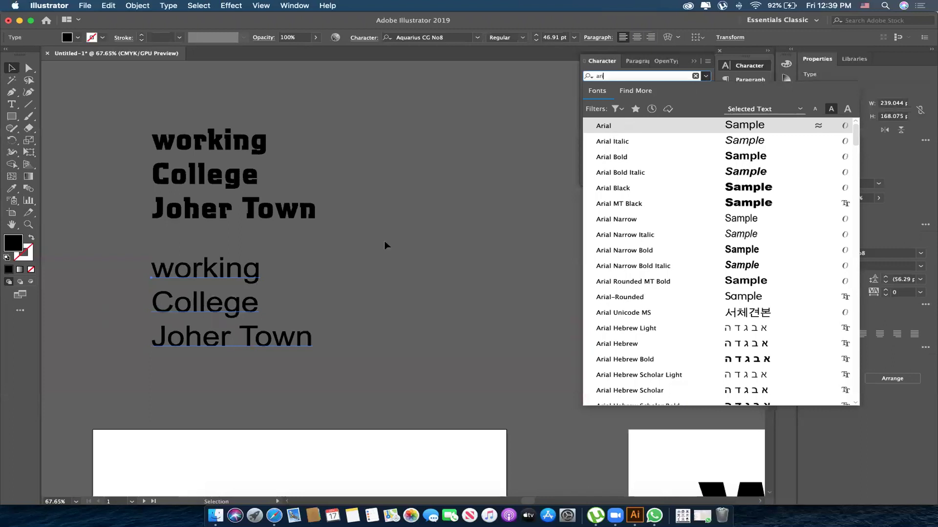
key(Return)
click(210, 174)
click(640, 76)
text(time)
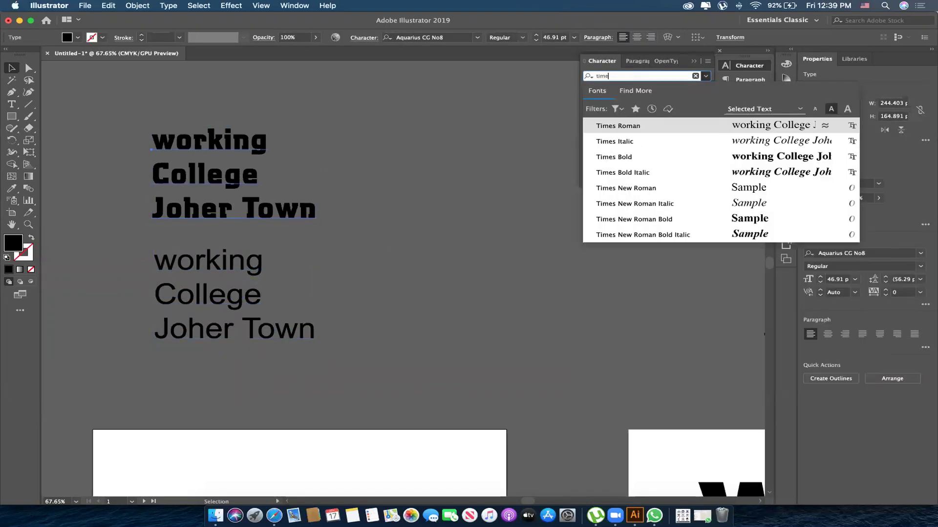
click(630, 126)
click(304, 262)
key(z)
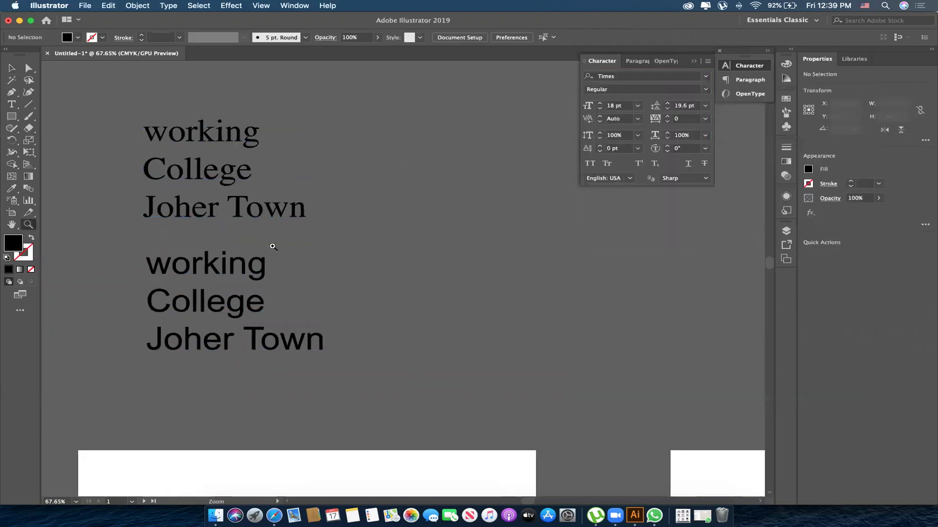
drag(273, 247, 399, 268)
scroll(289, 247, left, 5)
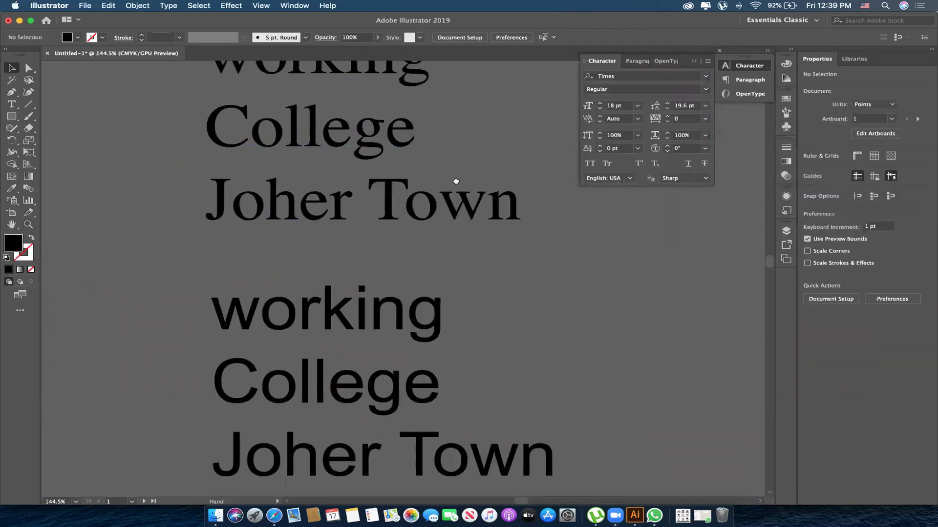
drag(456, 182, 455, 247)
mouse_move(308, 167)
mouse_down()
mouse_move(604, 286)
mouse_move(460, 142)
mouse_up()
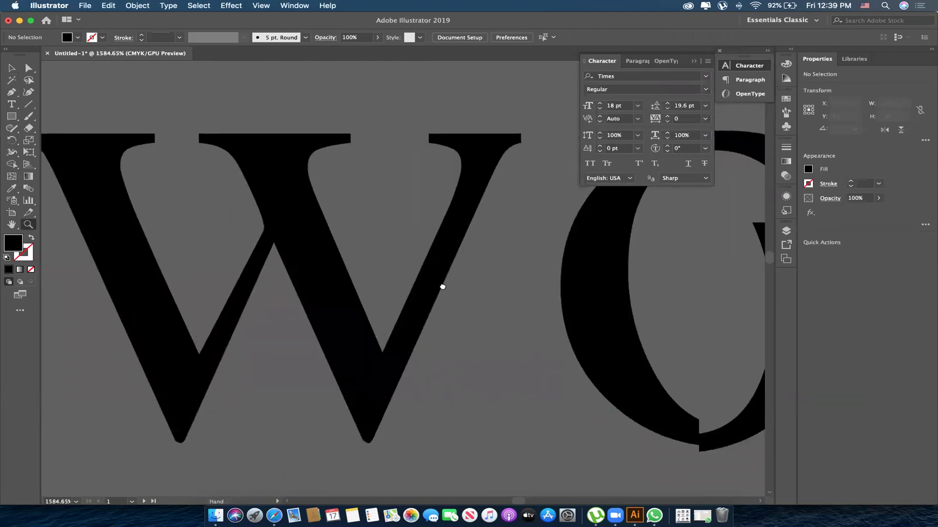
scroll(371, 258, right, 10)
scroll(308, 234, right, 6)
alt+click(382, 294)
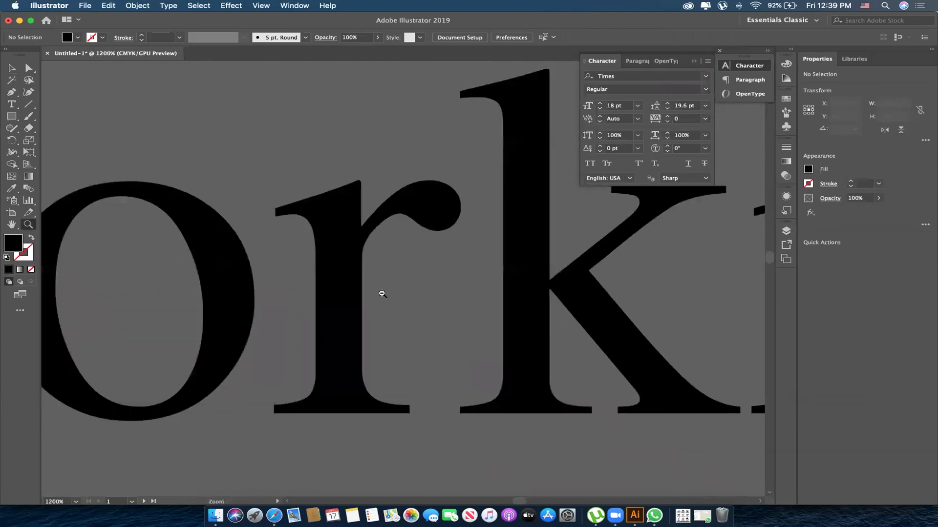
alt+click(411, 320)
alt+click(441, 340)
alt+click(418, 328)
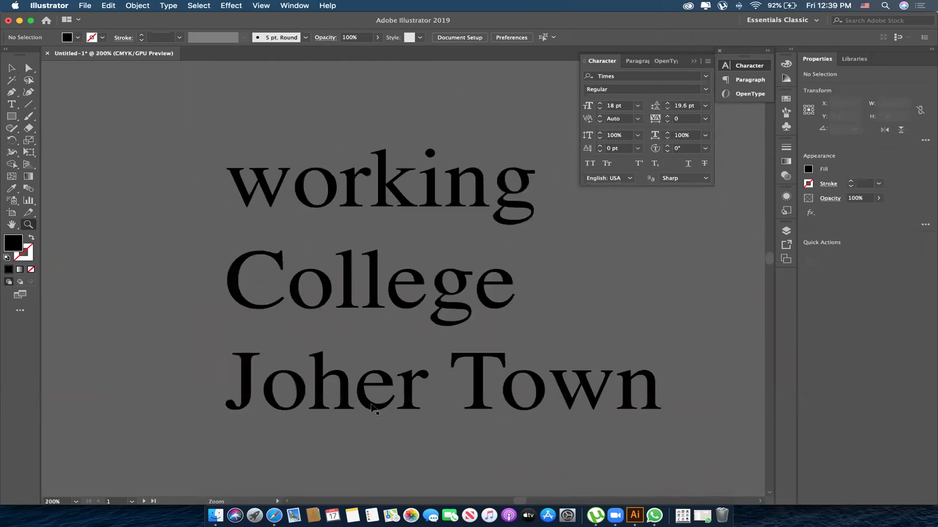
scroll(367, 293, down, 5)
drag(322, 303, 645, 330)
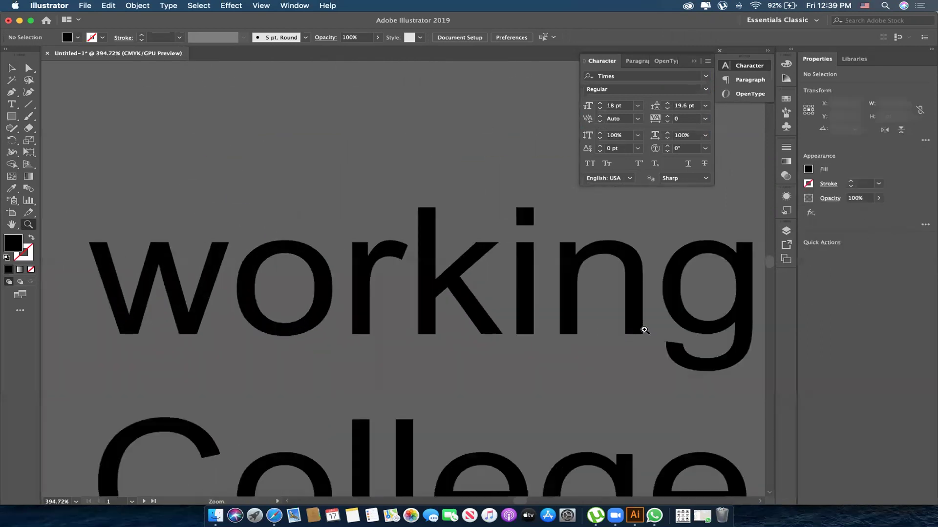
key(v)
scroll(376, 206, up, 2)
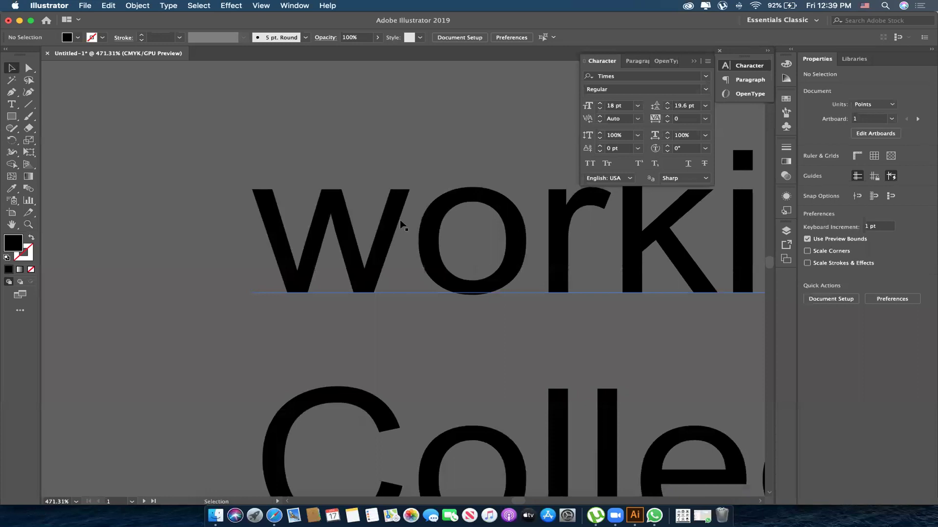
key(z)
alt+click(497, 261)
alt+click(447, 270)
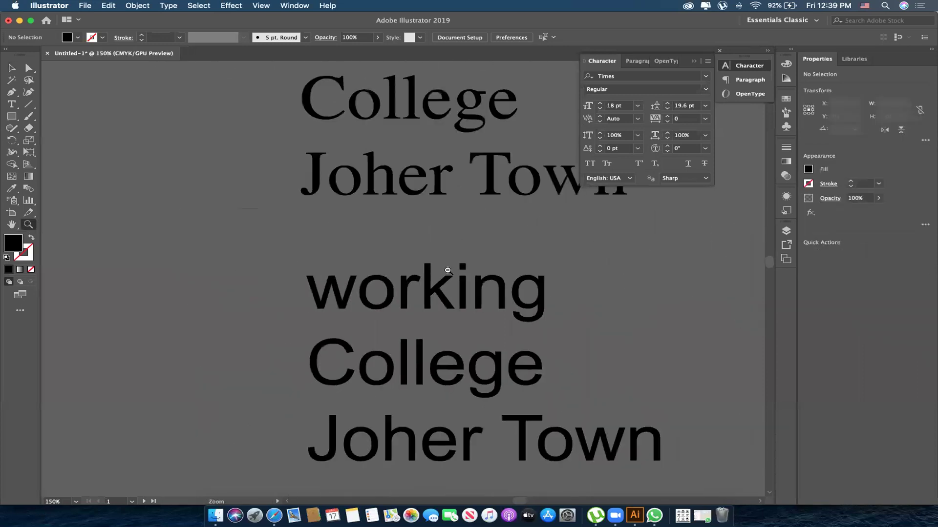
drag(308, 244, 484, 251)
scroll(484, 250, up, 2)
key(v)
scroll(446, 210, right, 3)
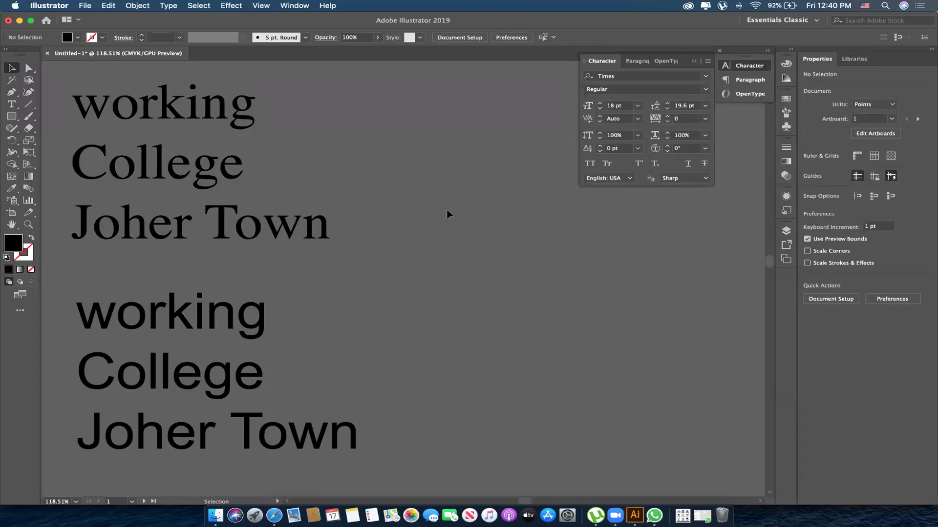
- Duplicate the Times block to the right, preview fonts, and try the Andora script font
drag(167, 229, 471, 230)
click(706, 76)
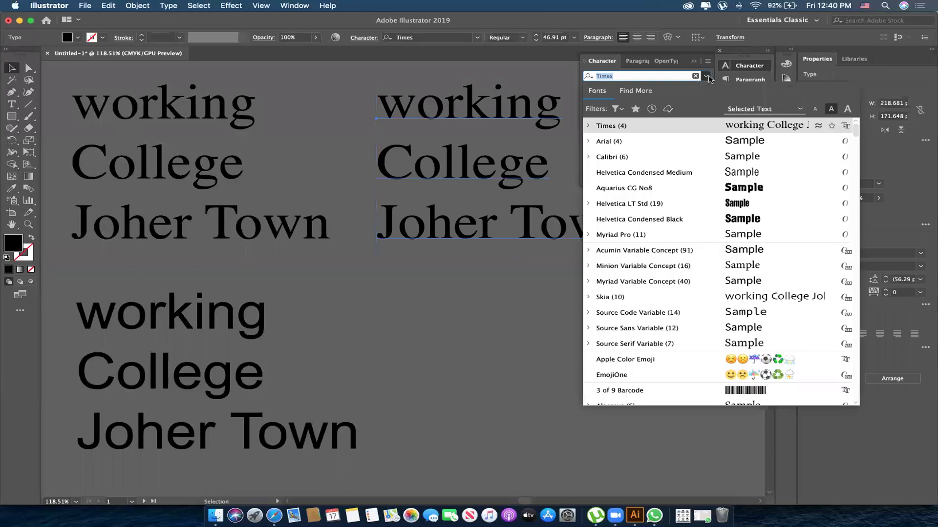
key(Down)
key(Down)
key(Down)
key(Down)
key(Down)
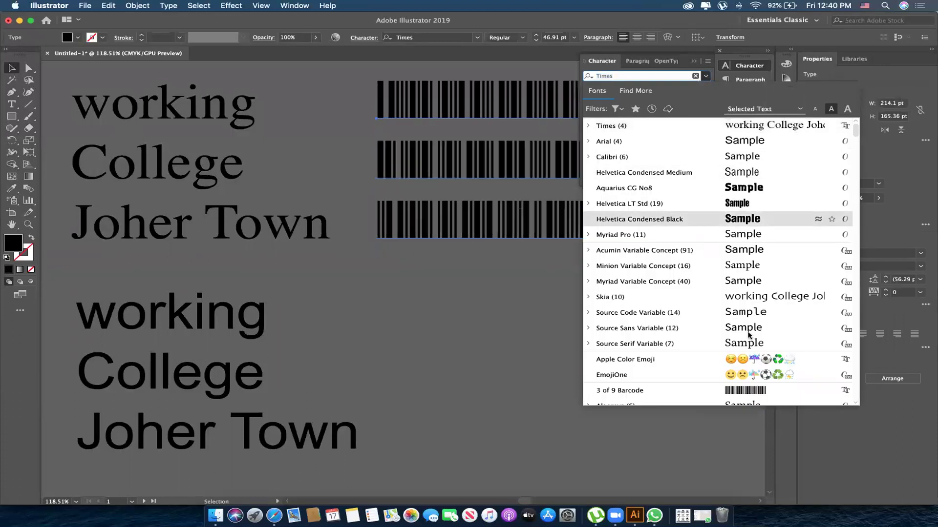
scroll(764, 300, down, 5)
scroll(765, 300, down, 3)
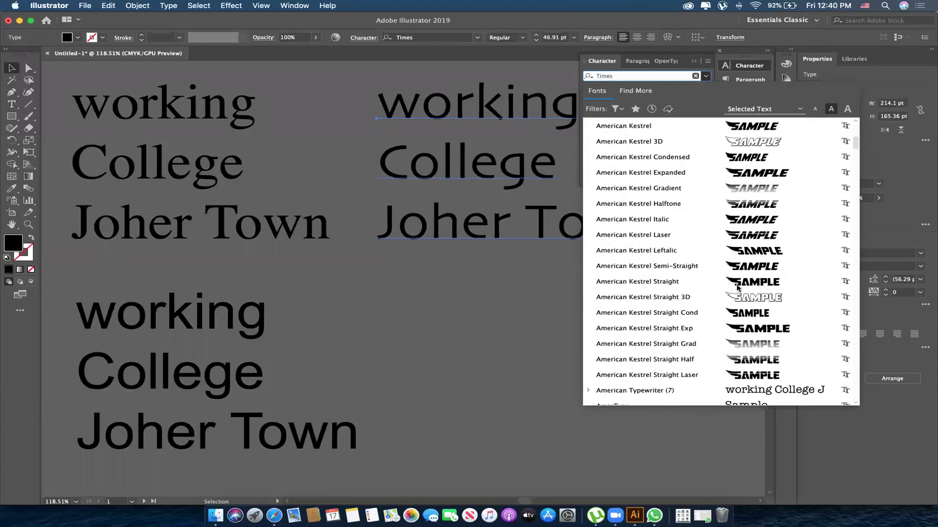
scroll(752, 288, down, 2)
scroll(739, 274, down, 2)
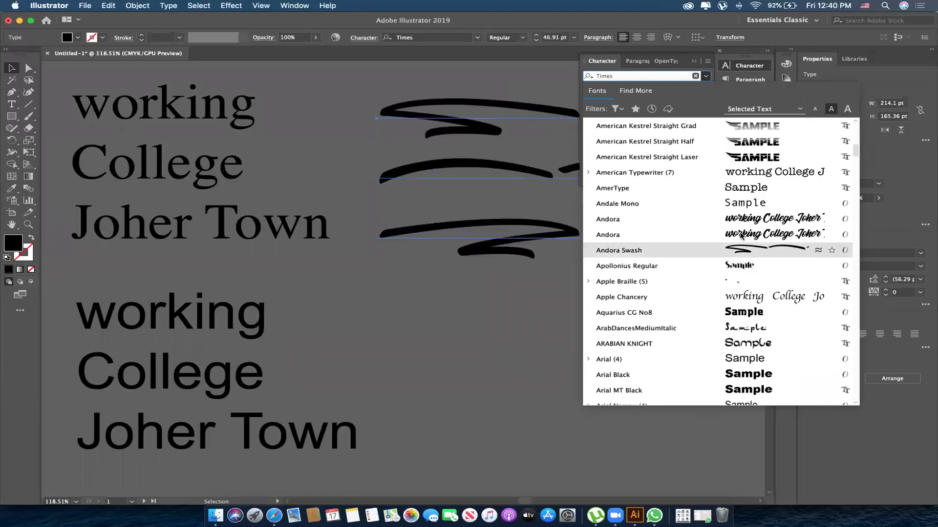
click(737, 234)
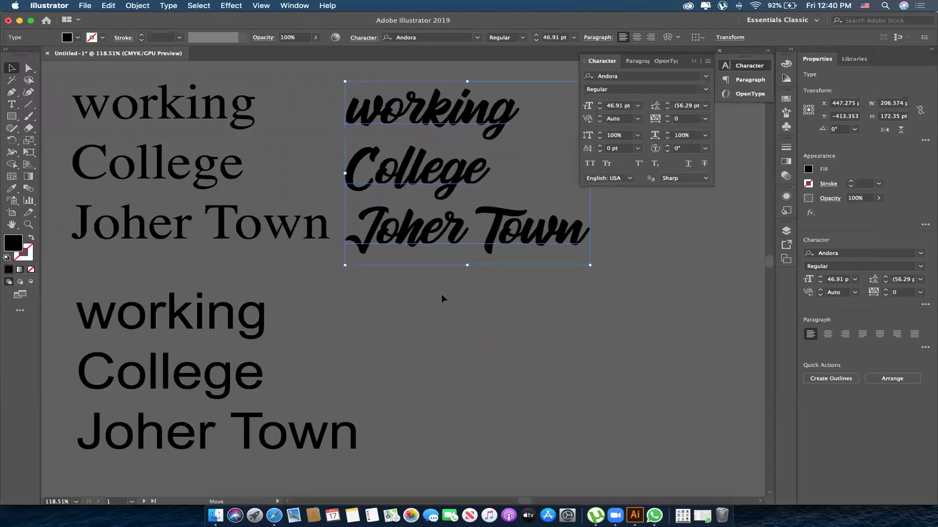
click(483, 310)
scroll(440, 220, right, 2)
drag(428, 181, 449, 180)
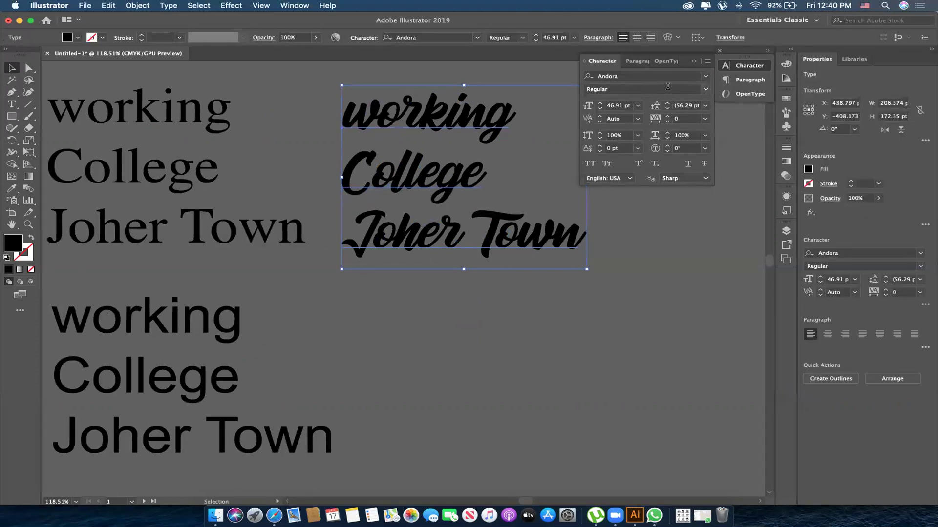
- Switch the right copy to Helvetica Condensed Black and nudge it slightly right
click(706, 76)
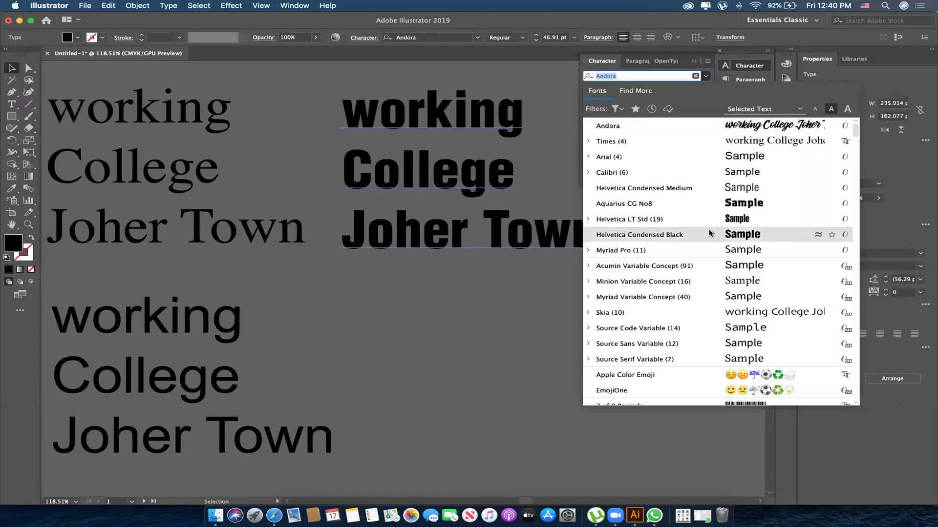
click(709, 233)
click(454, 280)
drag(499, 287, 405, 307)
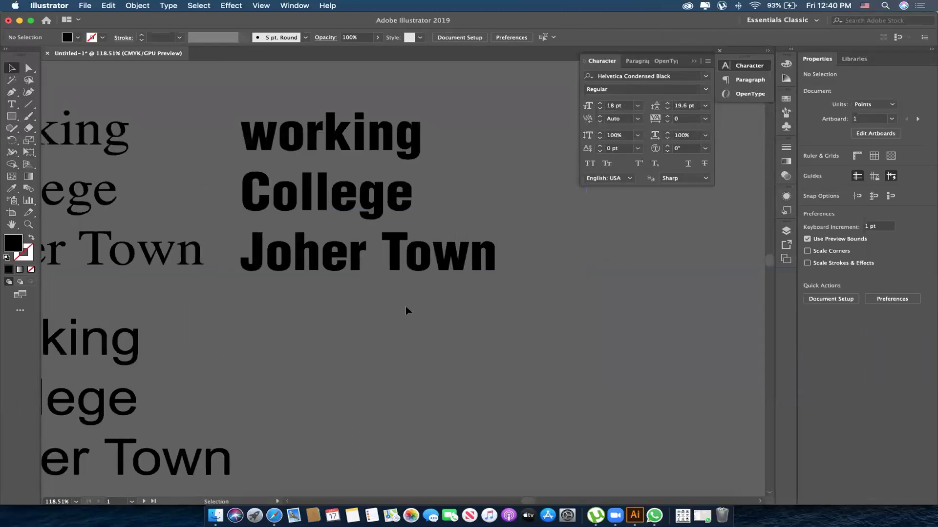
drag(444, 256, 454, 257)
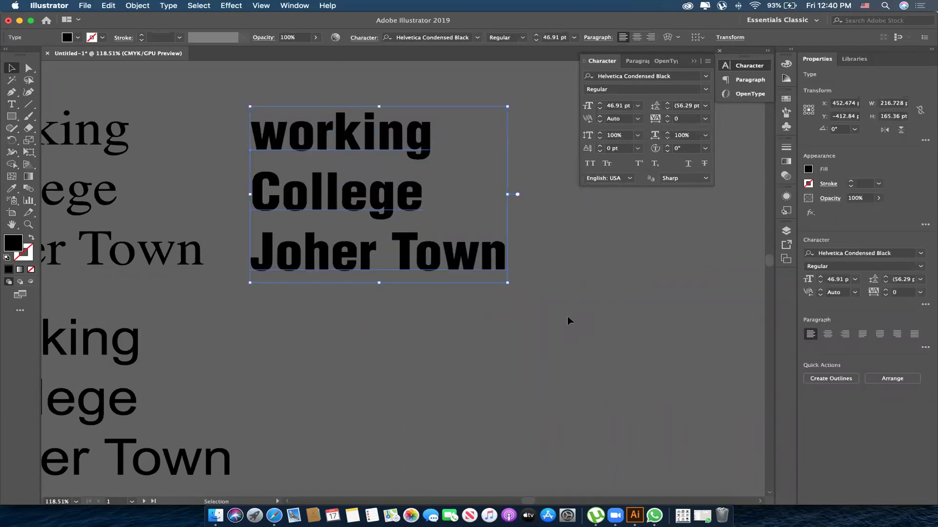